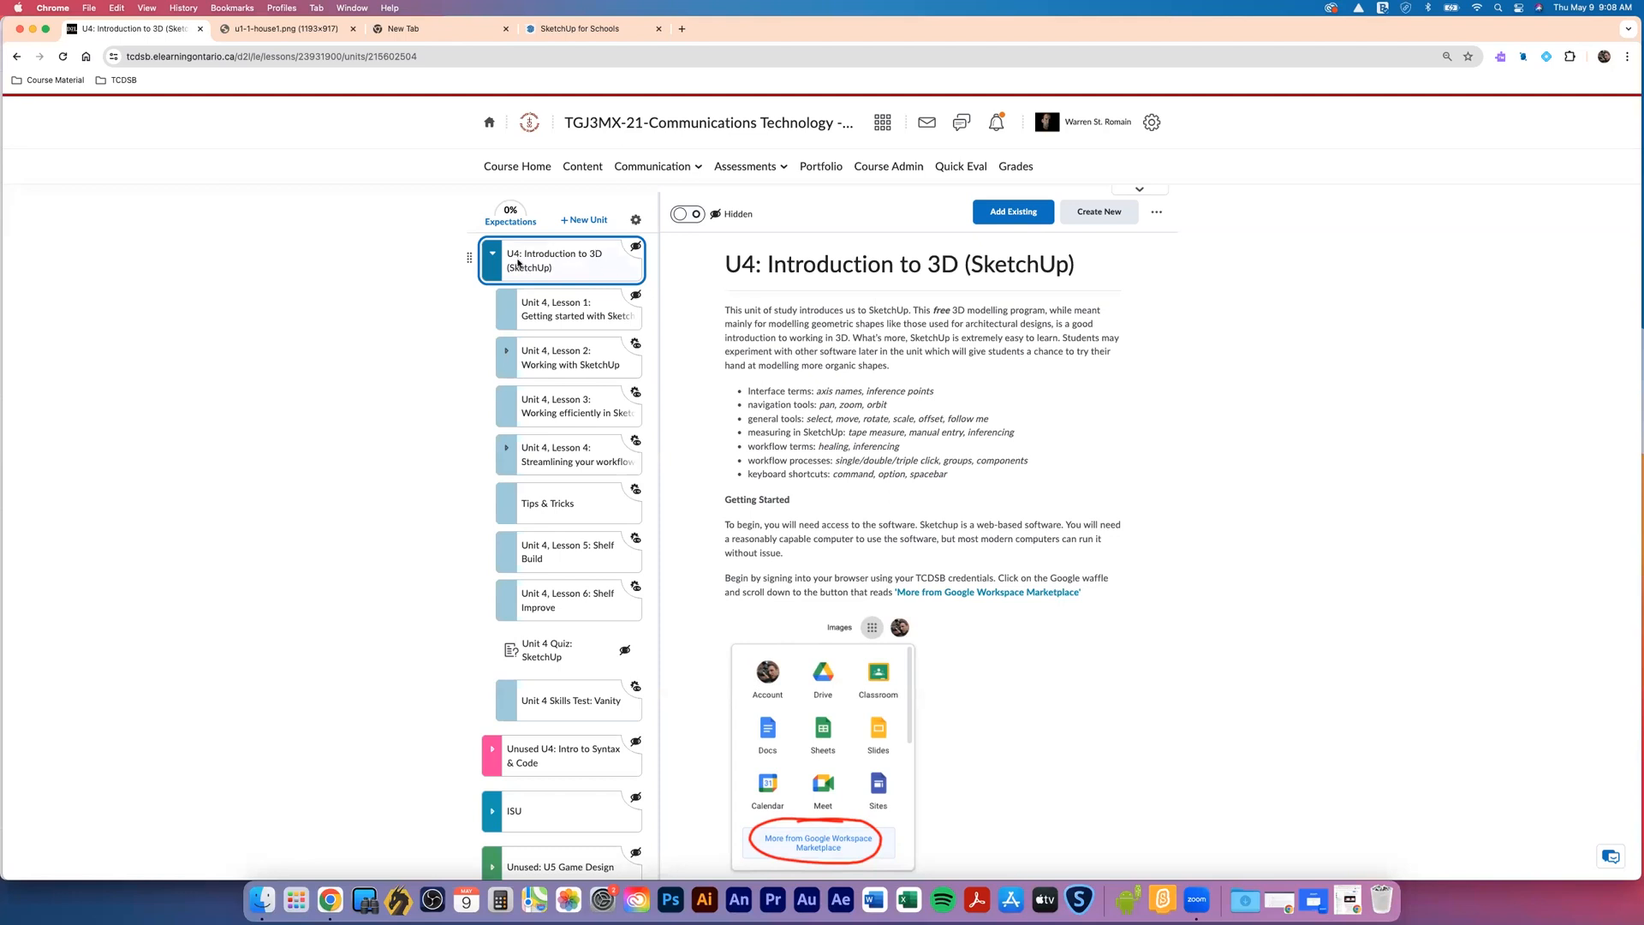
Read the Unit 4 SketchUp introduction and installation instructions, and view the reference house image
scroll(873, 323, "down", 2)
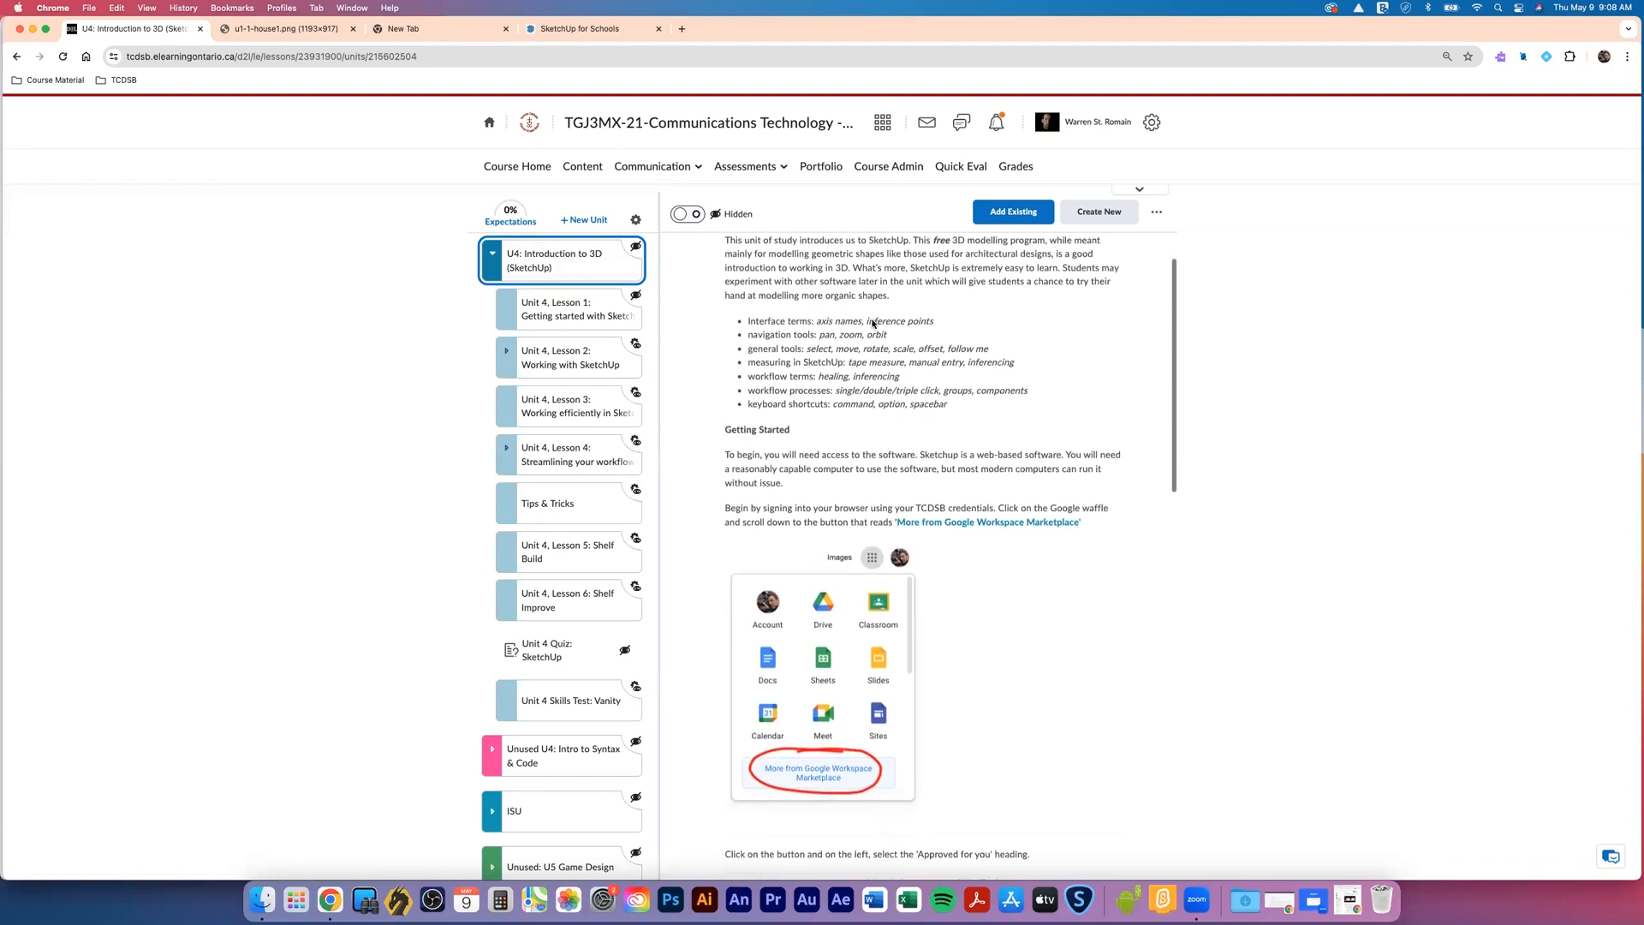
scroll(873, 323, "down", 5)
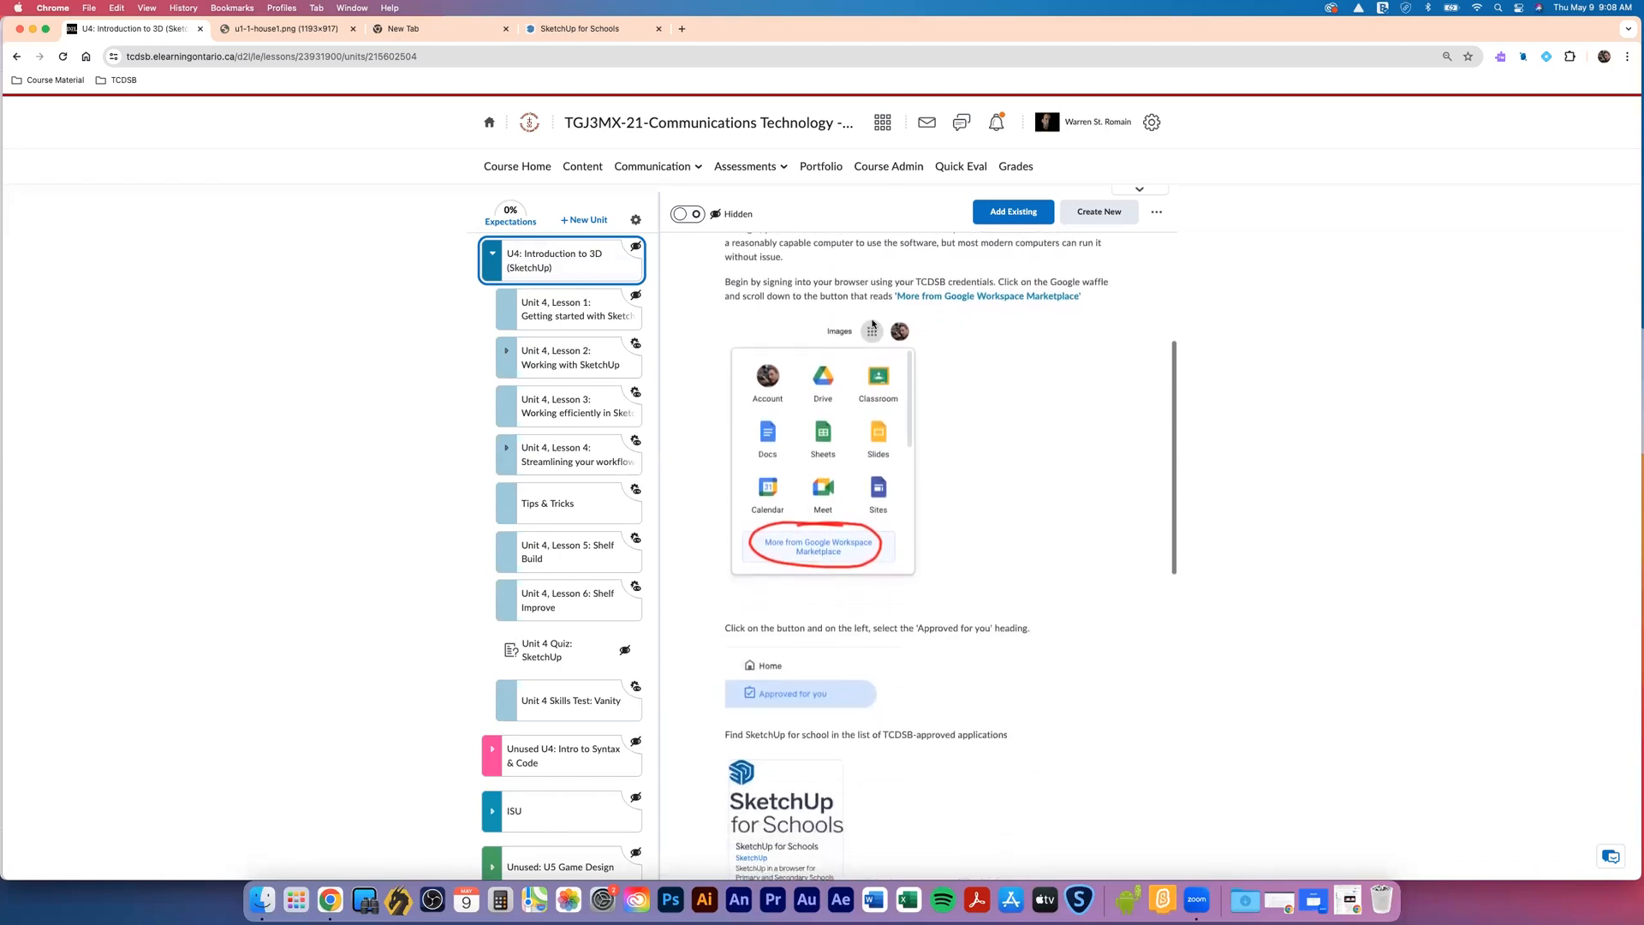
scroll(873, 323, "down", 7)
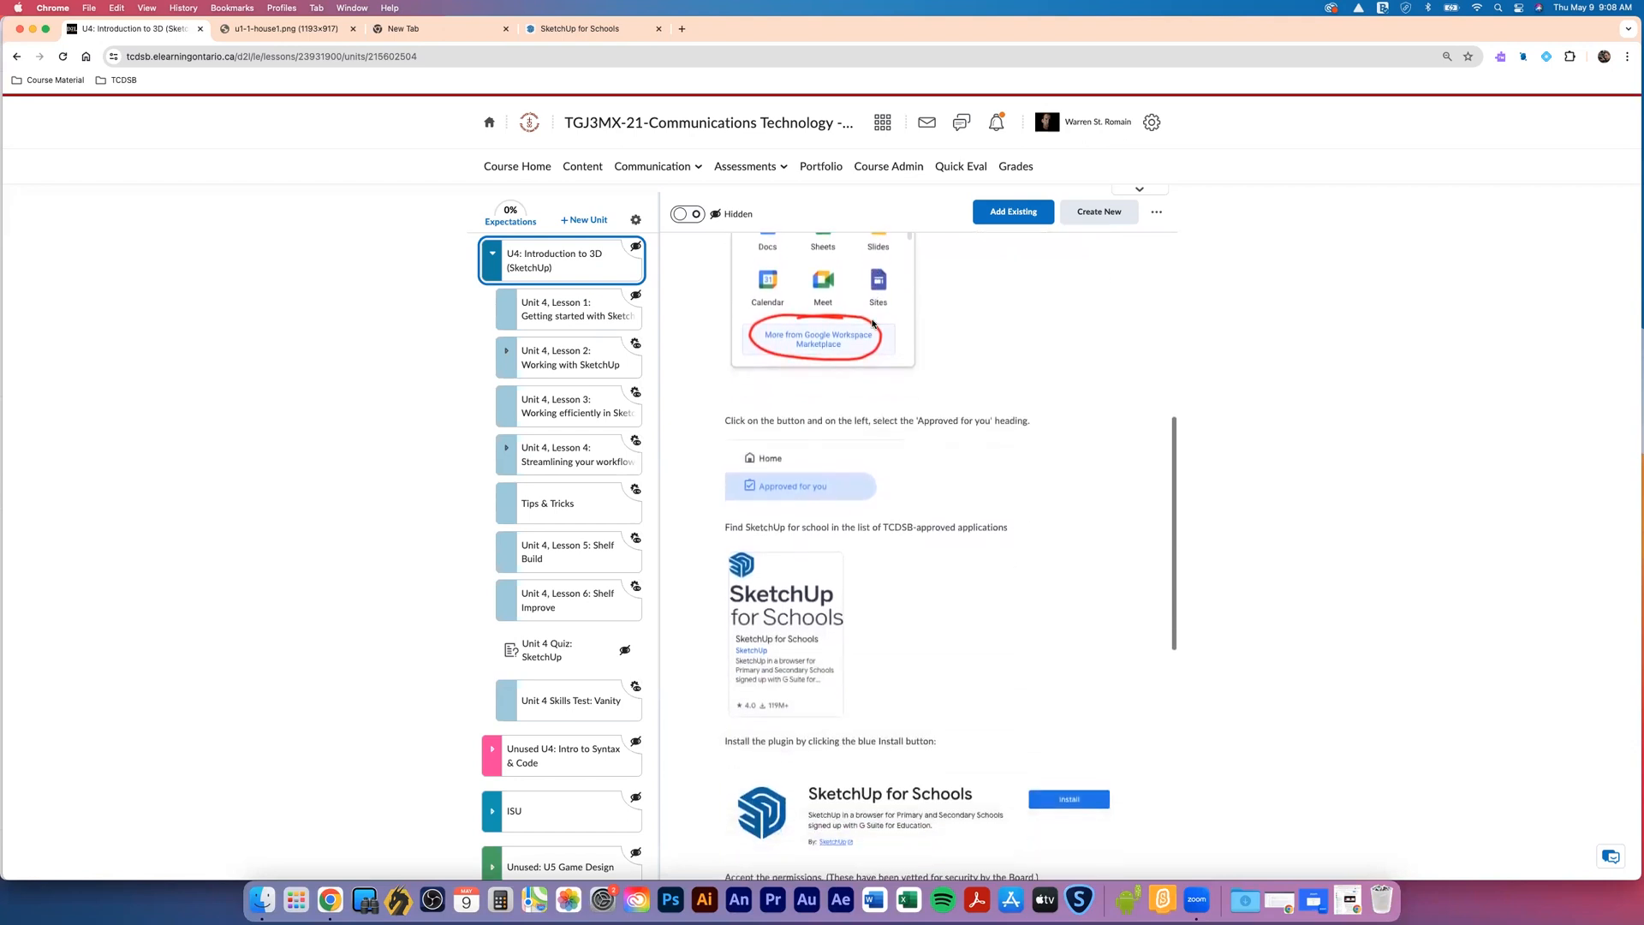
scroll(872, 323, "down", 5)
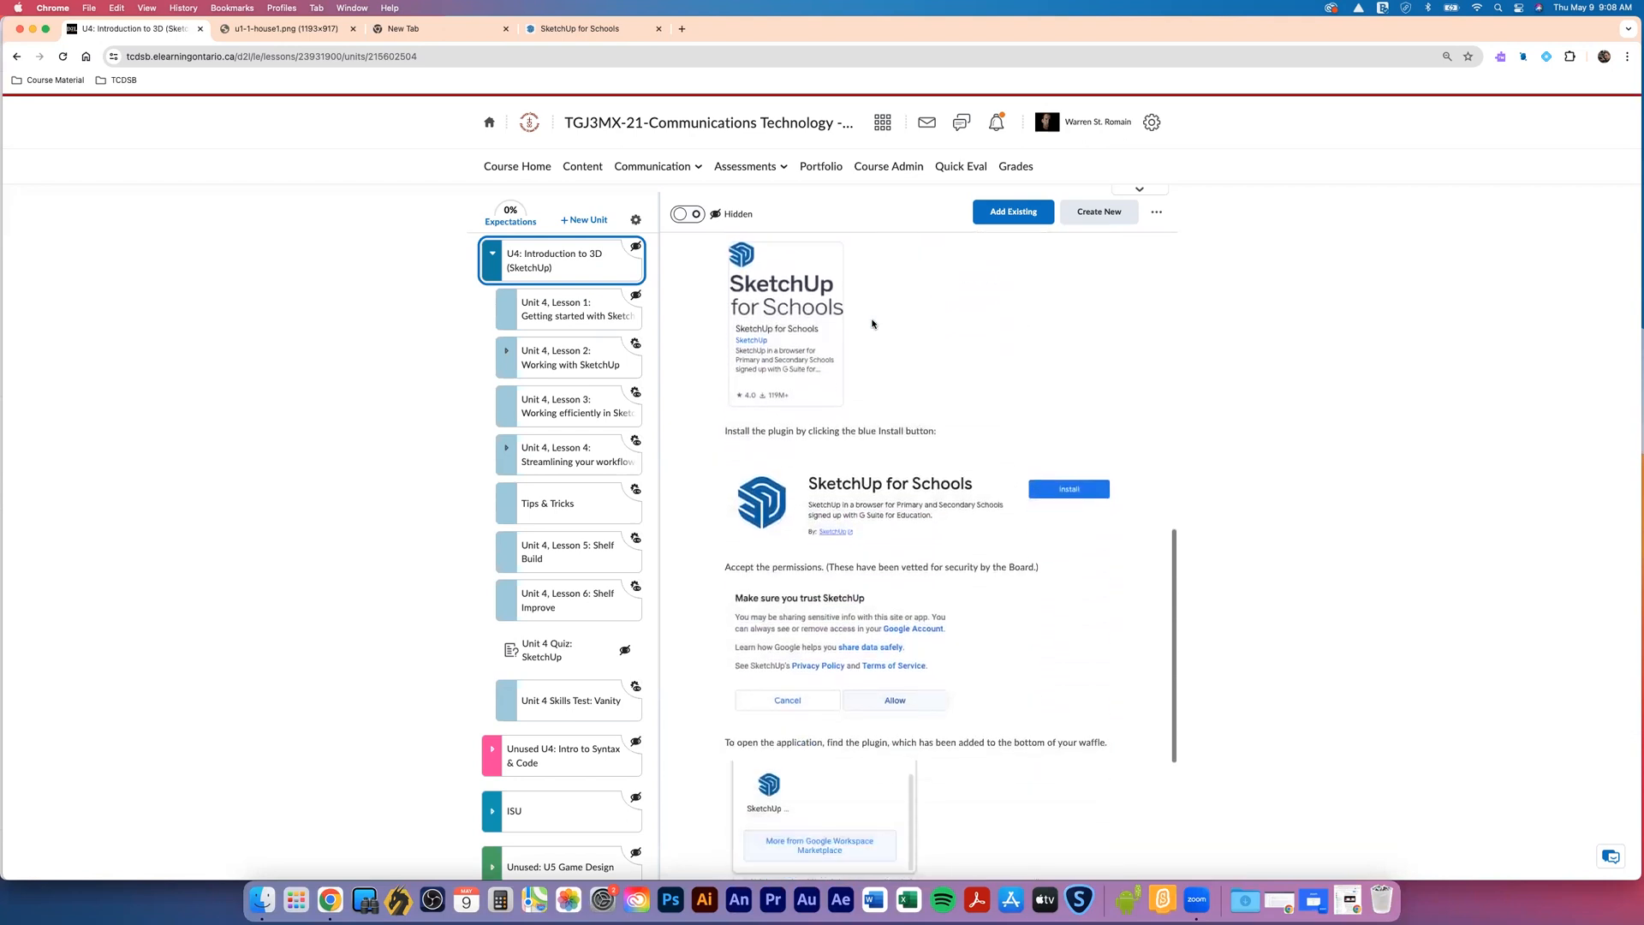
scroll(873, 323, "down", 6)
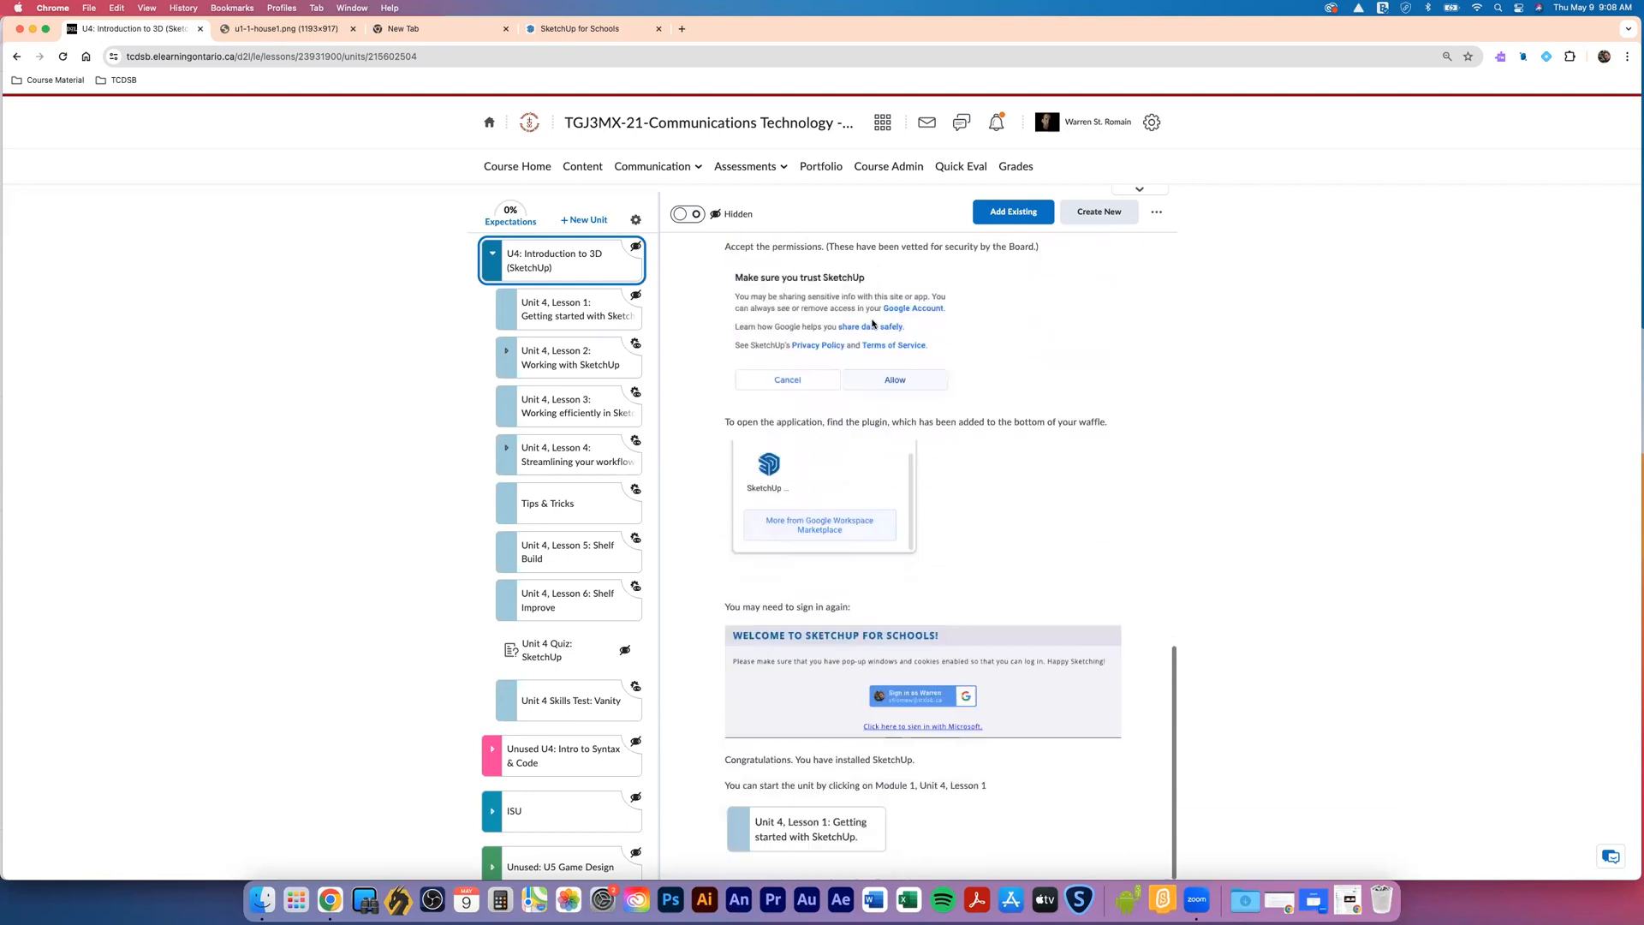
left_click(299, 36)
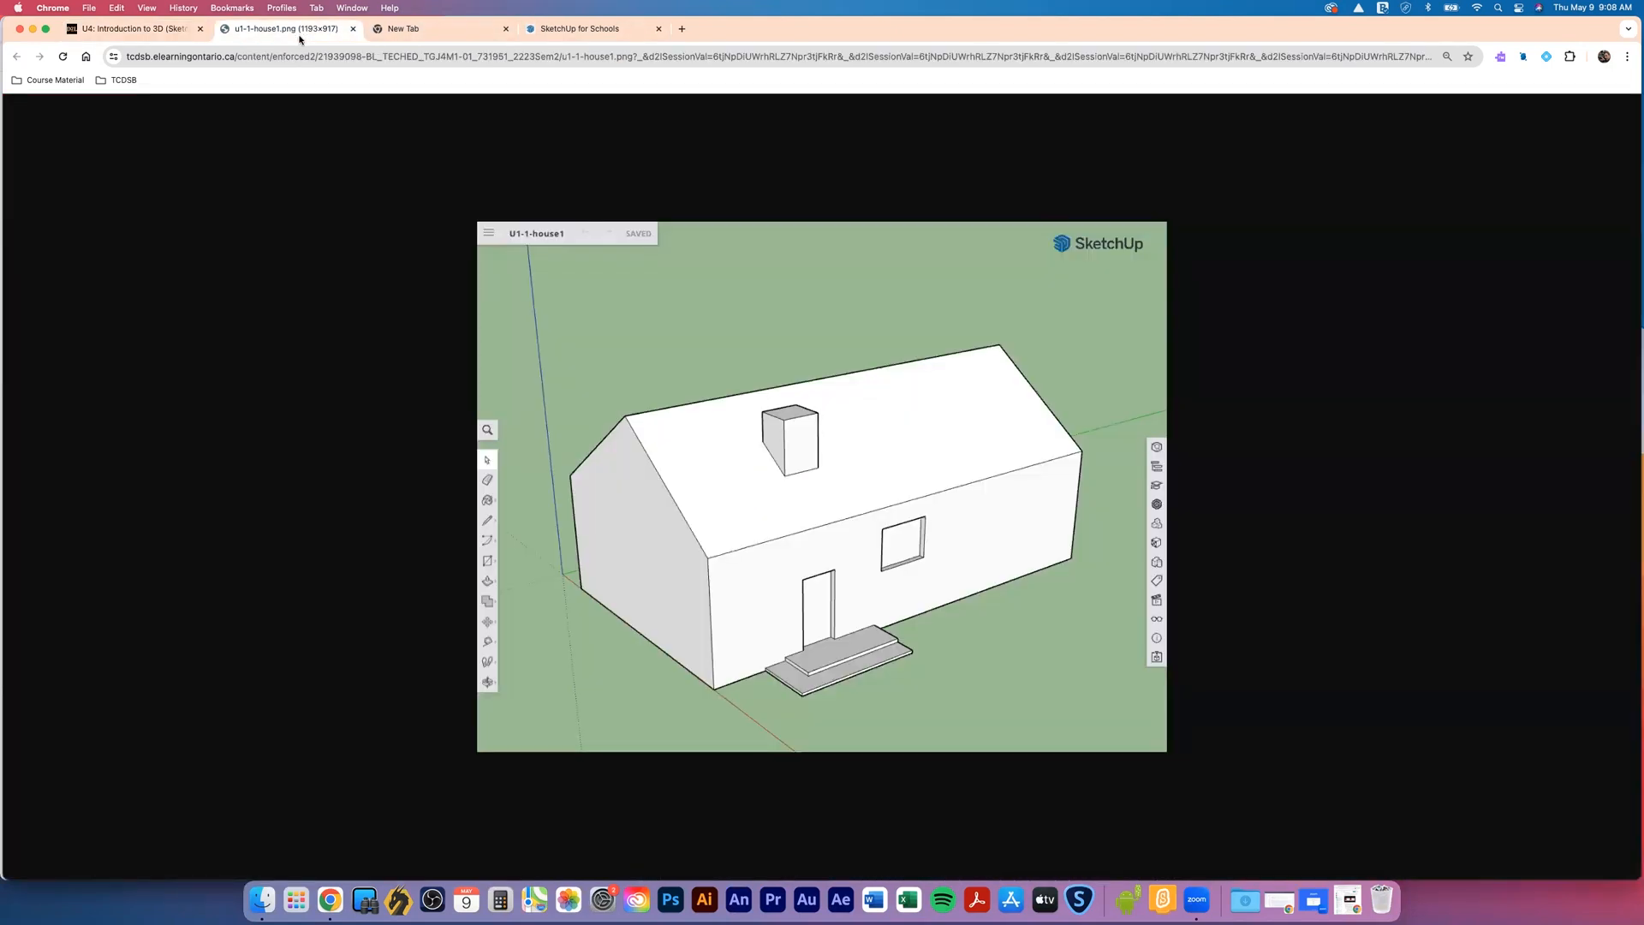
Open SketchUp for Schools from the Google apps list of a blank browser page
left_click(433, 32)
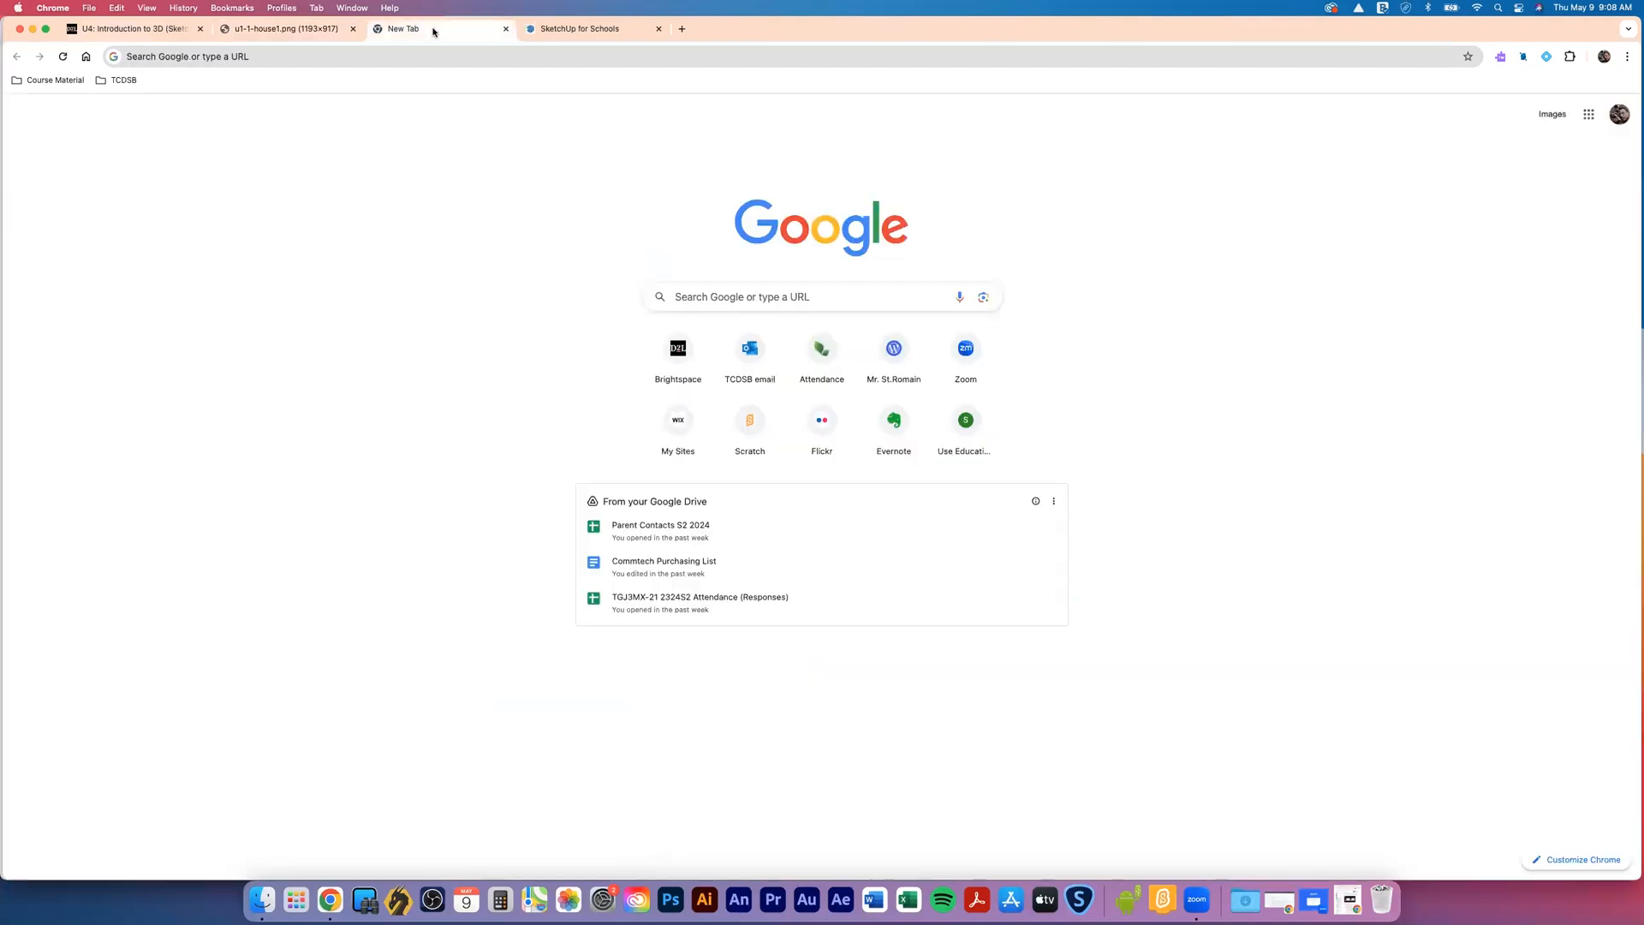
left_click(1589, 123)
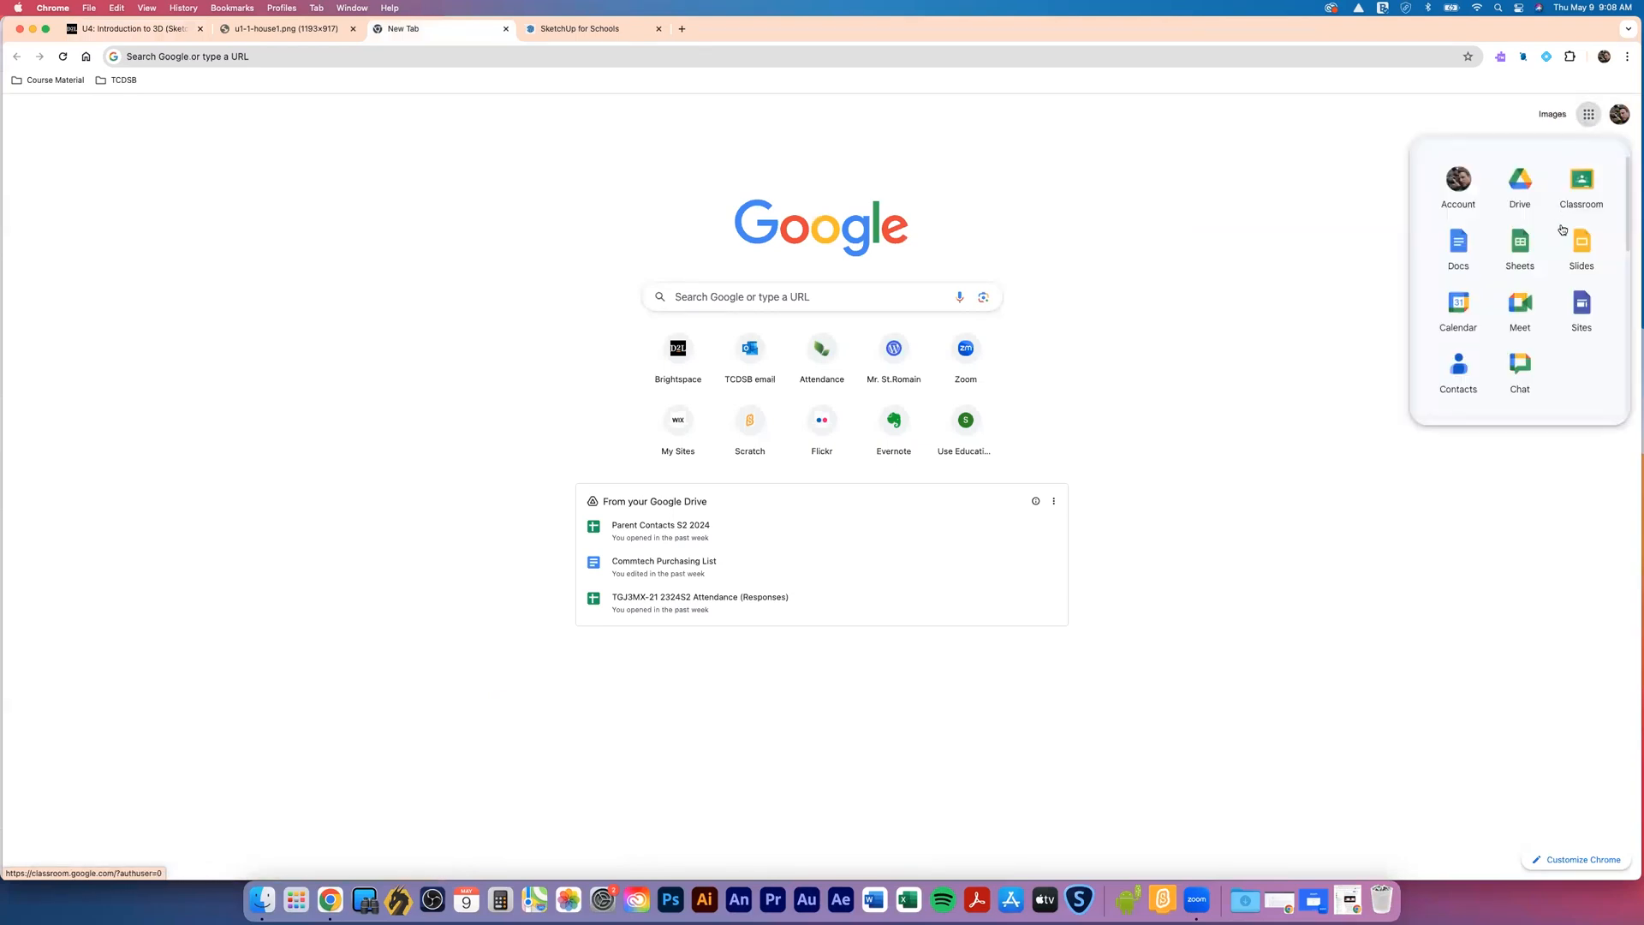
scroll(1613, 192, "down", 5)
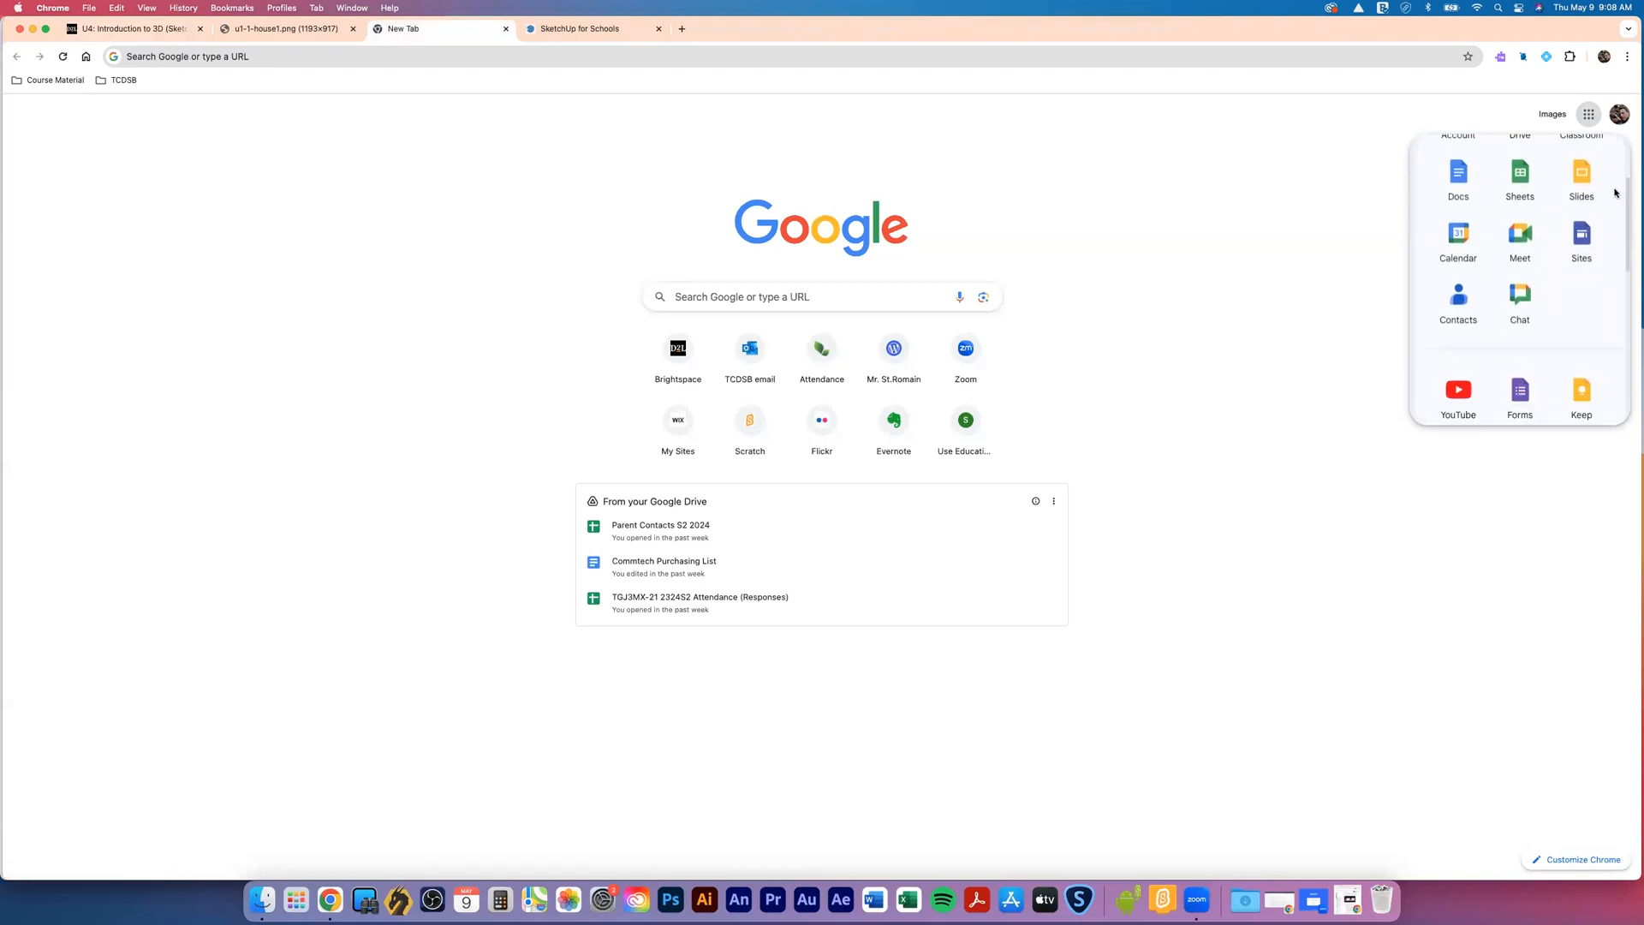
scroll(1614, 193, "down", 4)
left_click(1458, 304)
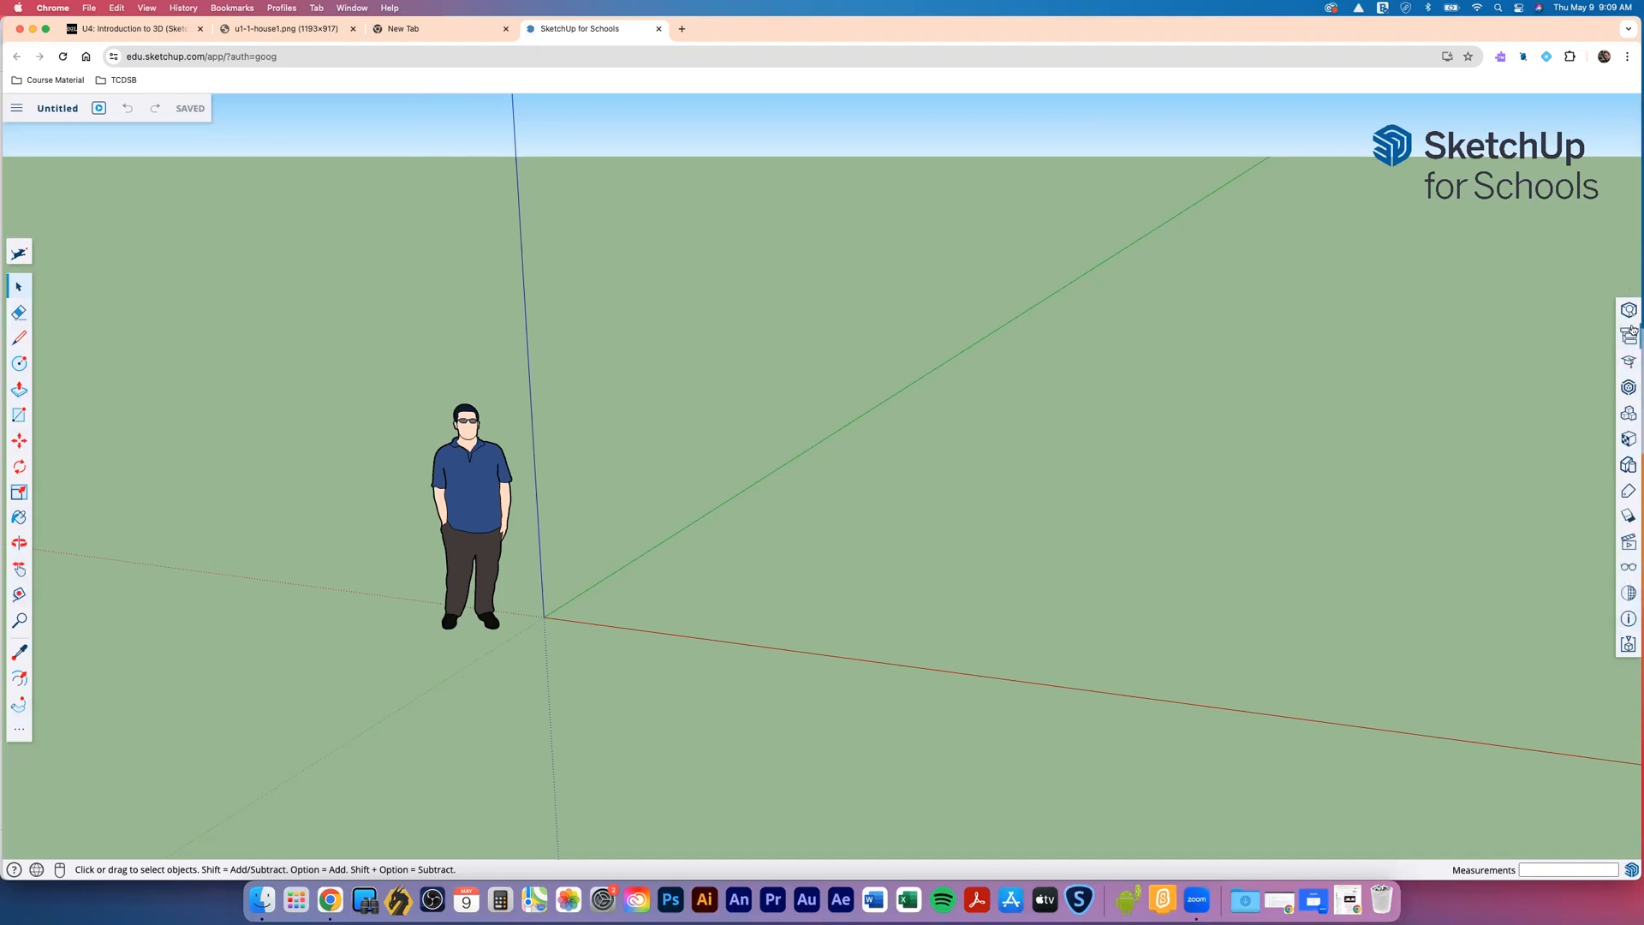
Reorder the full tool list so Rotated Rectangle follows 3D Text, and return to the Select tool
left_click(19, 729)
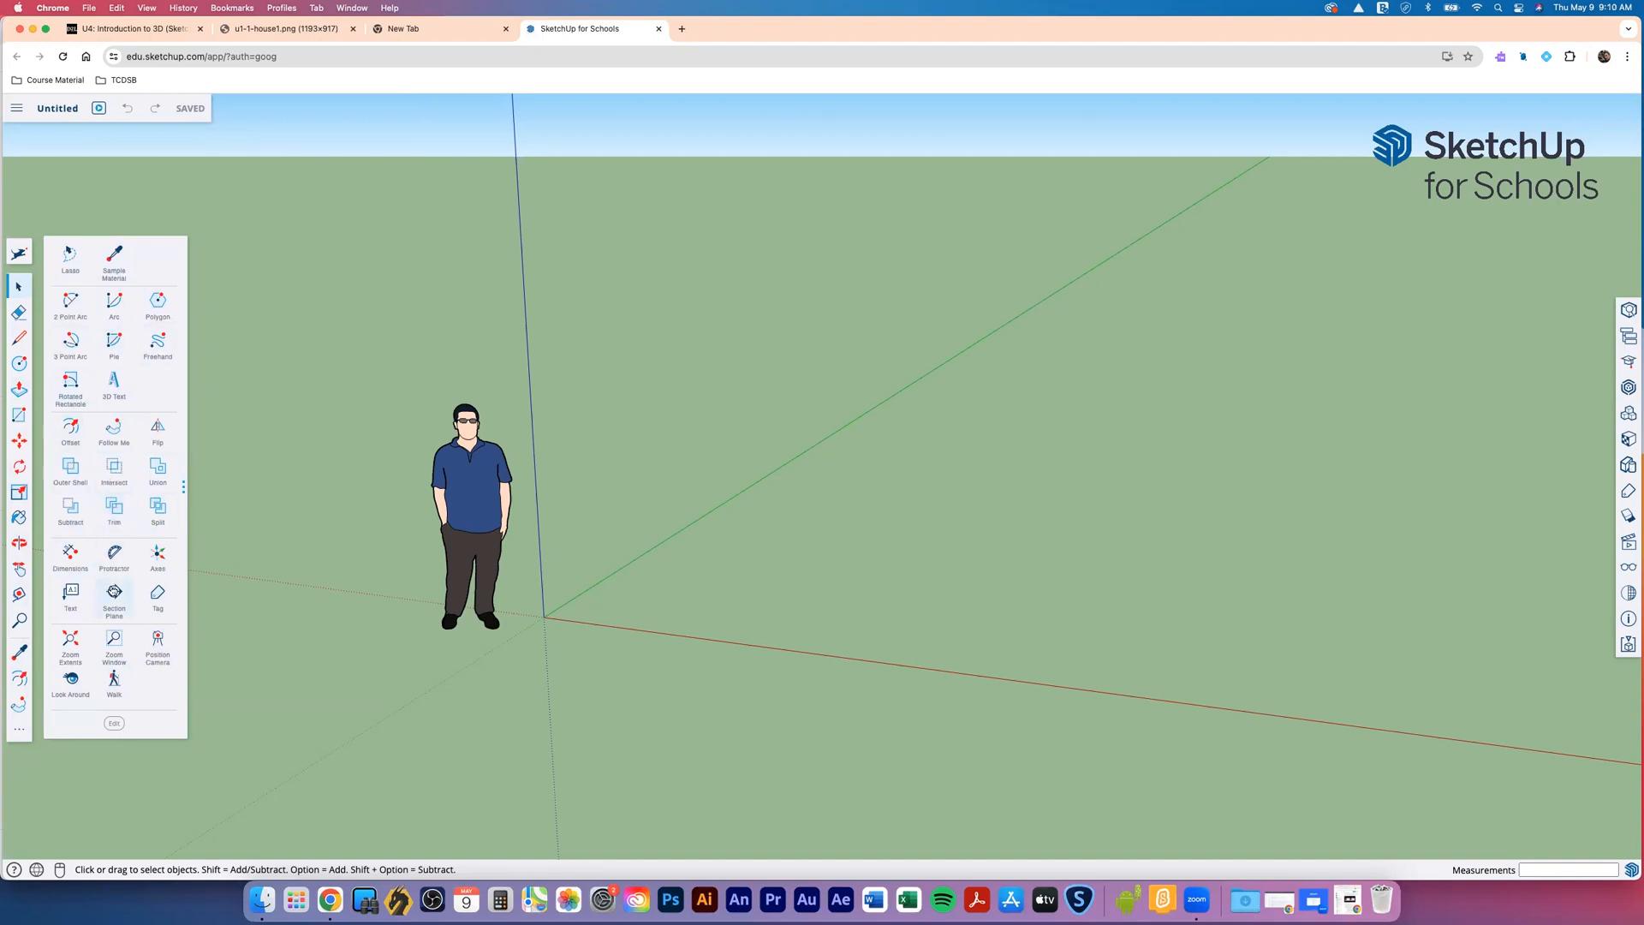
left_click_drag(114, 428, 21, 435)
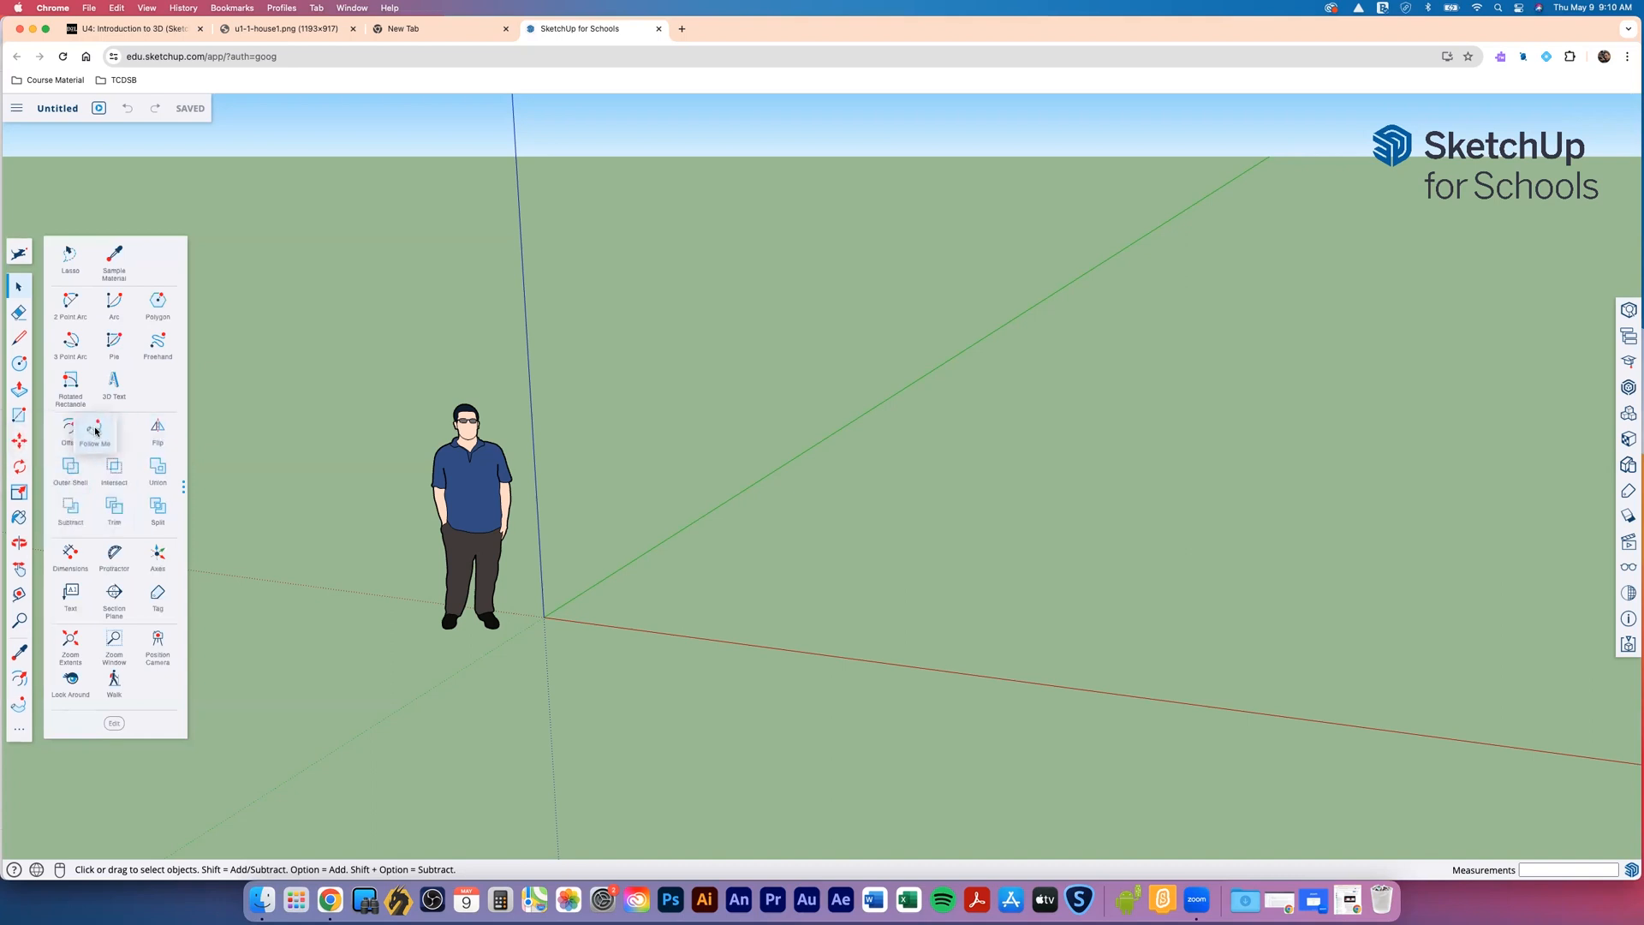
left_click_drag(75, 387, 117, 384)
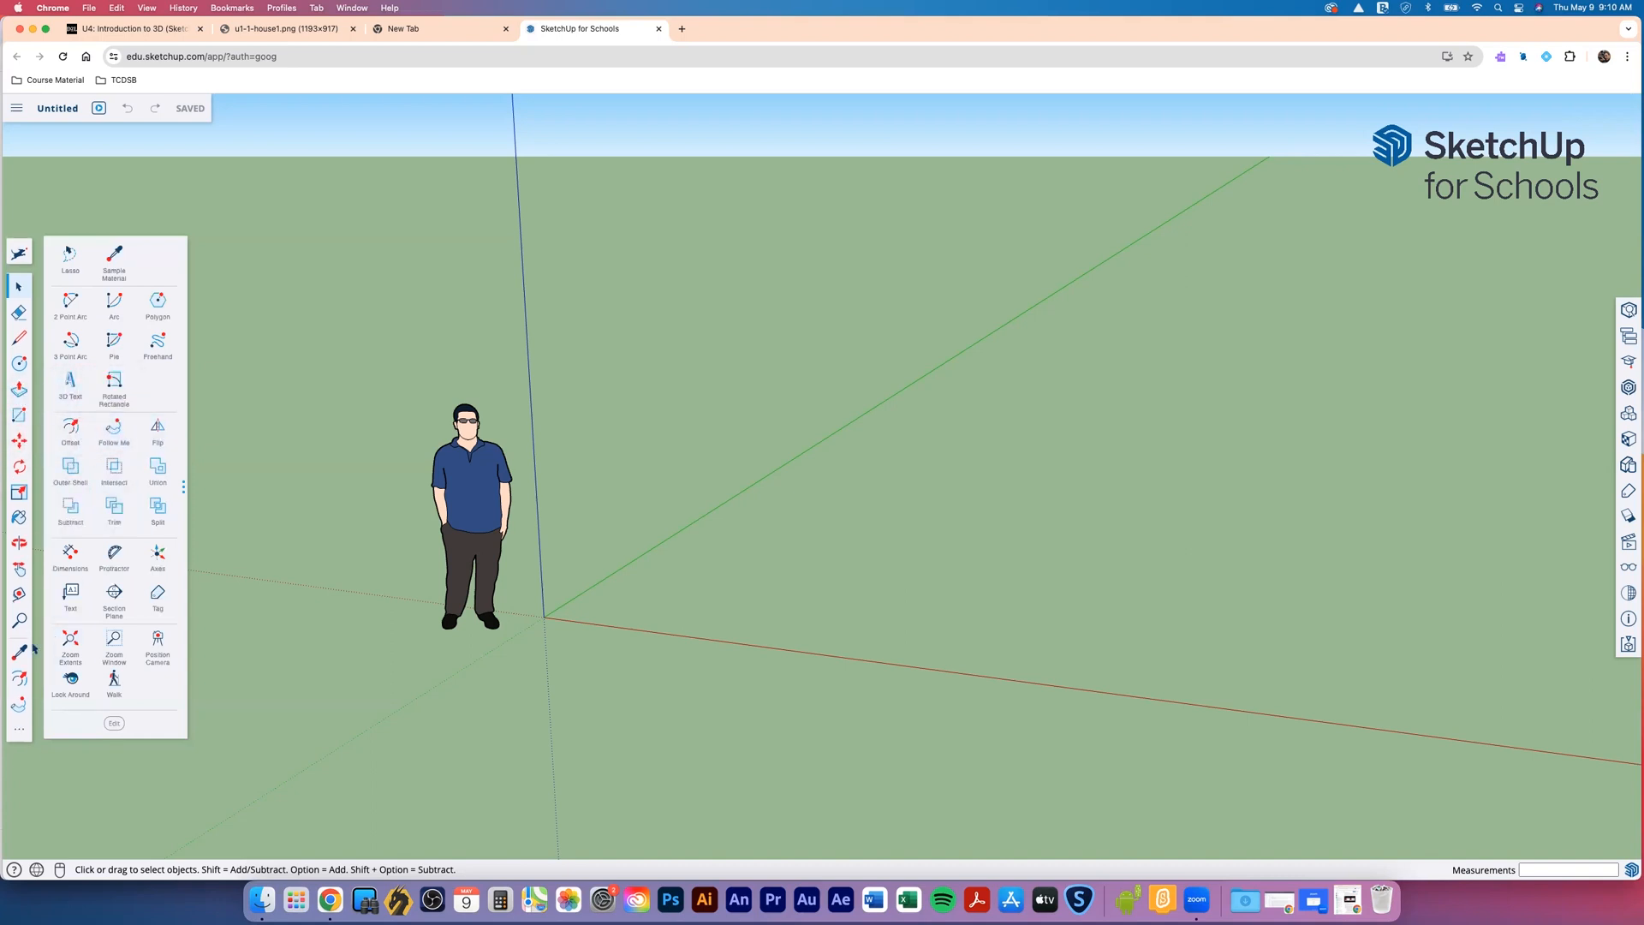
left_click(20, 314)
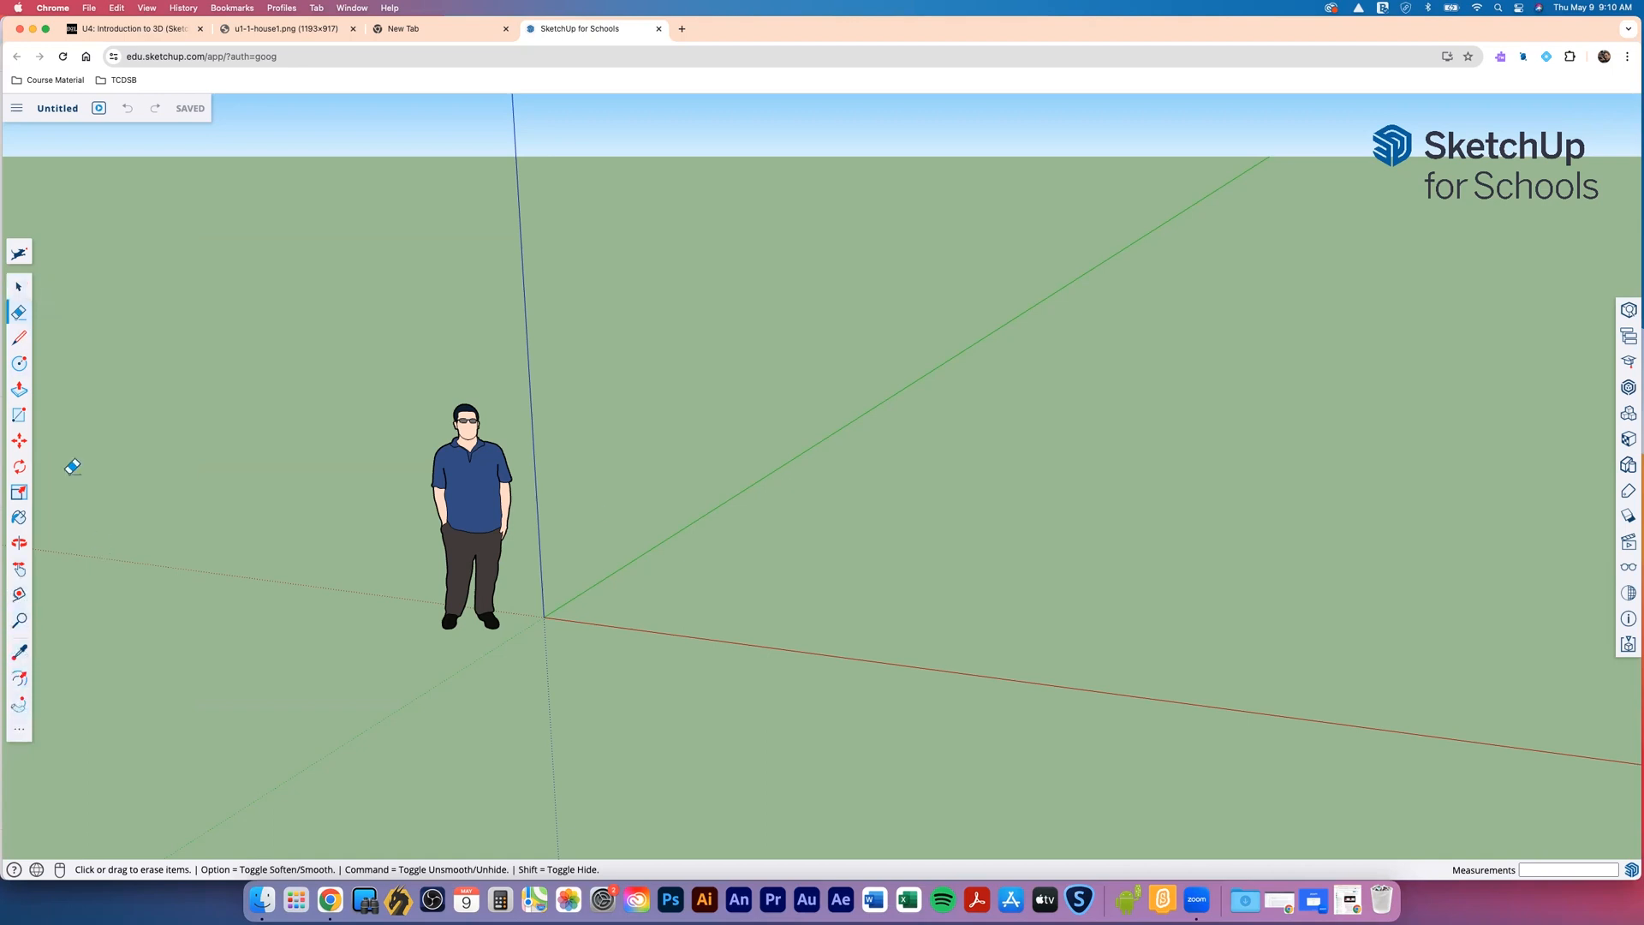
left_click(19, 287)
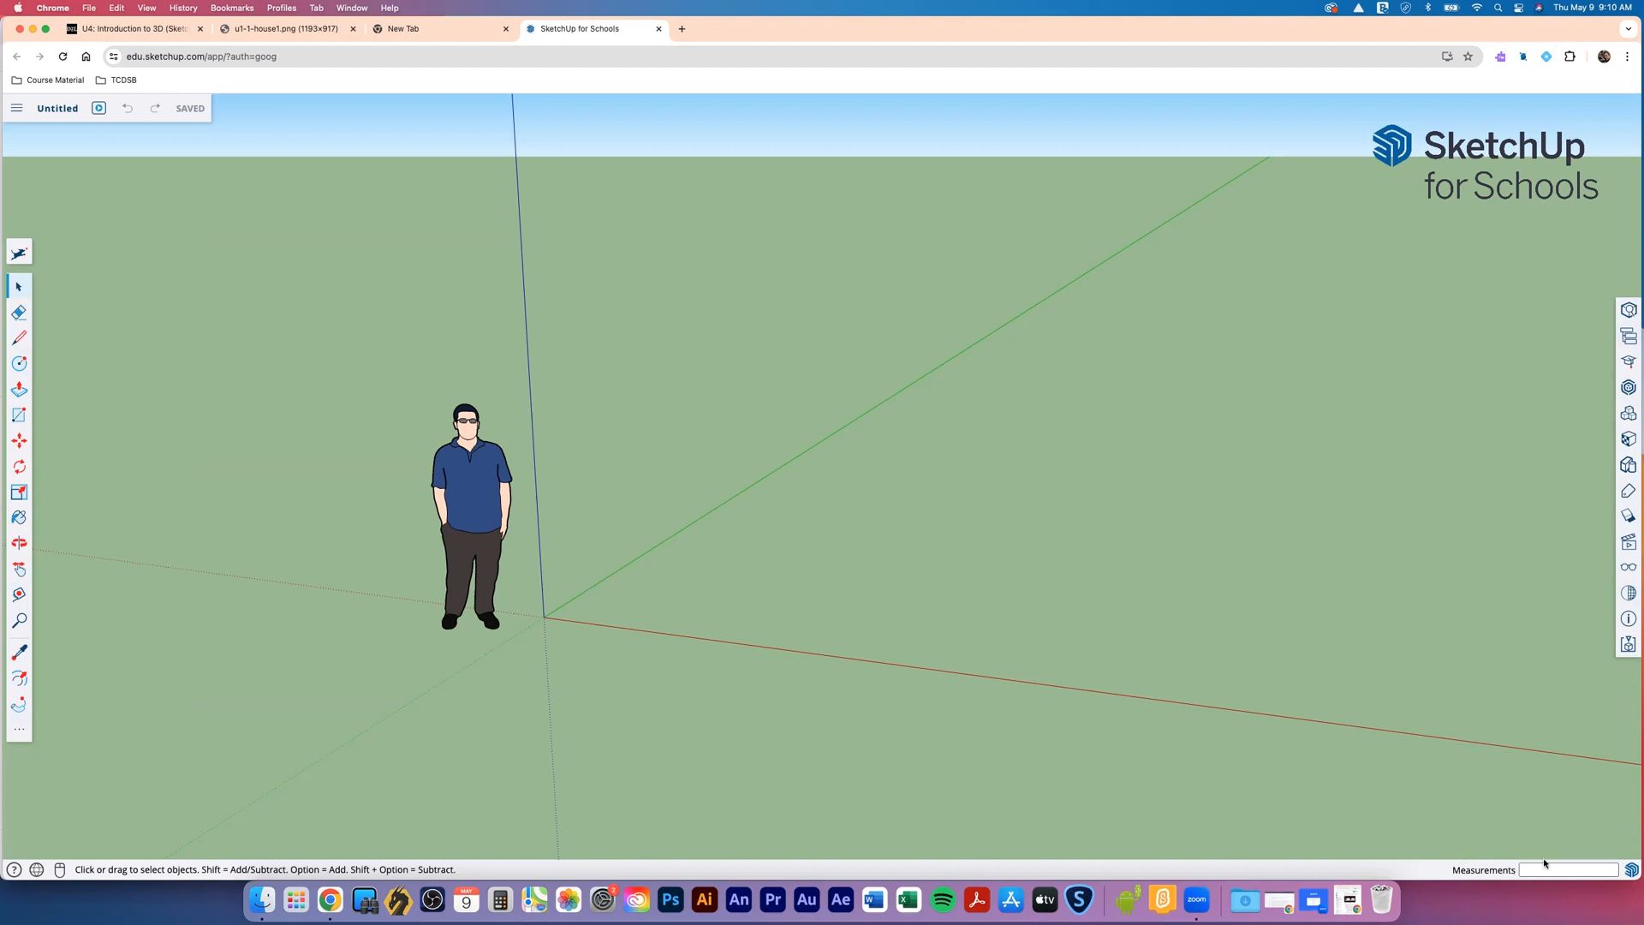
Set the model's length units to Centimeter with 0.00 cm display precision and 1 cm length snapping
left_click(1628, 620)
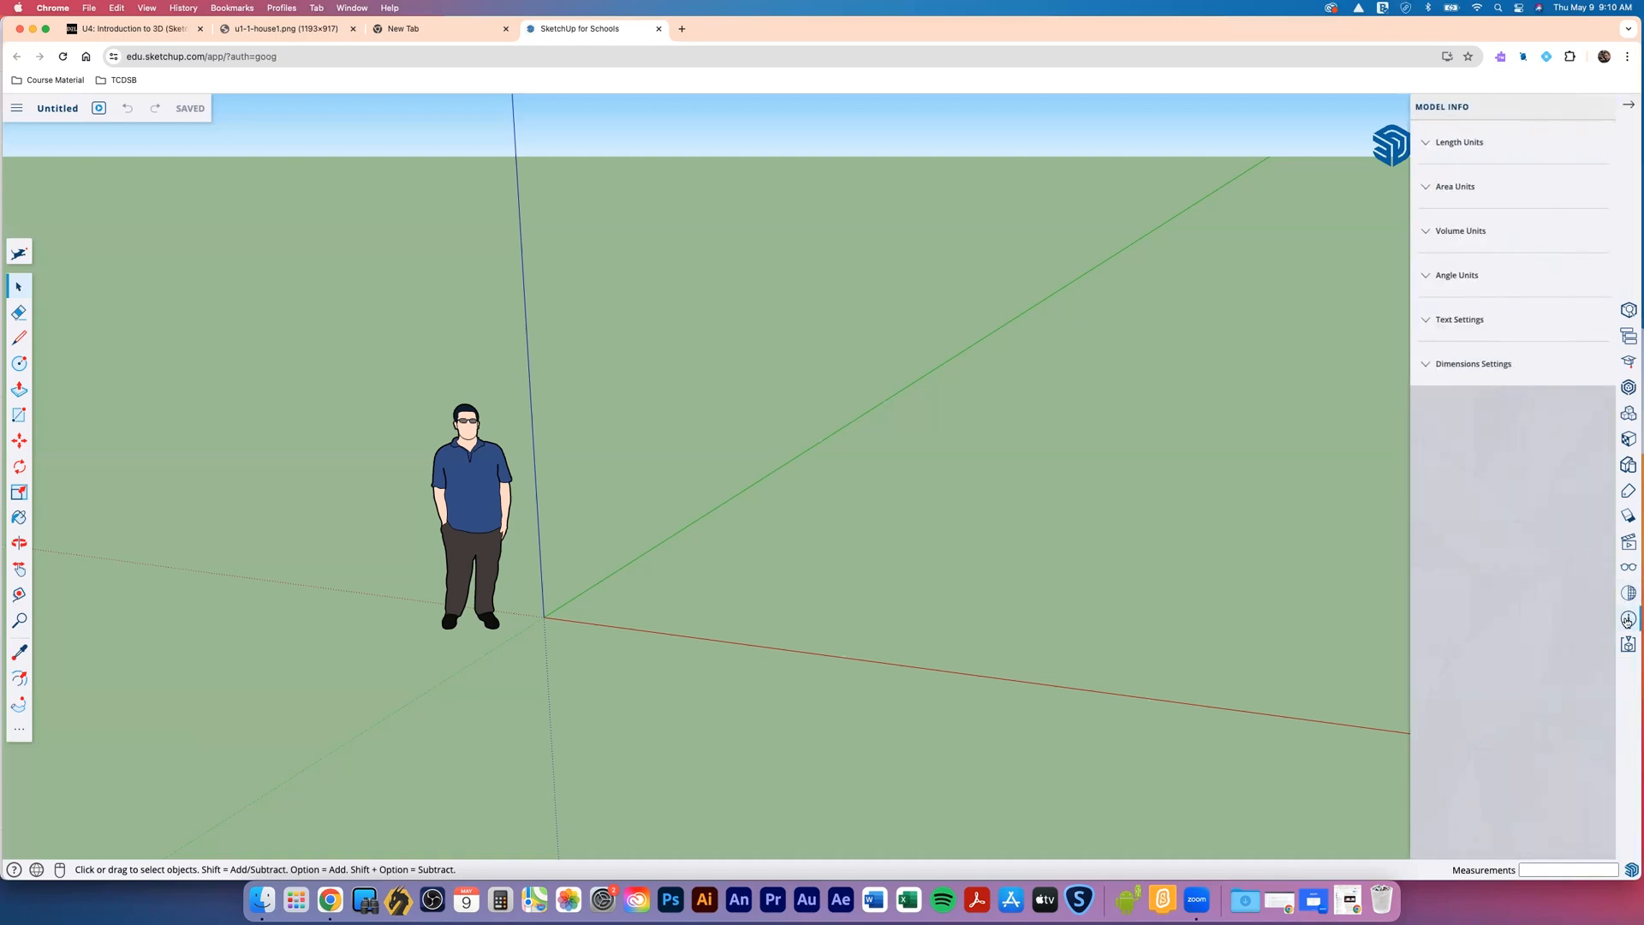
left_click(1427, 145)
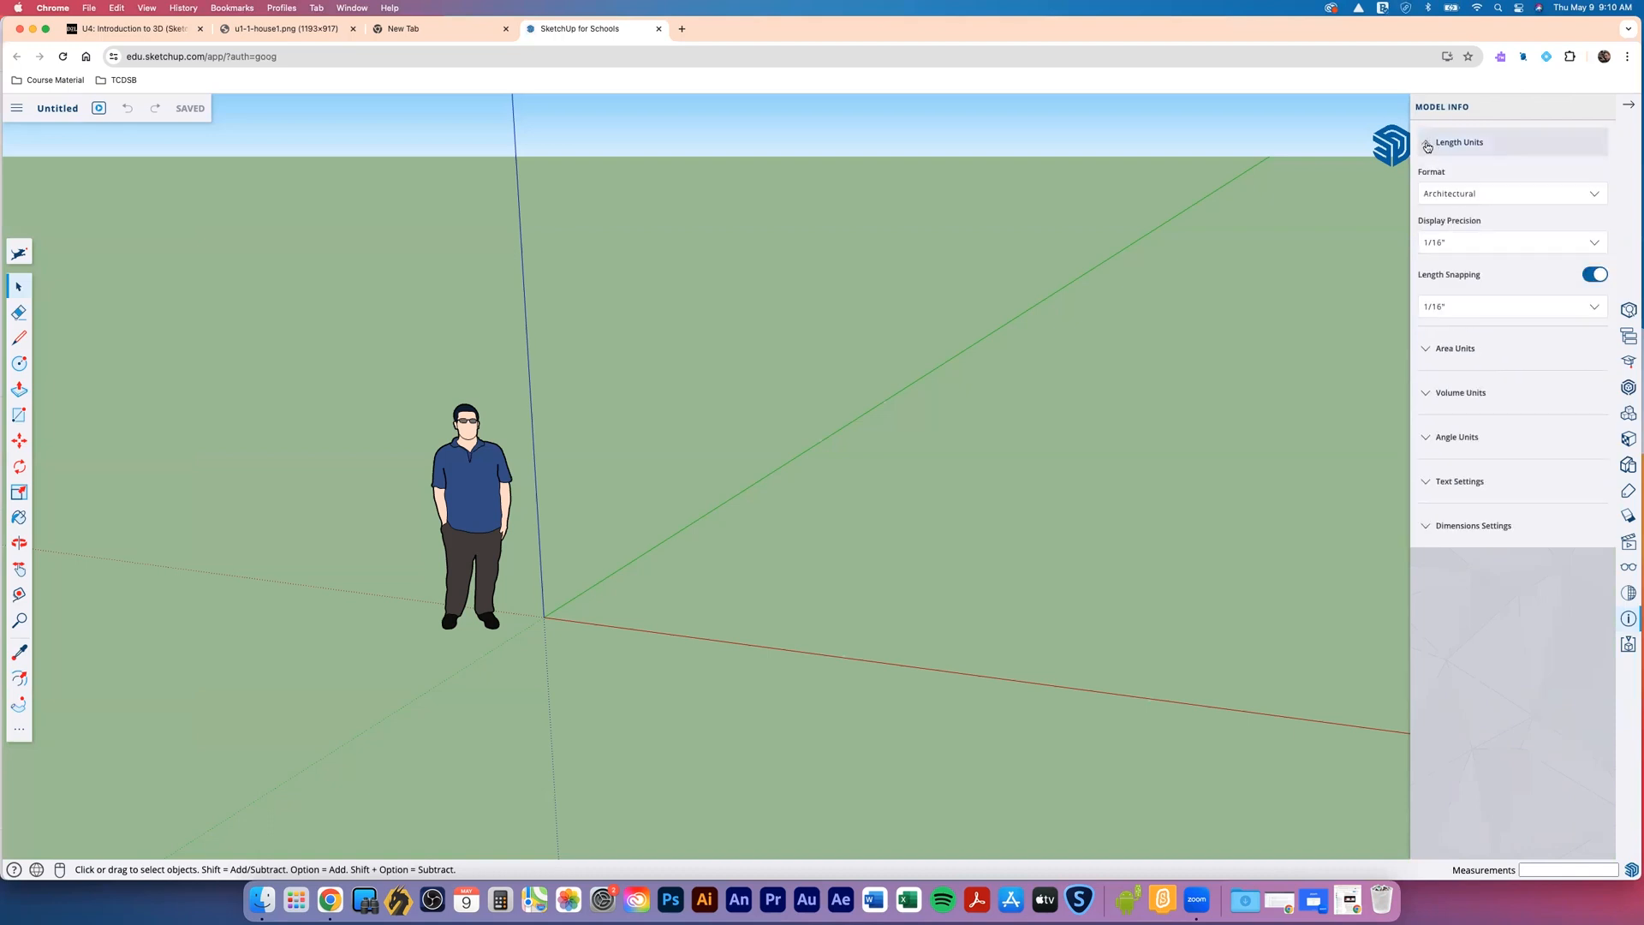
left_click(1450, 194)
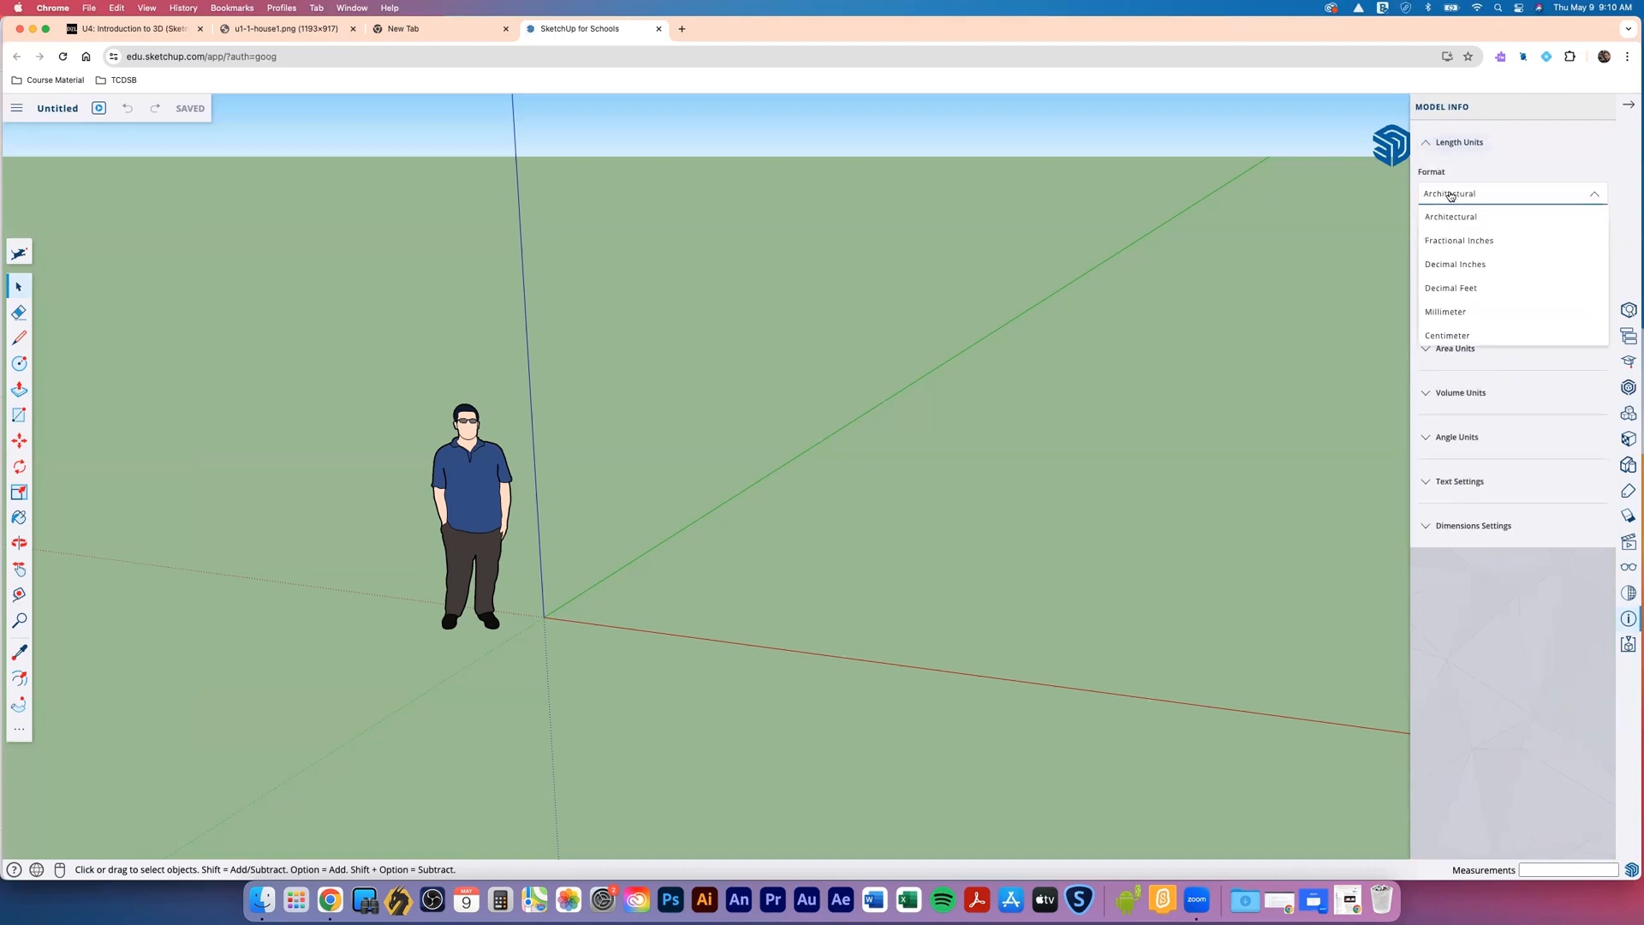
left_click(1449, 336)
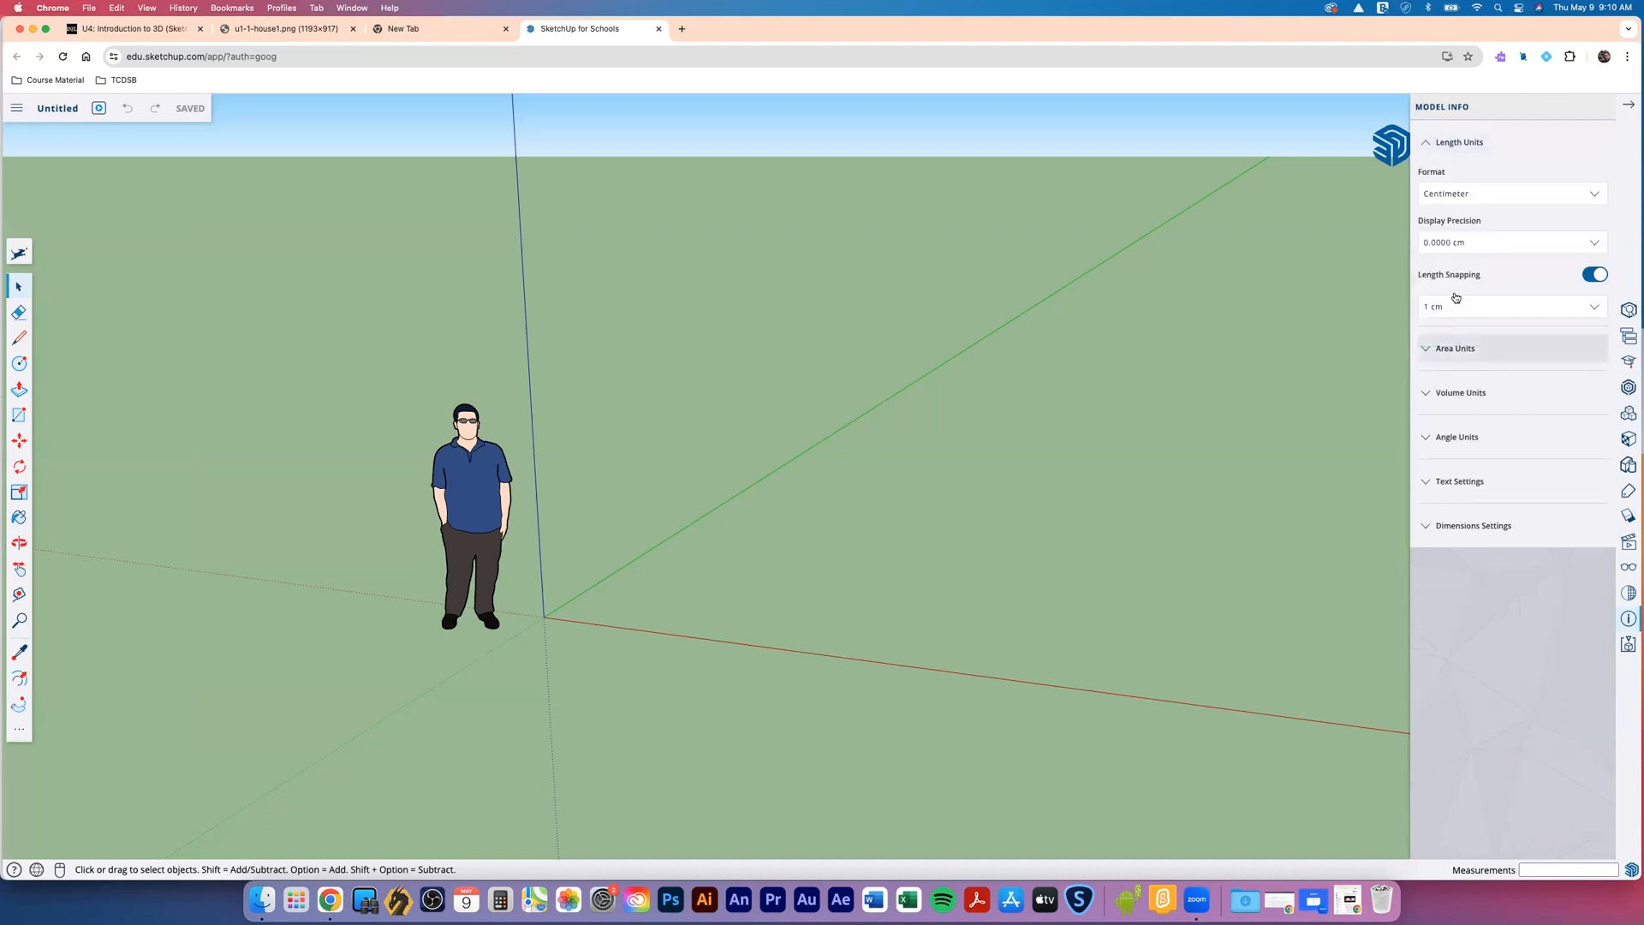
left_click(1480, 246)
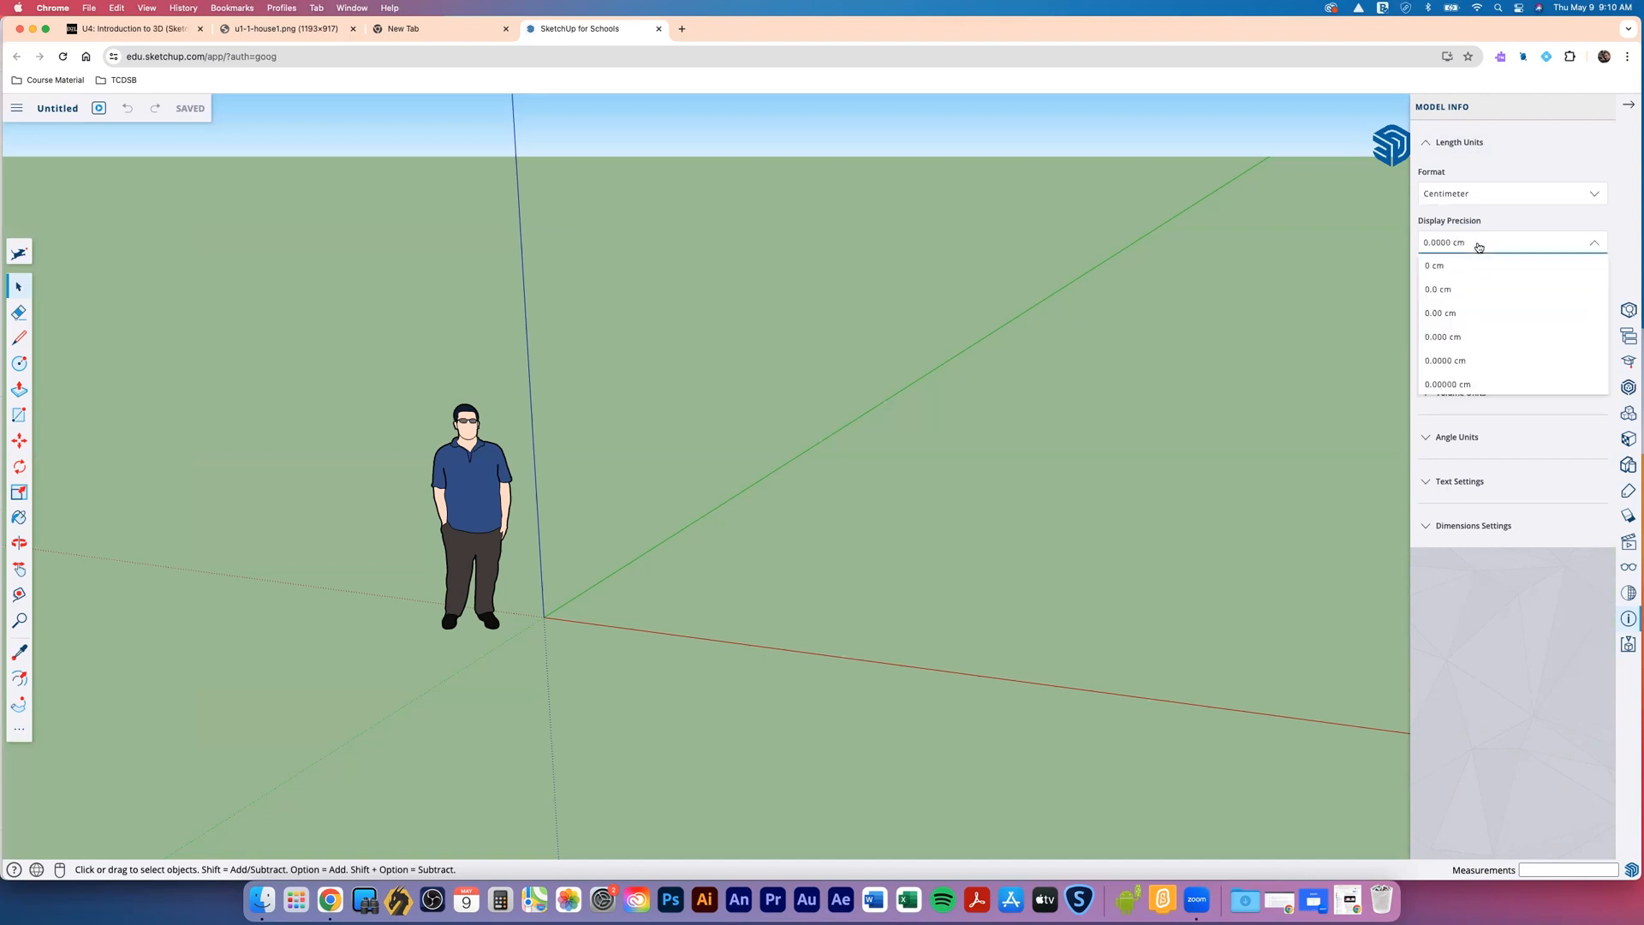
left_click(1468, 315)
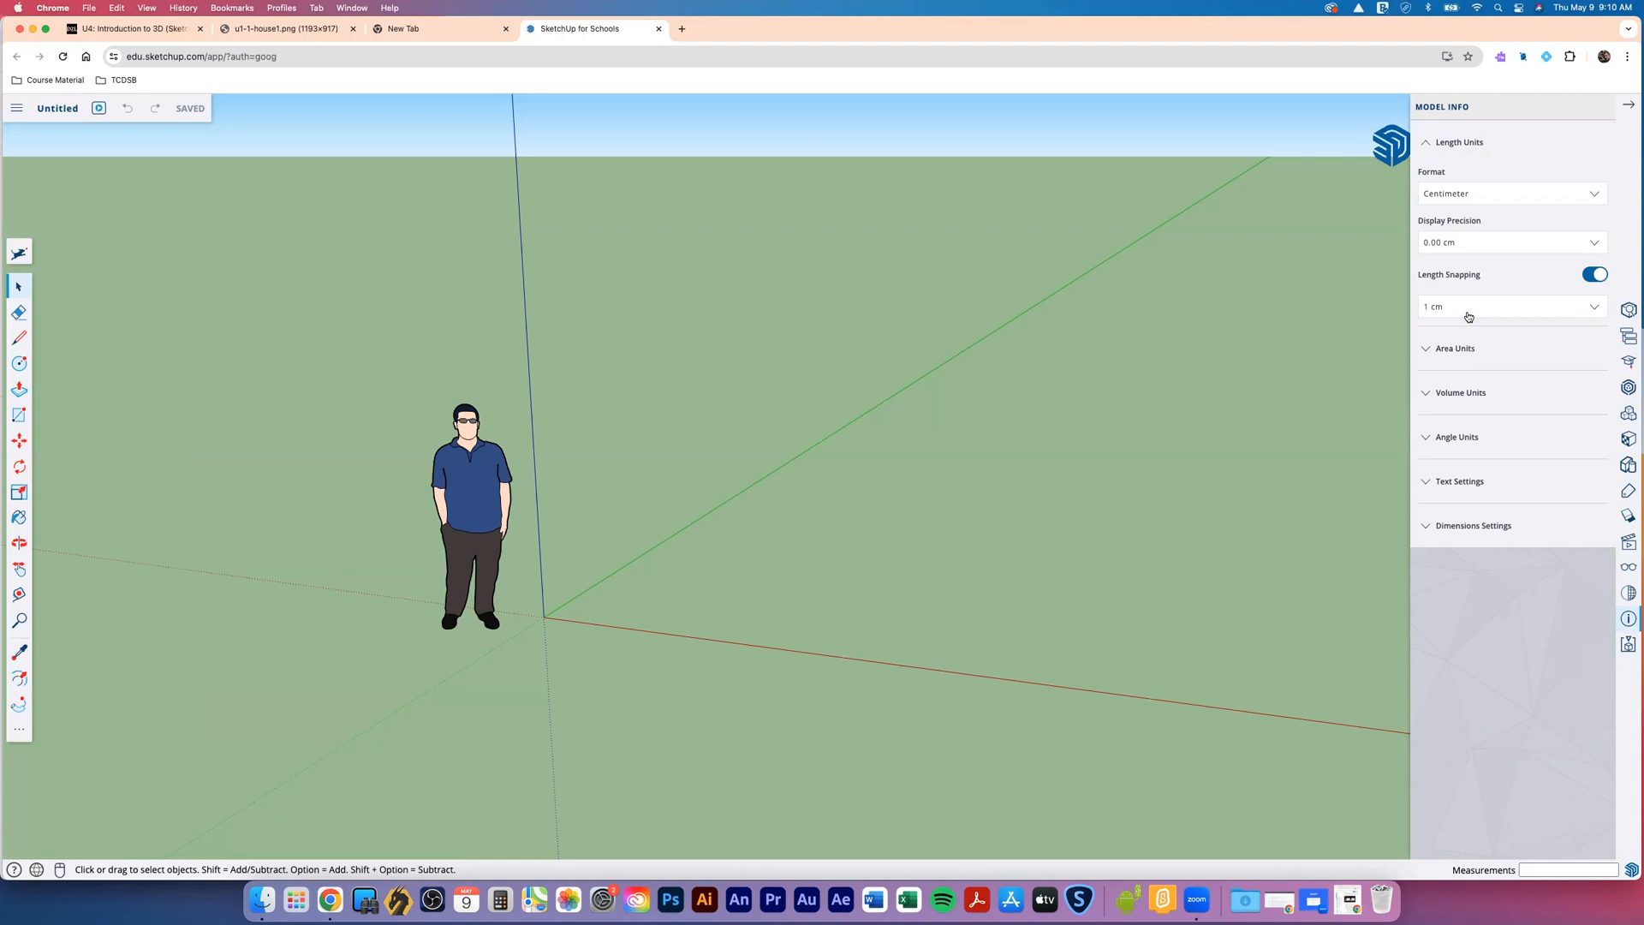
left_click(1463, 310)
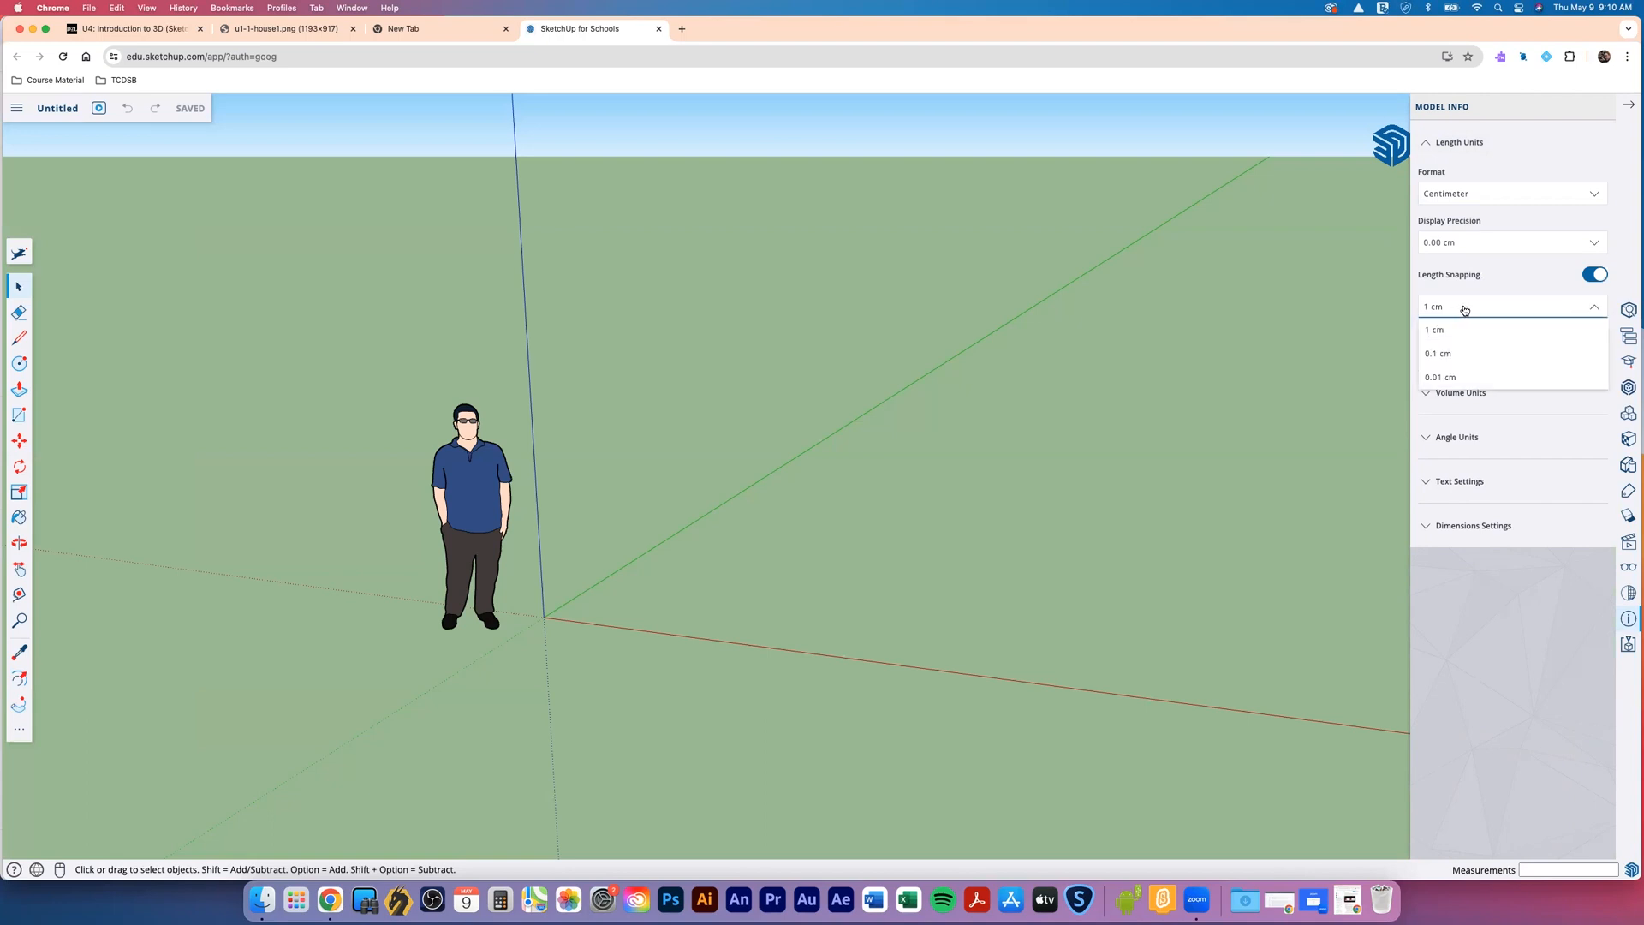
left_click(1461, 357)
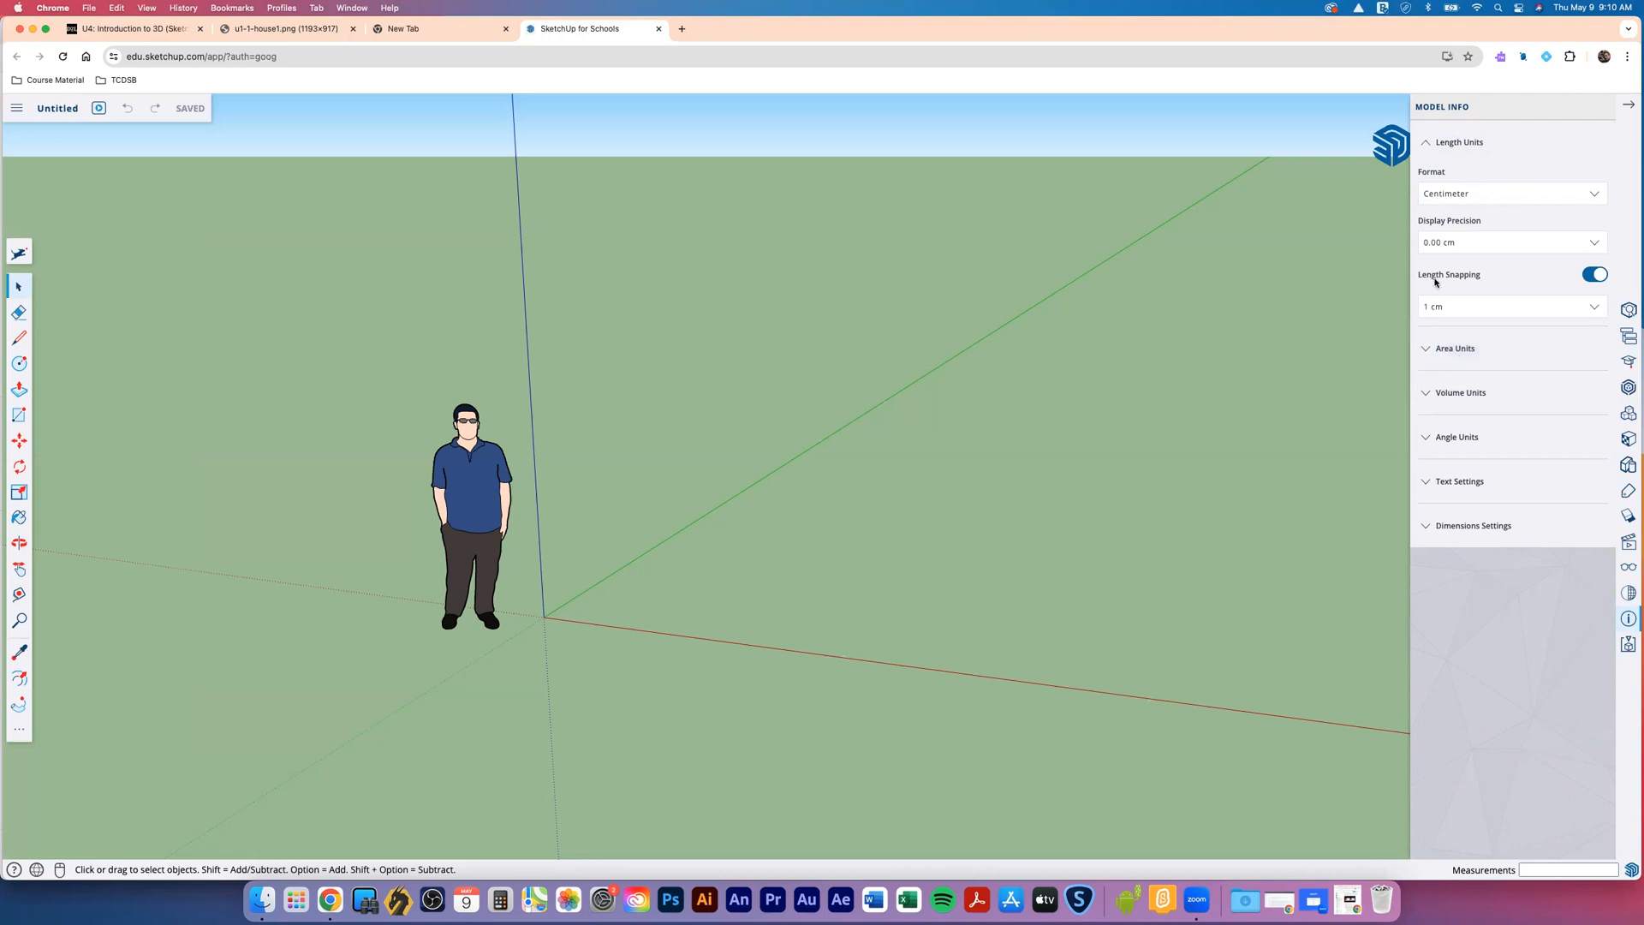
Set the model's area units to Square Centimeter and collapse the model information
left_click(1429, 359)
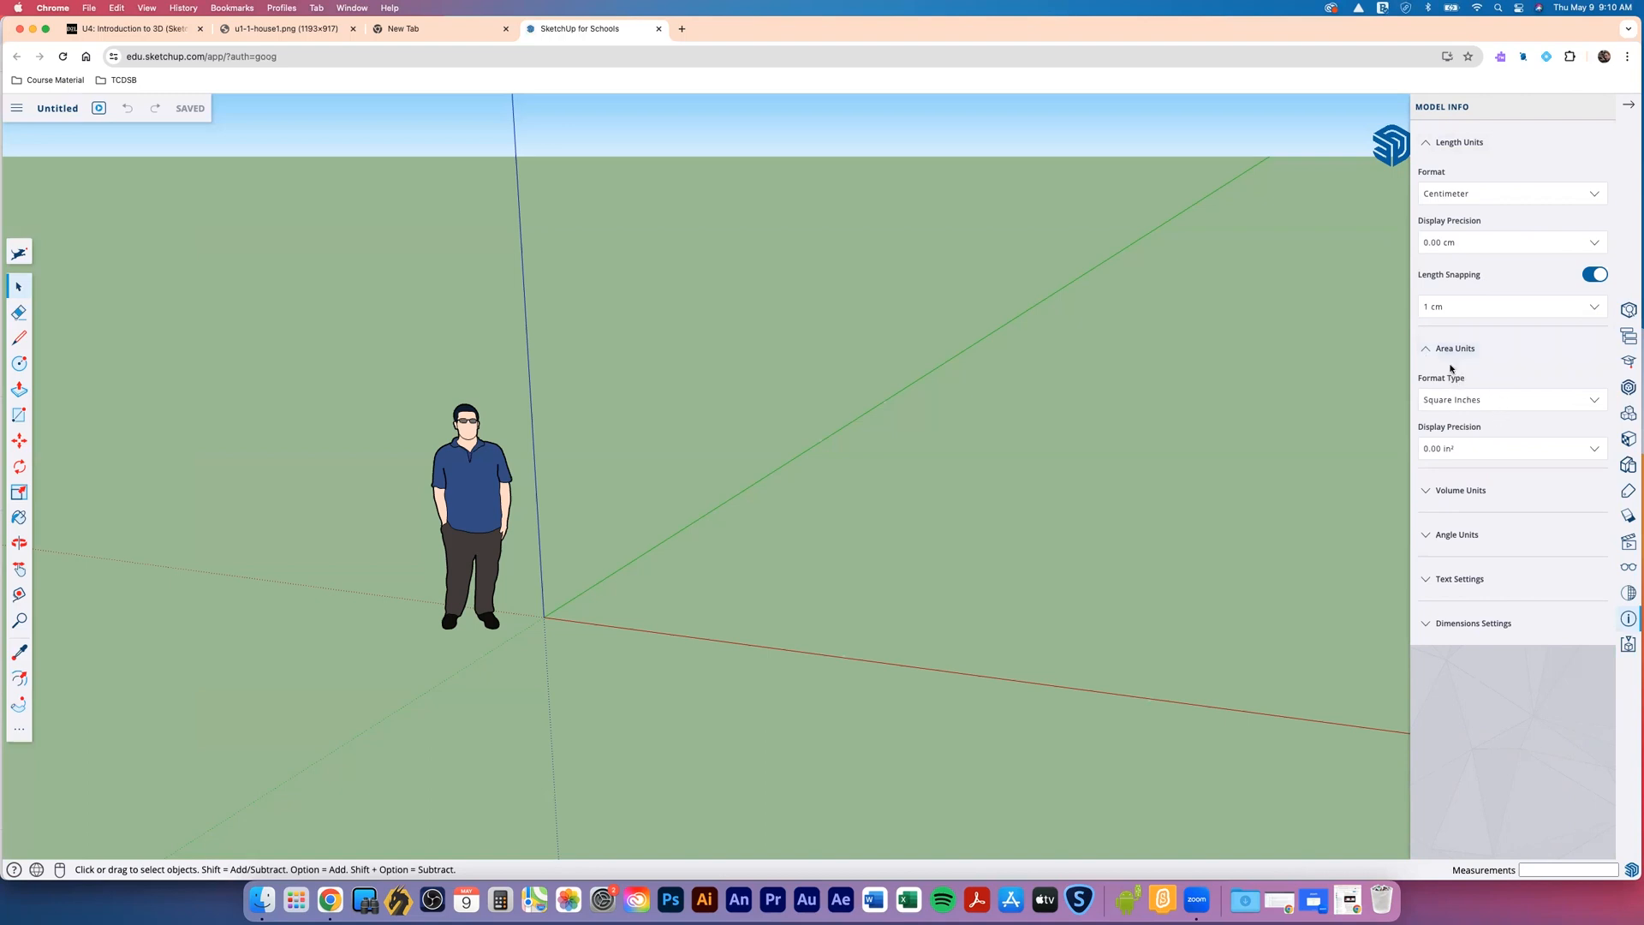
left_click(1467, 402)
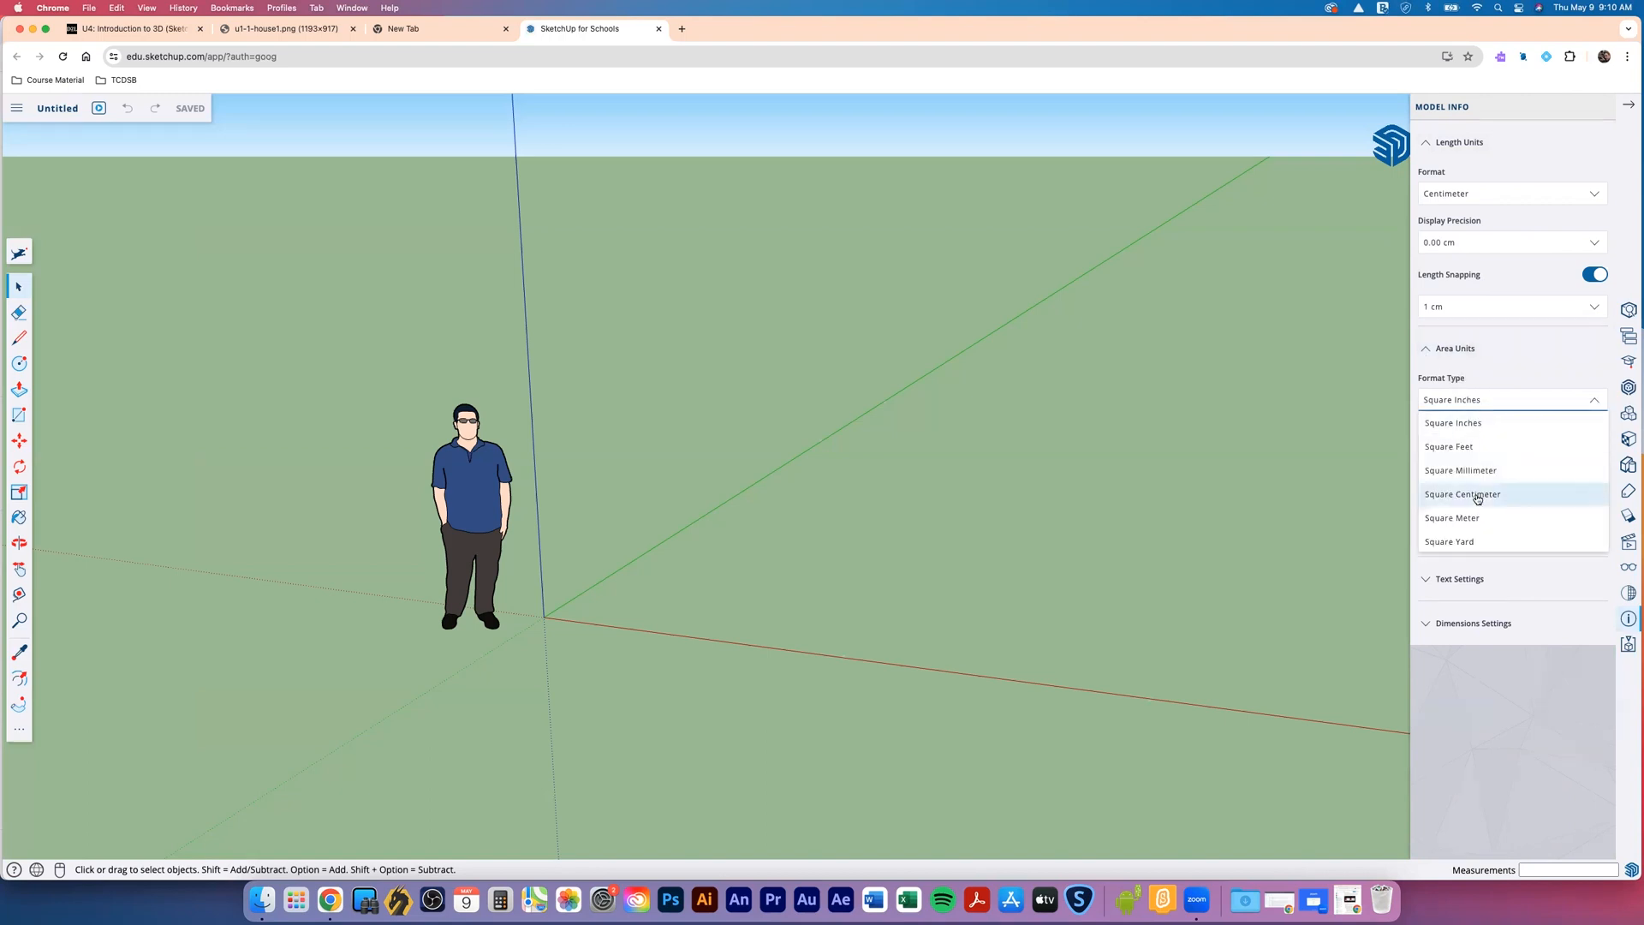
left_click(1476, 499)
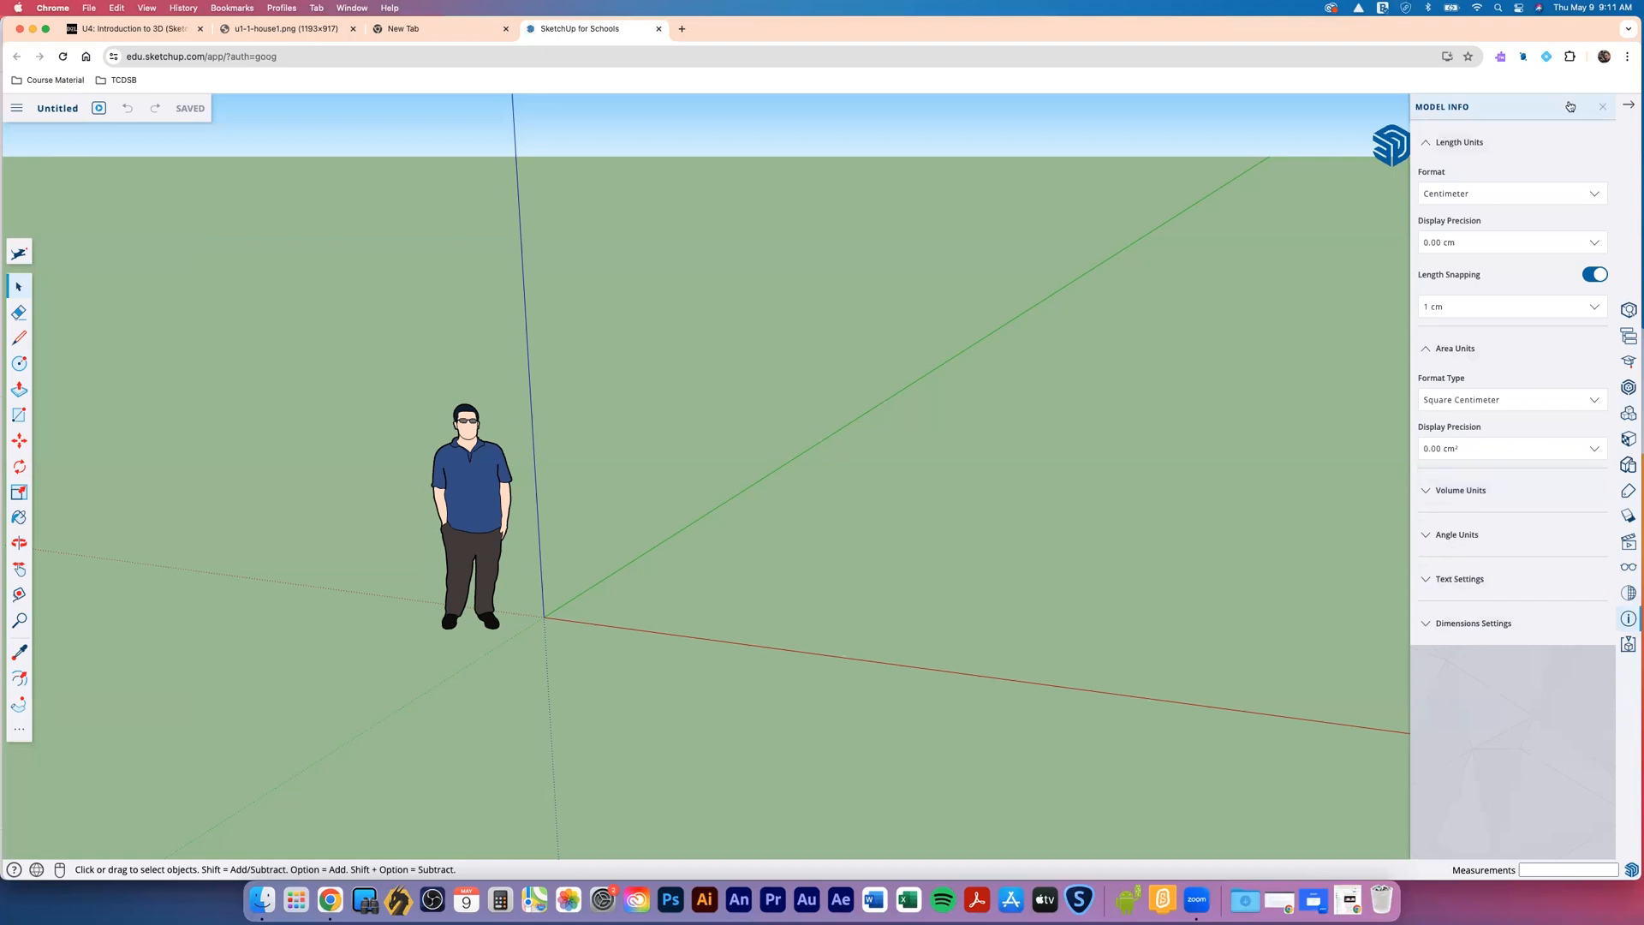
left_click(1629, 107)
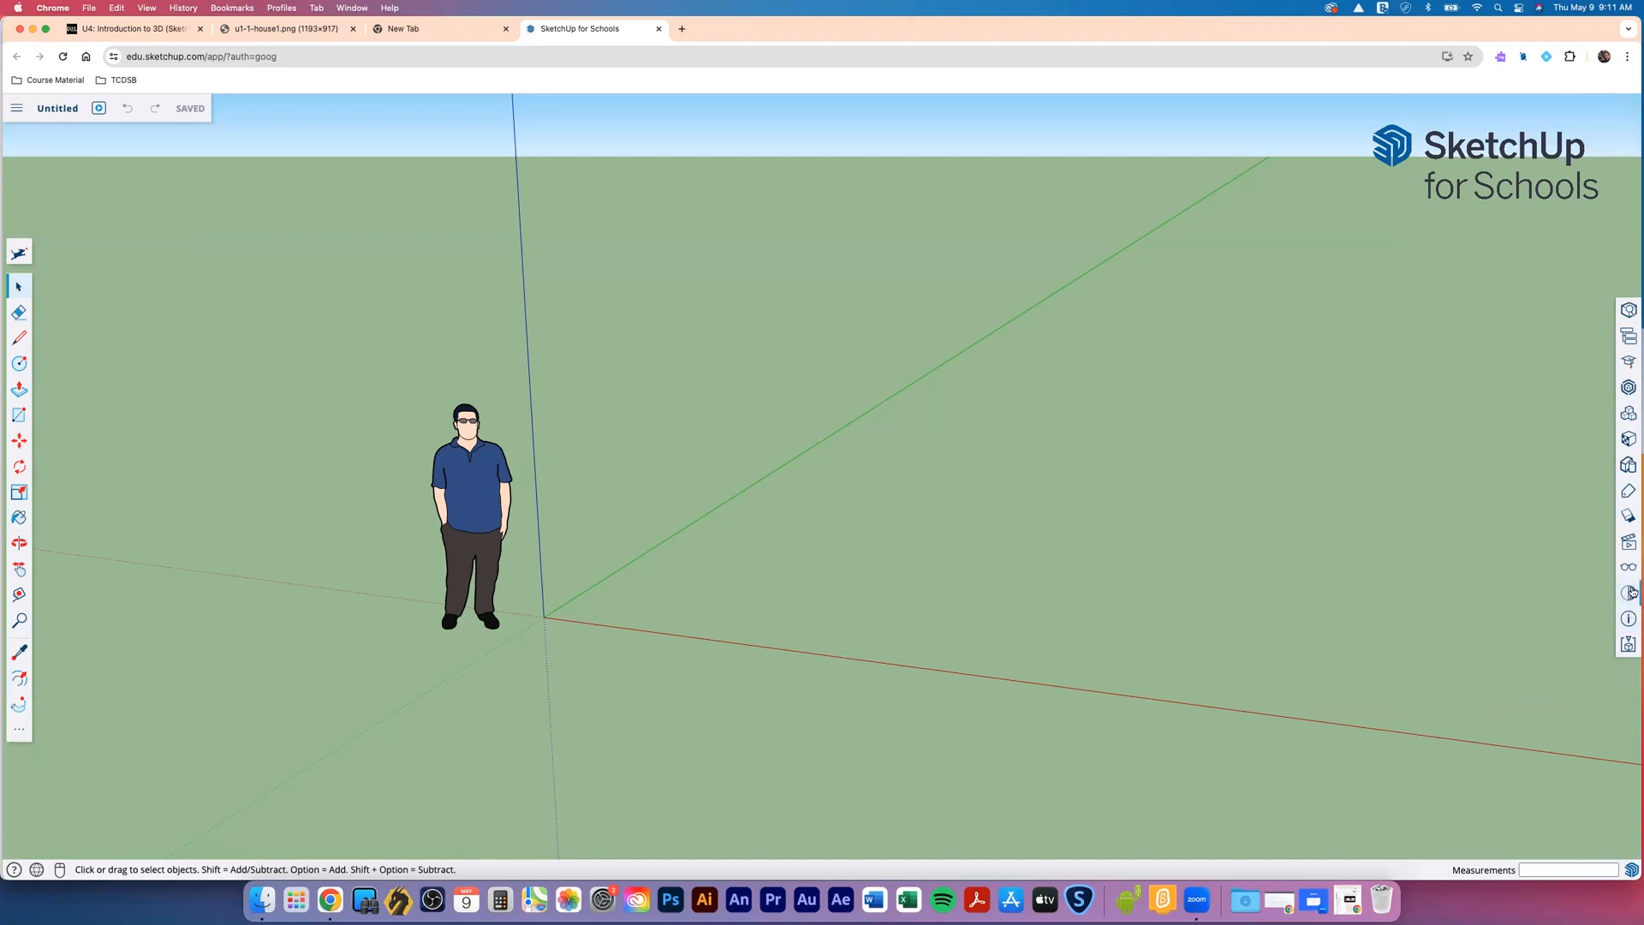
Examine the Model Info, Display and Outliner settings shown together
left_click(1629, 619)
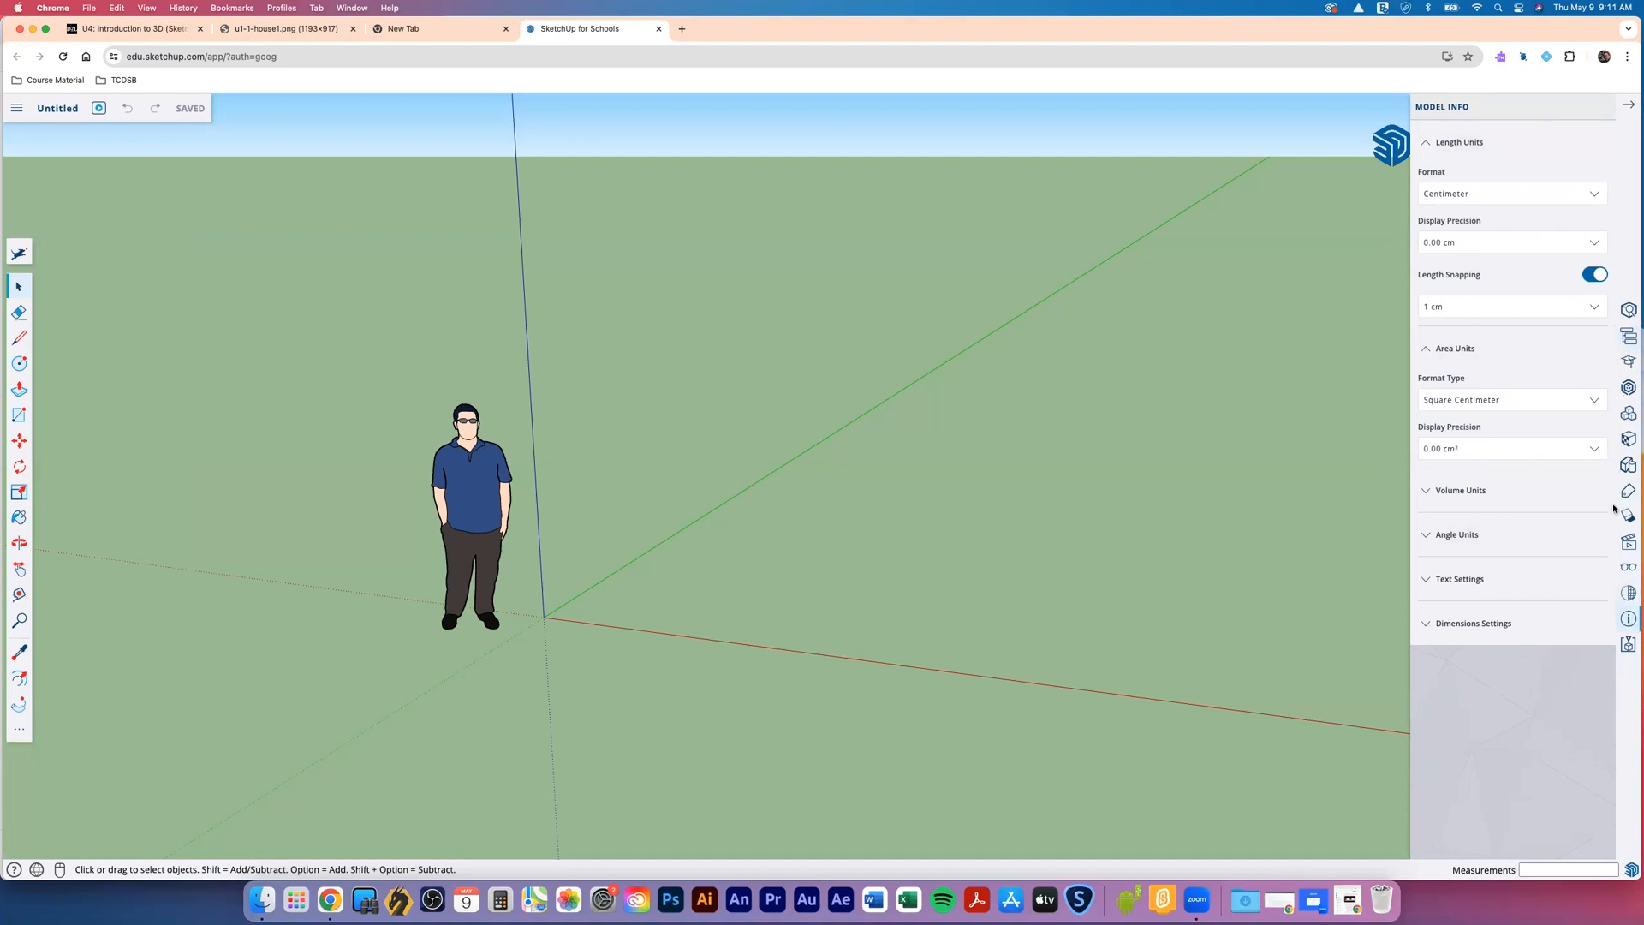
left_click(1628, 566)
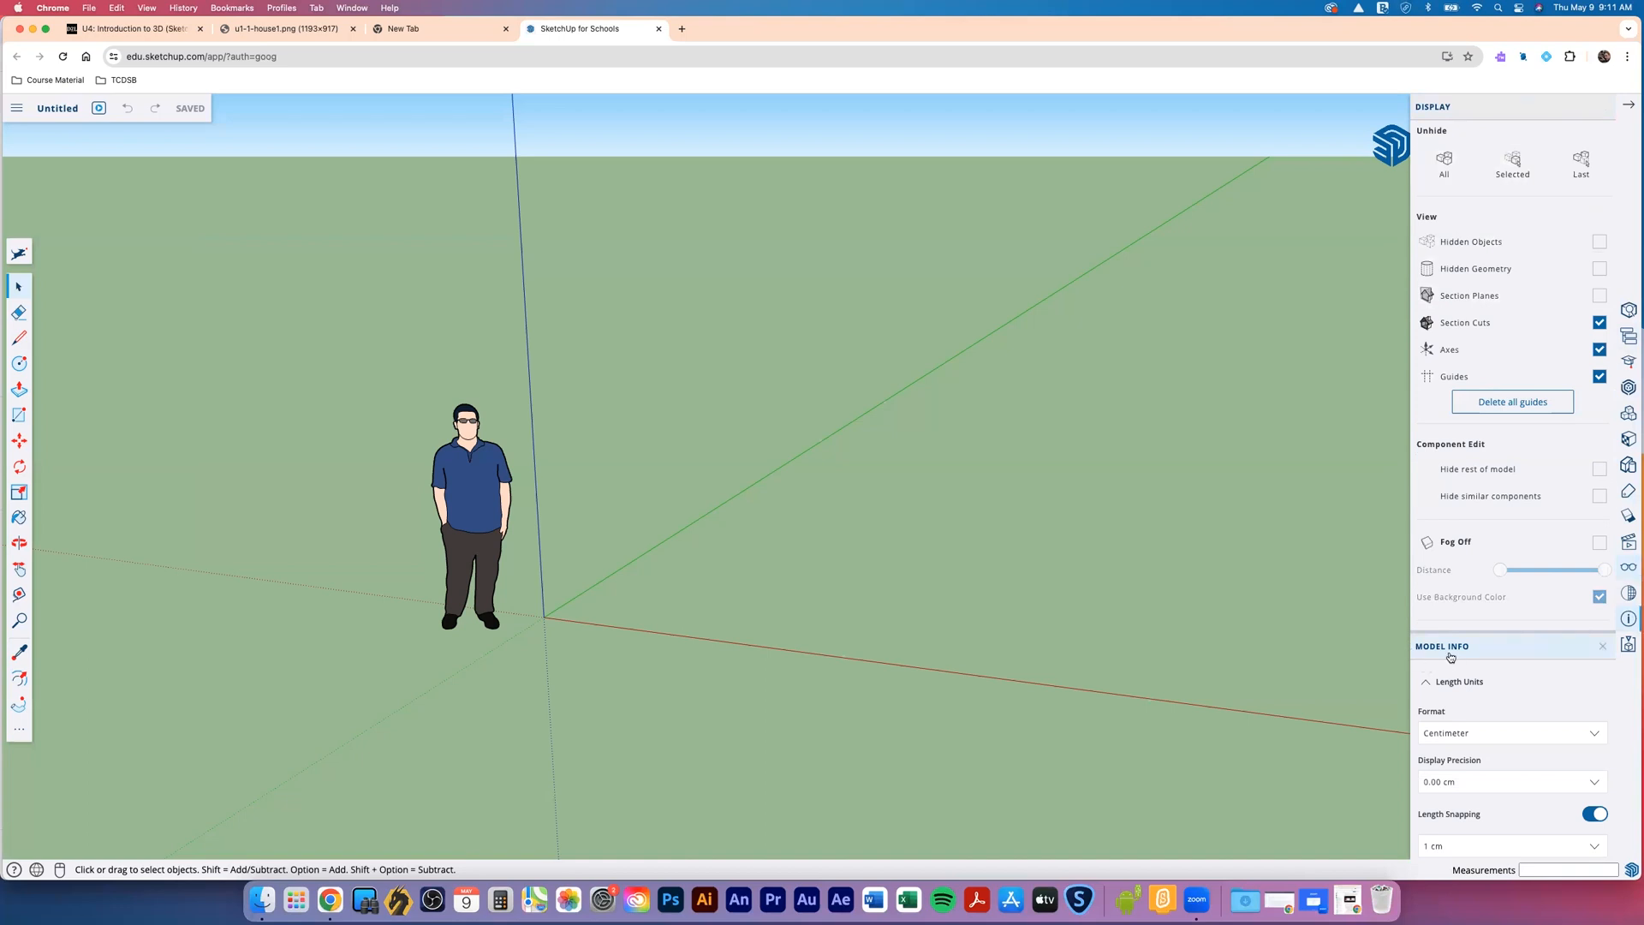
scroll(1479, 658, "down", 5)
scroll(1478, 658, "down", 1)
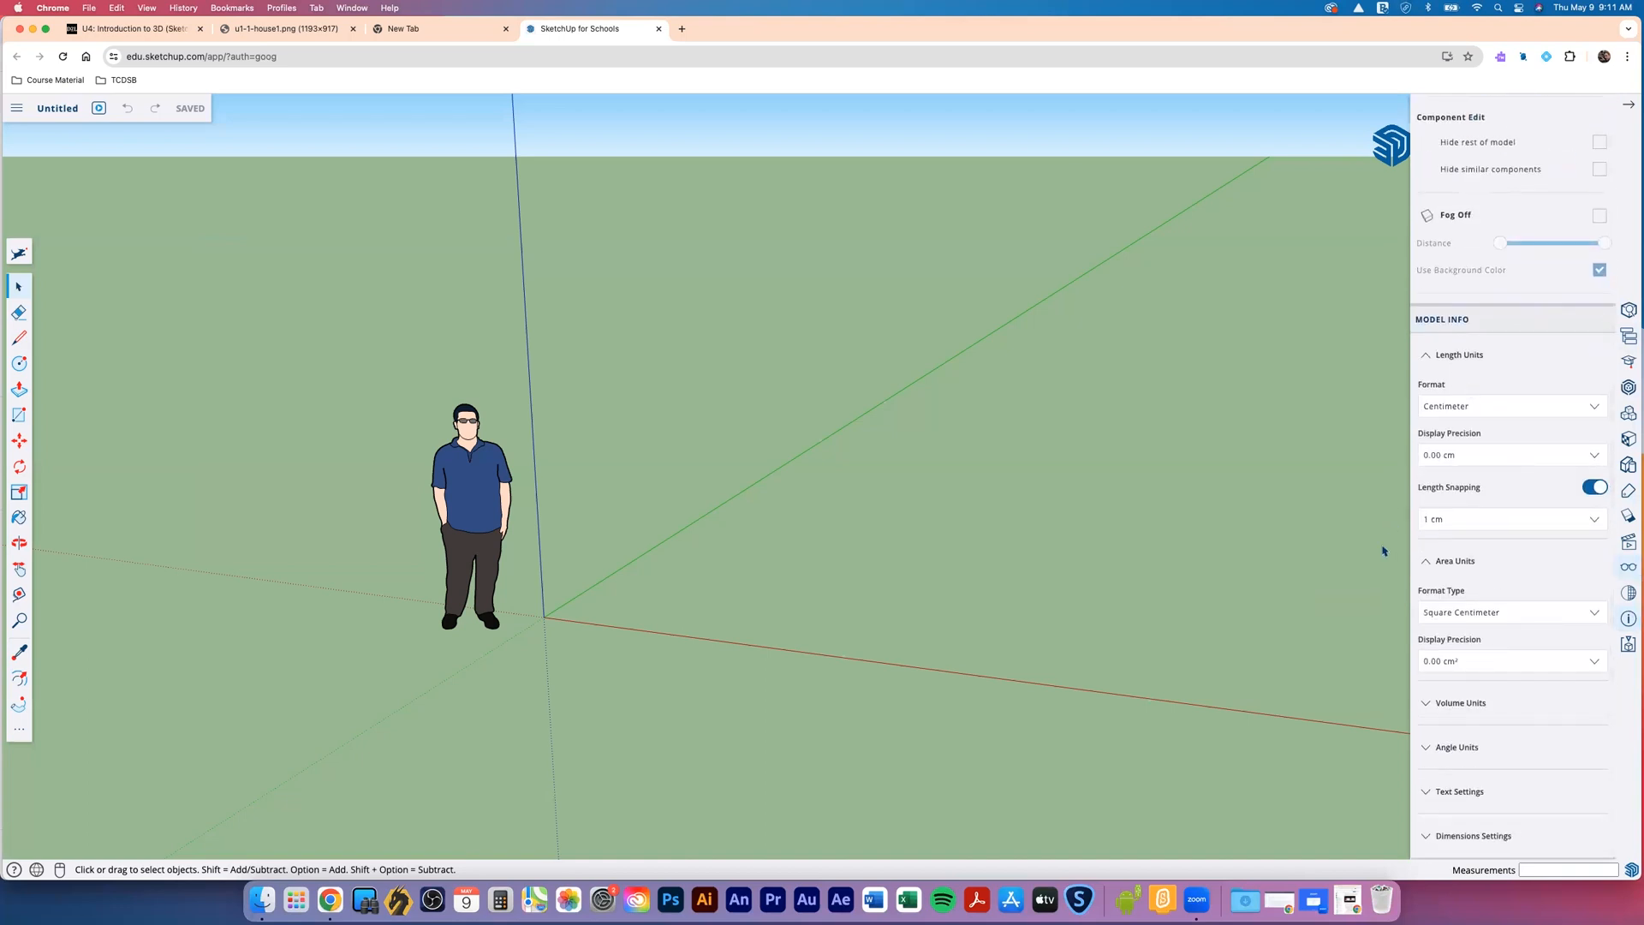
scroll(1511, 475, "up", 5)
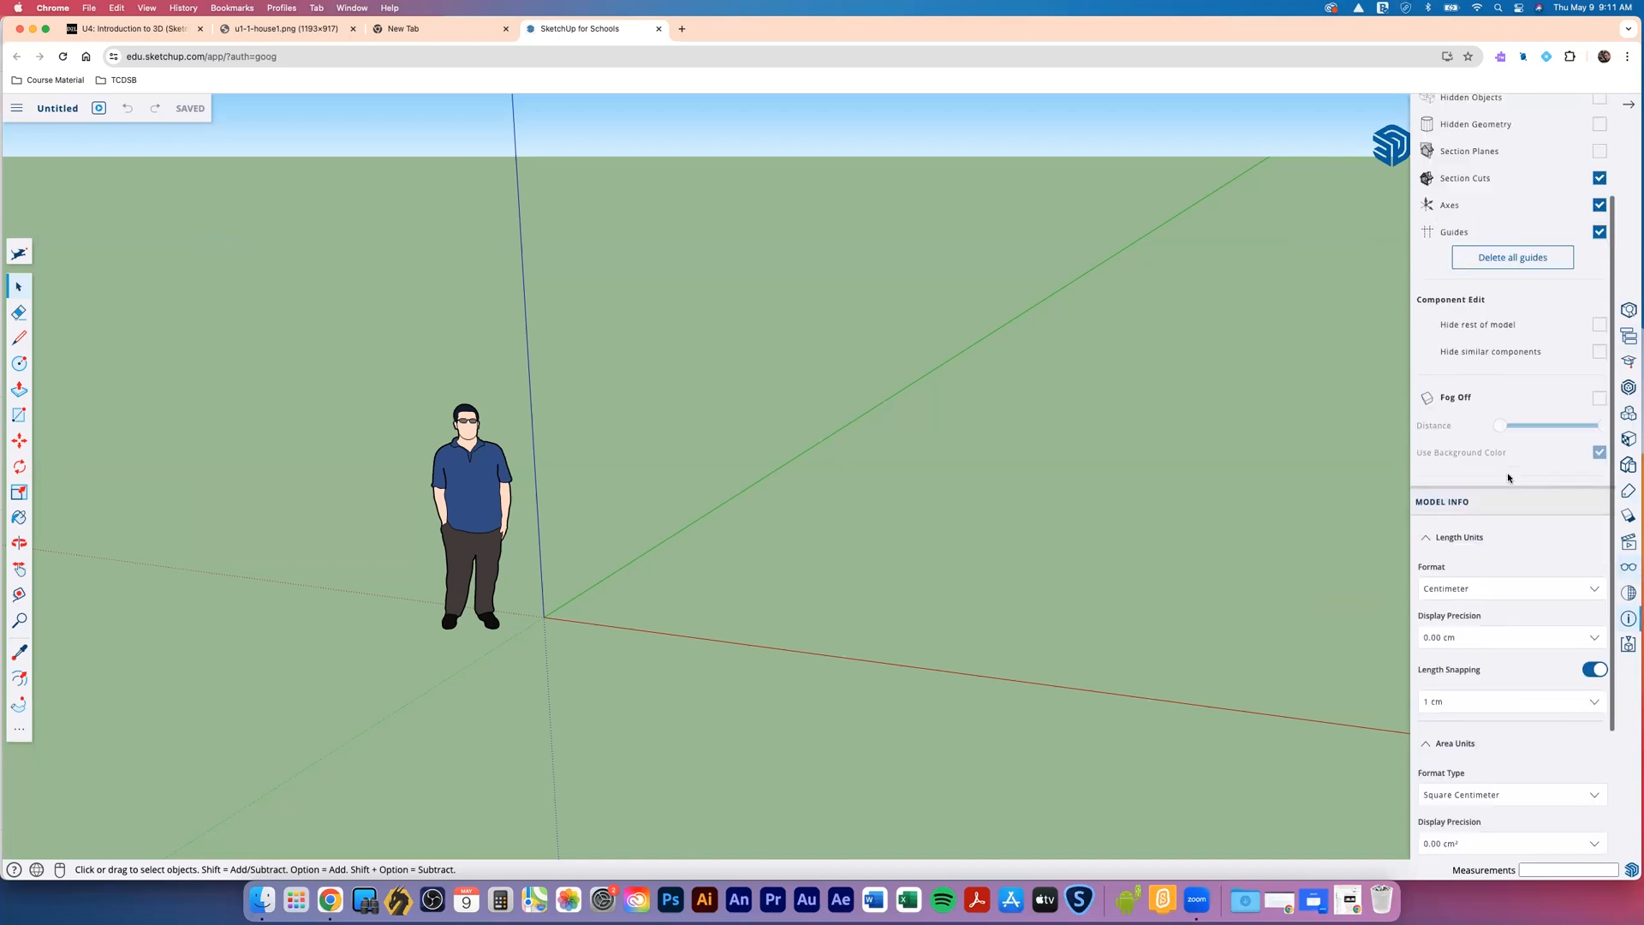
left_click(1630, 339)
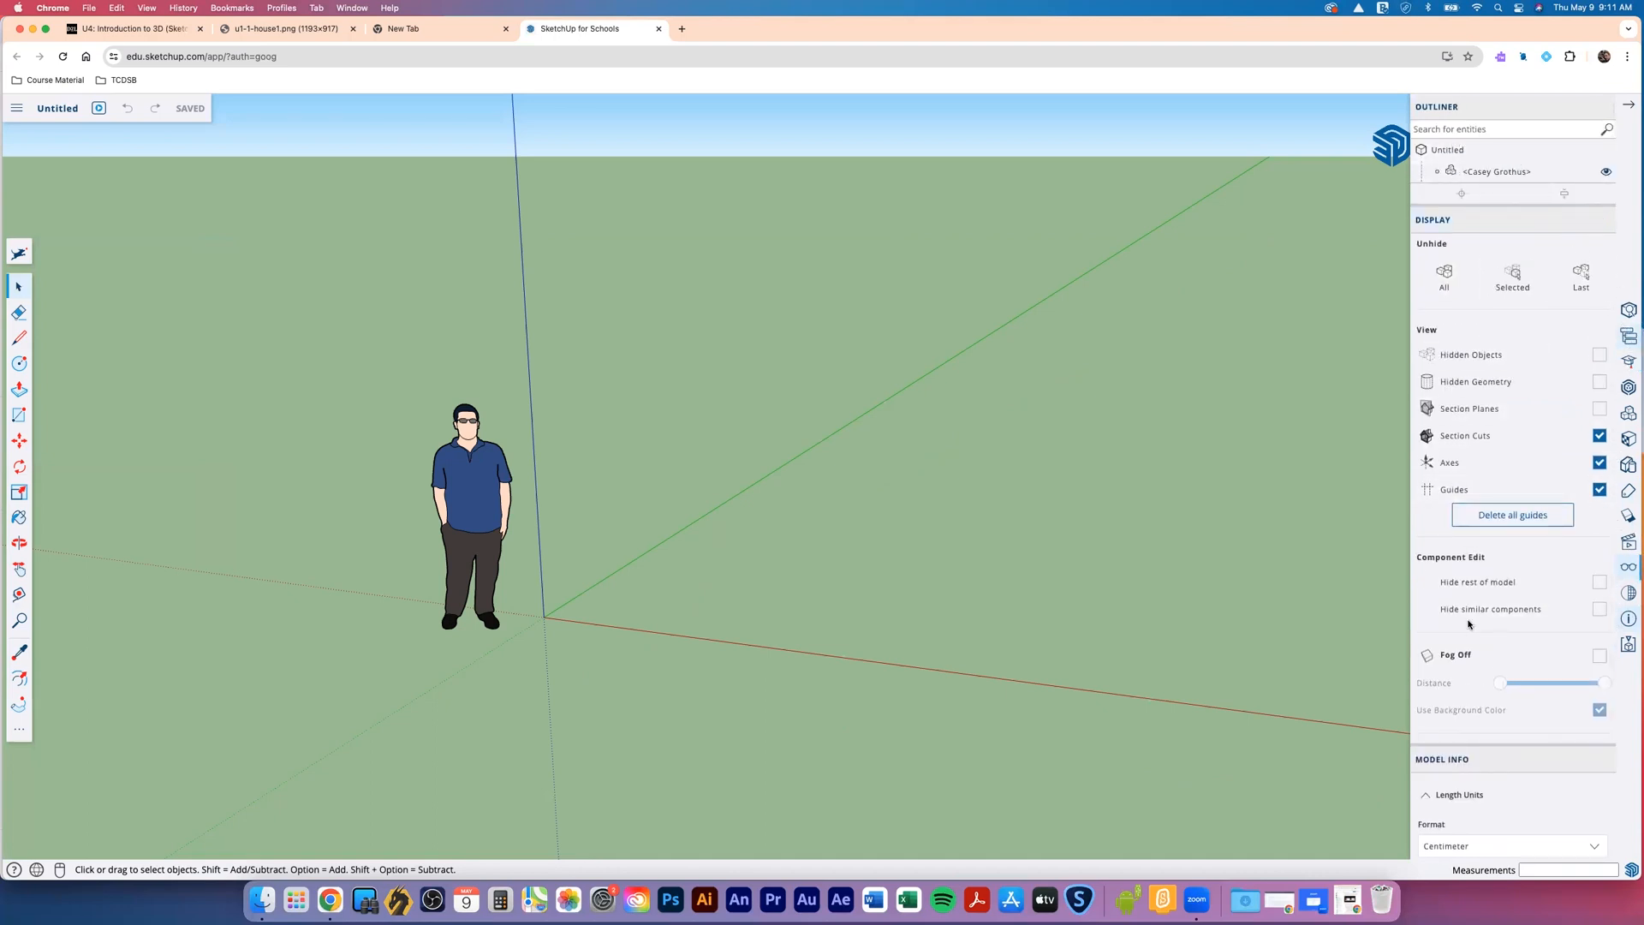
scroll(1460, 428, "down", 6)
scroll(1457, 464, "up", 6)
Close the Outliner and Display settings and show Entity Info alongside Model Info
left_click(1599, 108)
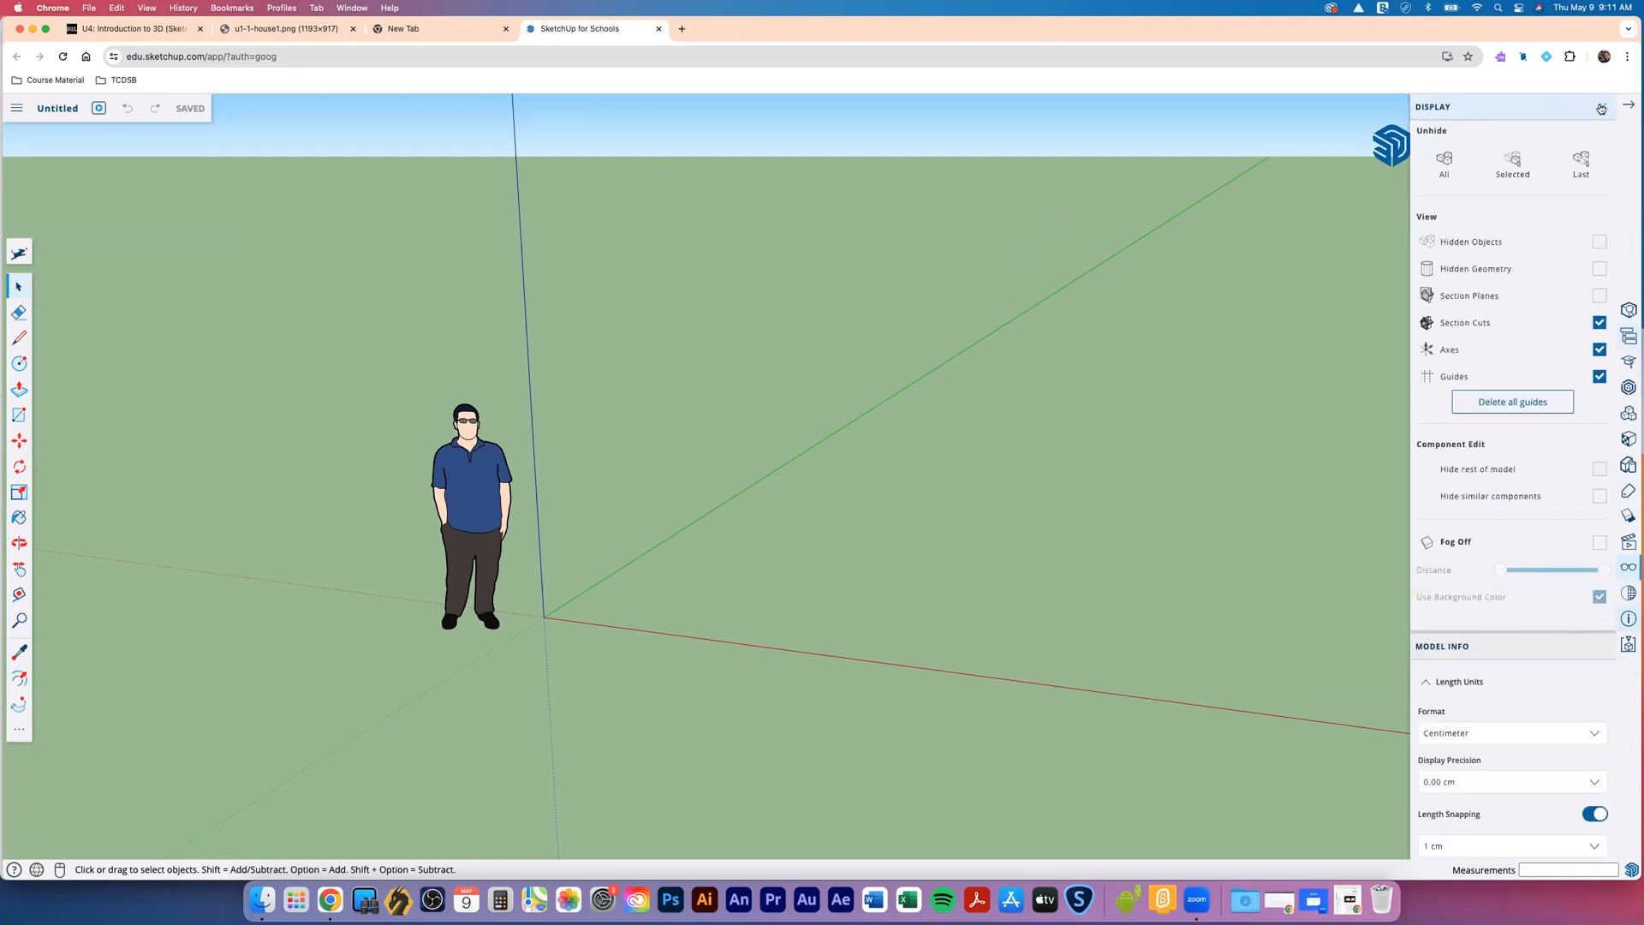
left_click(1599, 108)
left_click(1629, 103)
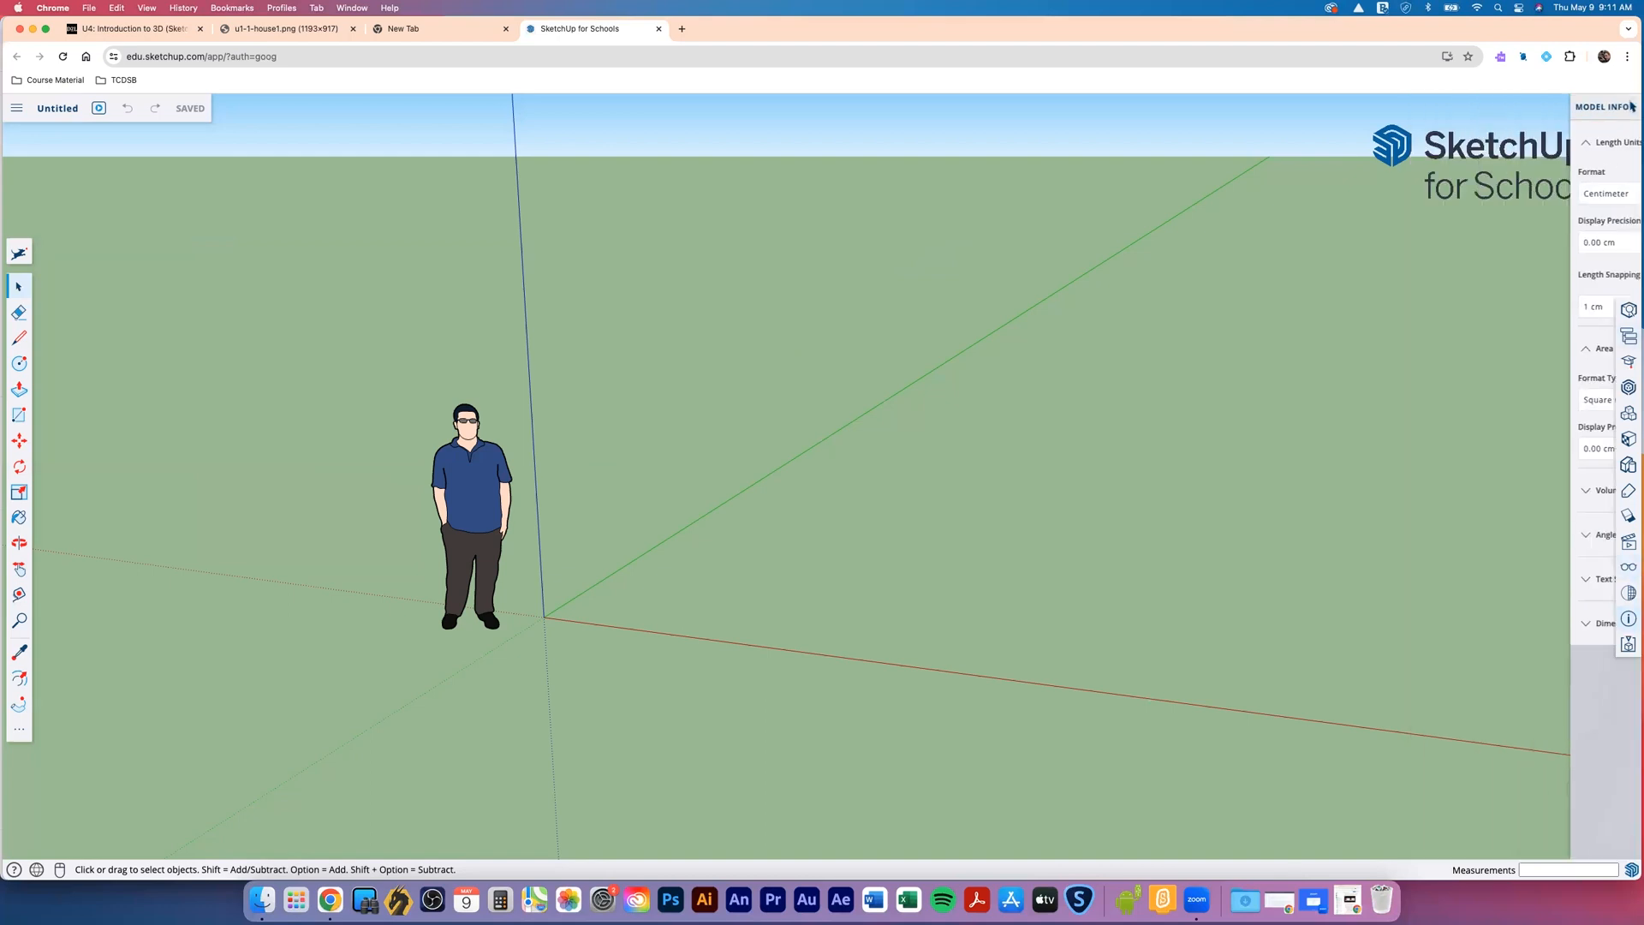
left_click(1628, 310)
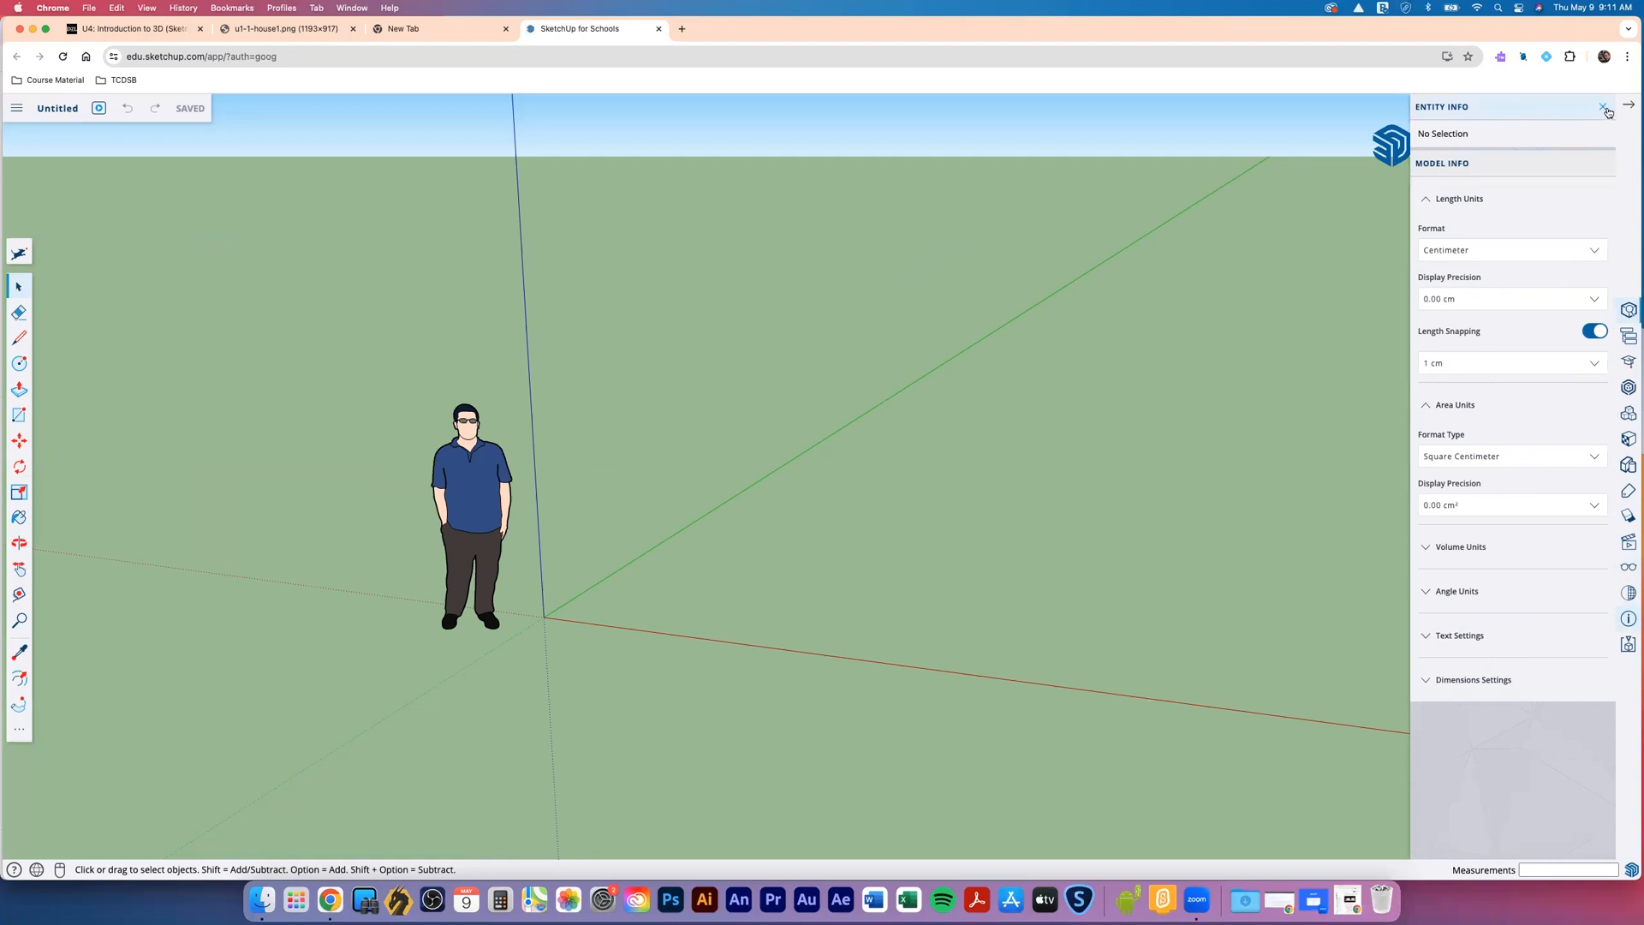
Close Entity Info and Model Info to clear the modelling area
left_click(1605, 109)
left_click(1605, 112)
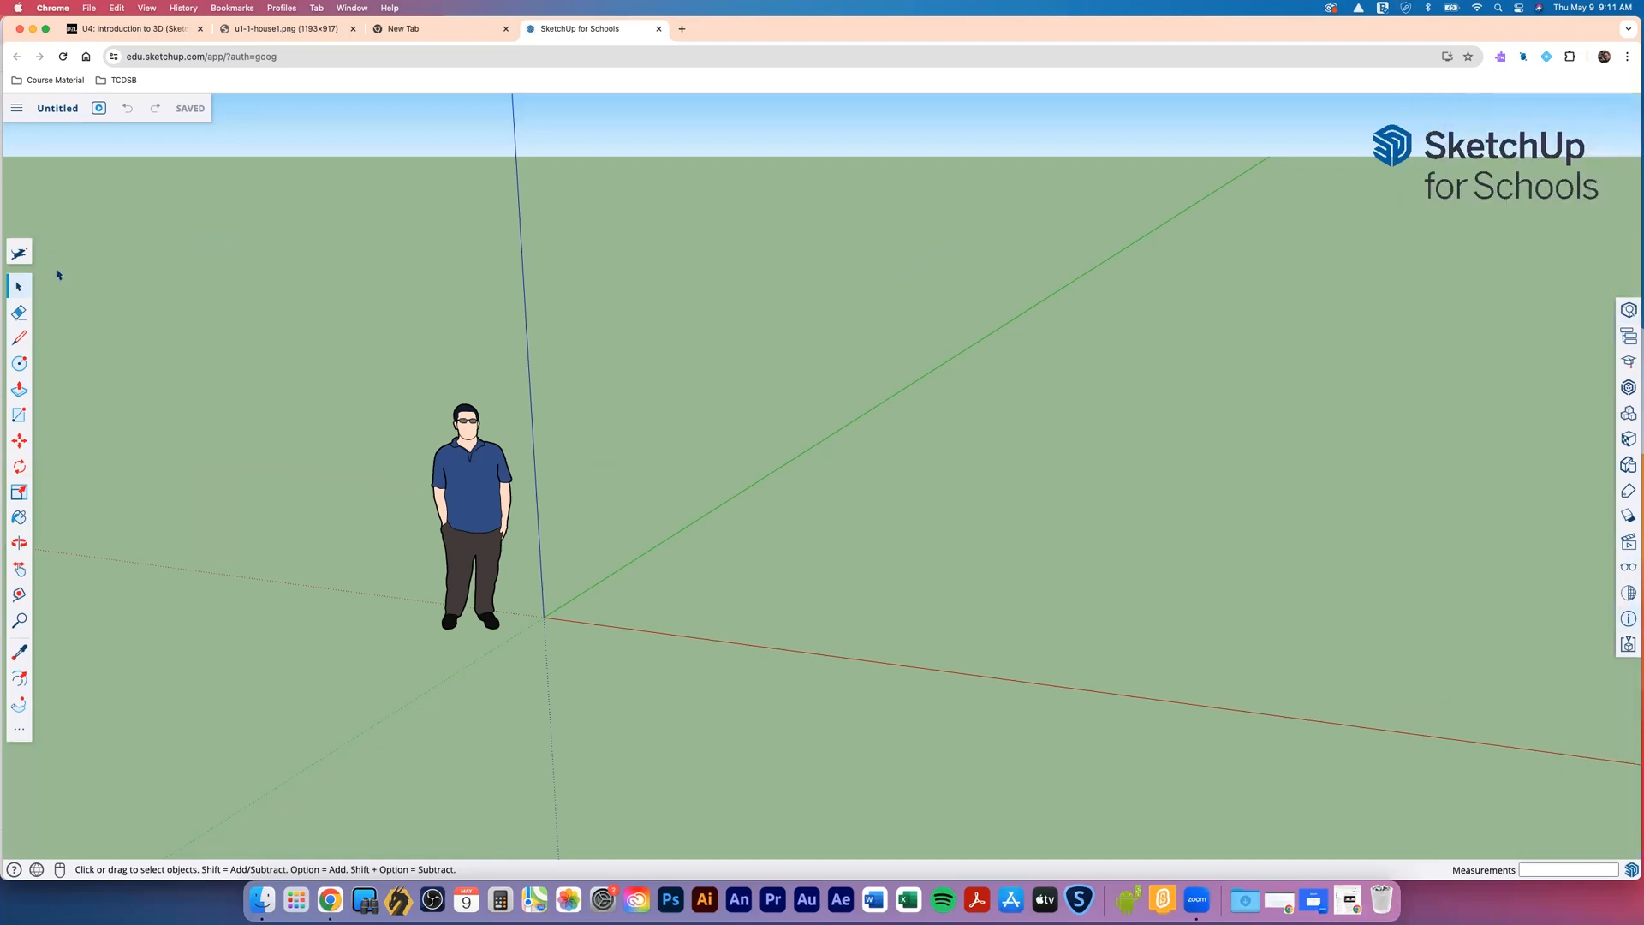
Draw five separate practice rectangles on the ground around the origin, the largest about 372 by 1055 cm
left_click(18, 417)
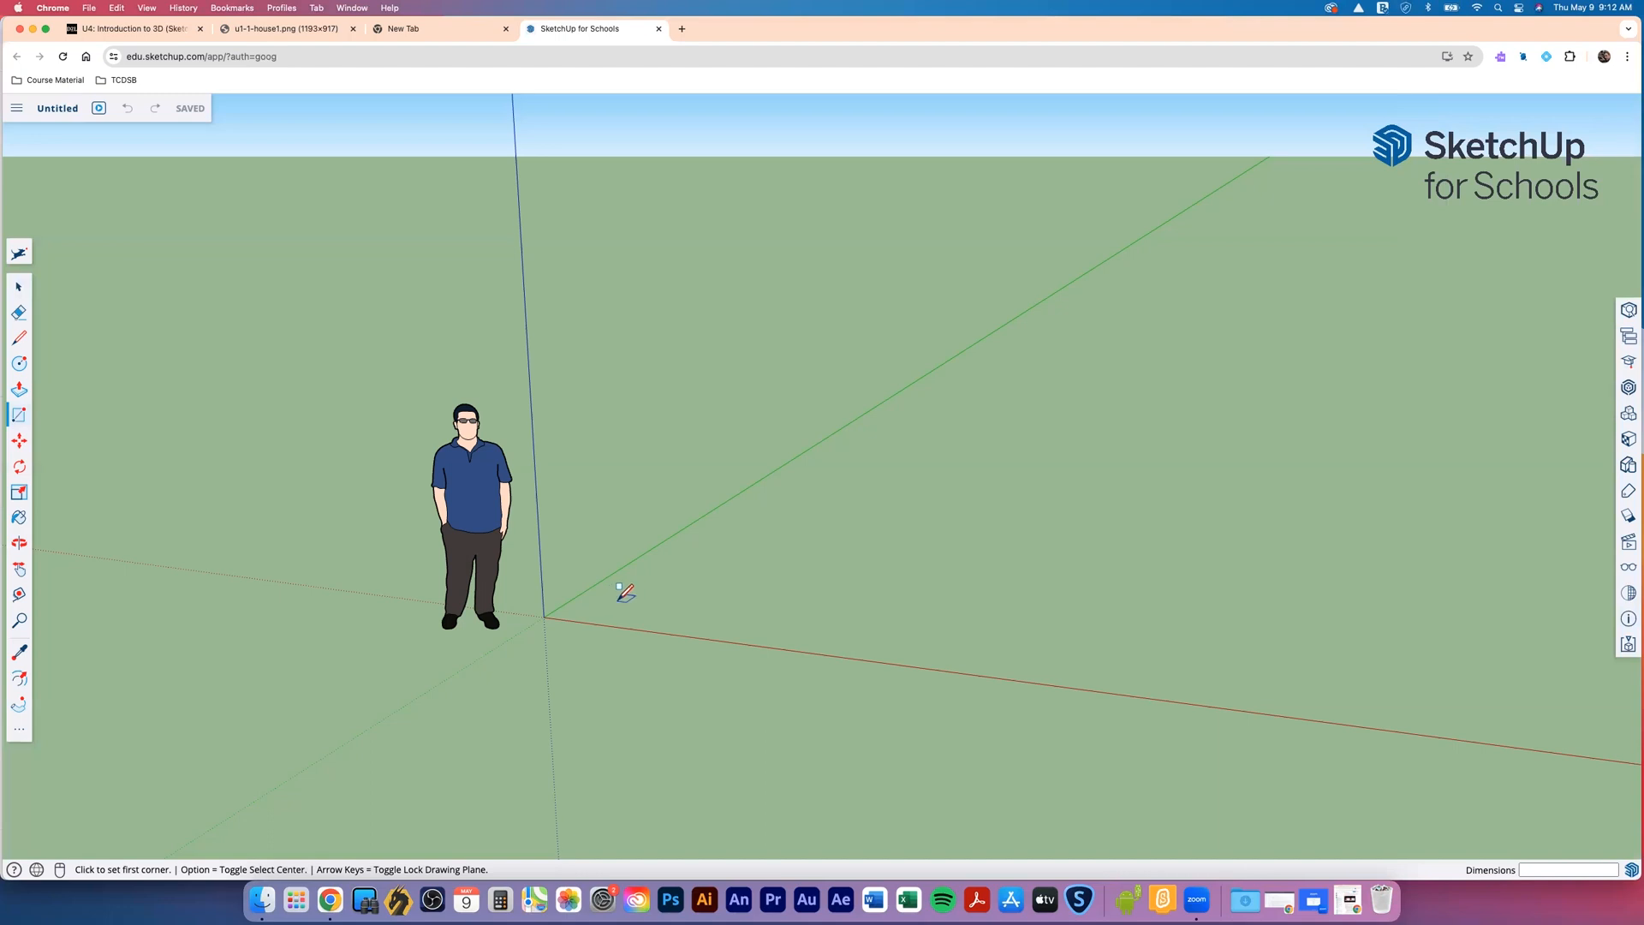
left_click(602, 602)
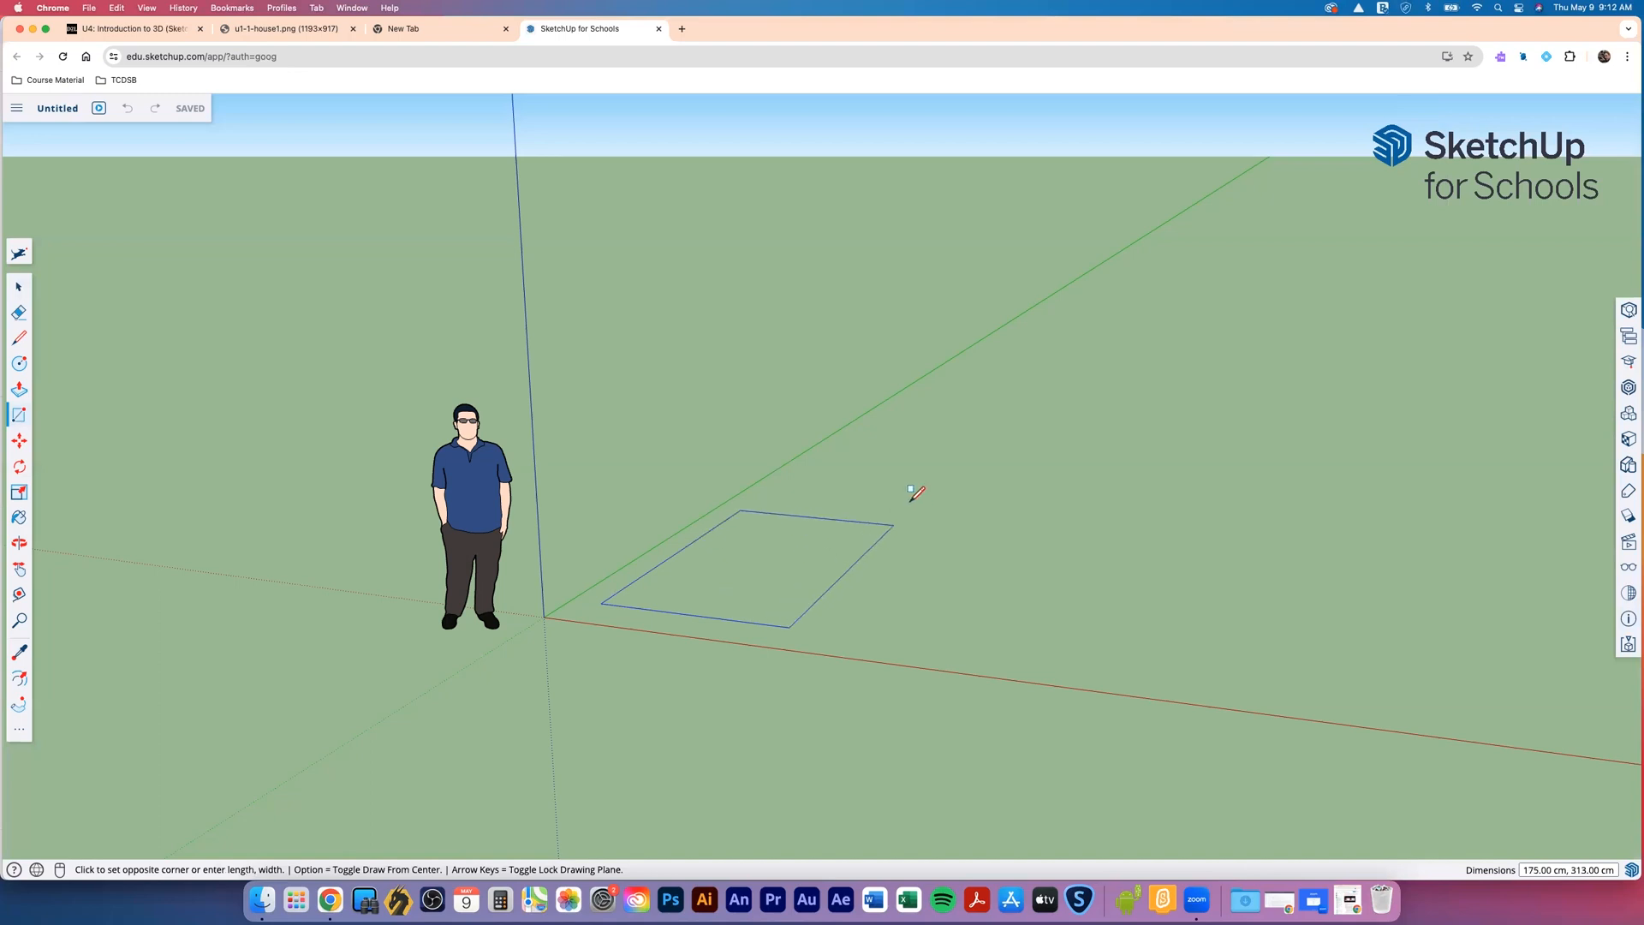
left_click(1148, 408)
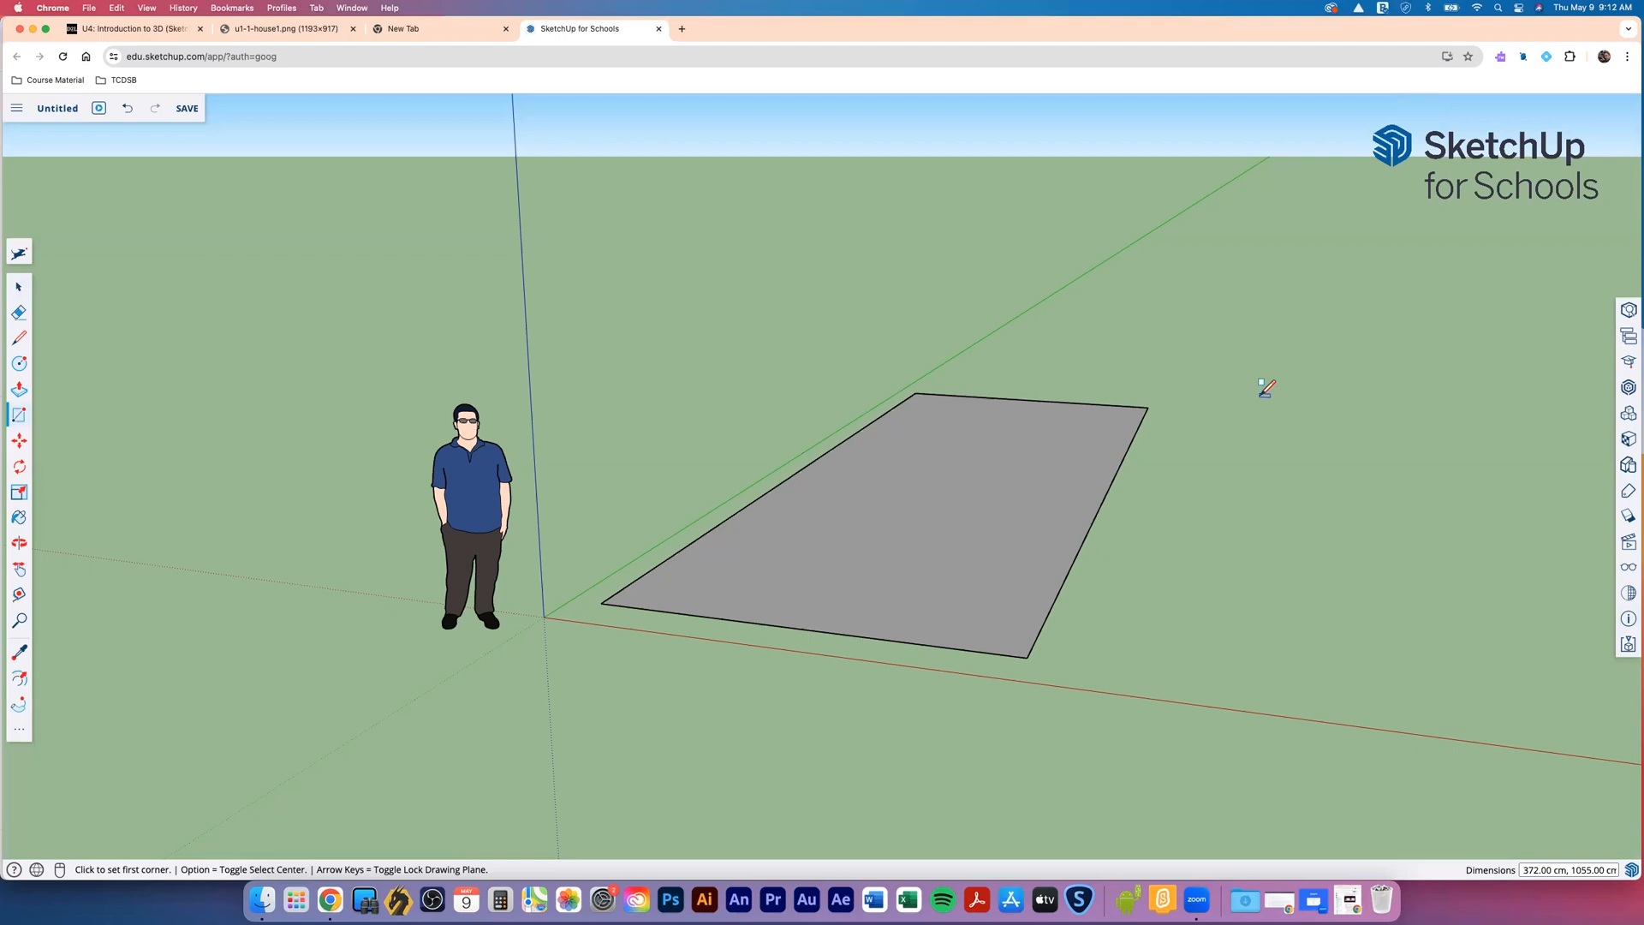
left_click(603, 389)
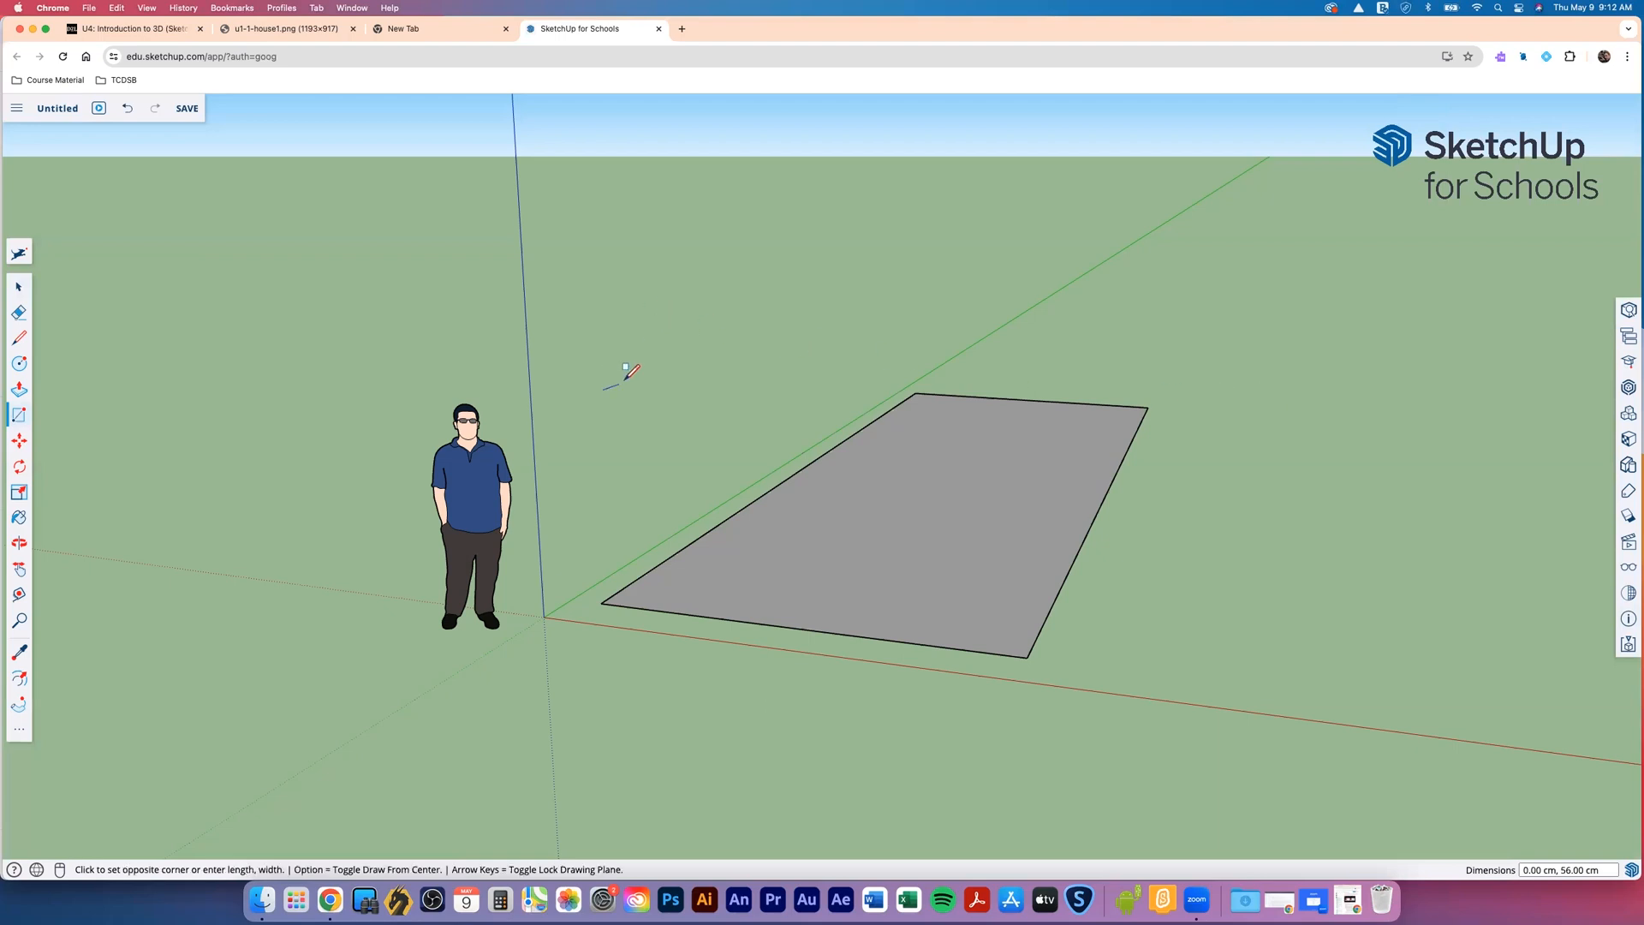
left_click(895, 331)
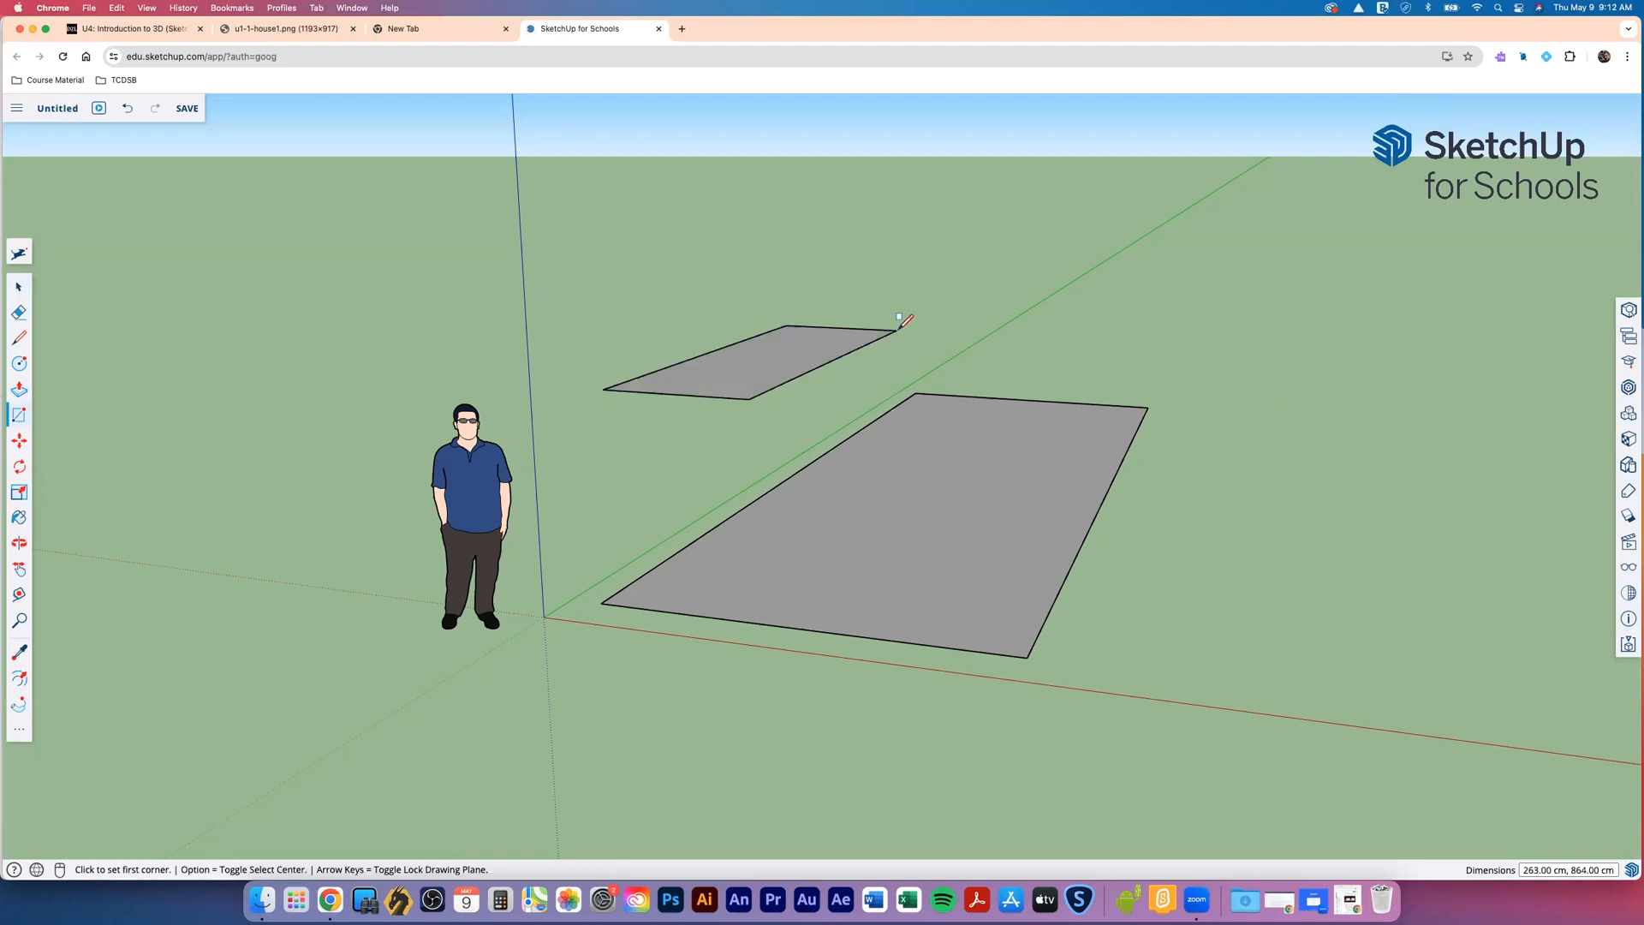
left_click(1124, 585)
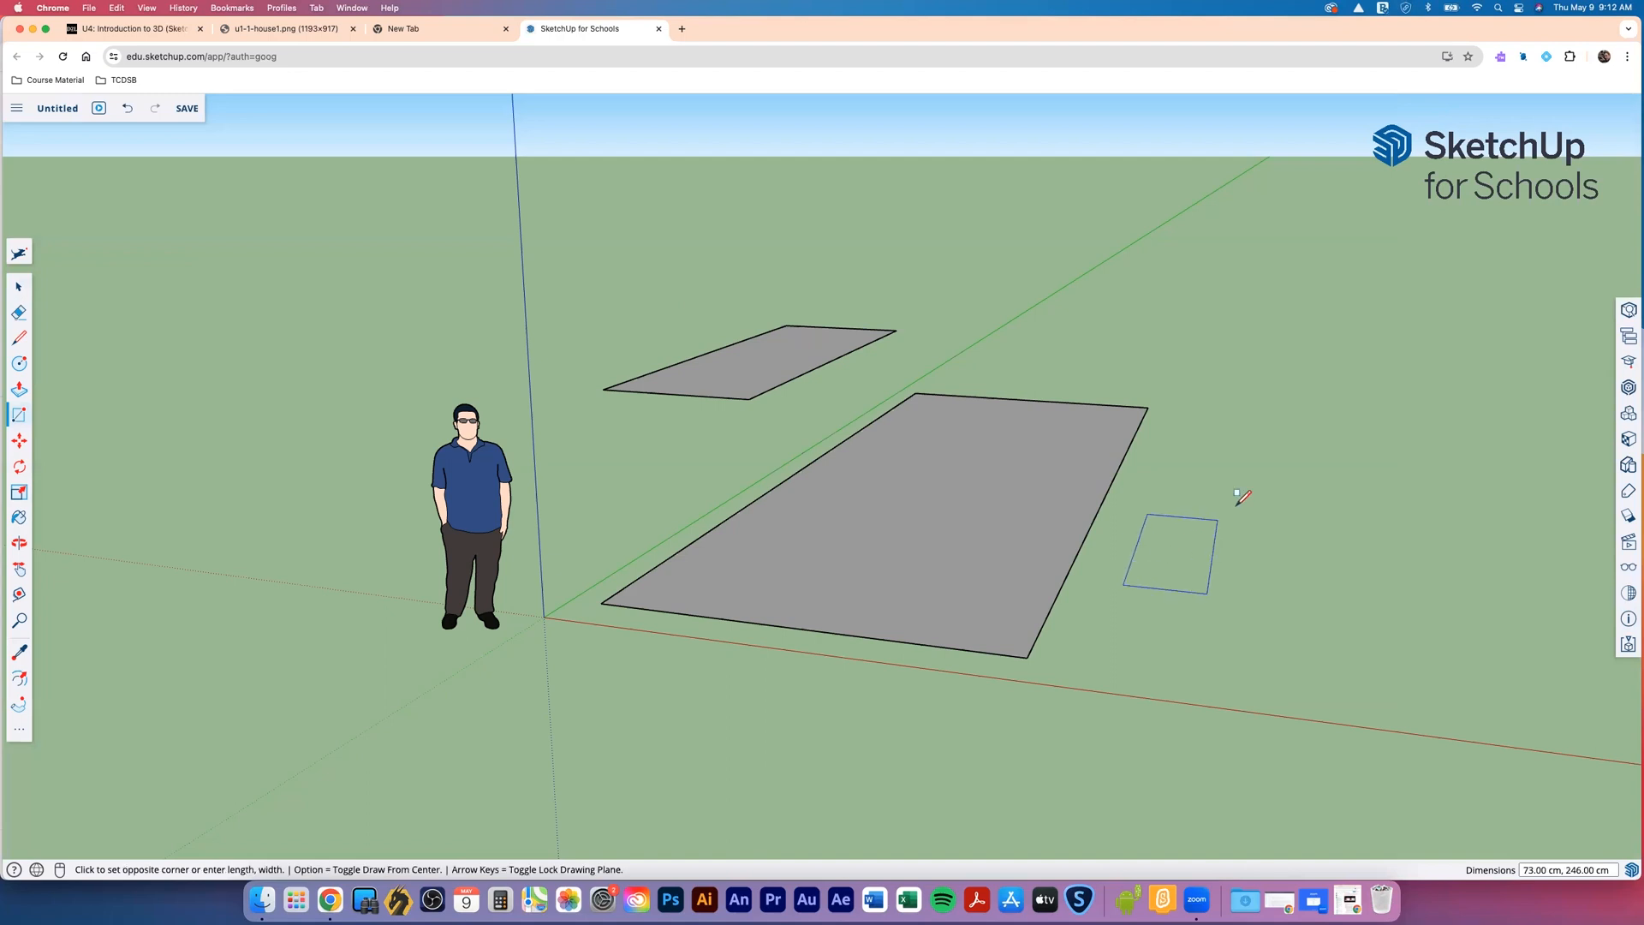
left_click(1329, 451)
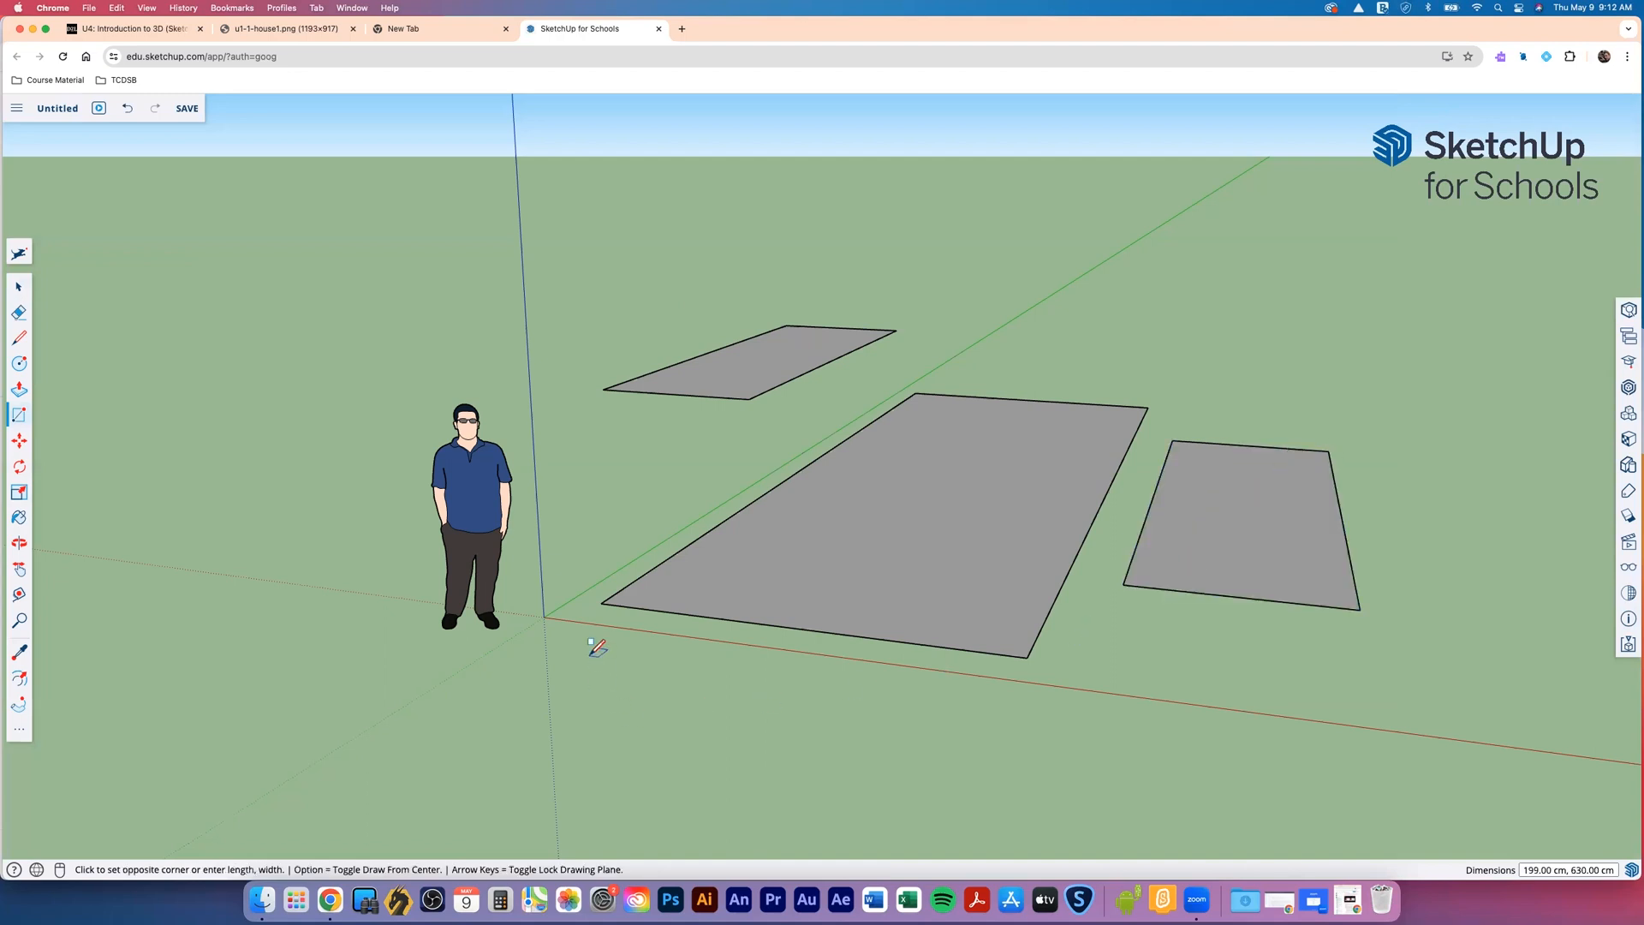
left_click(705, 794)
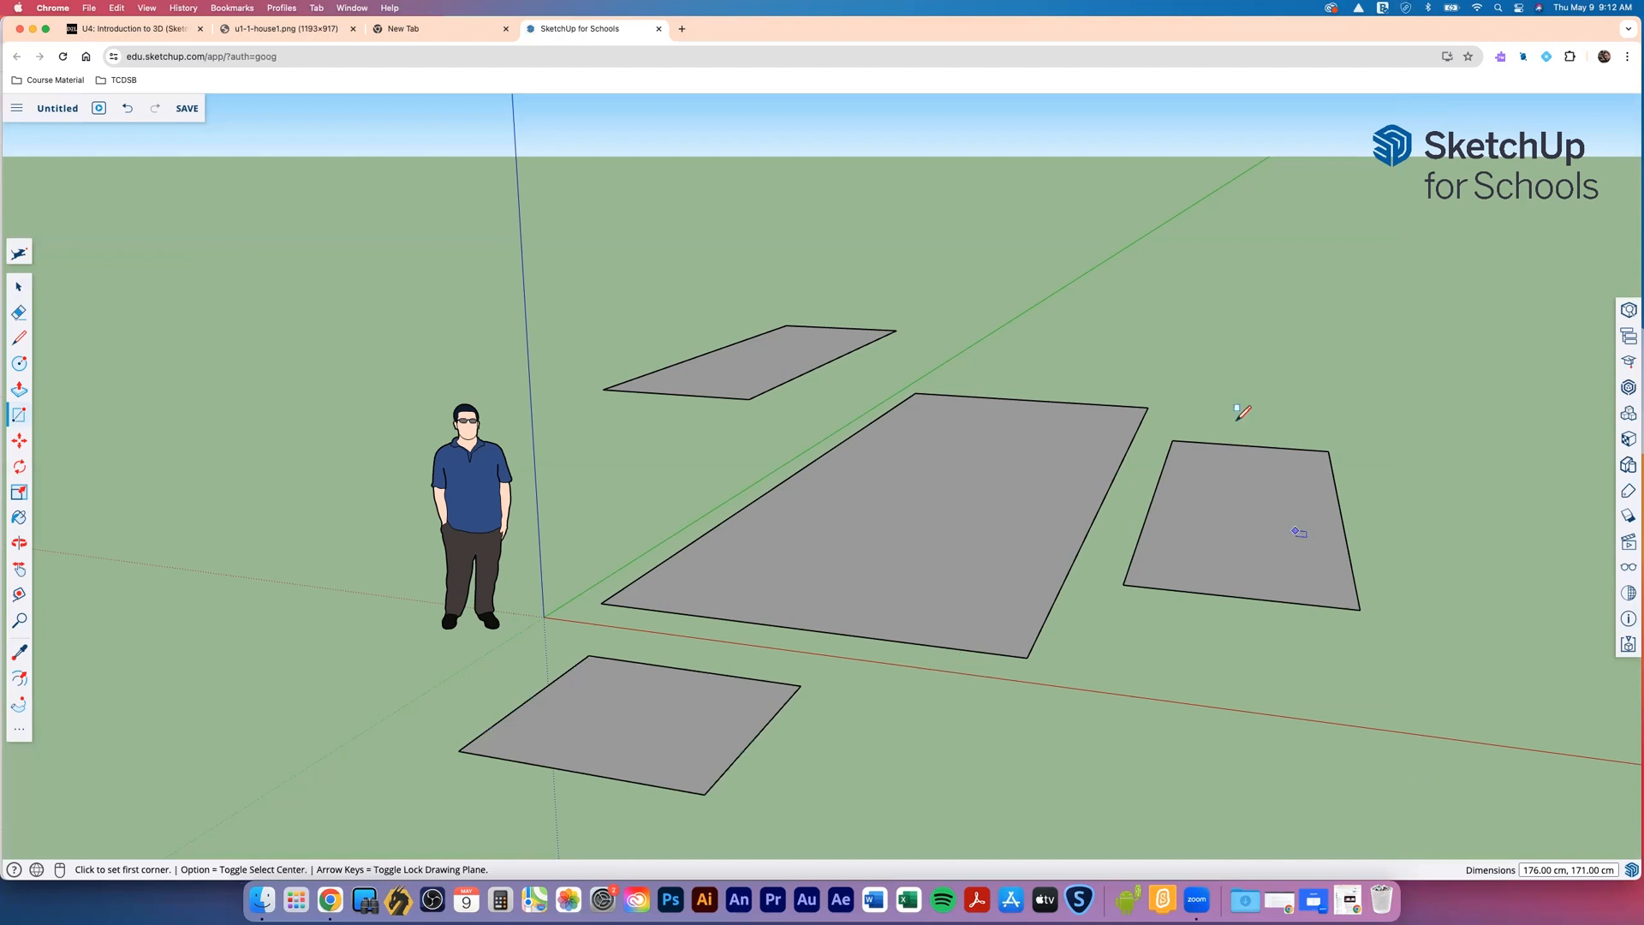
left_click(1096, 271)
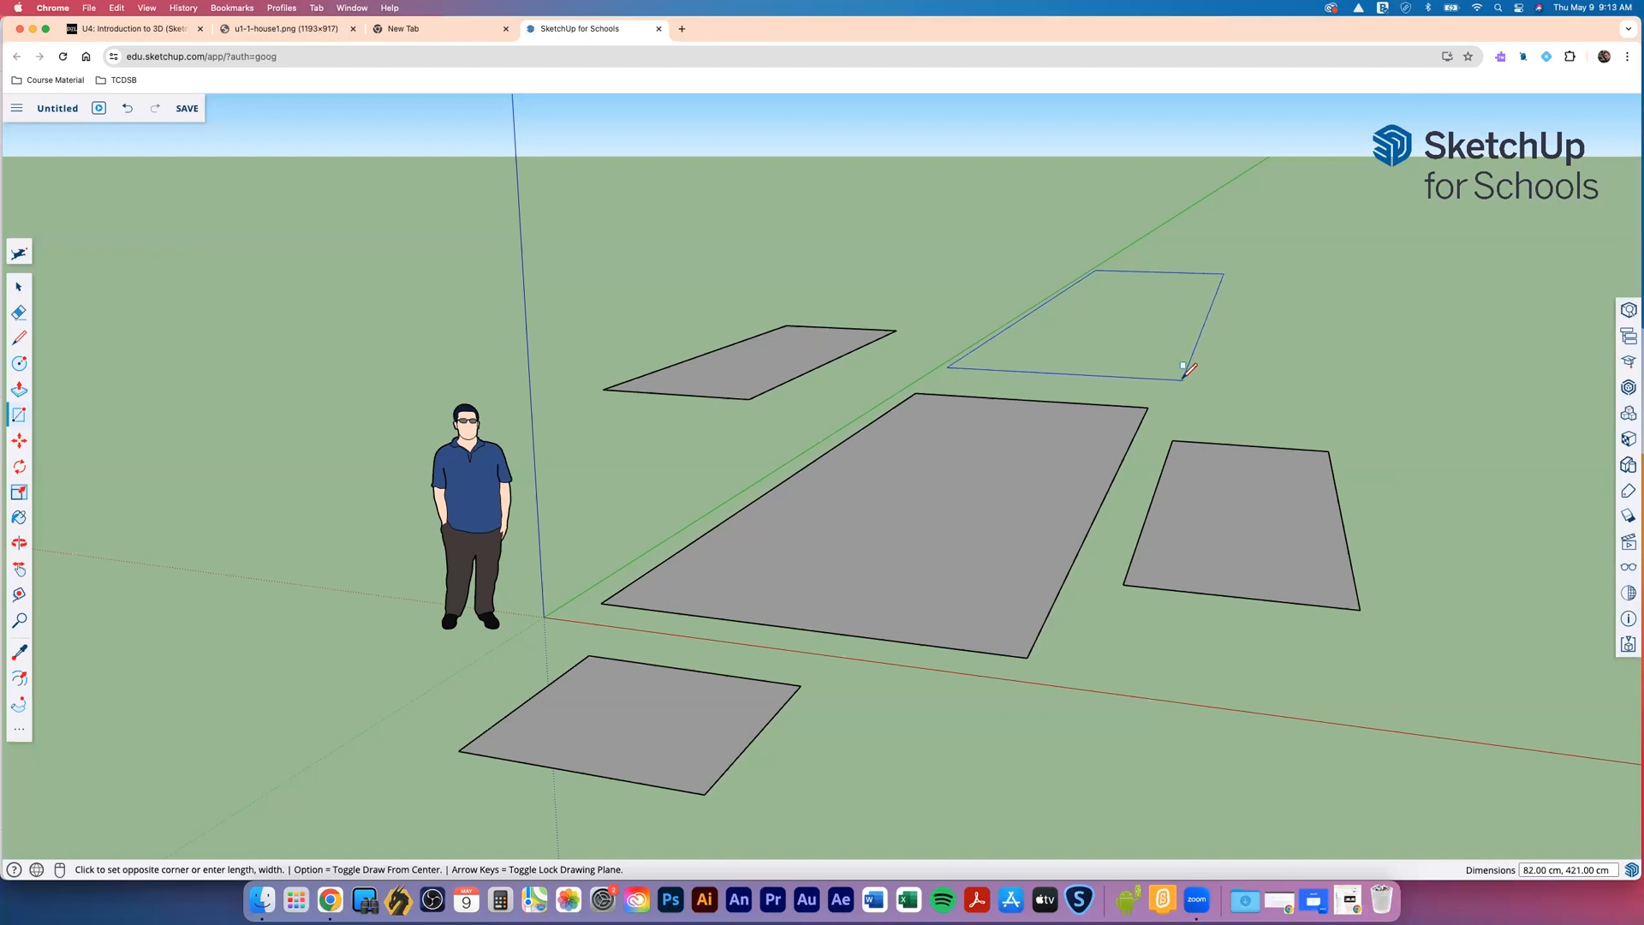
left_click(1184, 379)
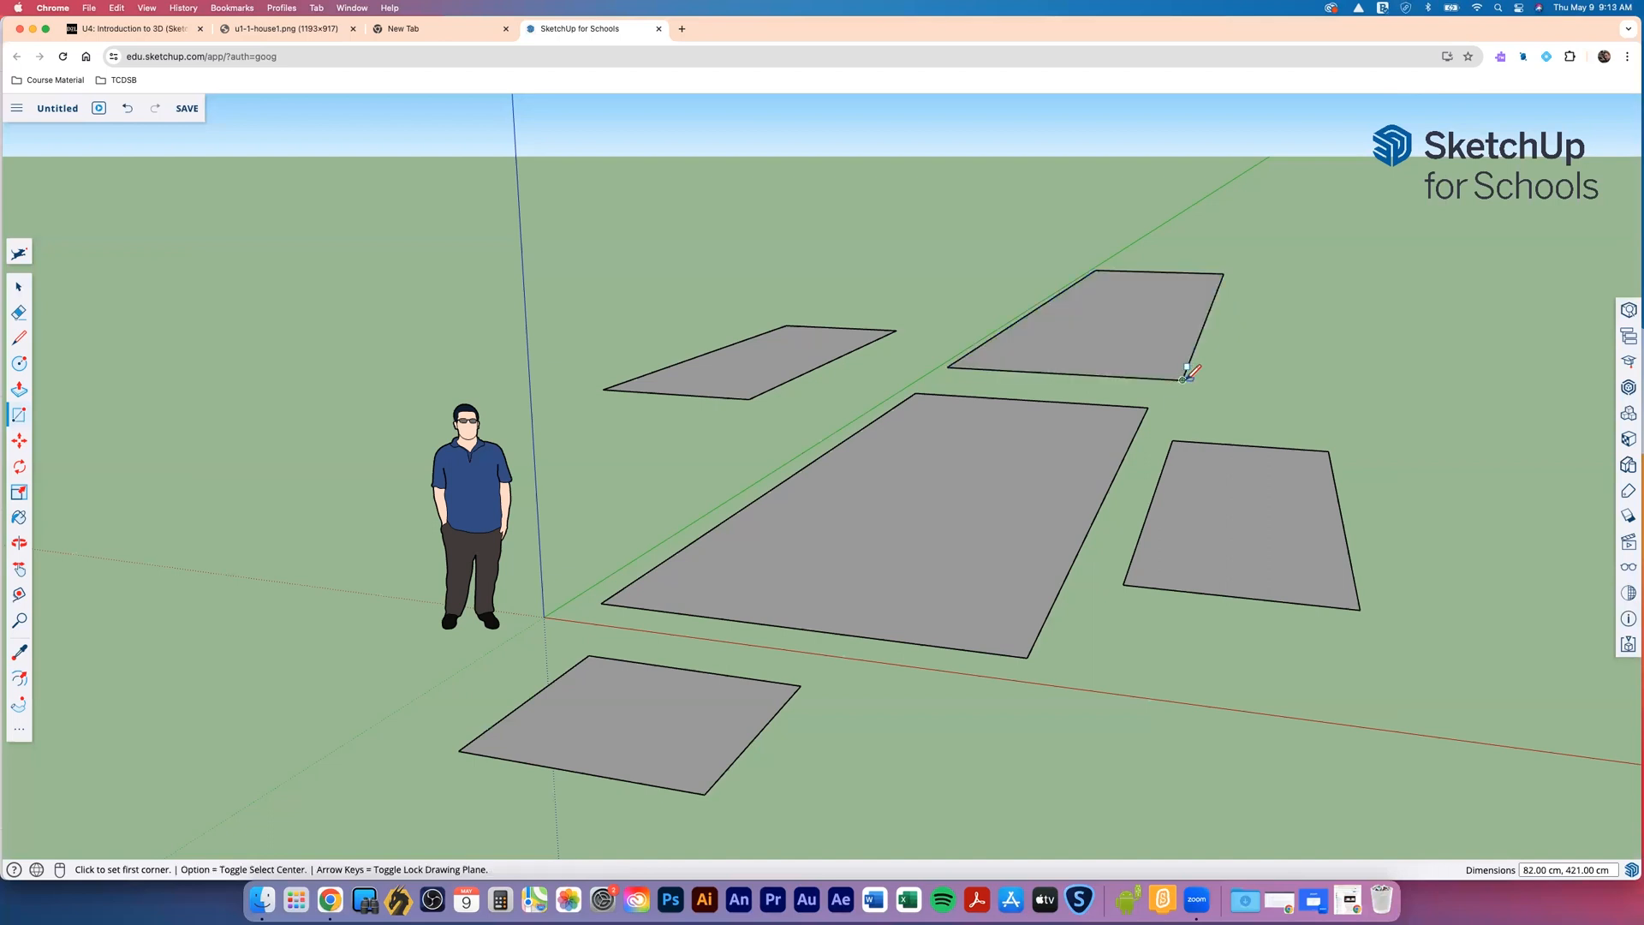
Erase four of the practice rectangles by sweeping the Eraser over their edges, sparing the one in front of the red axis
left_click(22, 314)
left_click_drag(688, 340, 692, 414)
left_click_drag(782, 337, 824, 379)
left_click(843, 327)
mouse_move(998, 326)
left_mouse_down()
mouse_move(1167, 363)
mouse_move(1186, 257)
left_mouse_up()
left_click_drag(1254, 394, 1269, 479)
mouse_move(1417, 546)
left_mouse_down()
mouse_move(1274, 609)
mouse_move(1241, 605)
left_mouse_up()
left_click(1145, 531)
left_click_drag(1034, 492, 984, 481)
left_click_drag(803, 455, 823, 487)
left_click_drag(828, 611, 835, 638)
Practise selecting individual edges and the face of the remaining rectangle, including adding to the selection
left_click(19, 292)
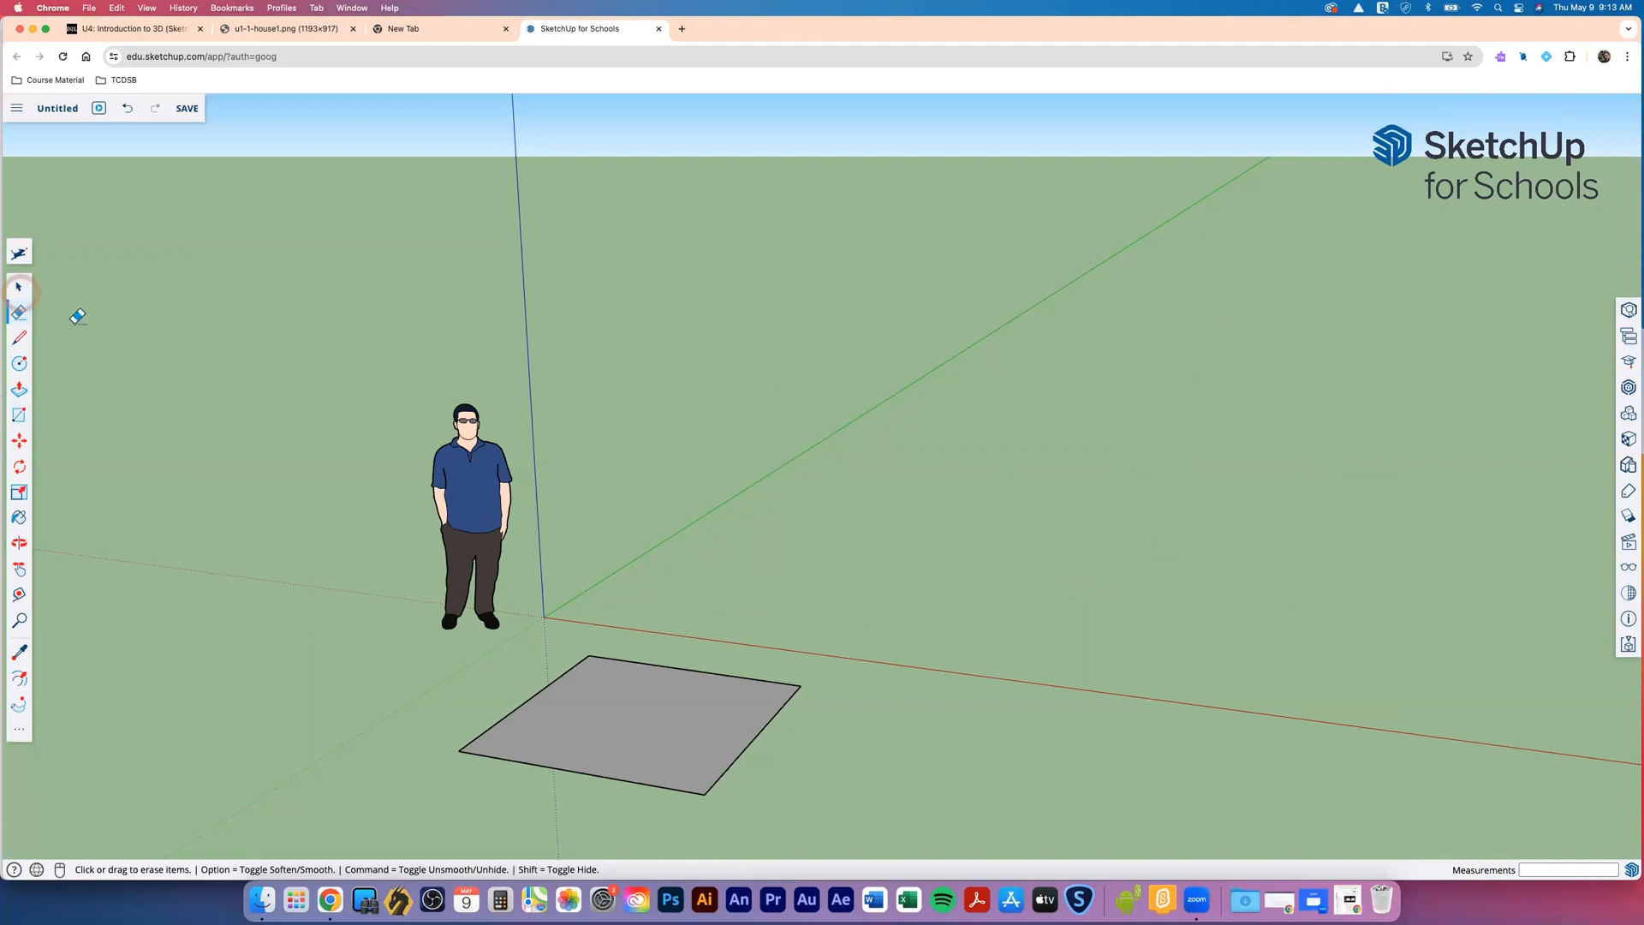
left_click(19, 292)
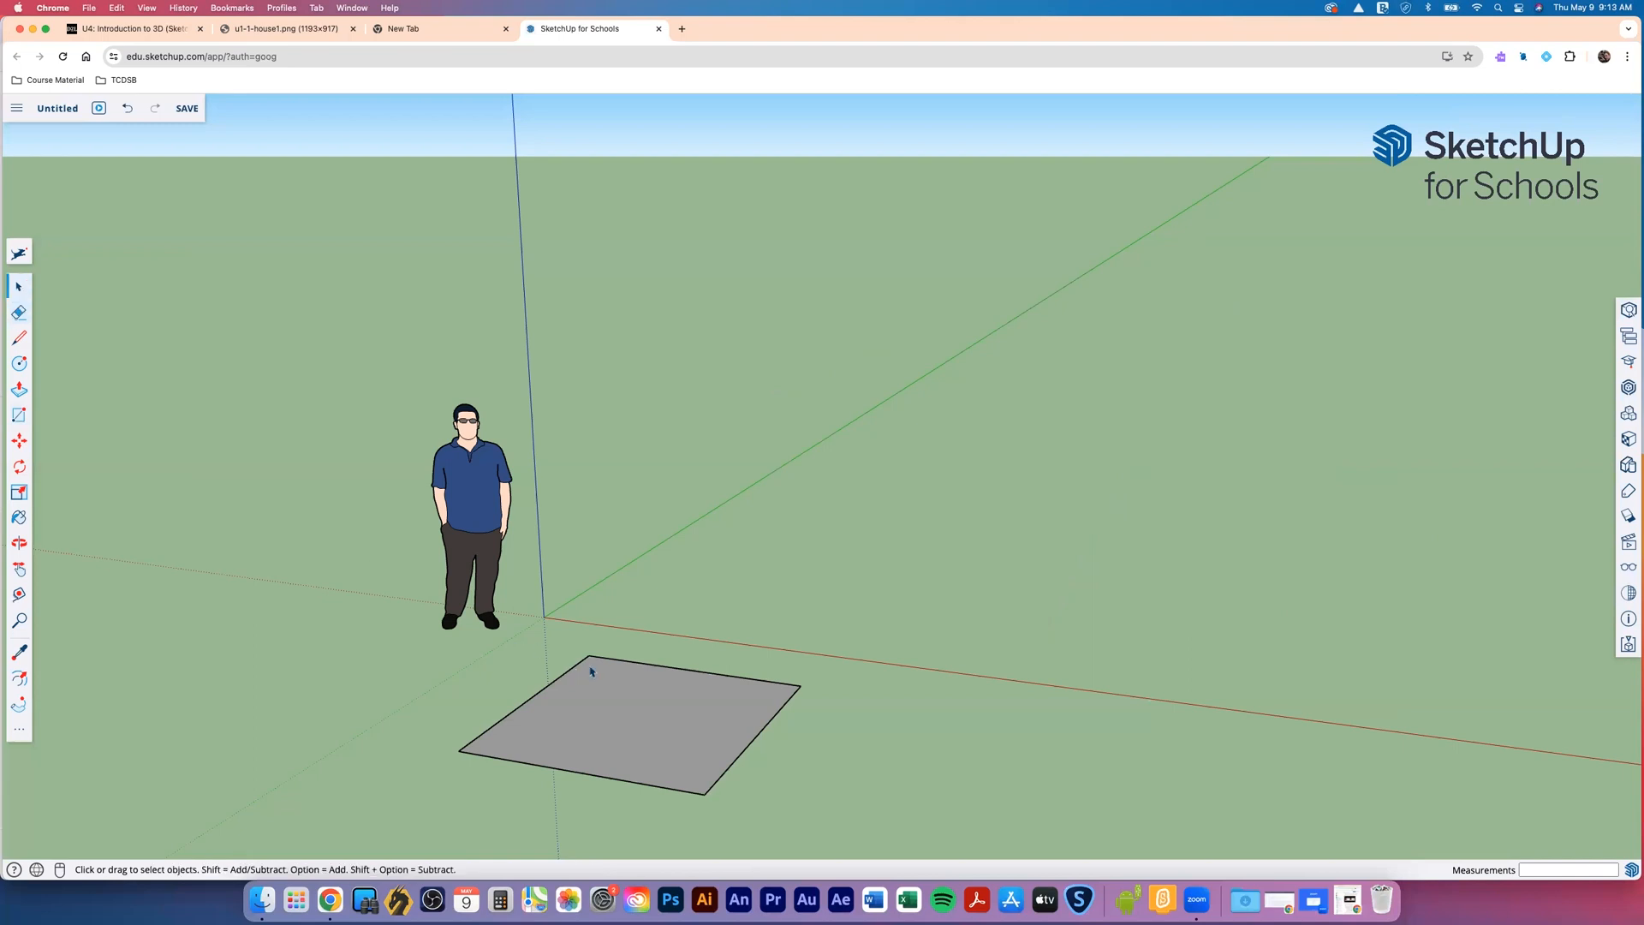
left_click(631, 664)
left_click(730, 767)
left_click(700, 746)
left_click(791, 696)
left_click(661, 789, "shift")
left_click(502, 718)
left_click(504, 719)
left_click(704, 740)
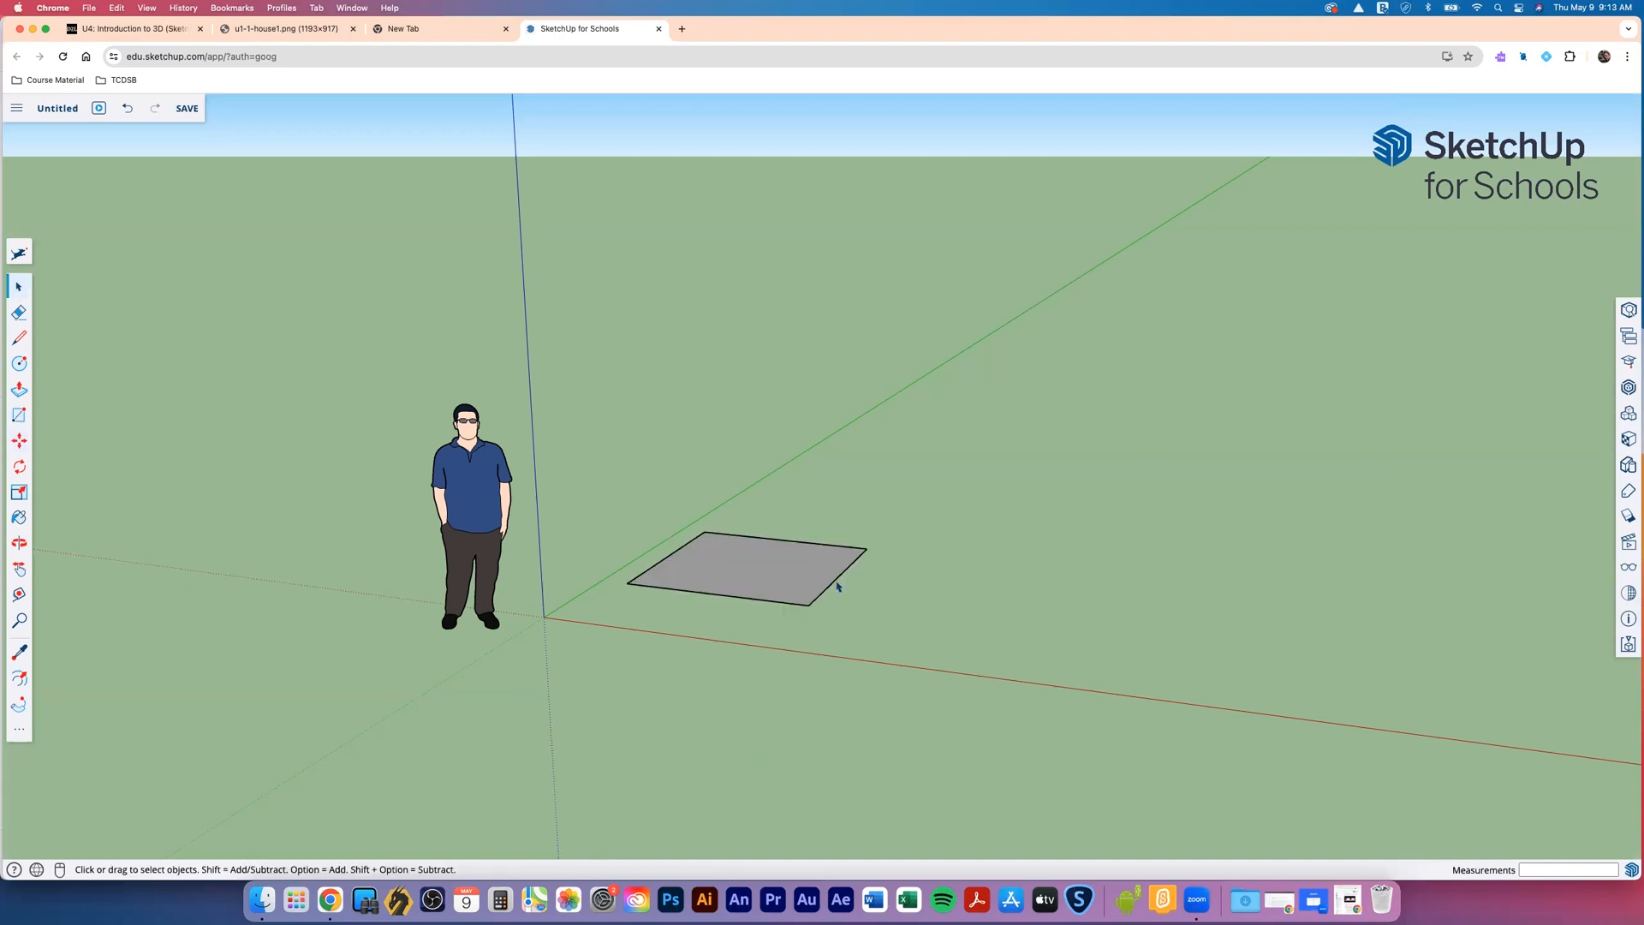
Delete the right edge of the rectangle on its own and undo that deletion
left_click(837, 587)
key("Delete")
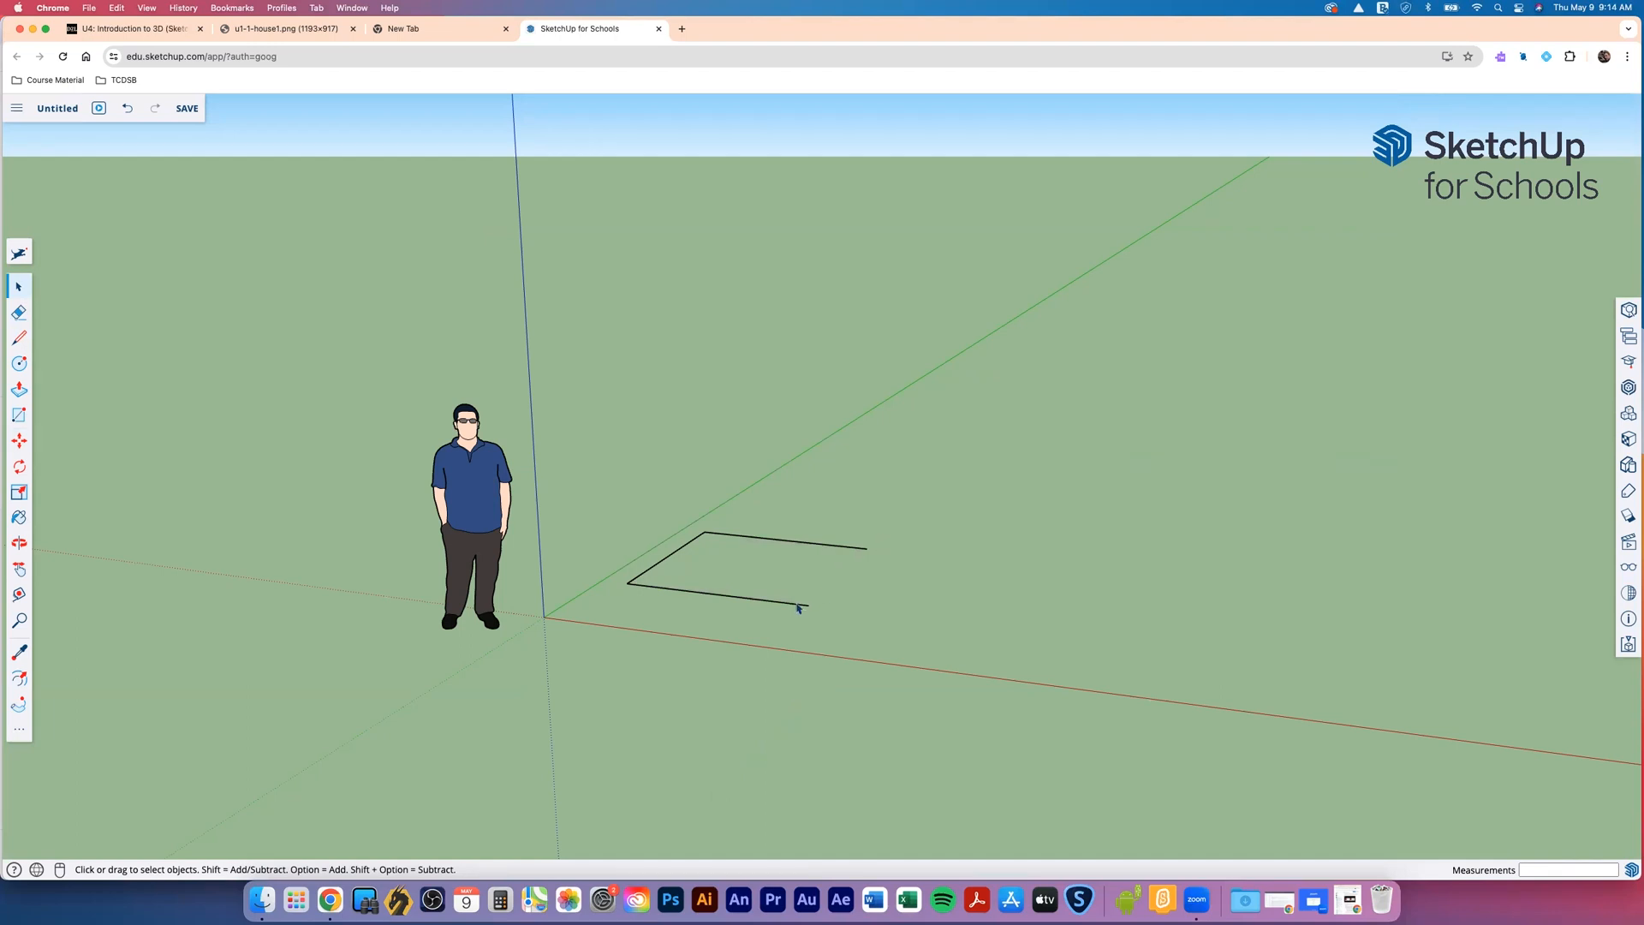
left_click(126, 110)
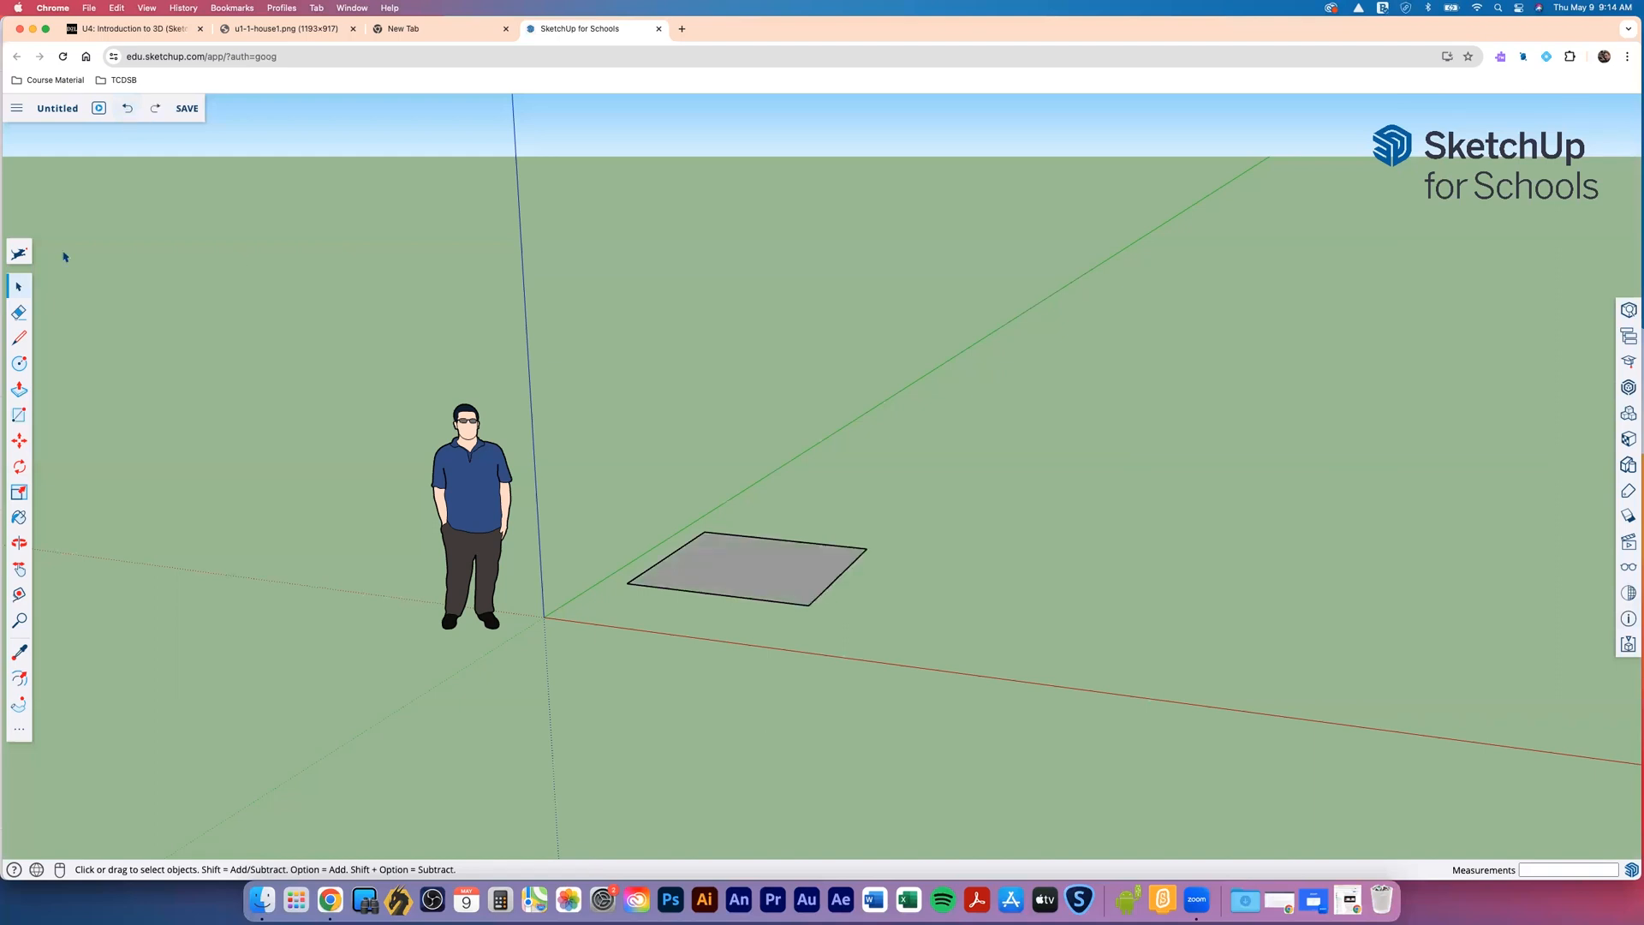
Select the whole rectangle with a window around it and delete it
double_click(729, 562)
left_click_drag(595, 466, 897, 657)
key("Delete")
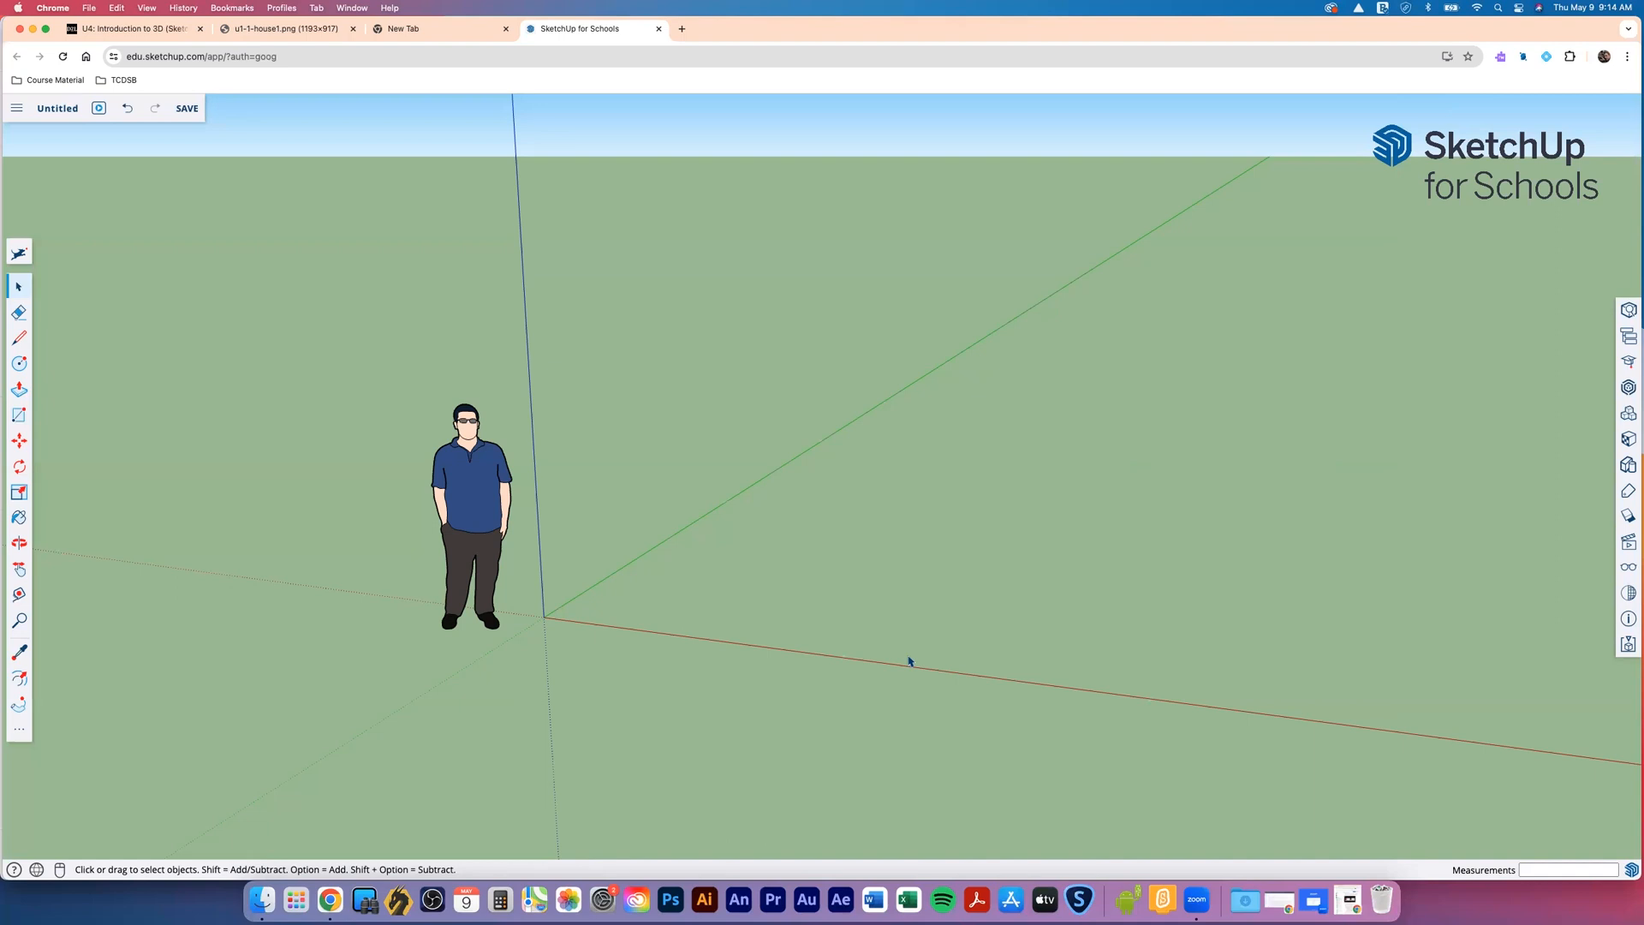
Draw a ground rectangle about 289 by 762 cm beside the origin and Push/Pull it up about 253 cm into a box
left_click(19, 415)
left_click(586, 613)
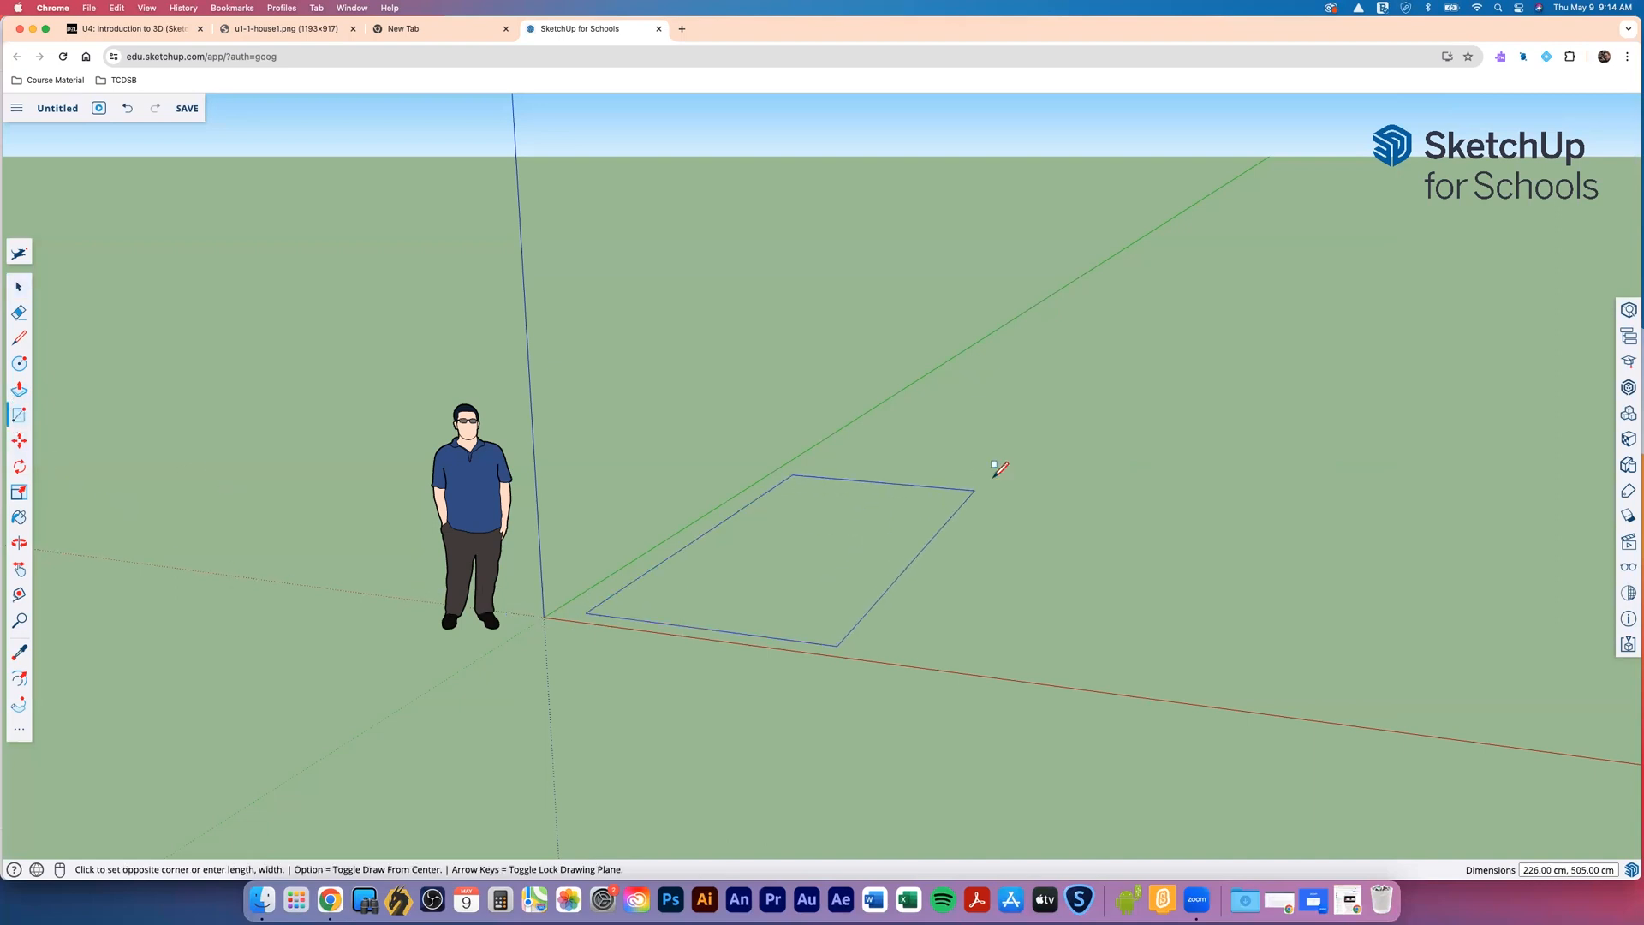
left_click(1062, 445)
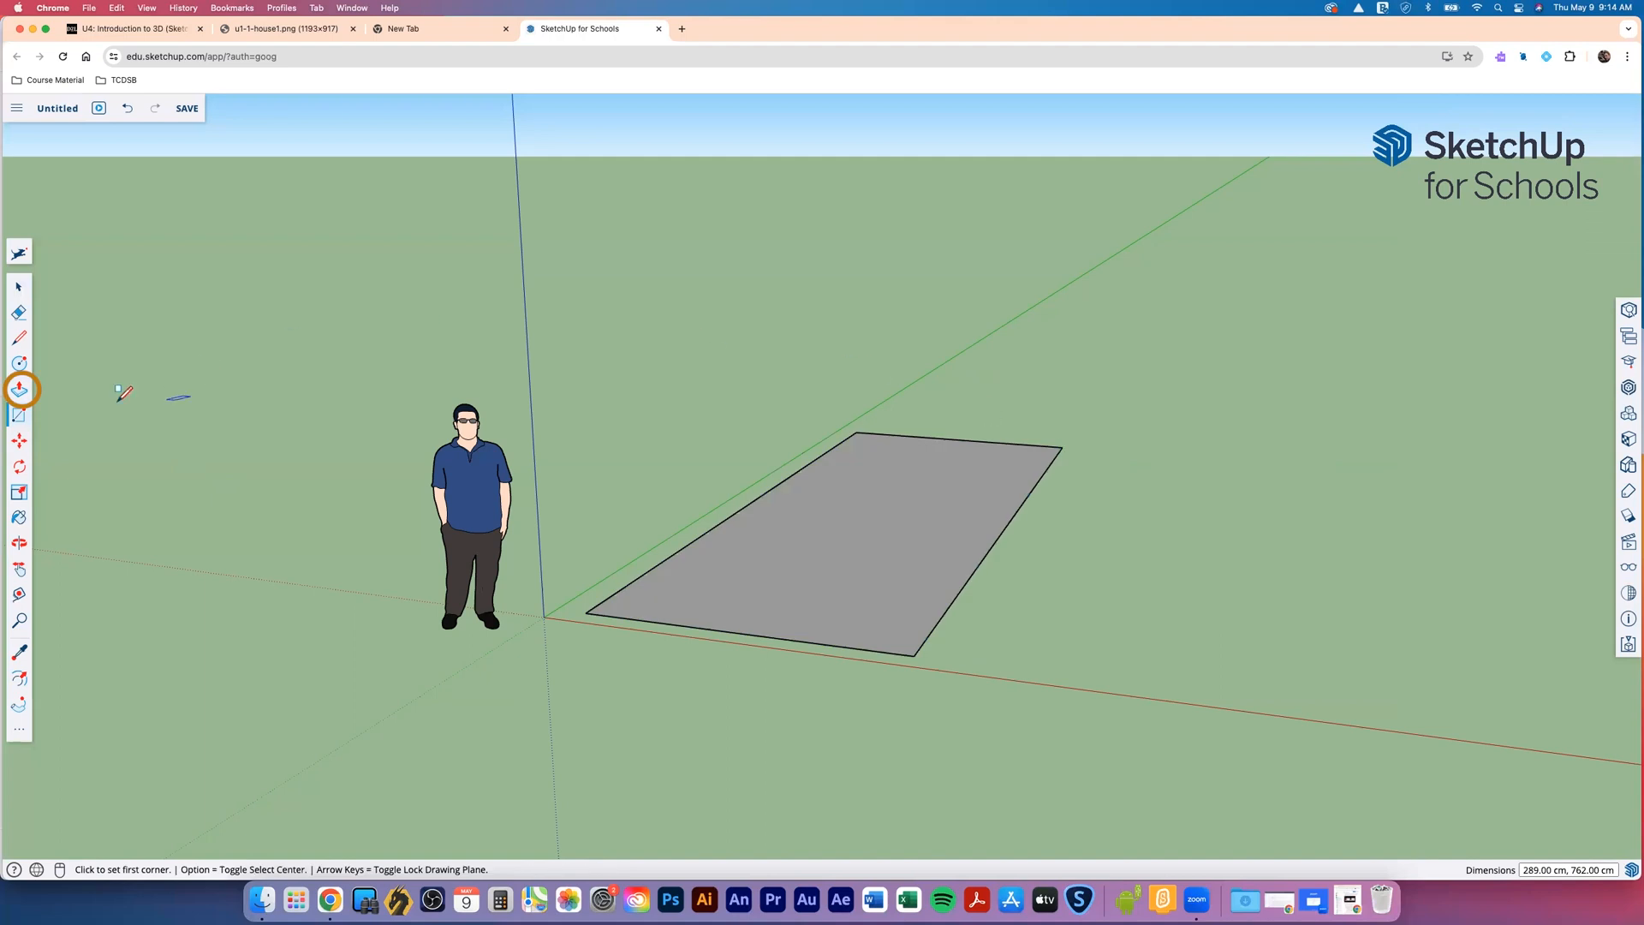
left_click(18, 391)
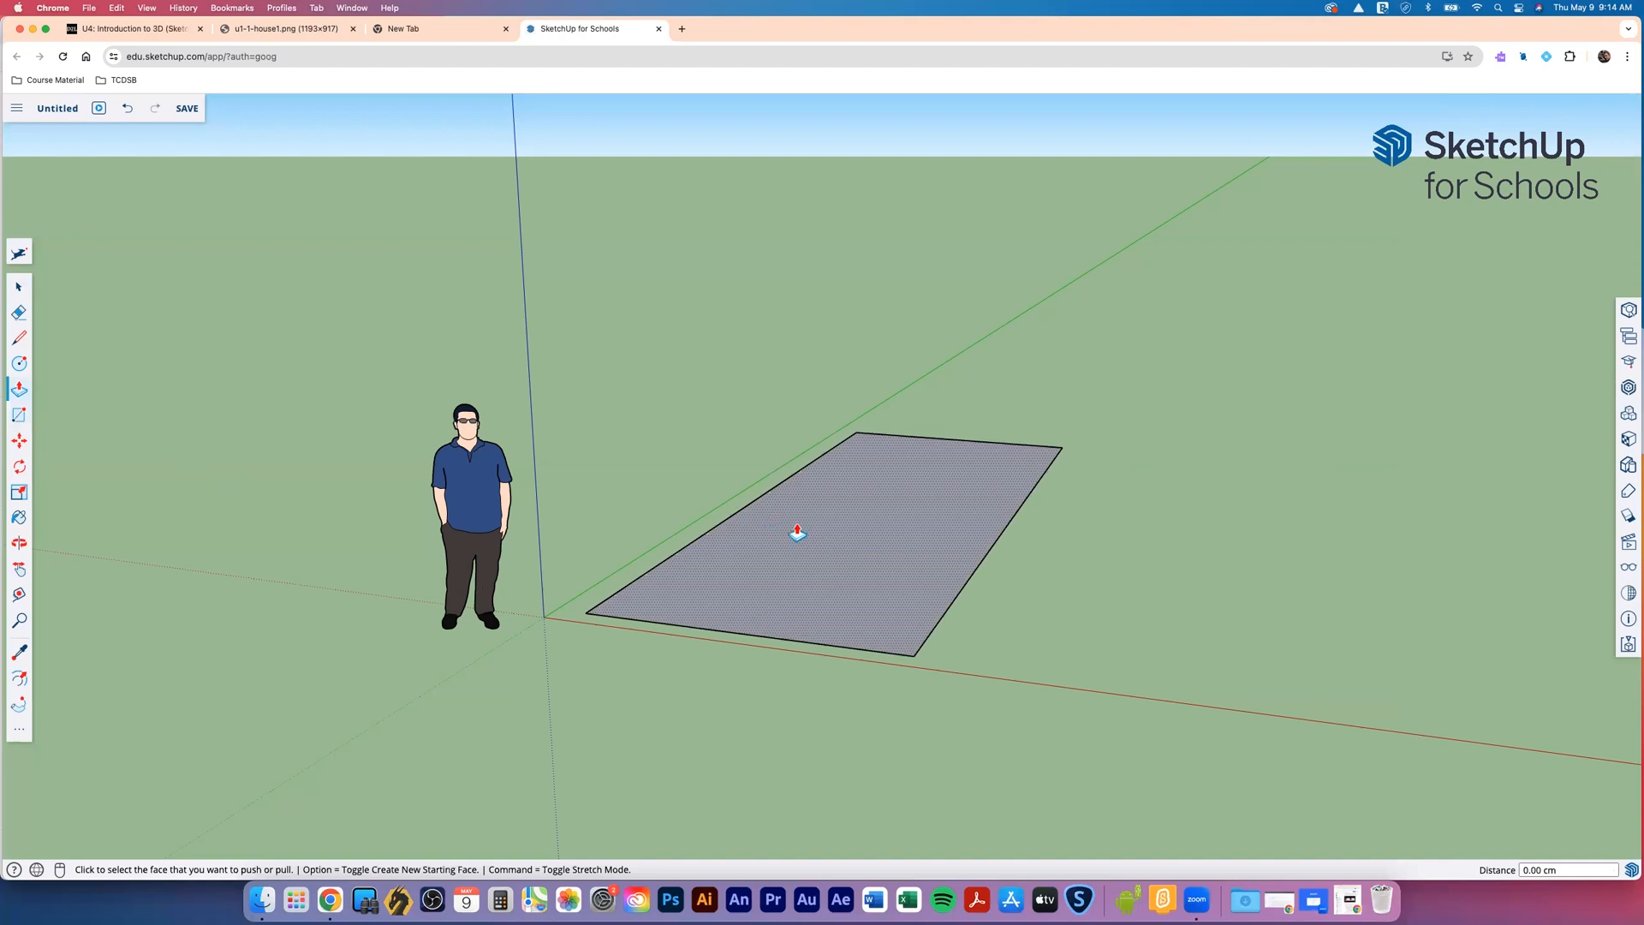
left_click(832, 557)
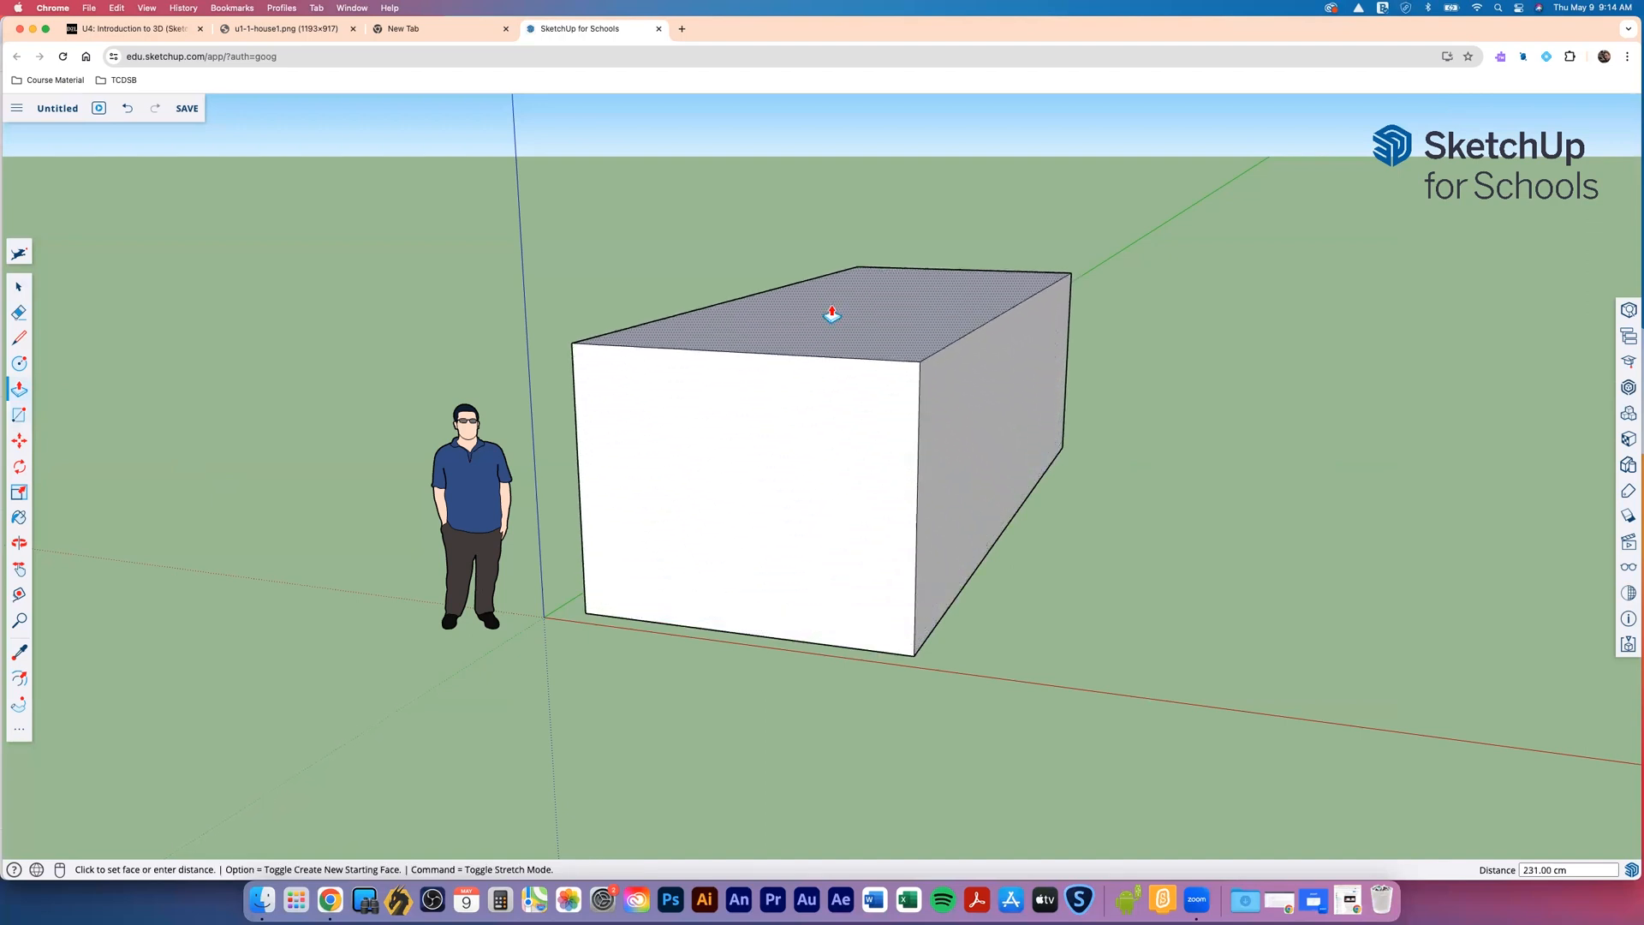
left_click(835, 301)
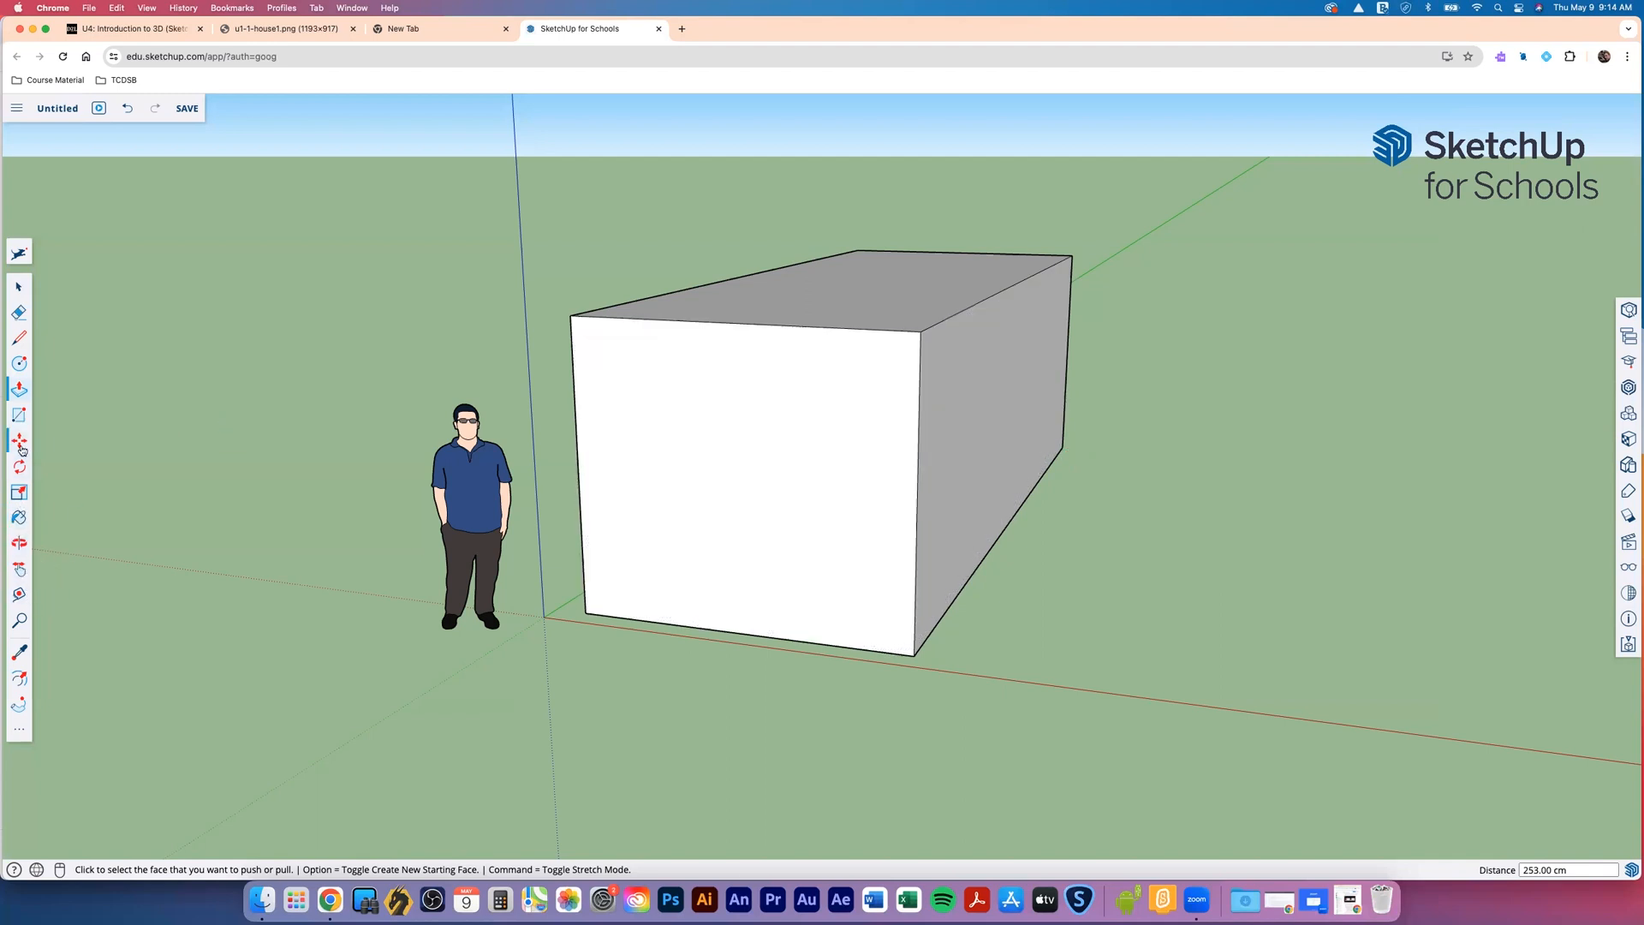
Push the box's front face inward to shorten the box along the green axis
left_click(19, 545)
left_click(19, 545)
left_click_drag(928, 488, 765, 230)
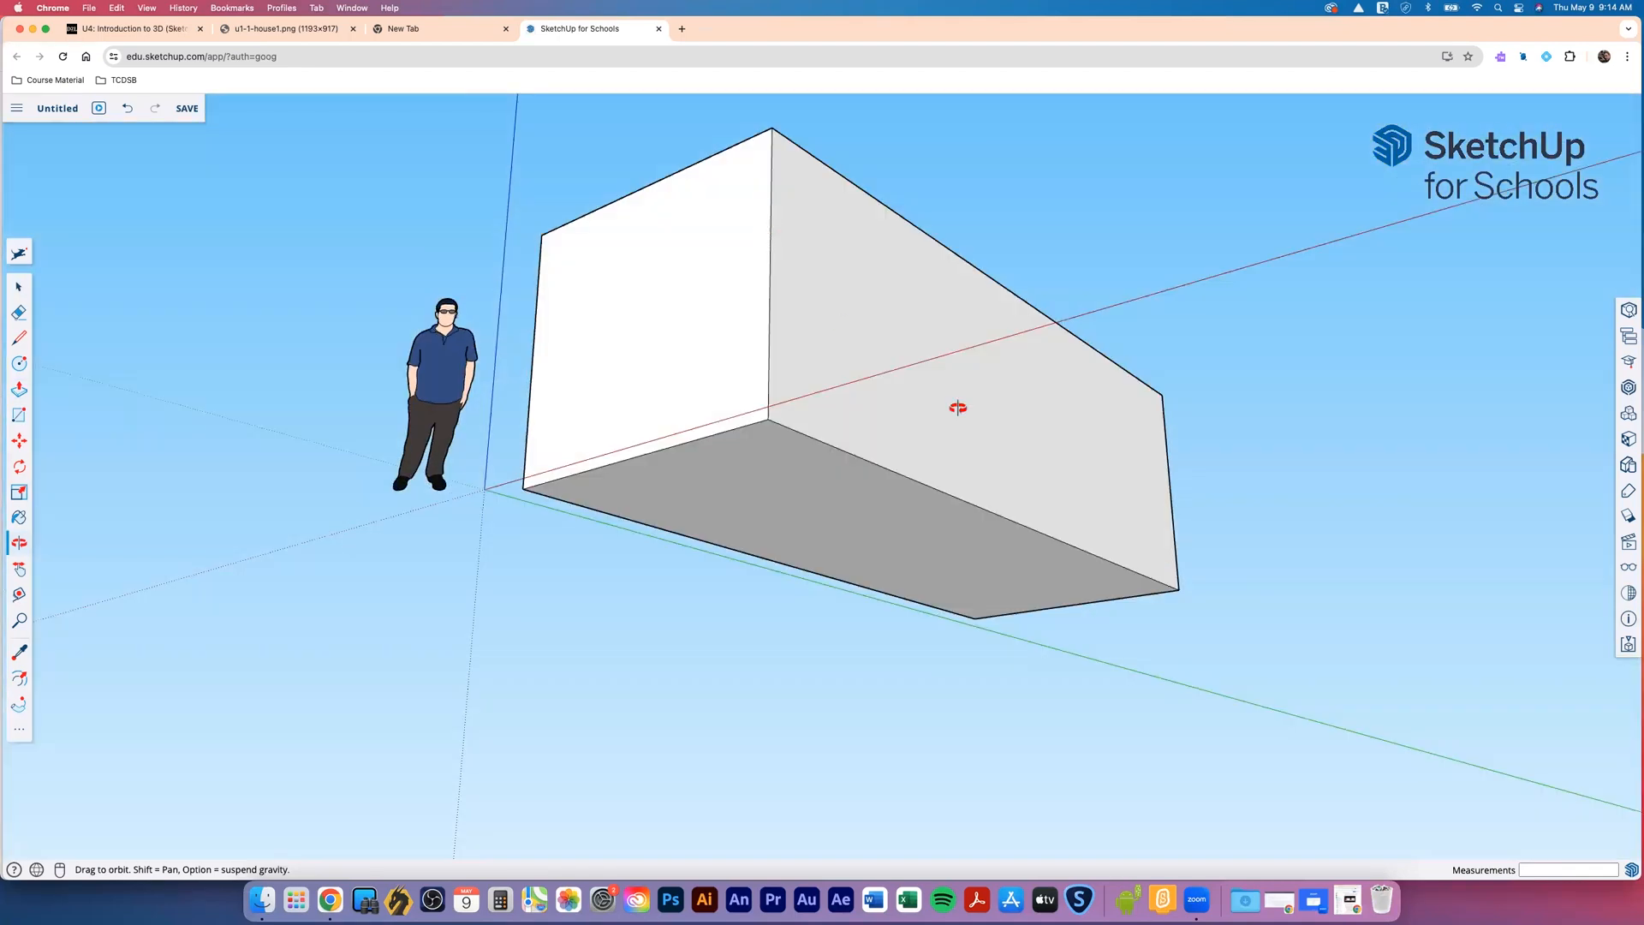
left_click_drag(1344, 547, 802, 585)
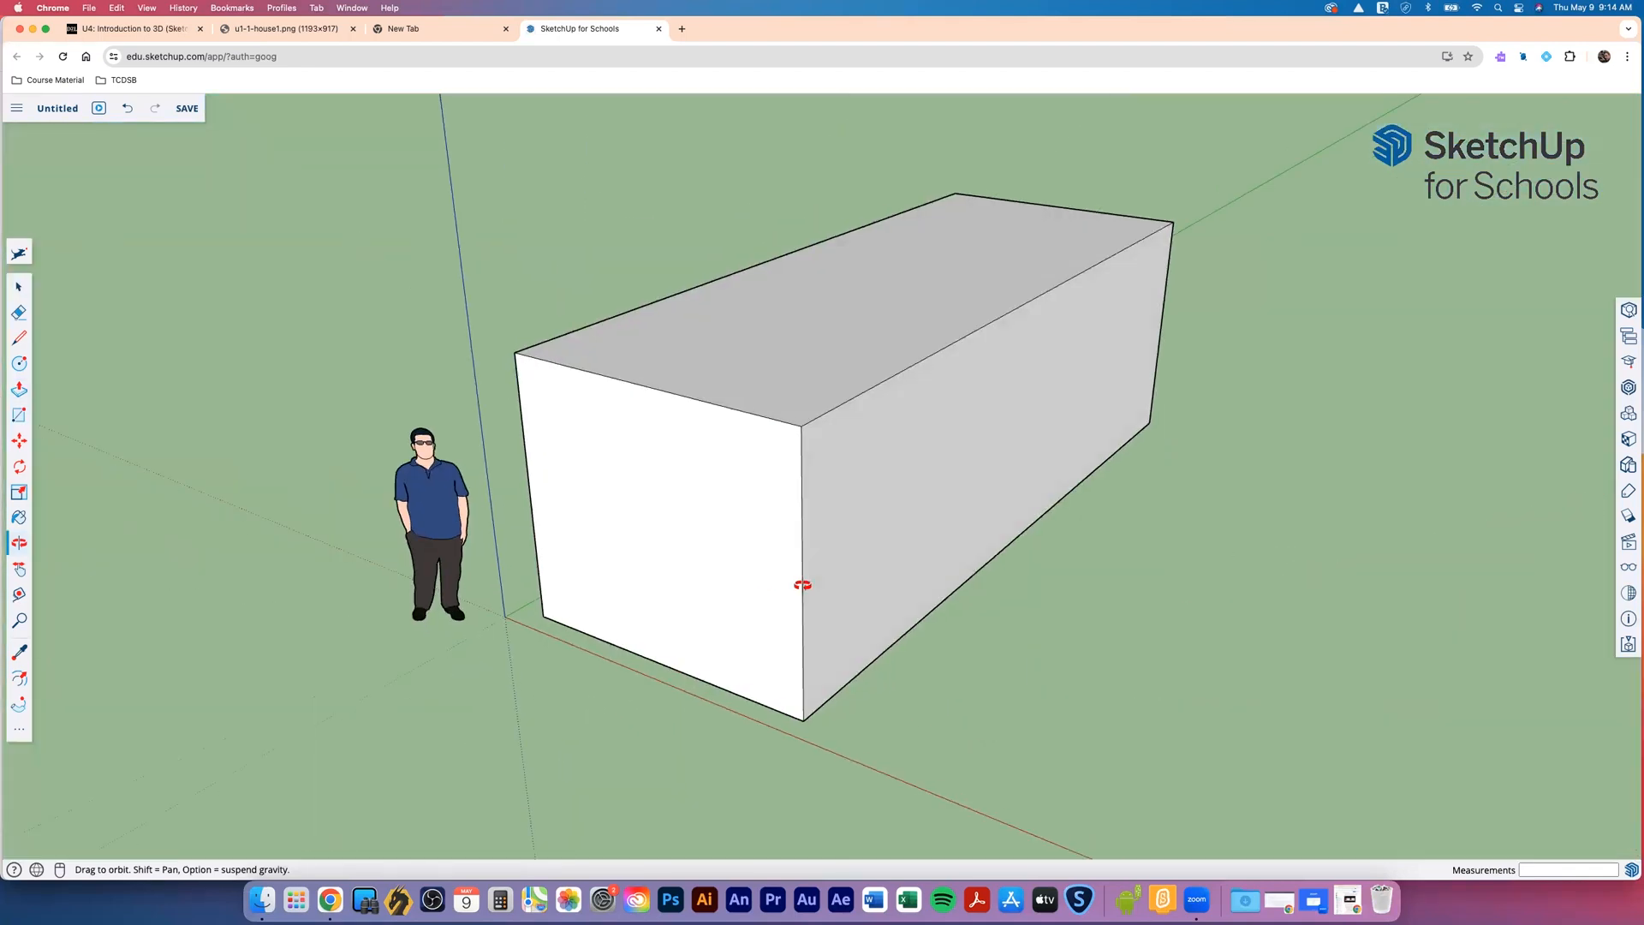
left_click(16, 391)
left_click(679, 477)
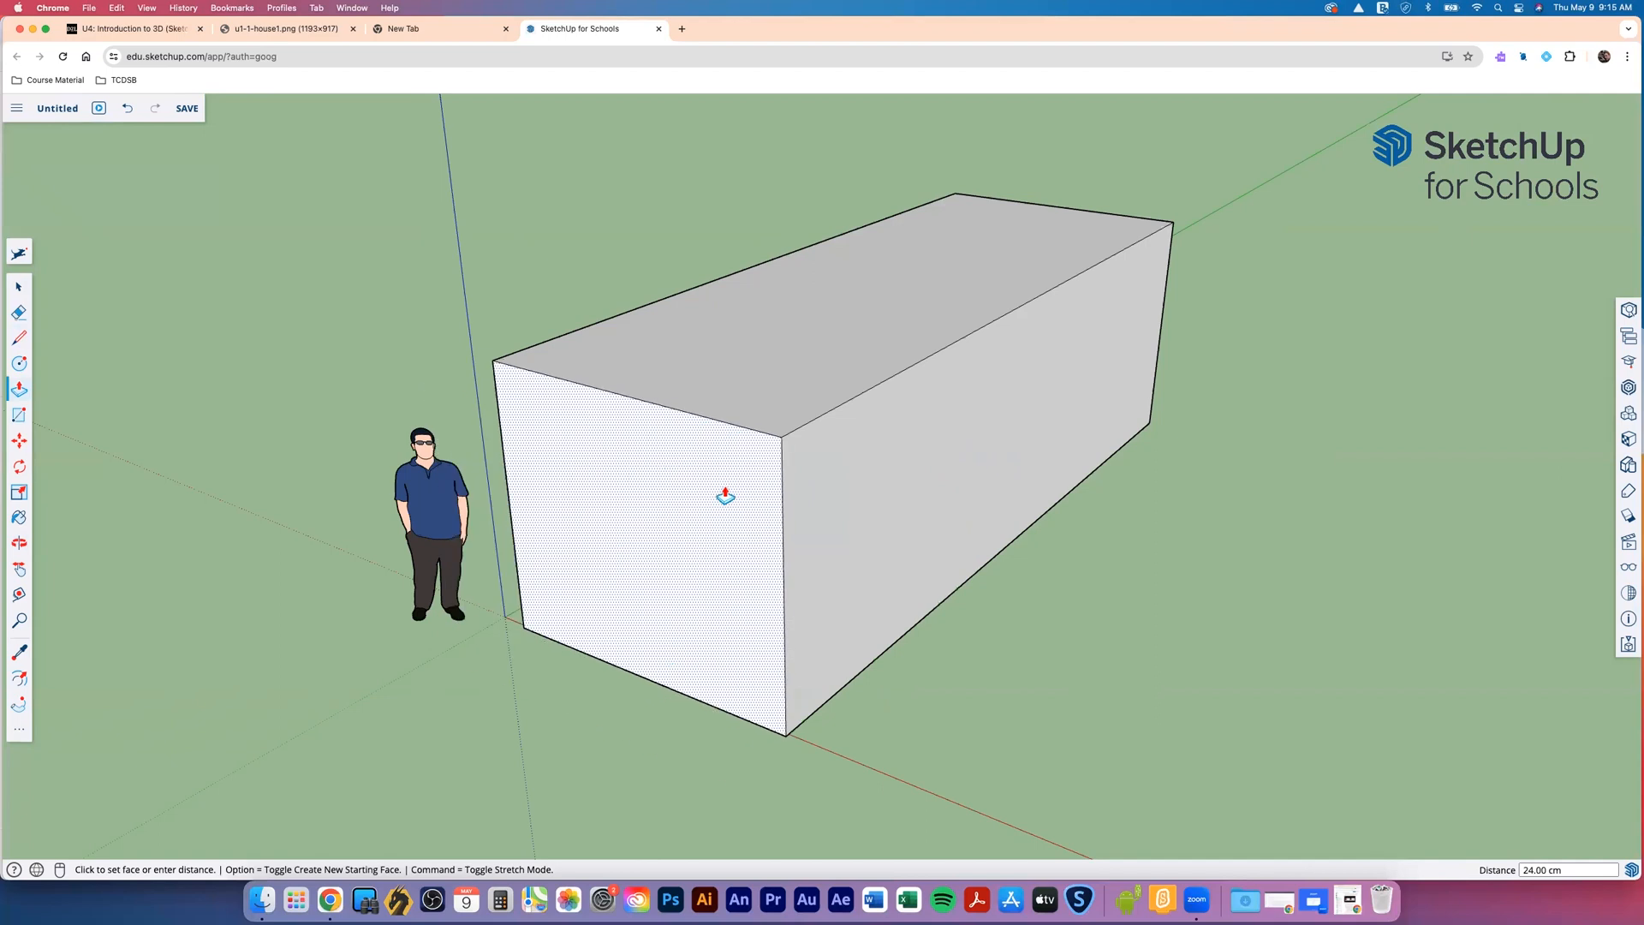
left_click(921, 471)
Widen the box by pulling its right side outward along the red axis, and lower its top face
left_click(921, 472)
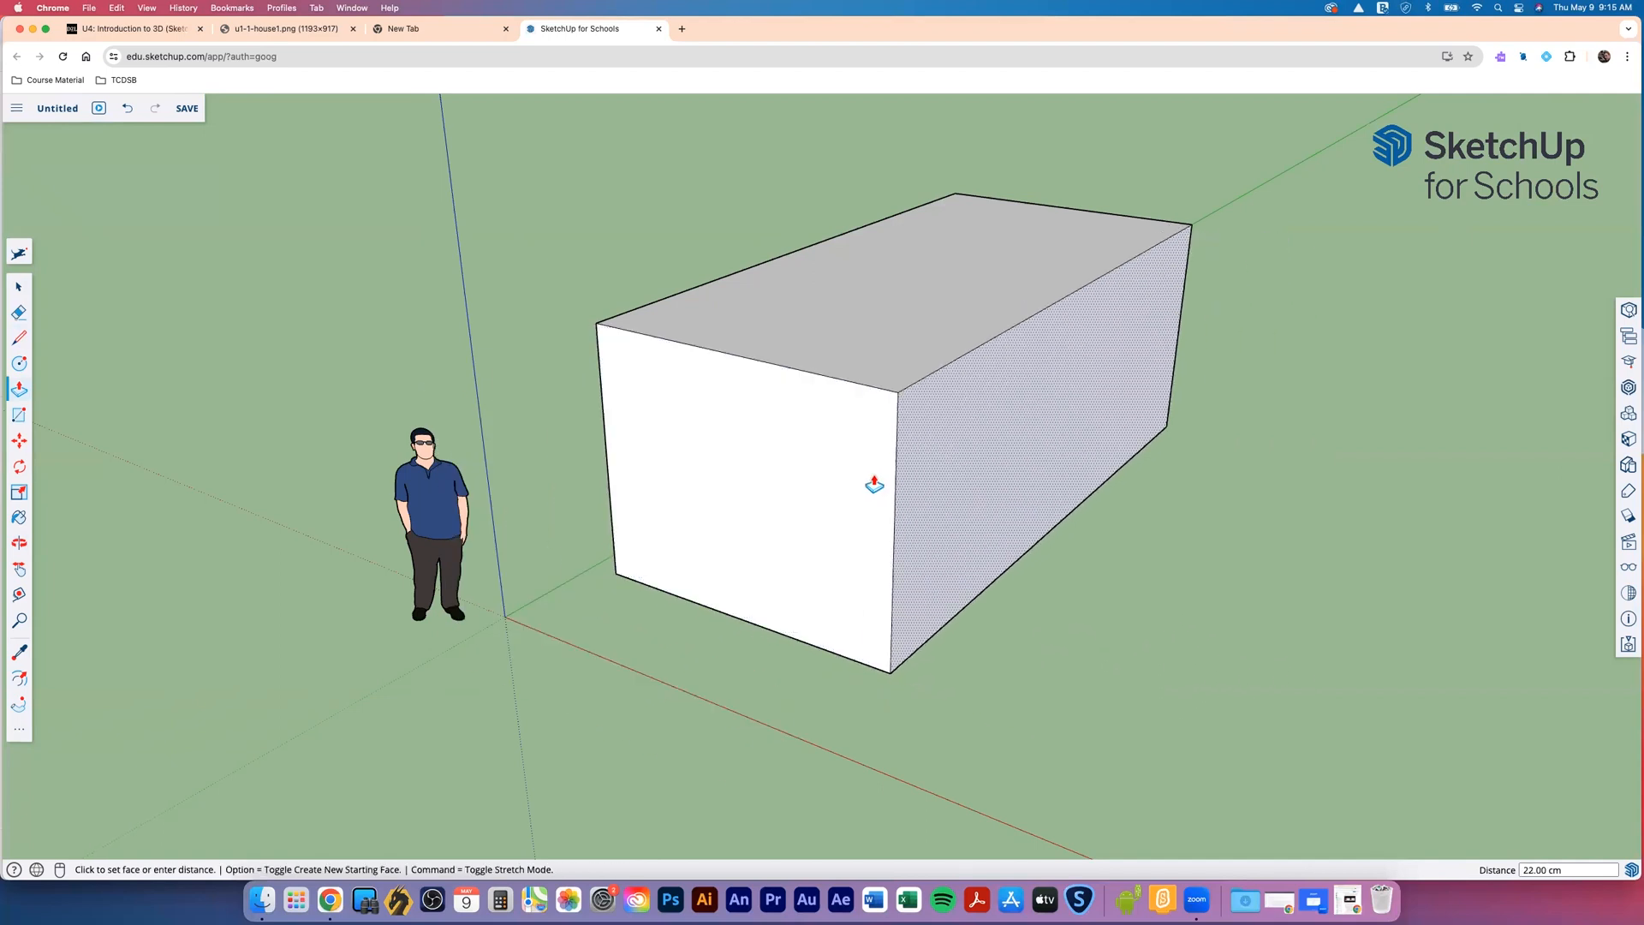
left_click(1017, 542)
left_click(965, 383)
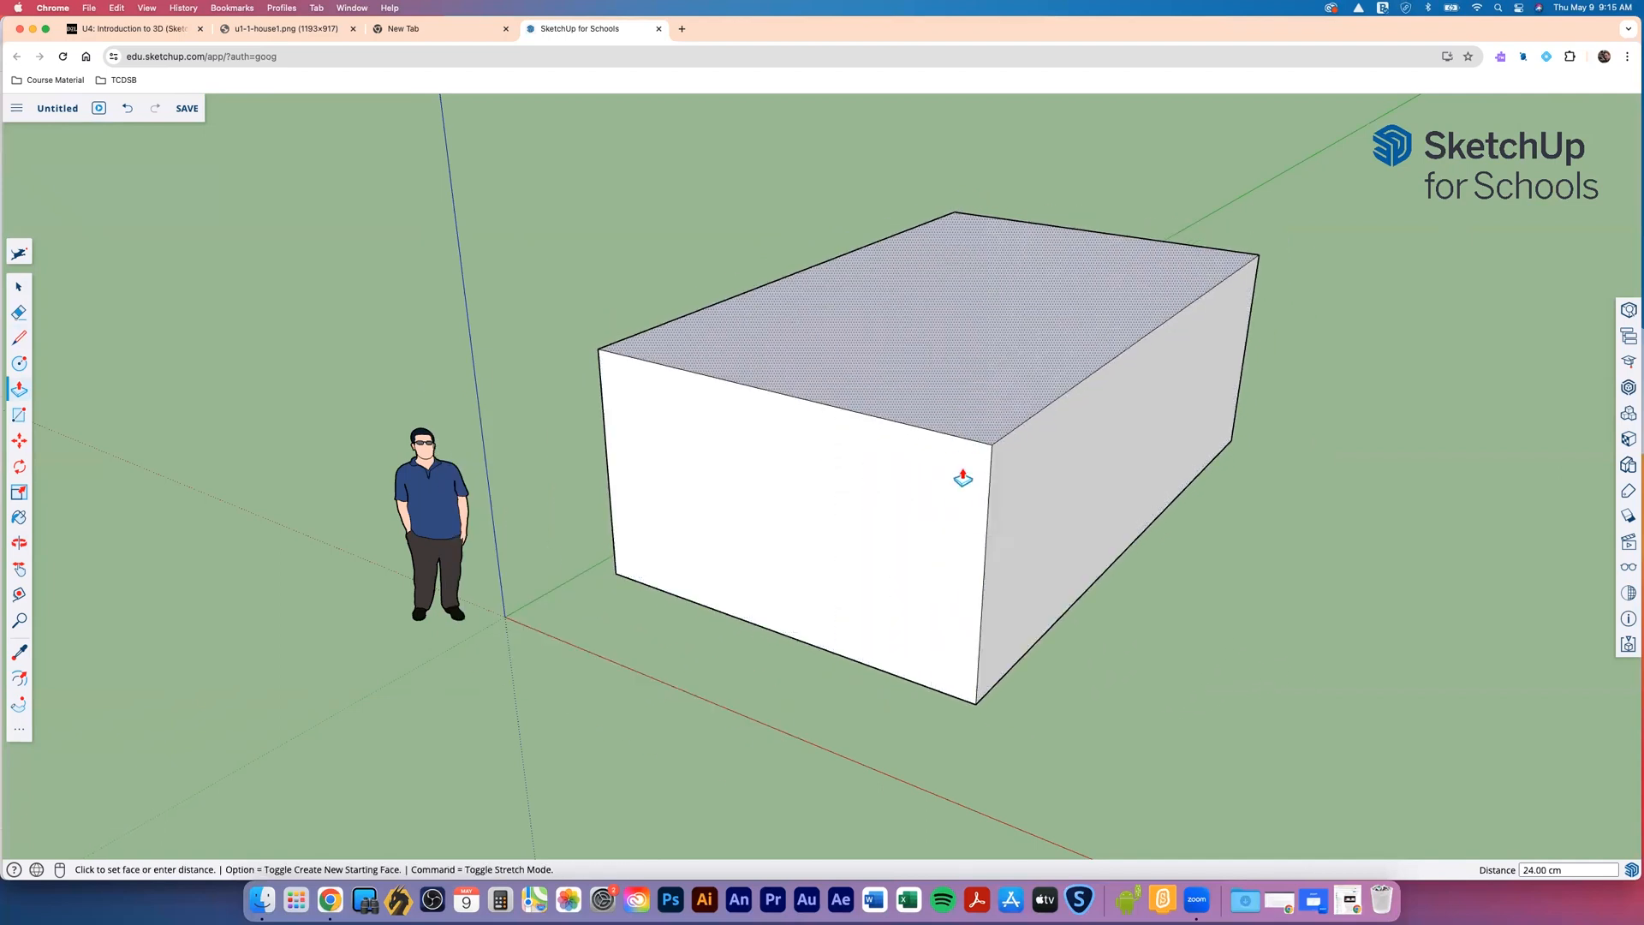
left_click_drag(948, 425, 953, 390)
mouse_move(1026, 485)
left_mouse_down()
mouse_move(947, 472)
mouse_move(1079, 515)
mouse_move(1013, 511)
left_mouse_up()
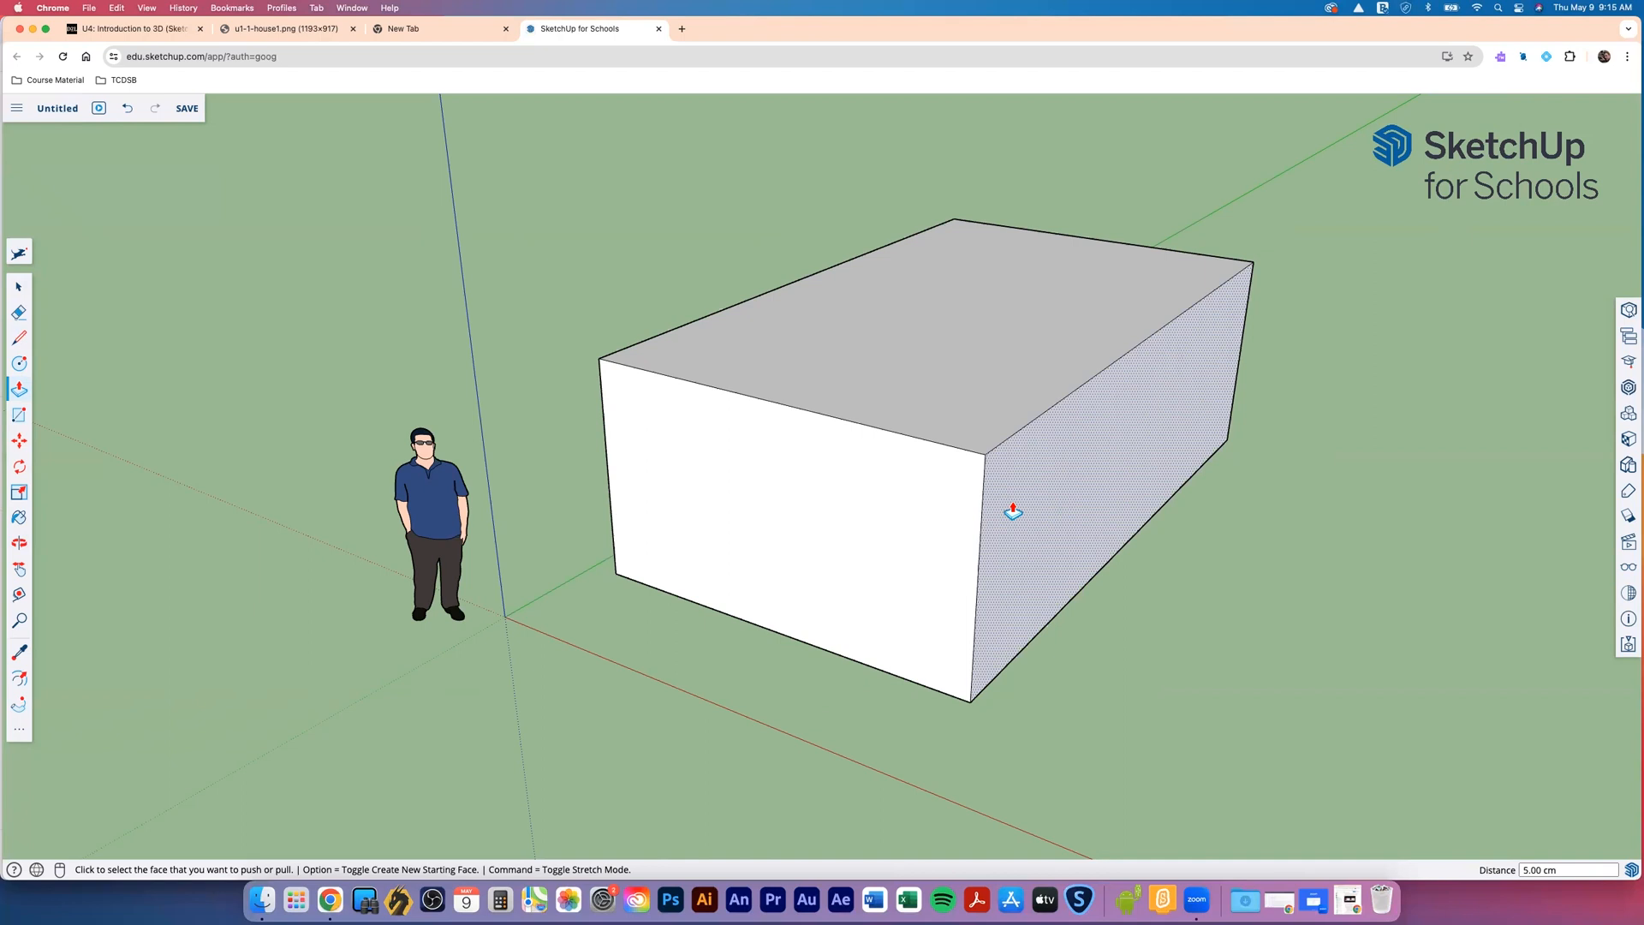
Draw a rectangle about 293 by 195 cm from the front face's upper right corner and push it about 388 cm into the box
left_click(18, 416)
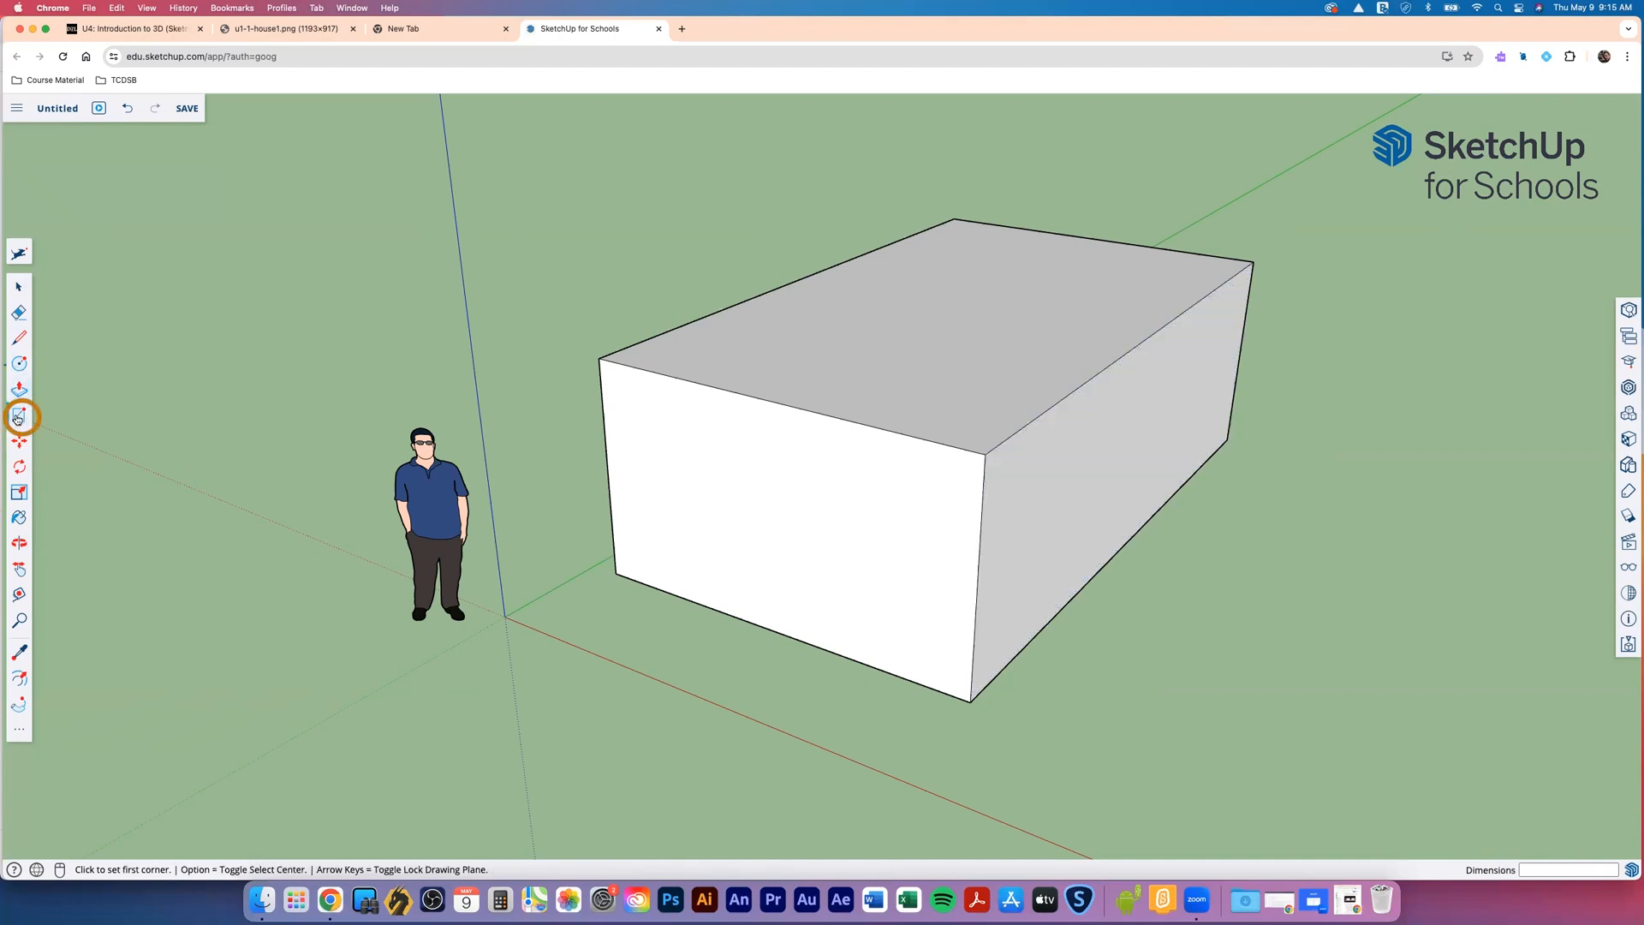
left_click(984, 454)
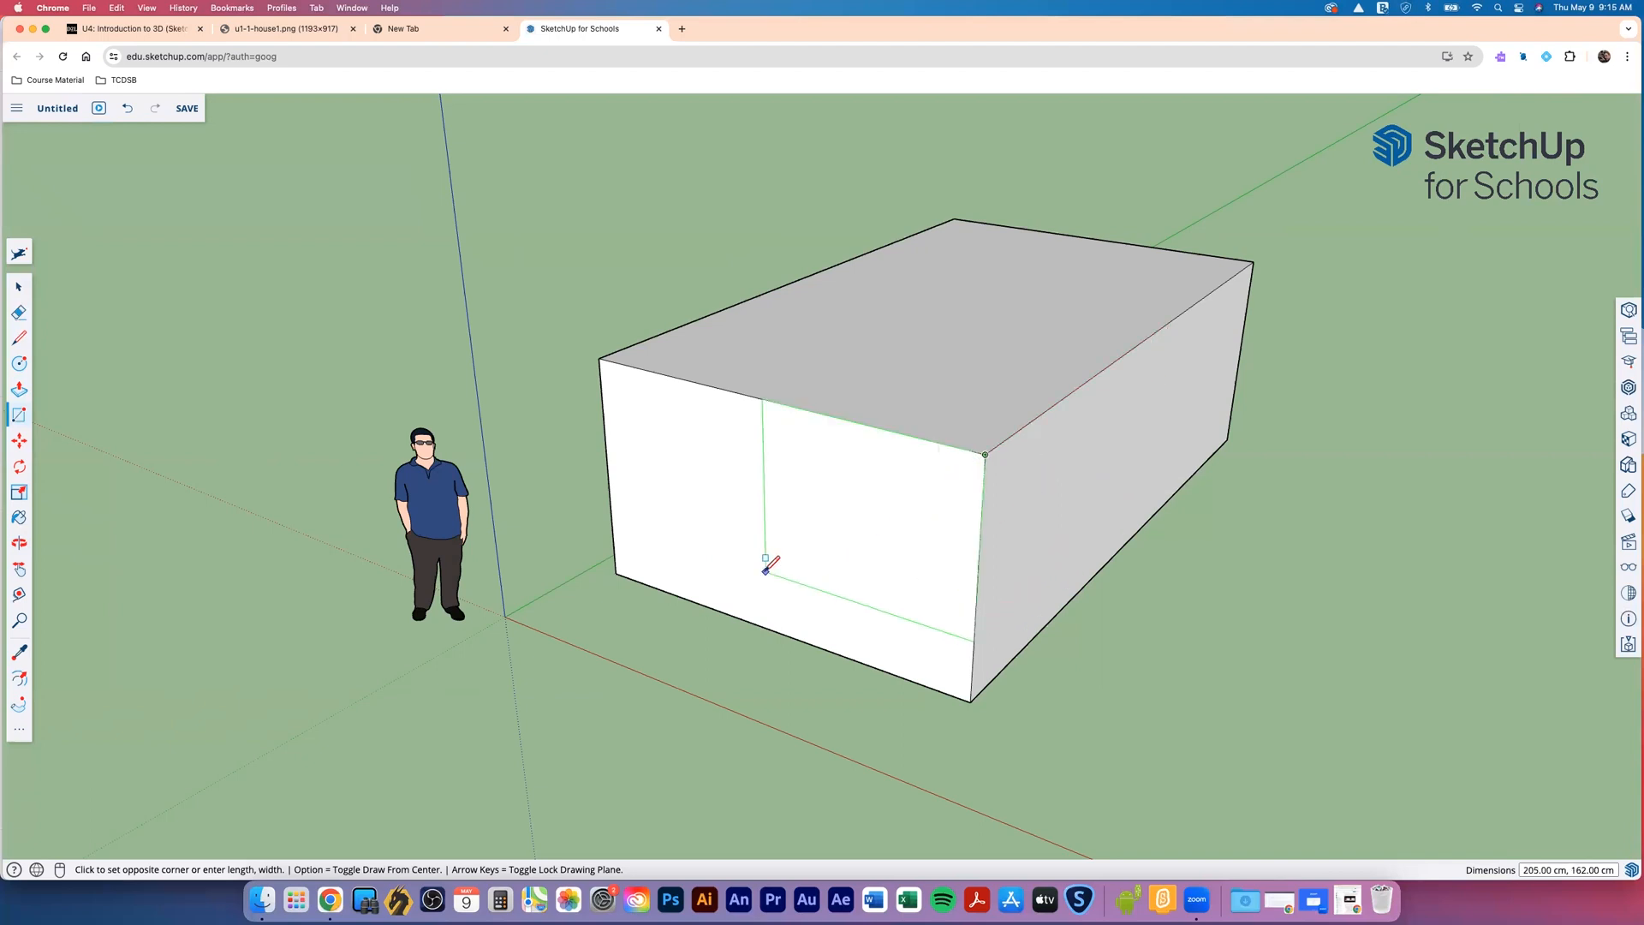
left_click(690, 577)
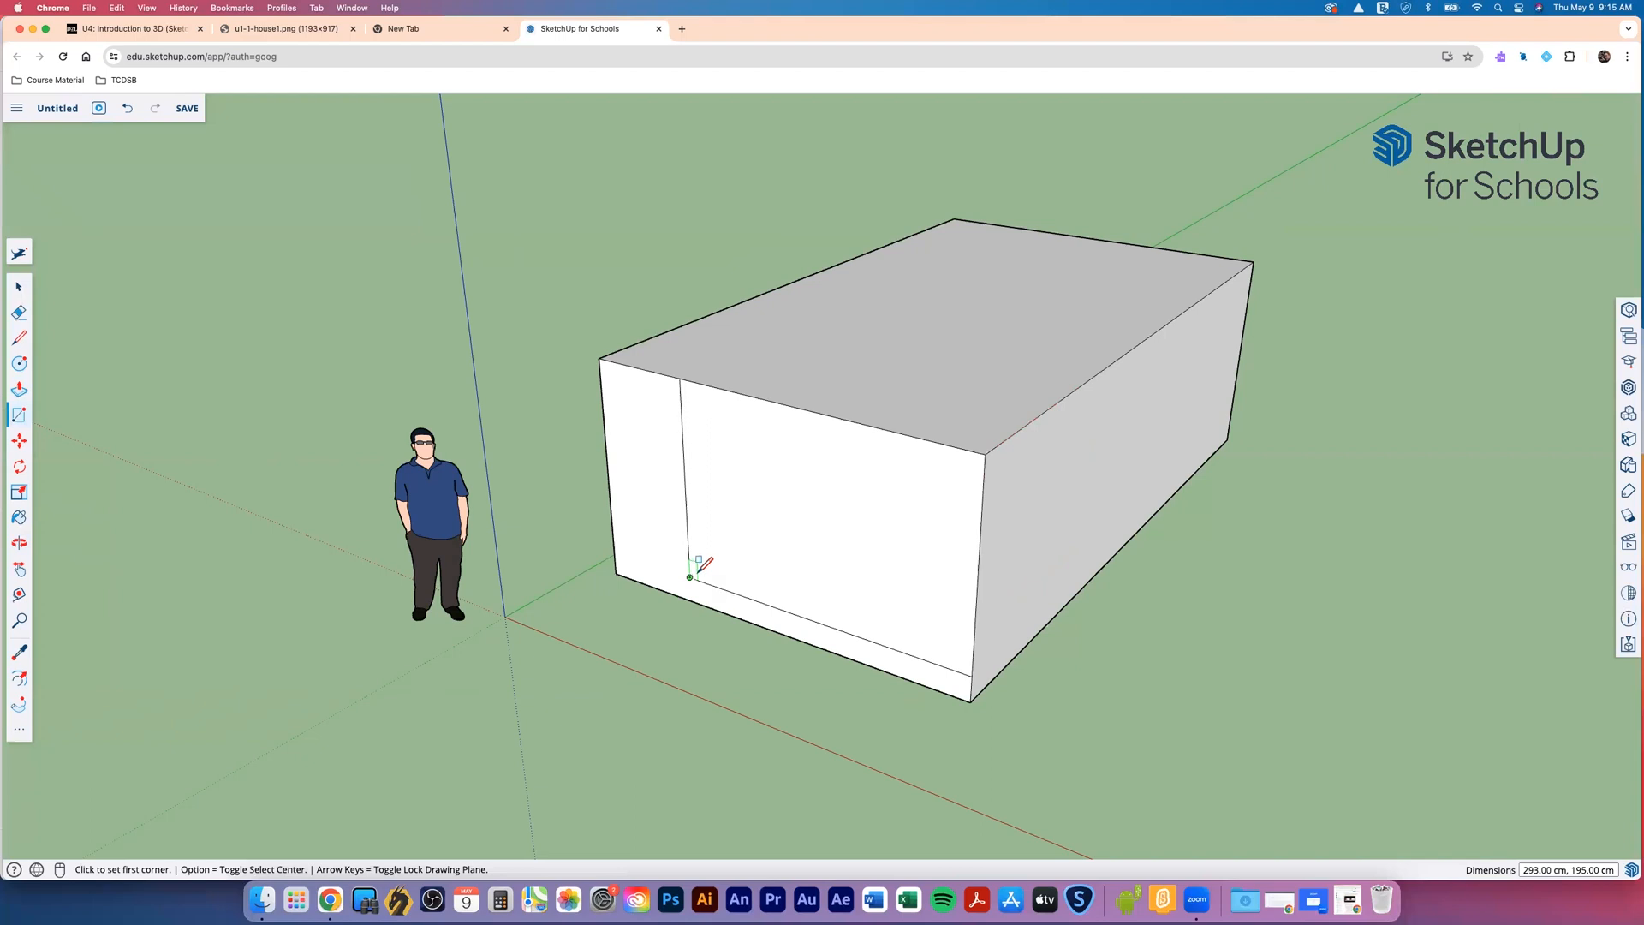
left_click(19, 389)
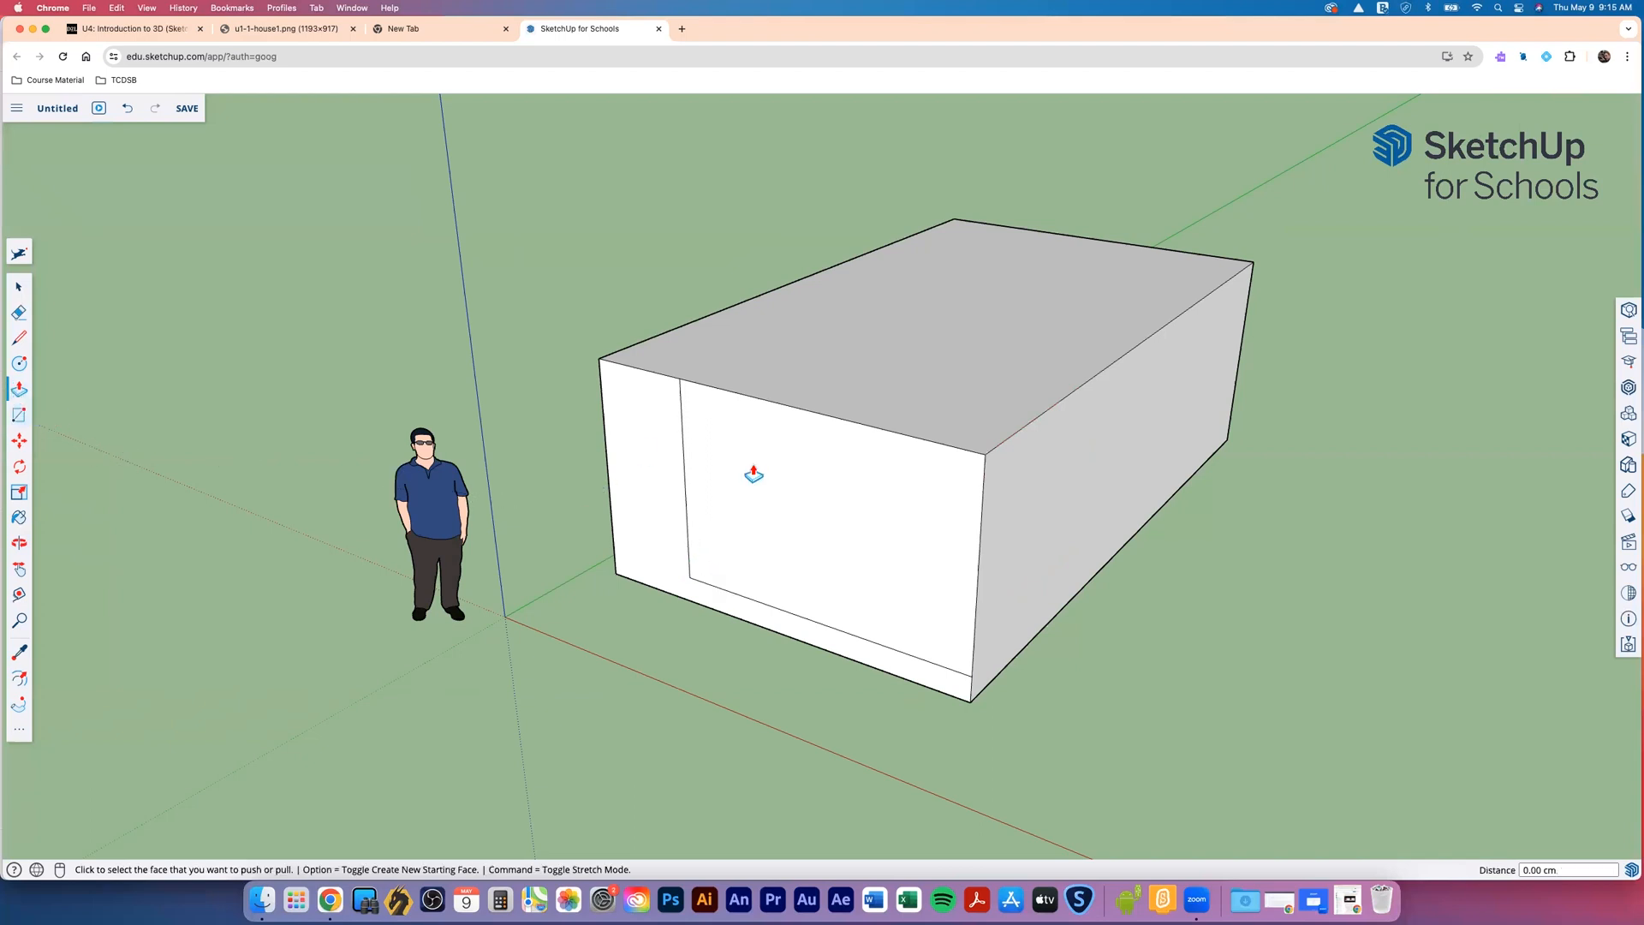
left_click(847, 506)
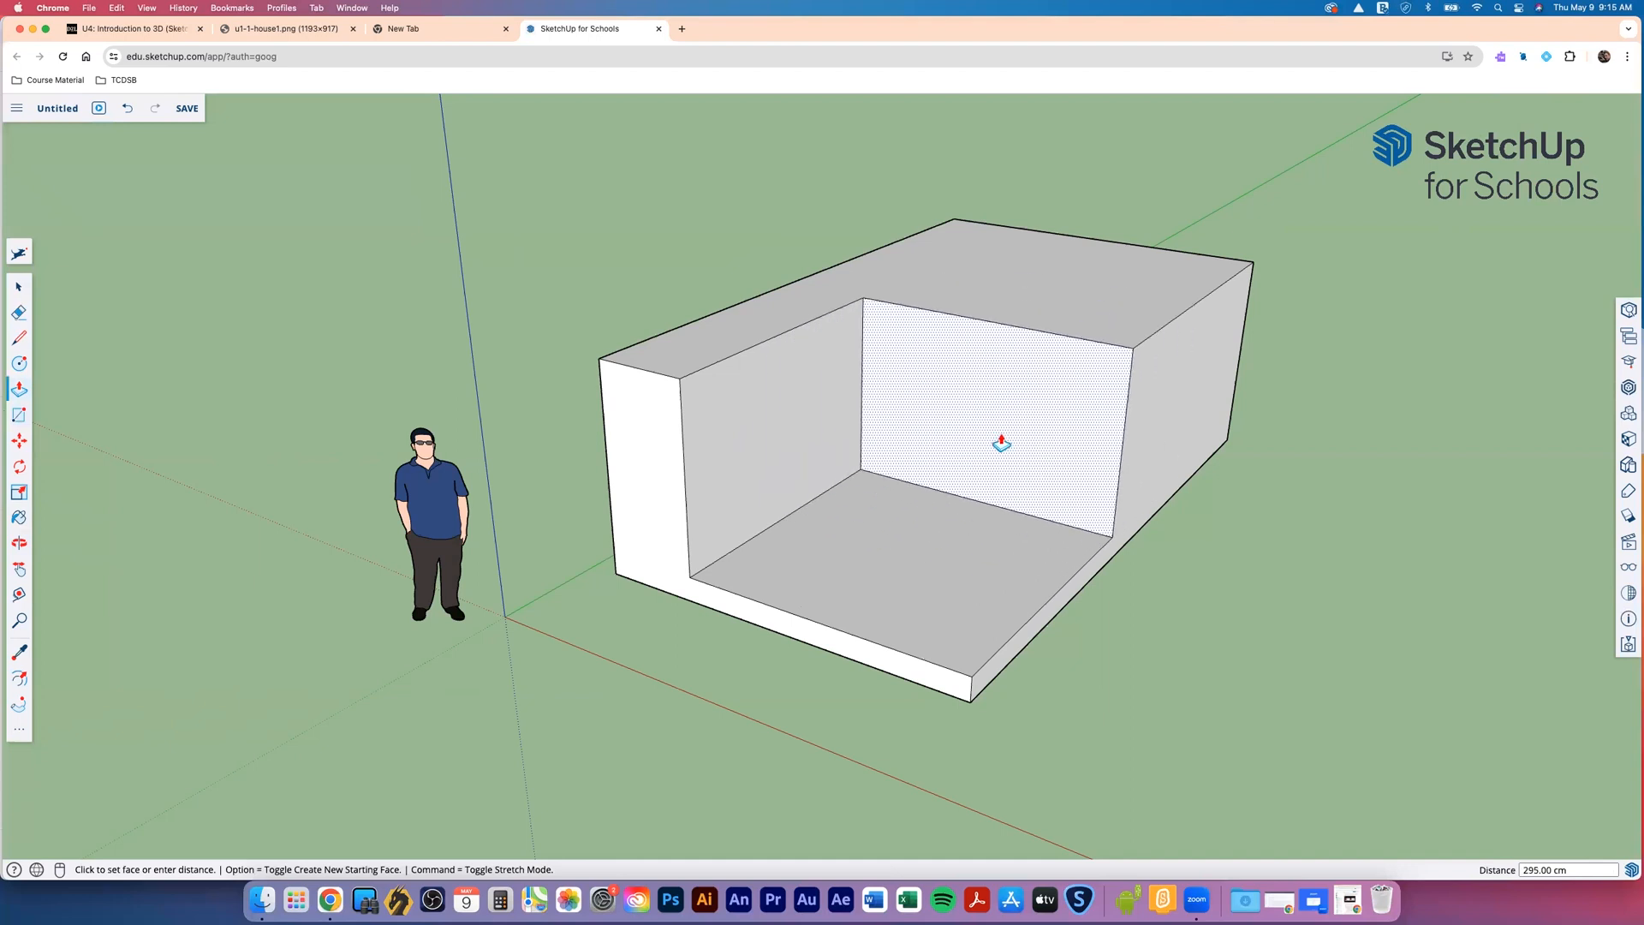
left_click(1041, 417)
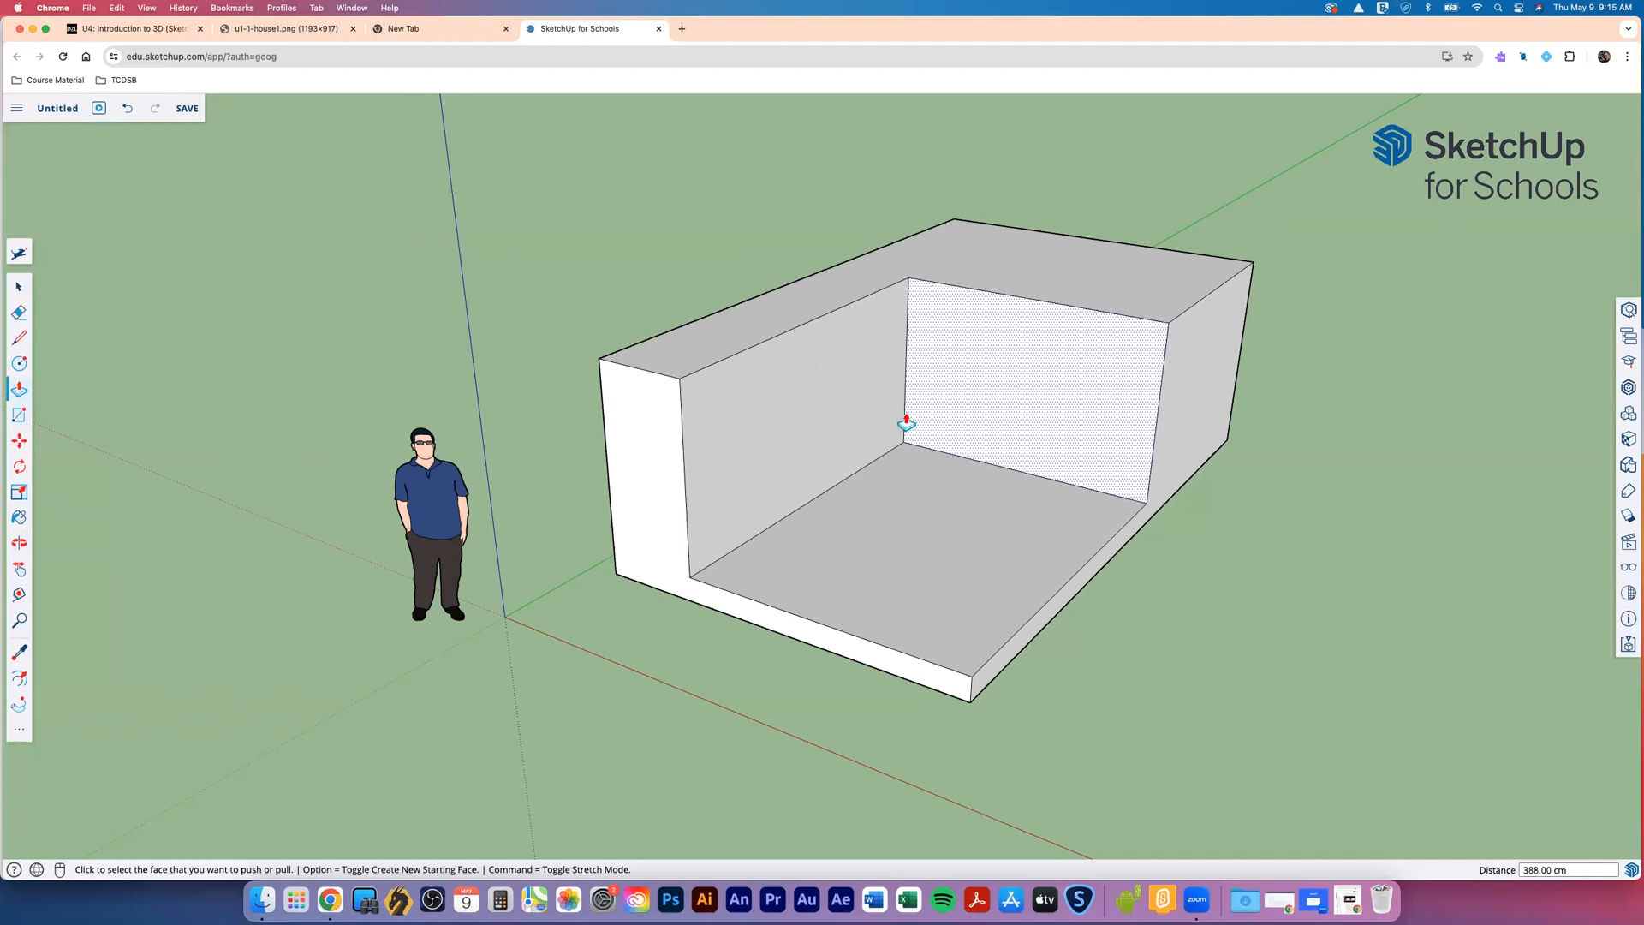
Adjust the box's cut-out with Push/Pull by shifting its side wall, trying a raised floor, and moving its back wall about 4 cm
left_click(895, 423)
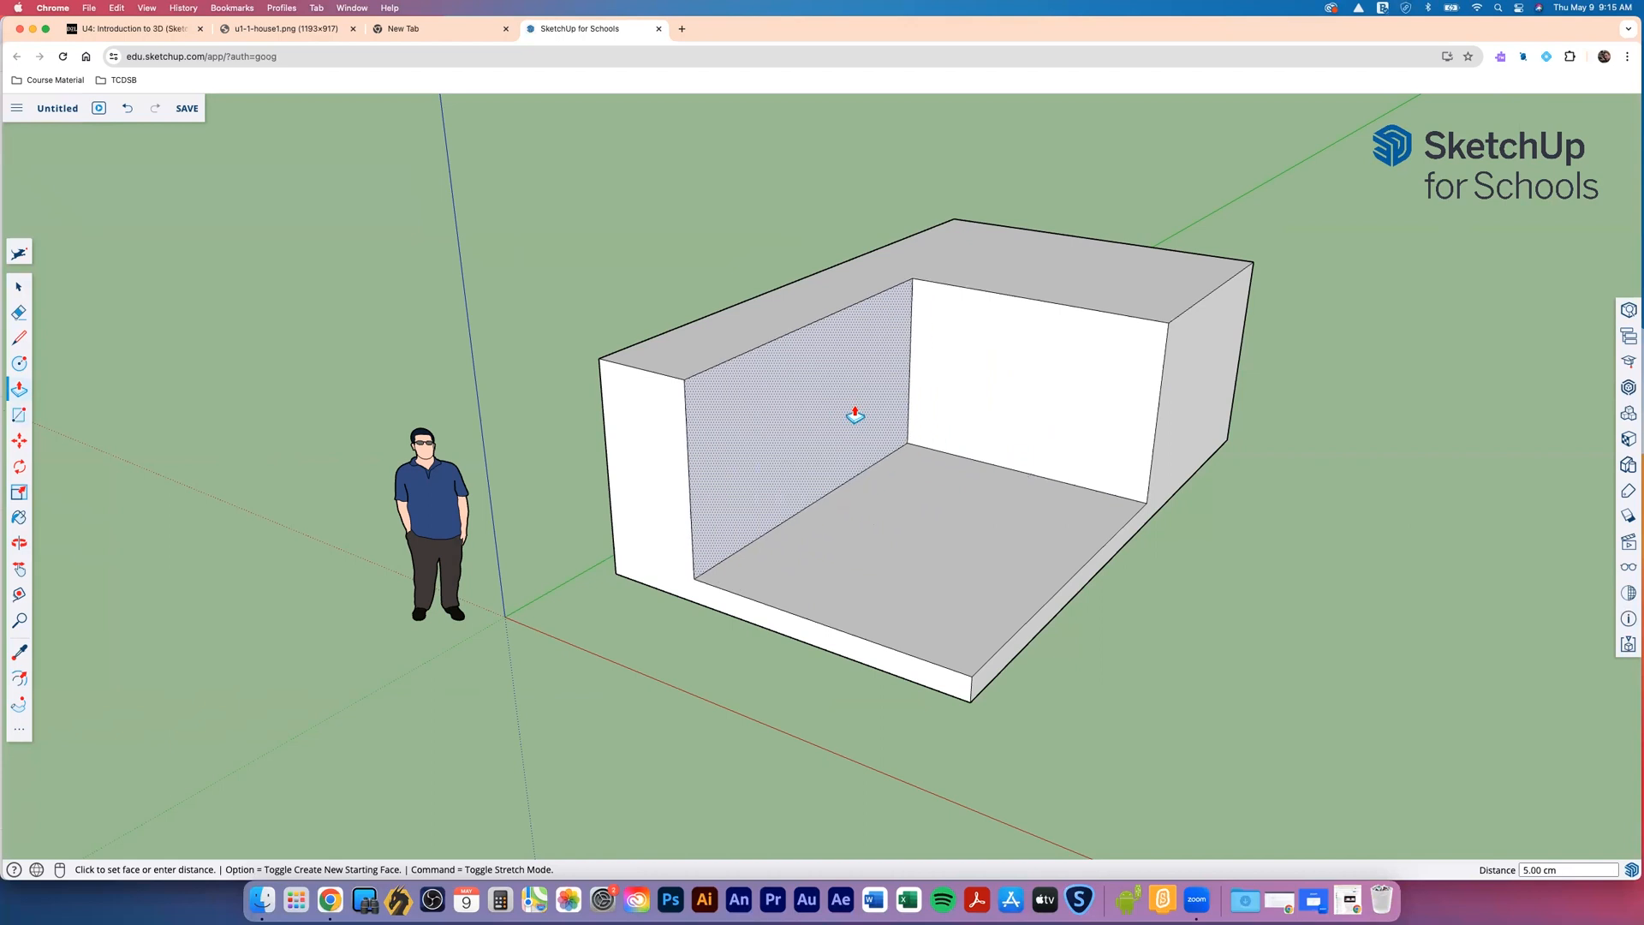
left_click(856, 420)
left_click(881, 499)
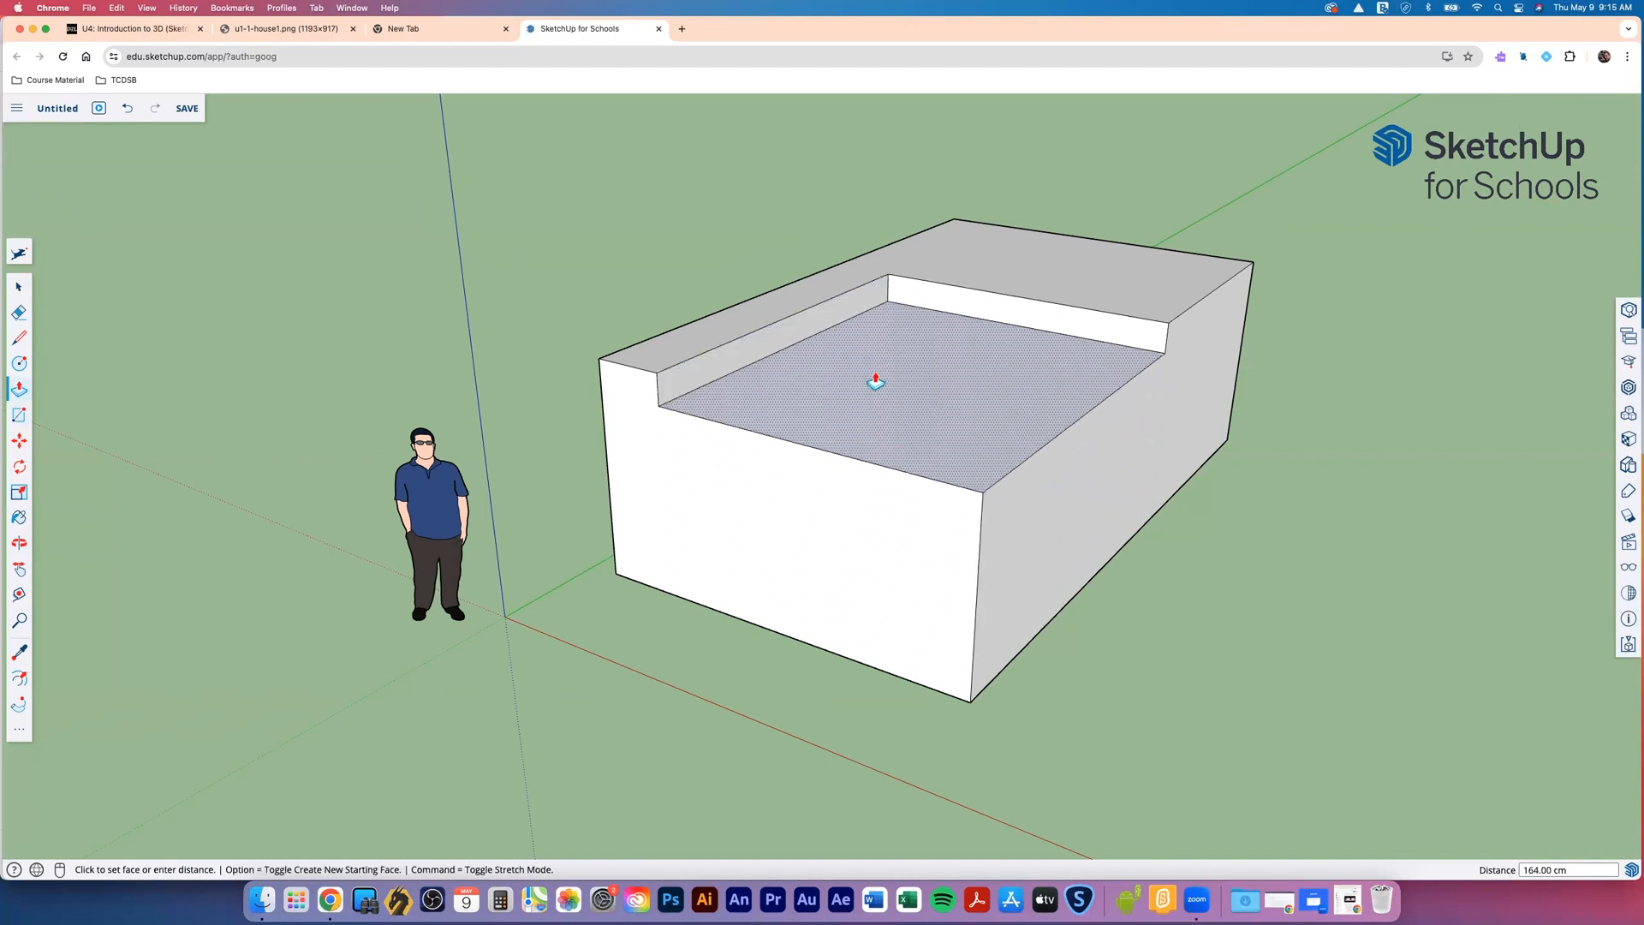
left_click(867, 500)
left_click(988, 394)
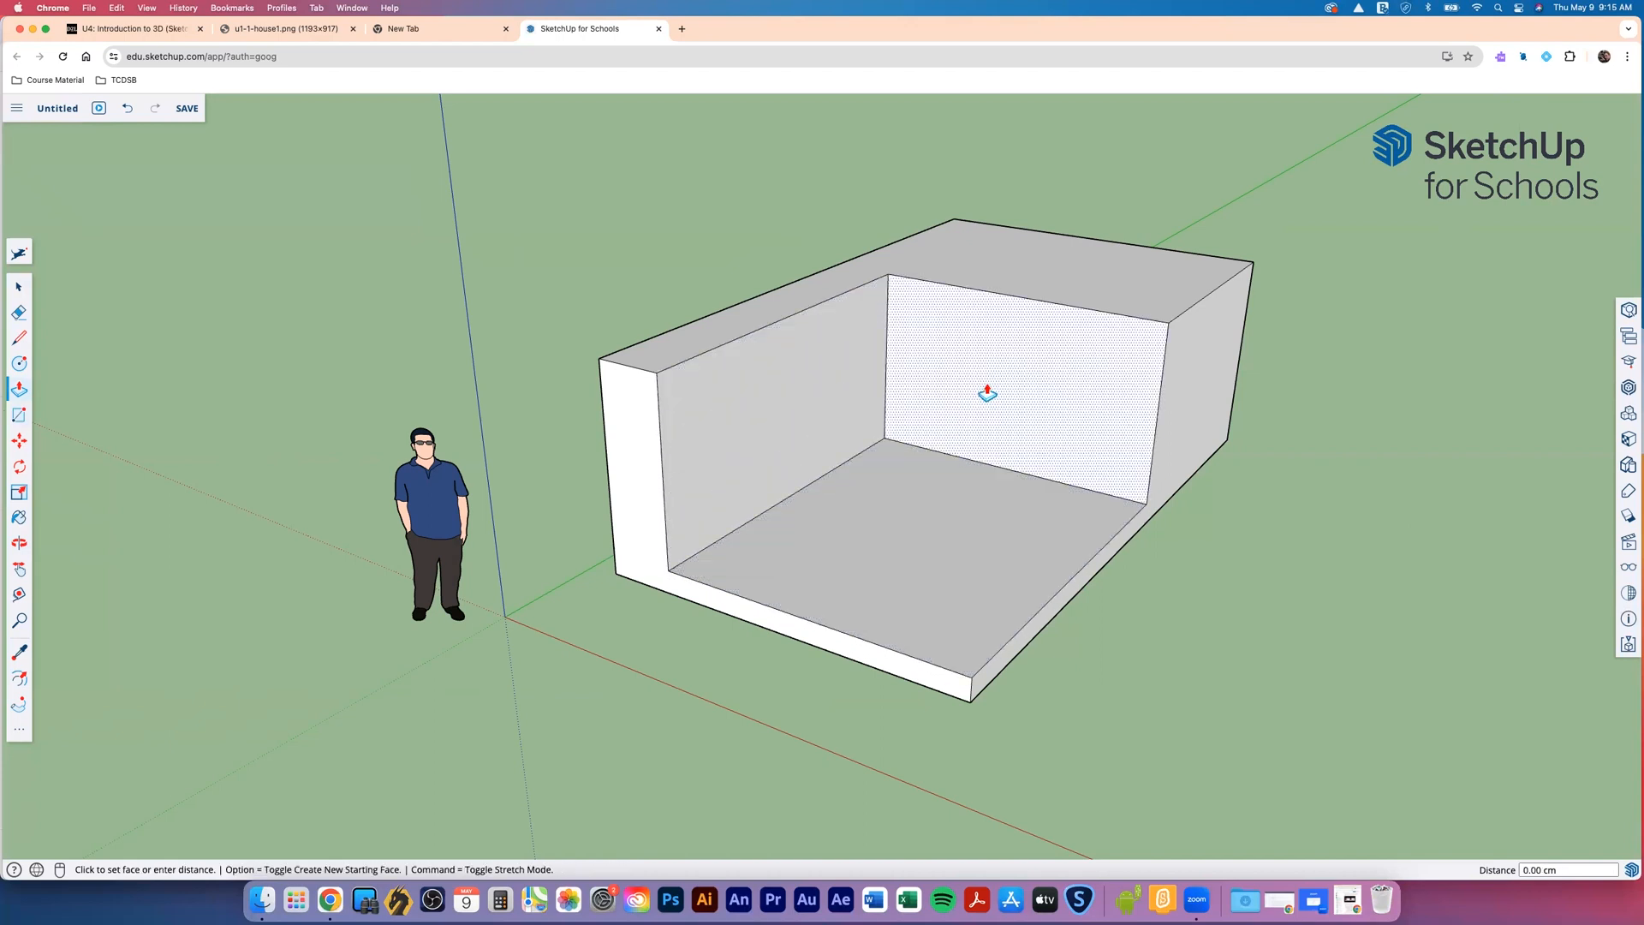
left_click(1006, 424)
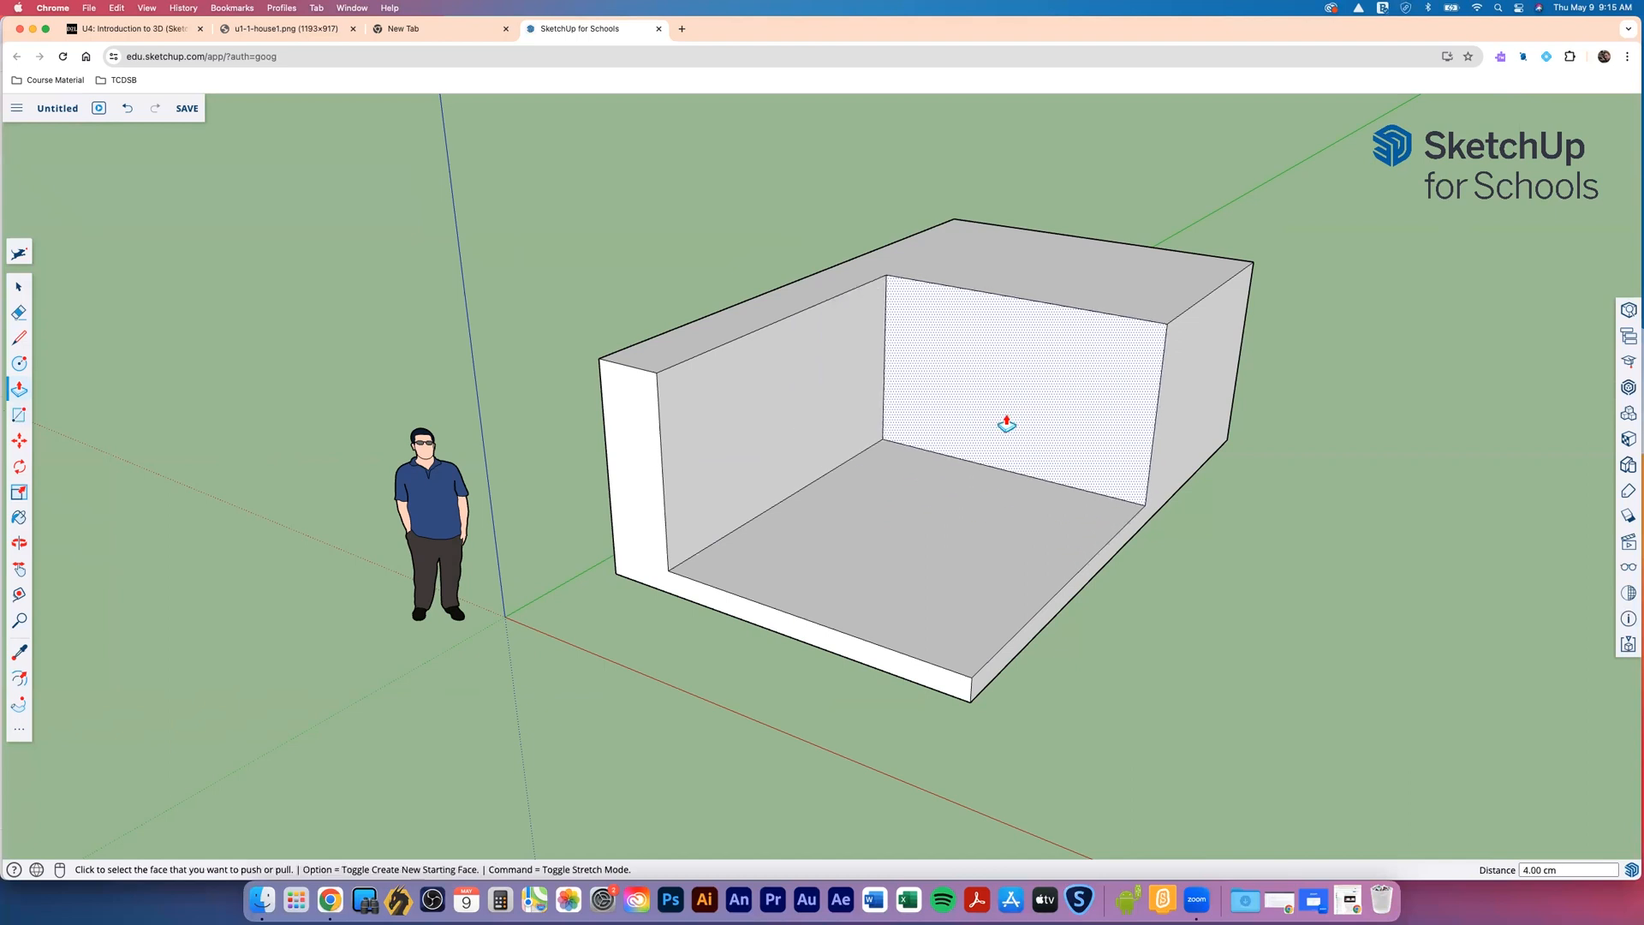
Draw circles with radii of about 55, 81 and 64 cm on the cut-out's side wall, floor and back wall
left_click(19, 367)
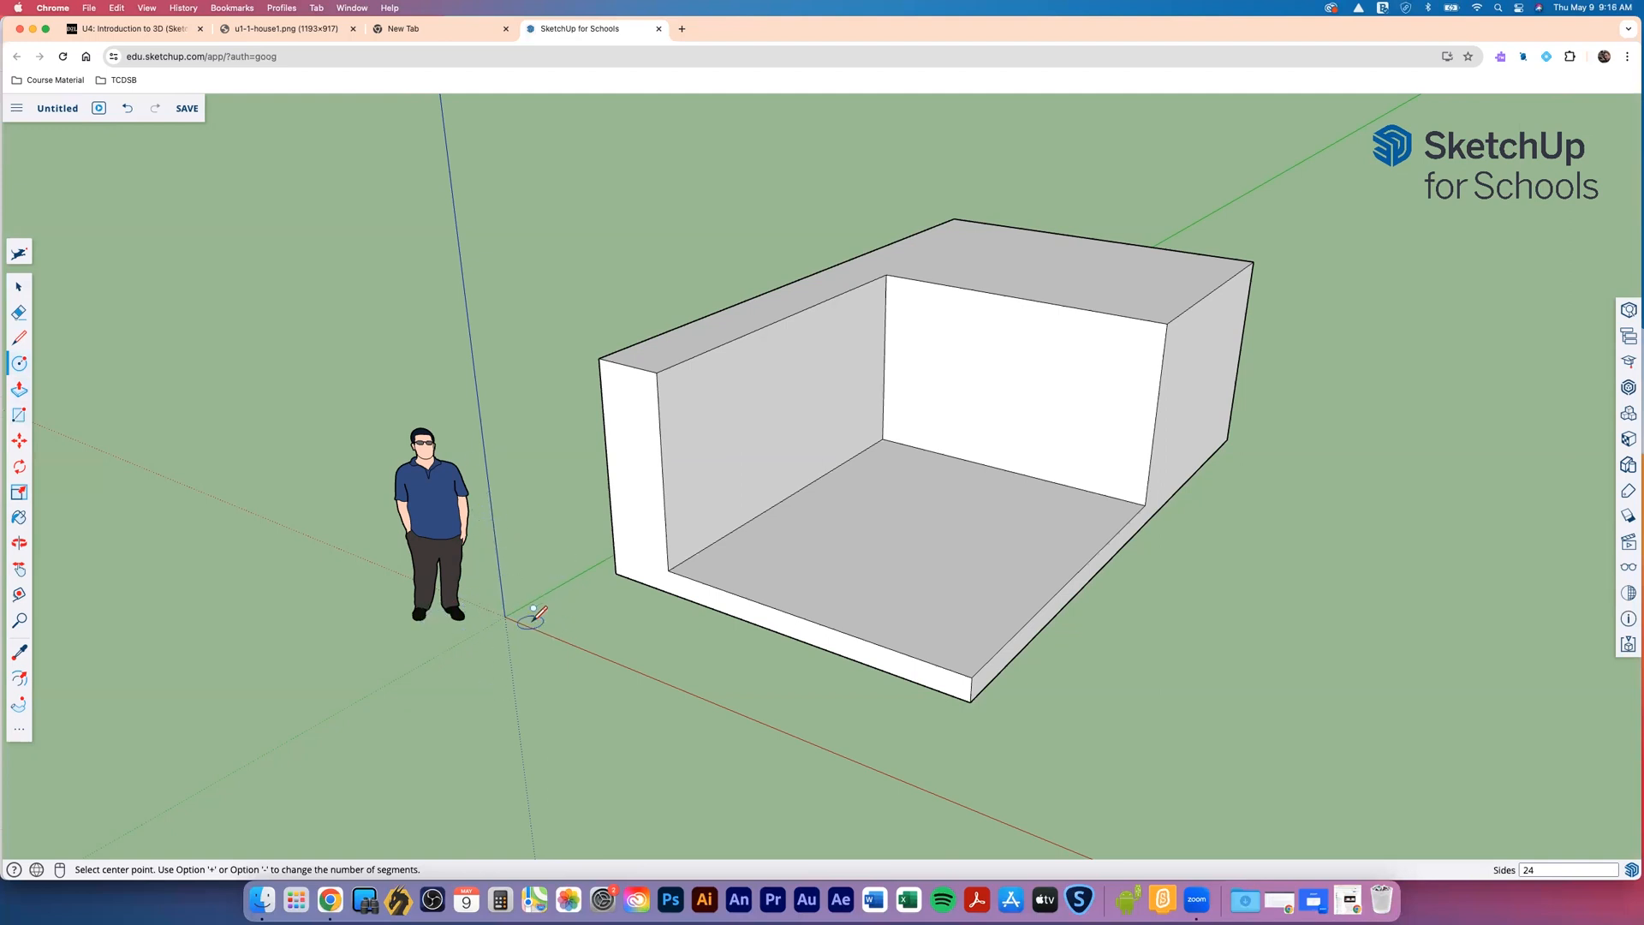
left_click(764, 418)
left_click(796, 444)
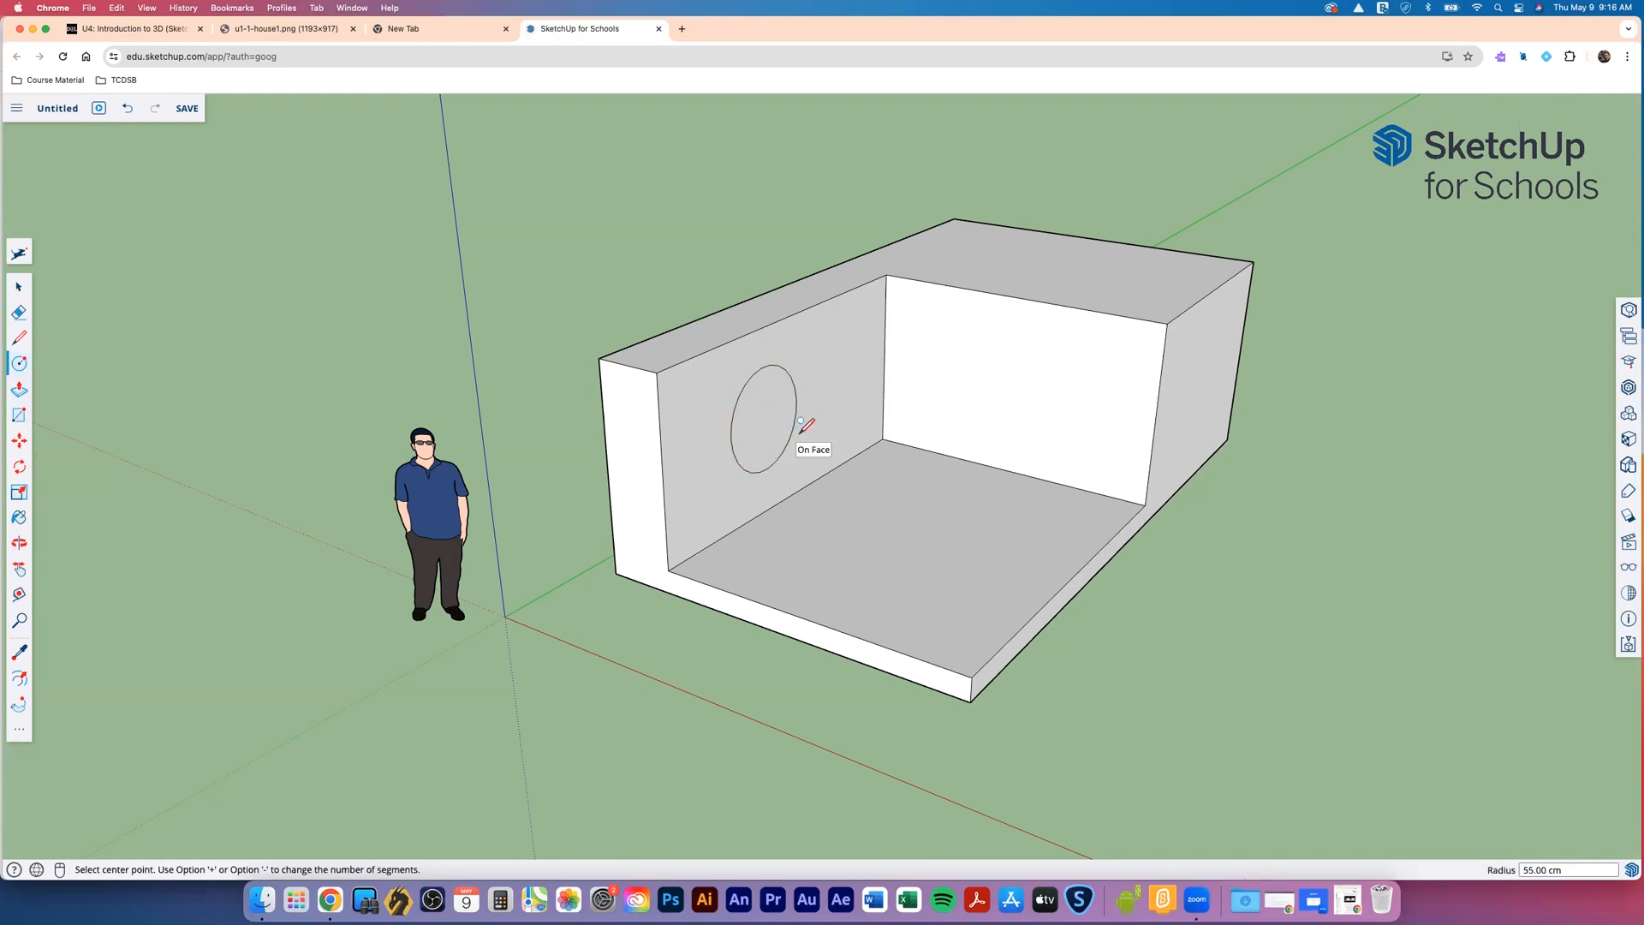
left_click(912, 527)
left_click(966, 555)
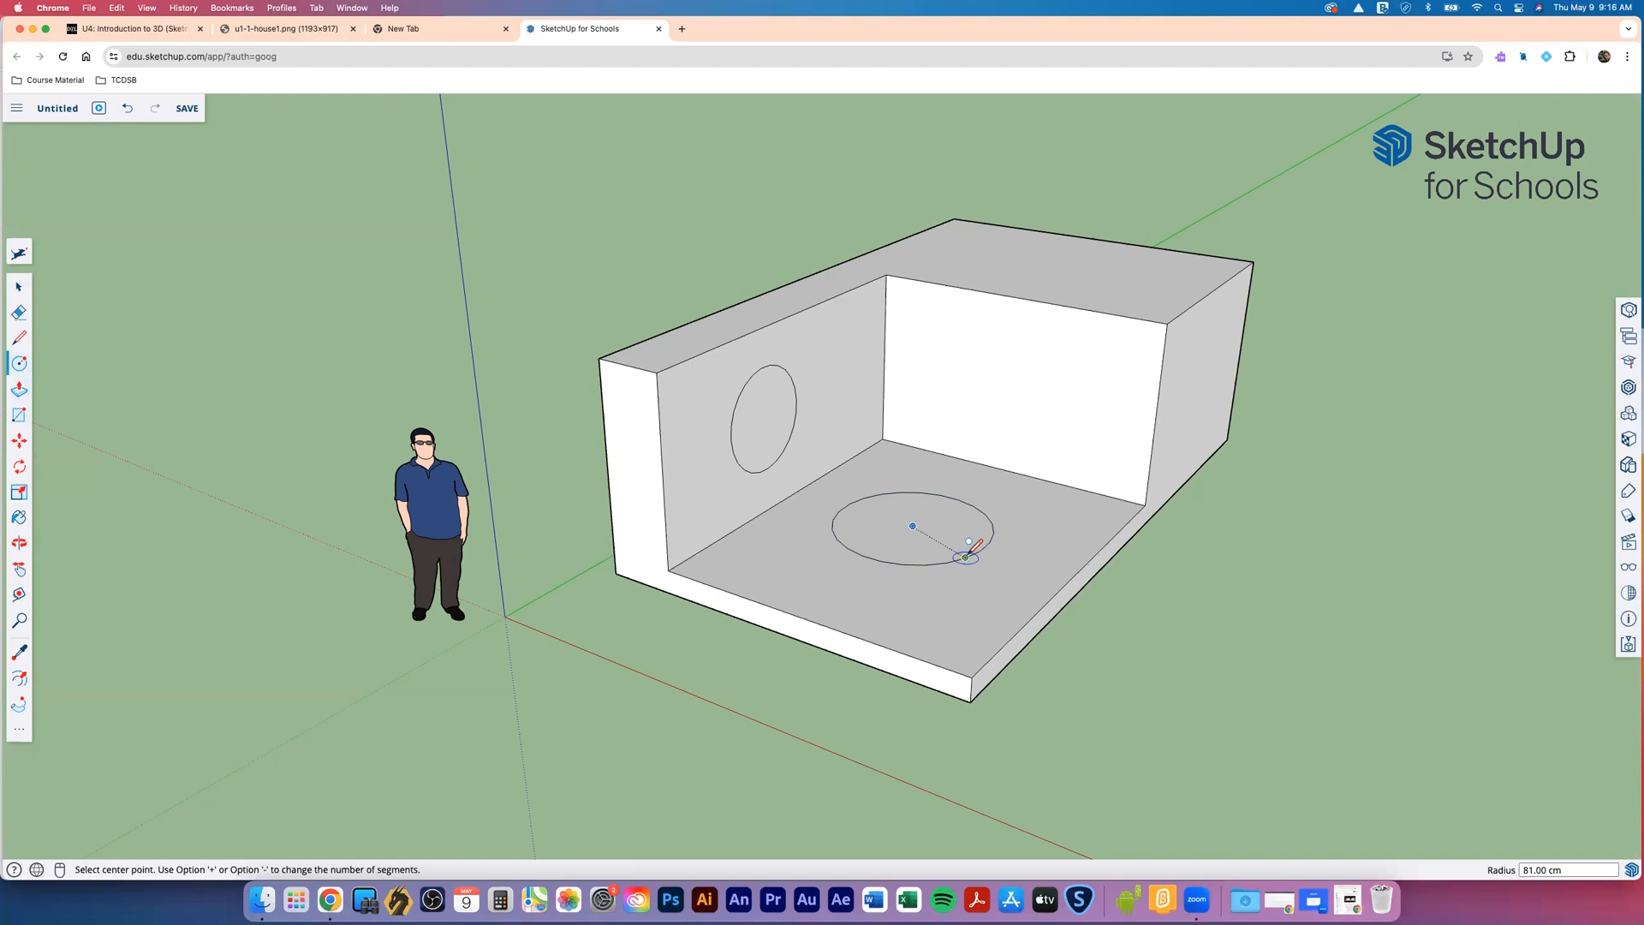
left_click(1022, 368)
left_click(1062, 420)
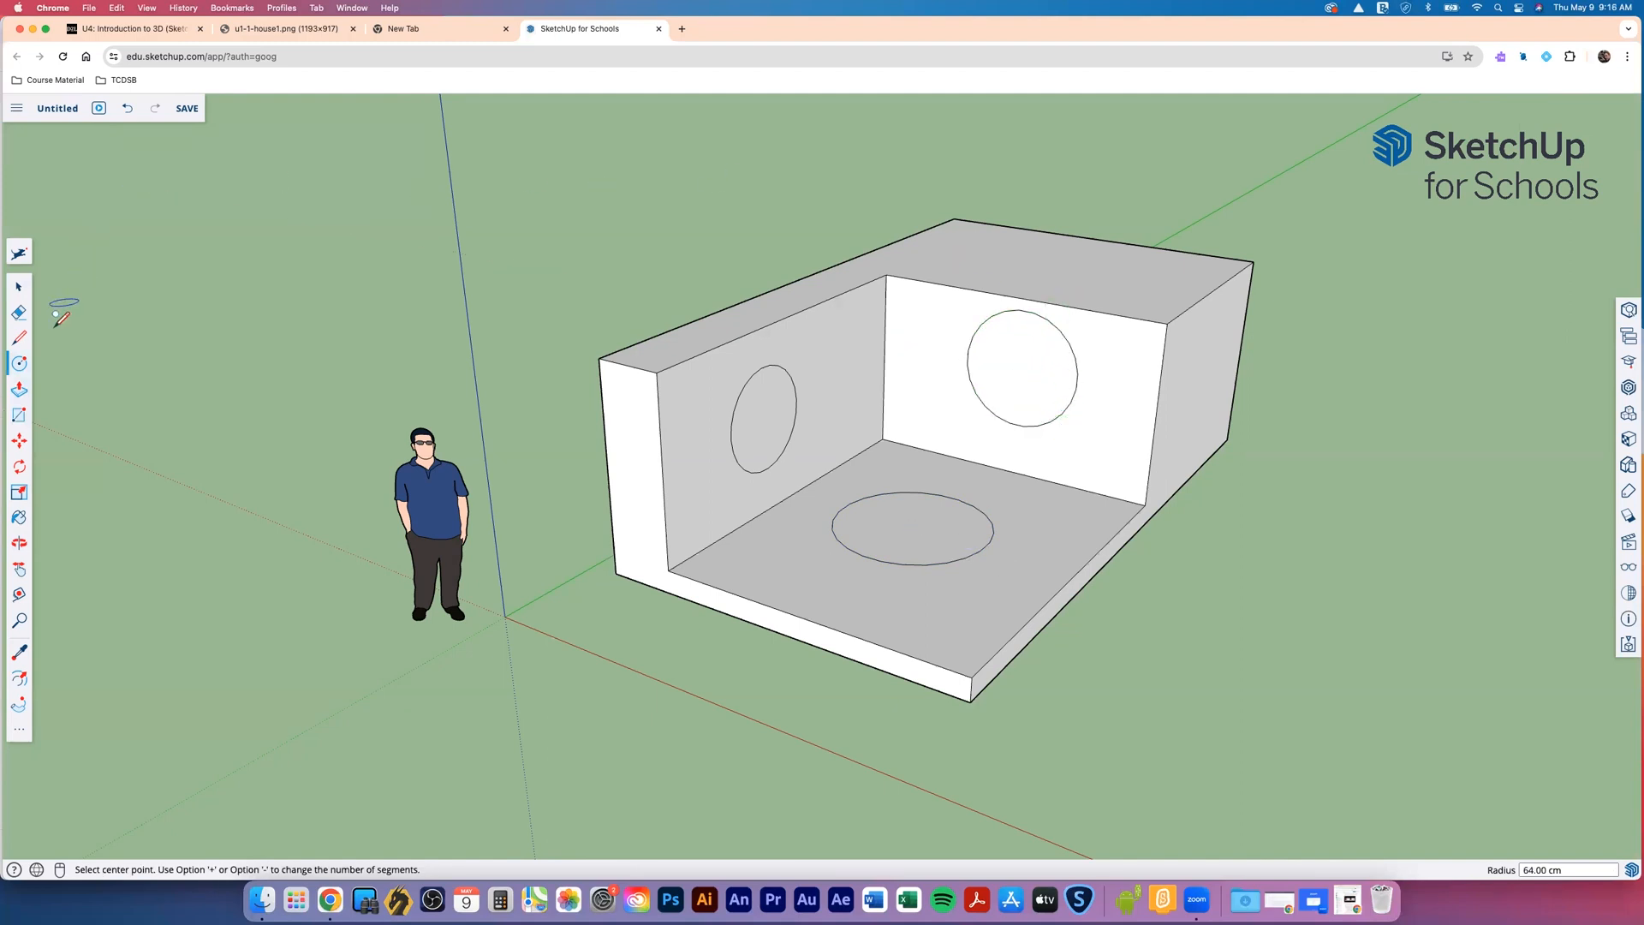
Pull the side wall's circle out into a cylinder and push the back wall's circle about 73 cm inward as a hole
left_click(19, 392)
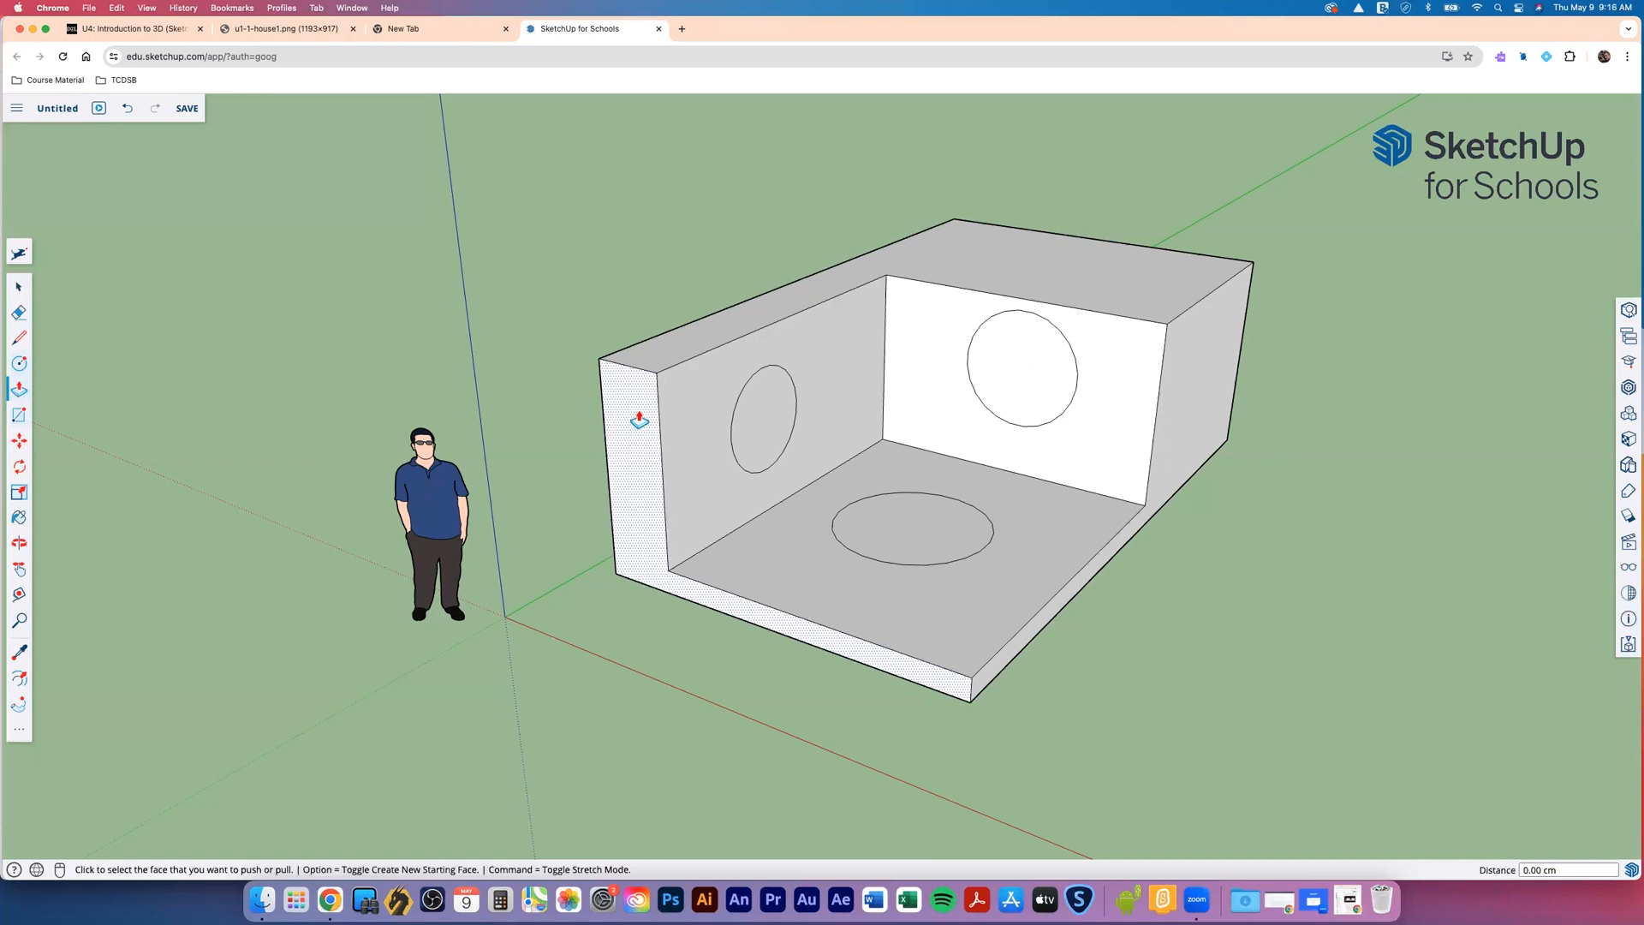
left_click(746, 429)
left_click(911, 479)
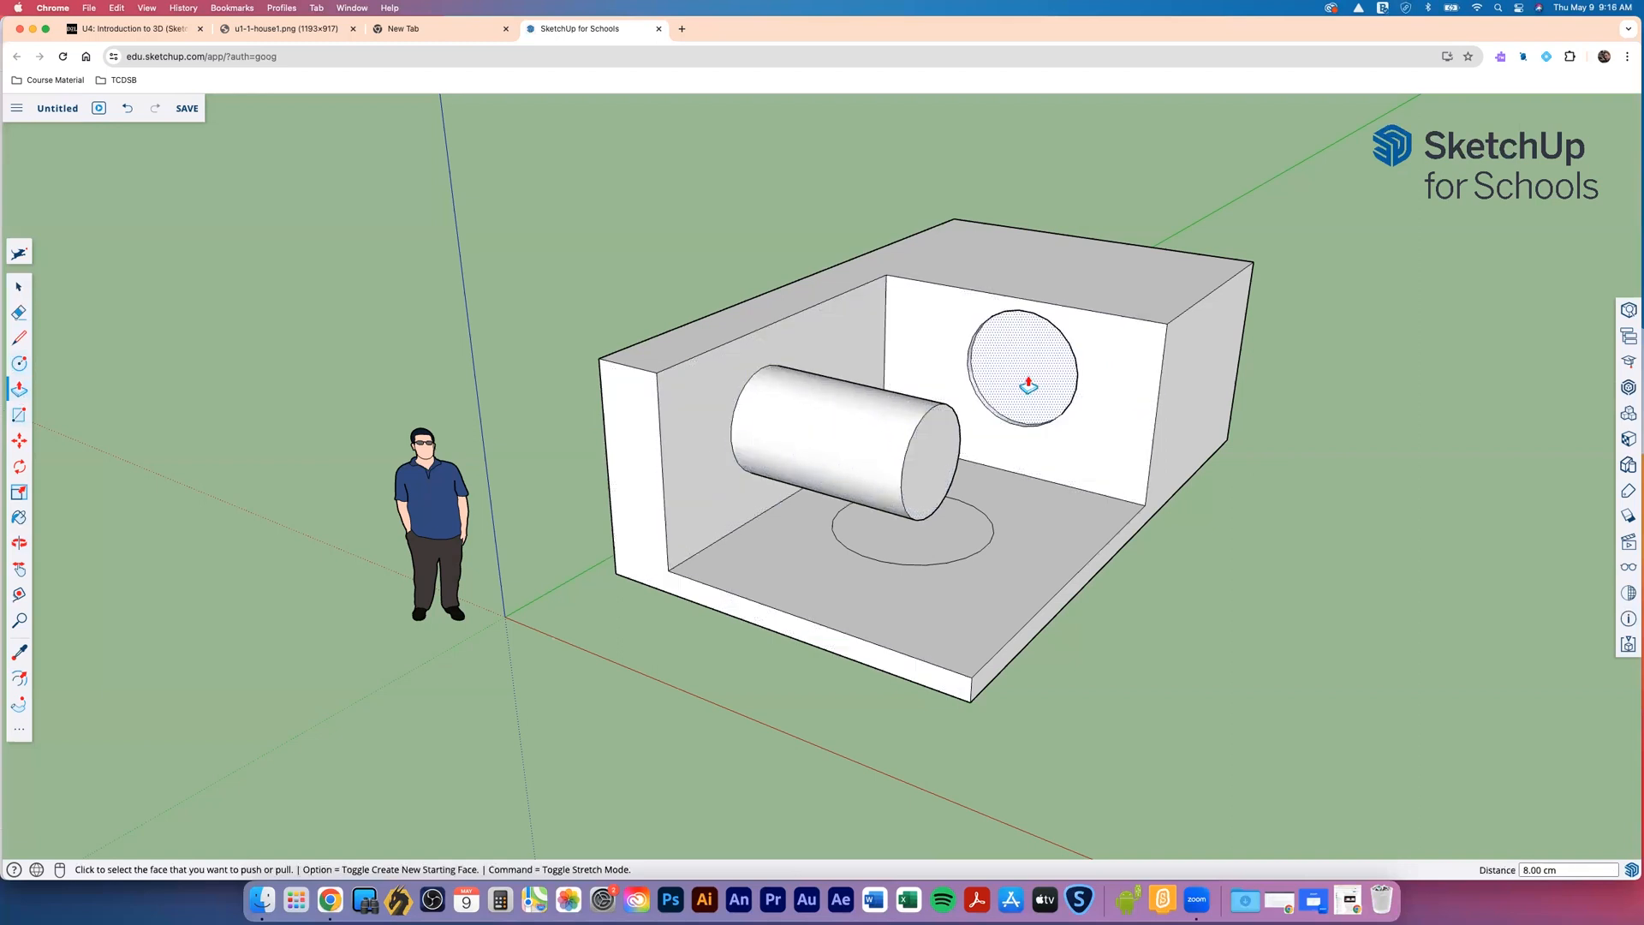
left_click(1030, 385)
left_click(1051, 354)
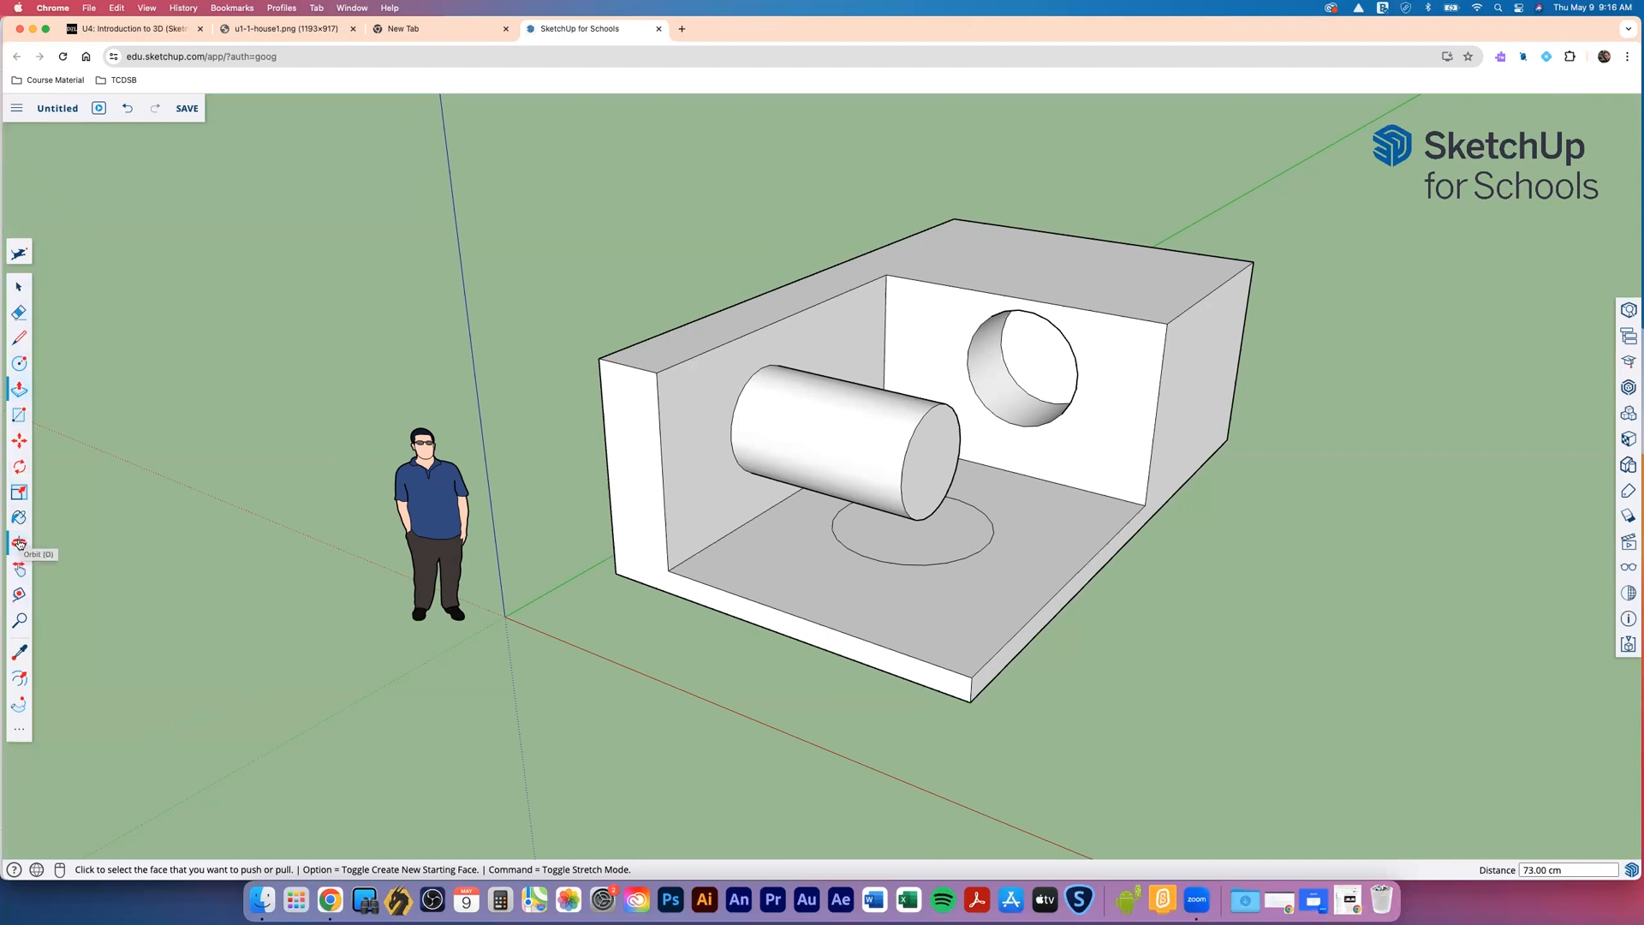
Examine the box, cylinder and hole from several angles and distances using Orbit, Pan and Zoom
left_click(18, 573)
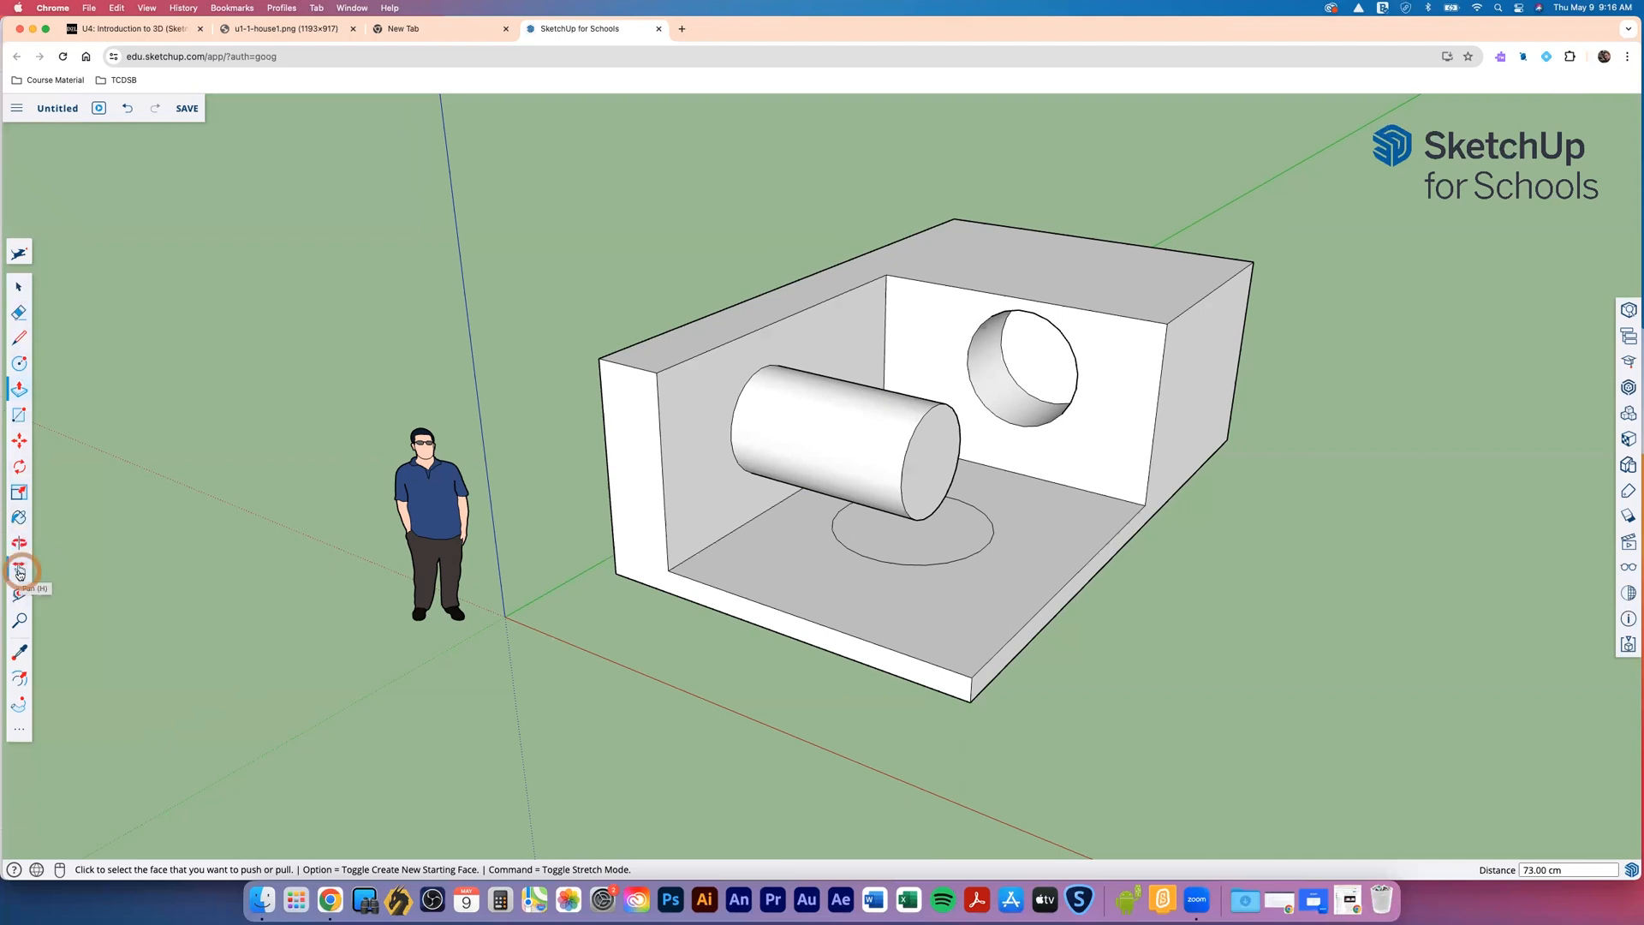
left_click(17, 624)
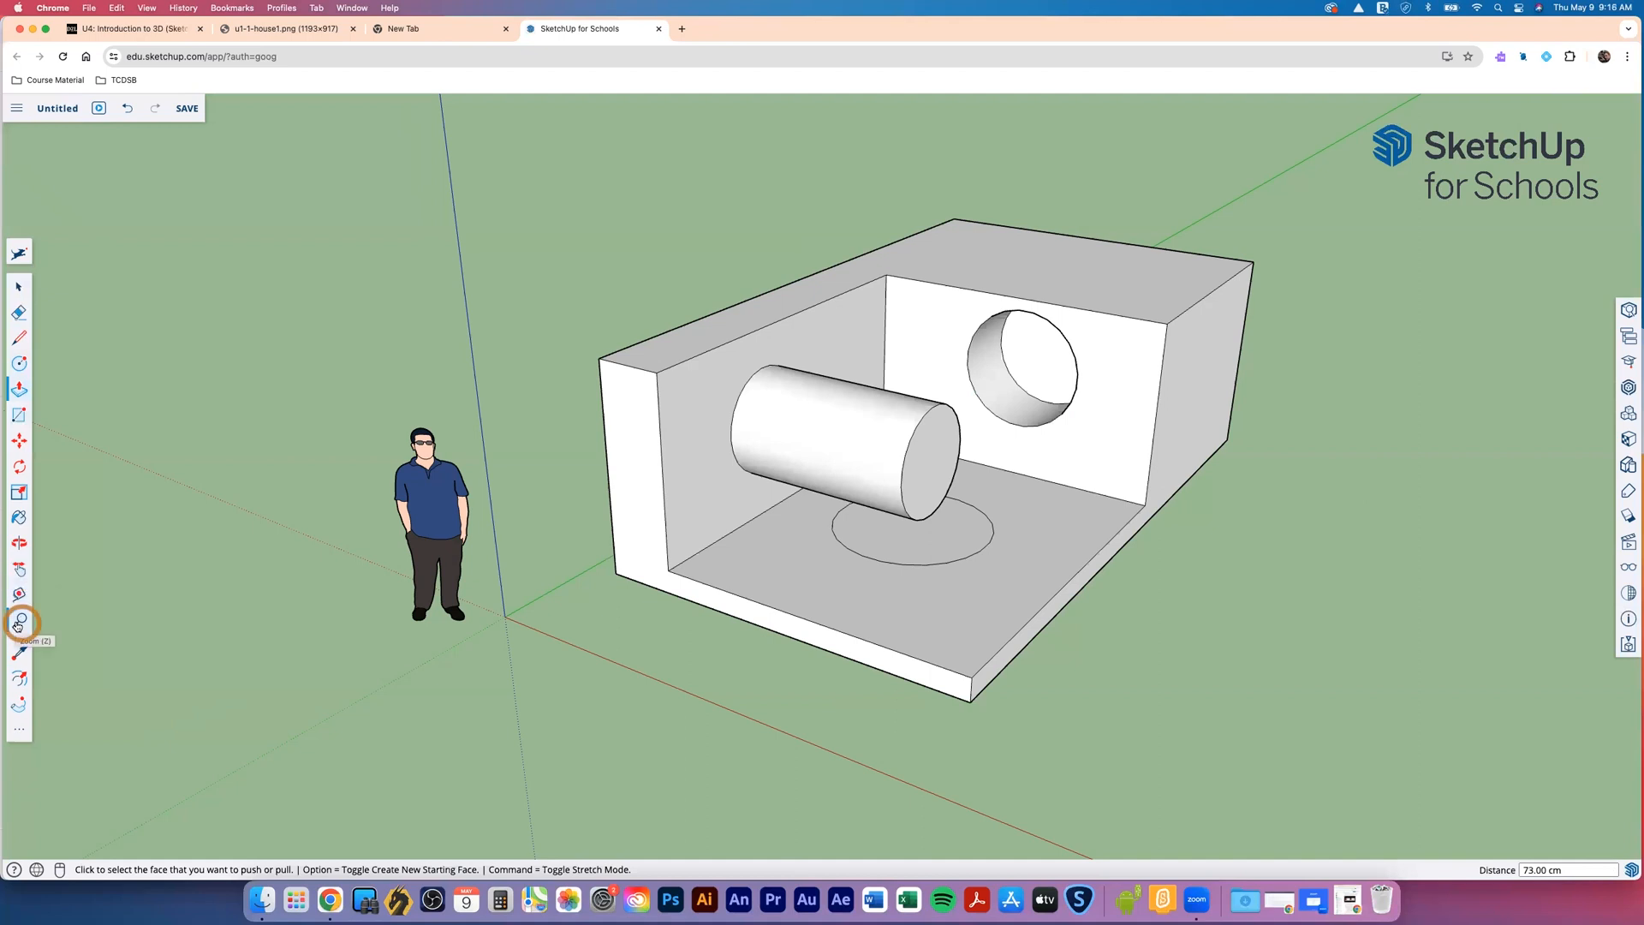
left_click(19, 545)
left_click_drag(975, 453, 720, 532)
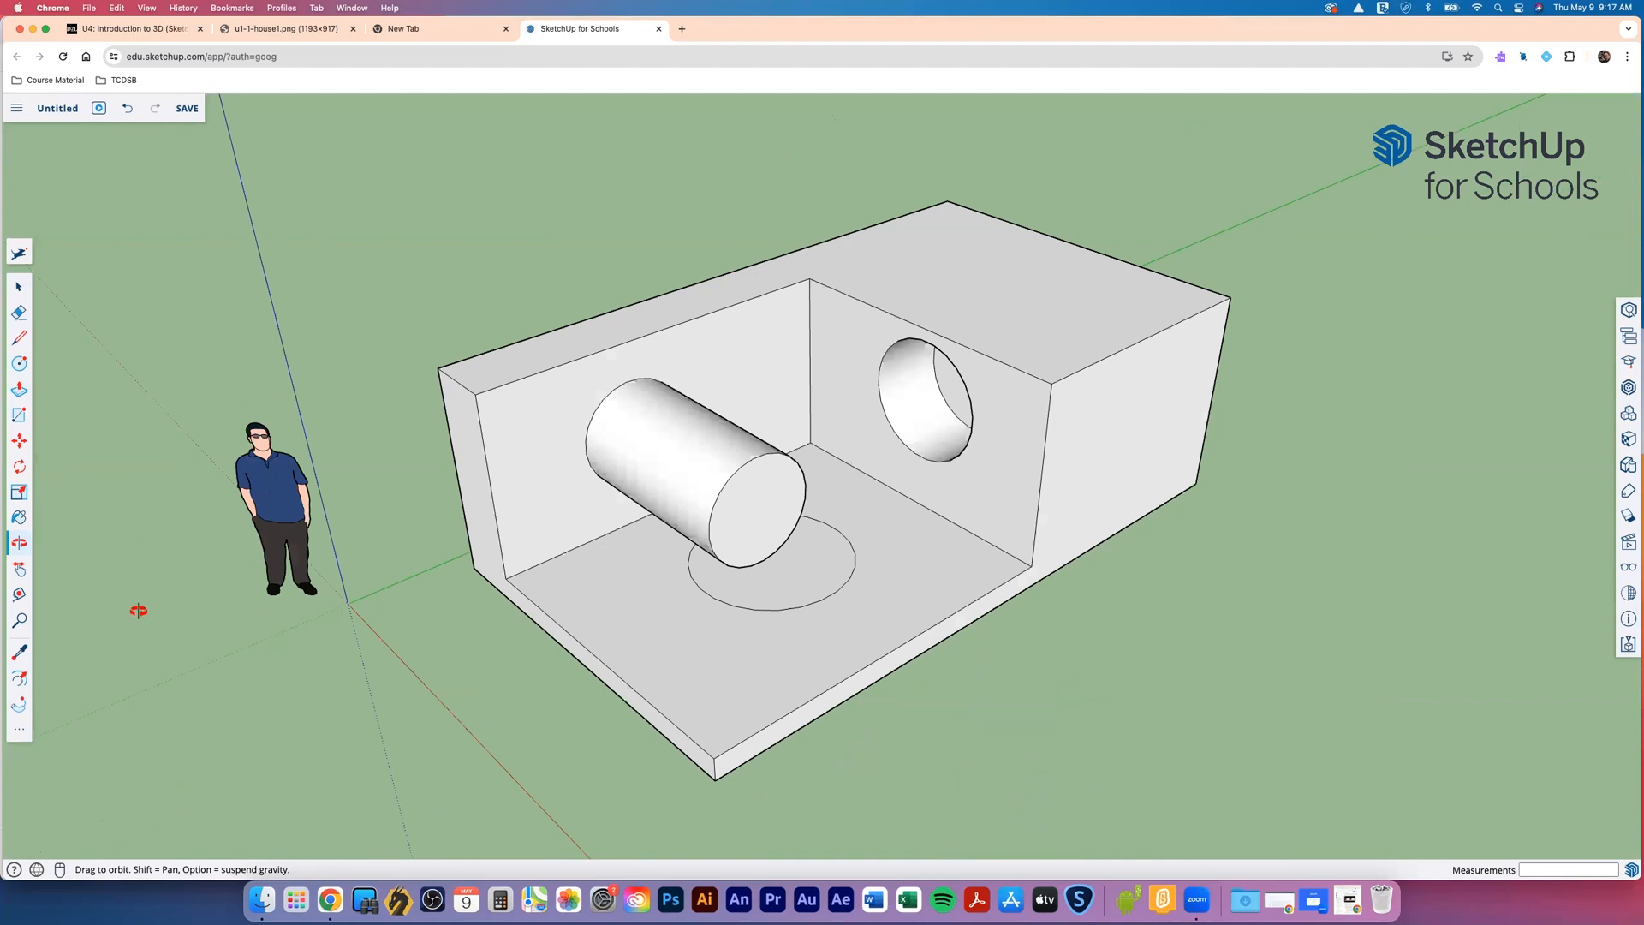
left_click(20, 570)
left_click_drag(917, 522, 955, 563)
left_click(21, 620)
left_click_drag(842, 450, 714, 368)
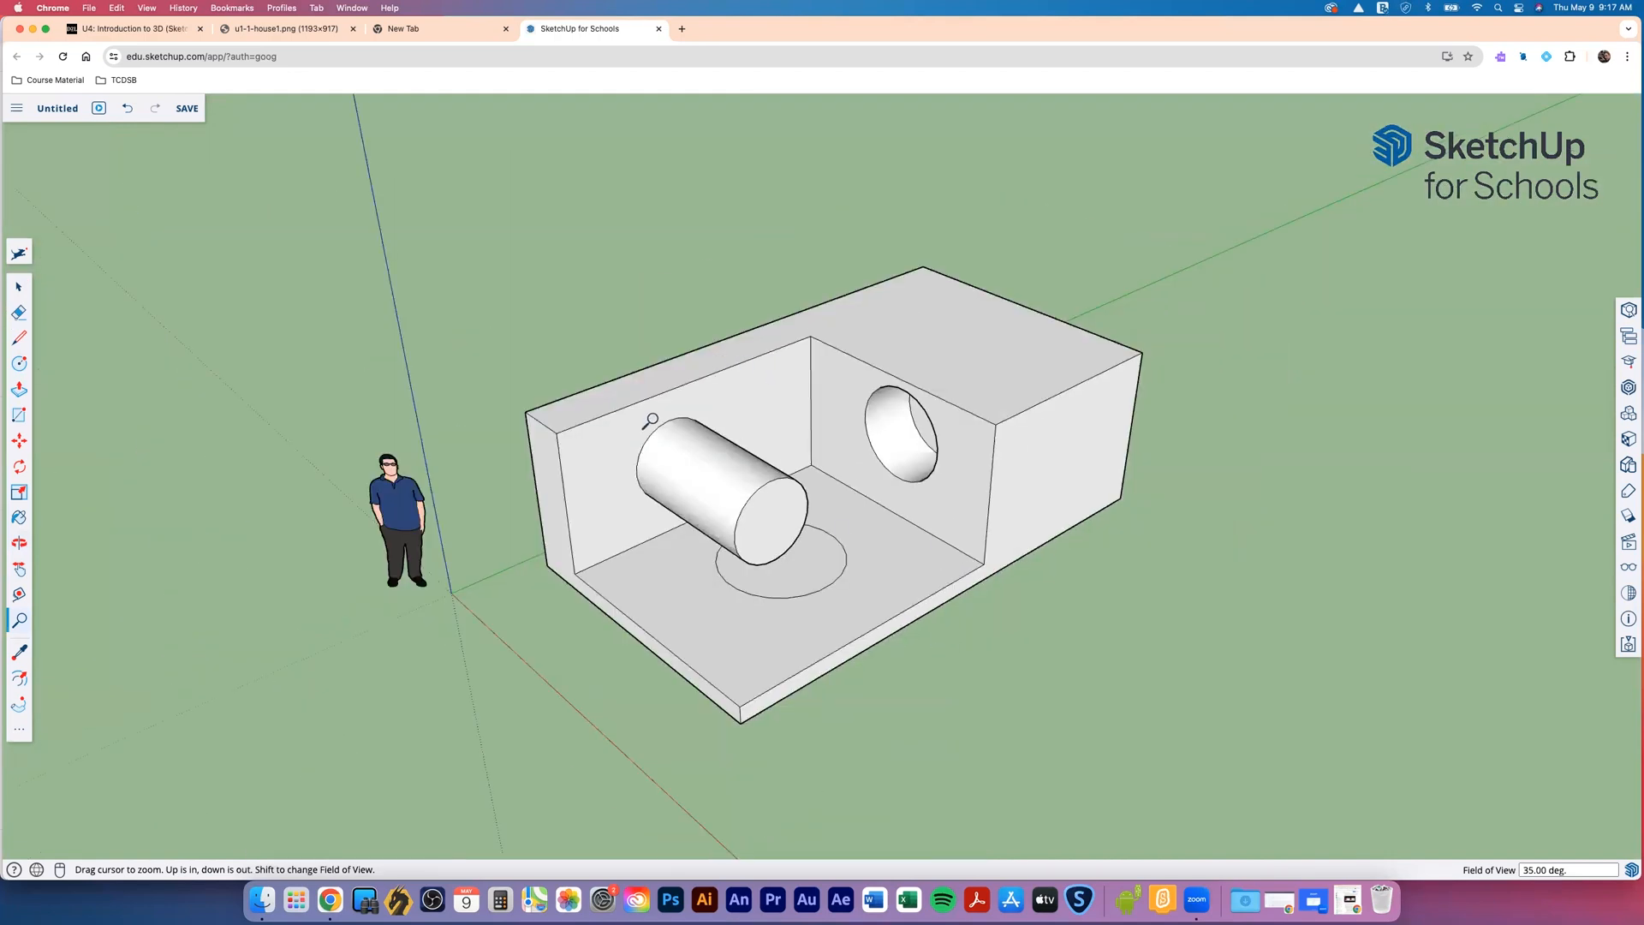
left_click(20, 545)
left_click_drag(626, 468, 6, 614)
left_click(22, 621)
left_click_drag(803, 536, 813, 465)
left_click(17, 569)
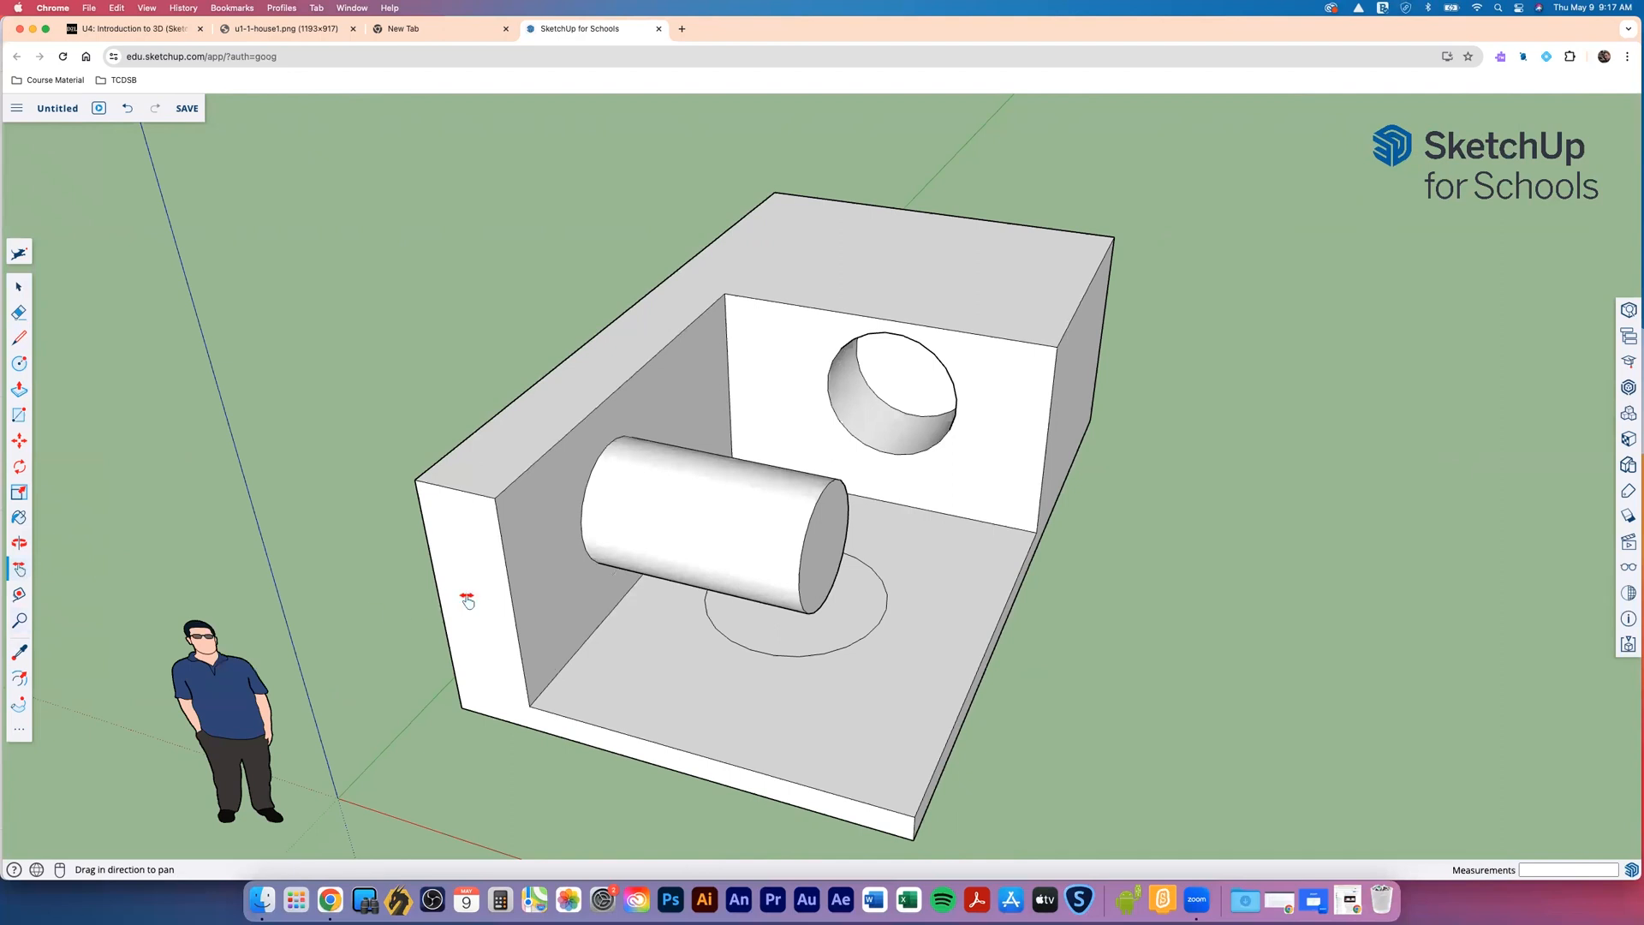
left_click_drag(467, 601, 653, 570)
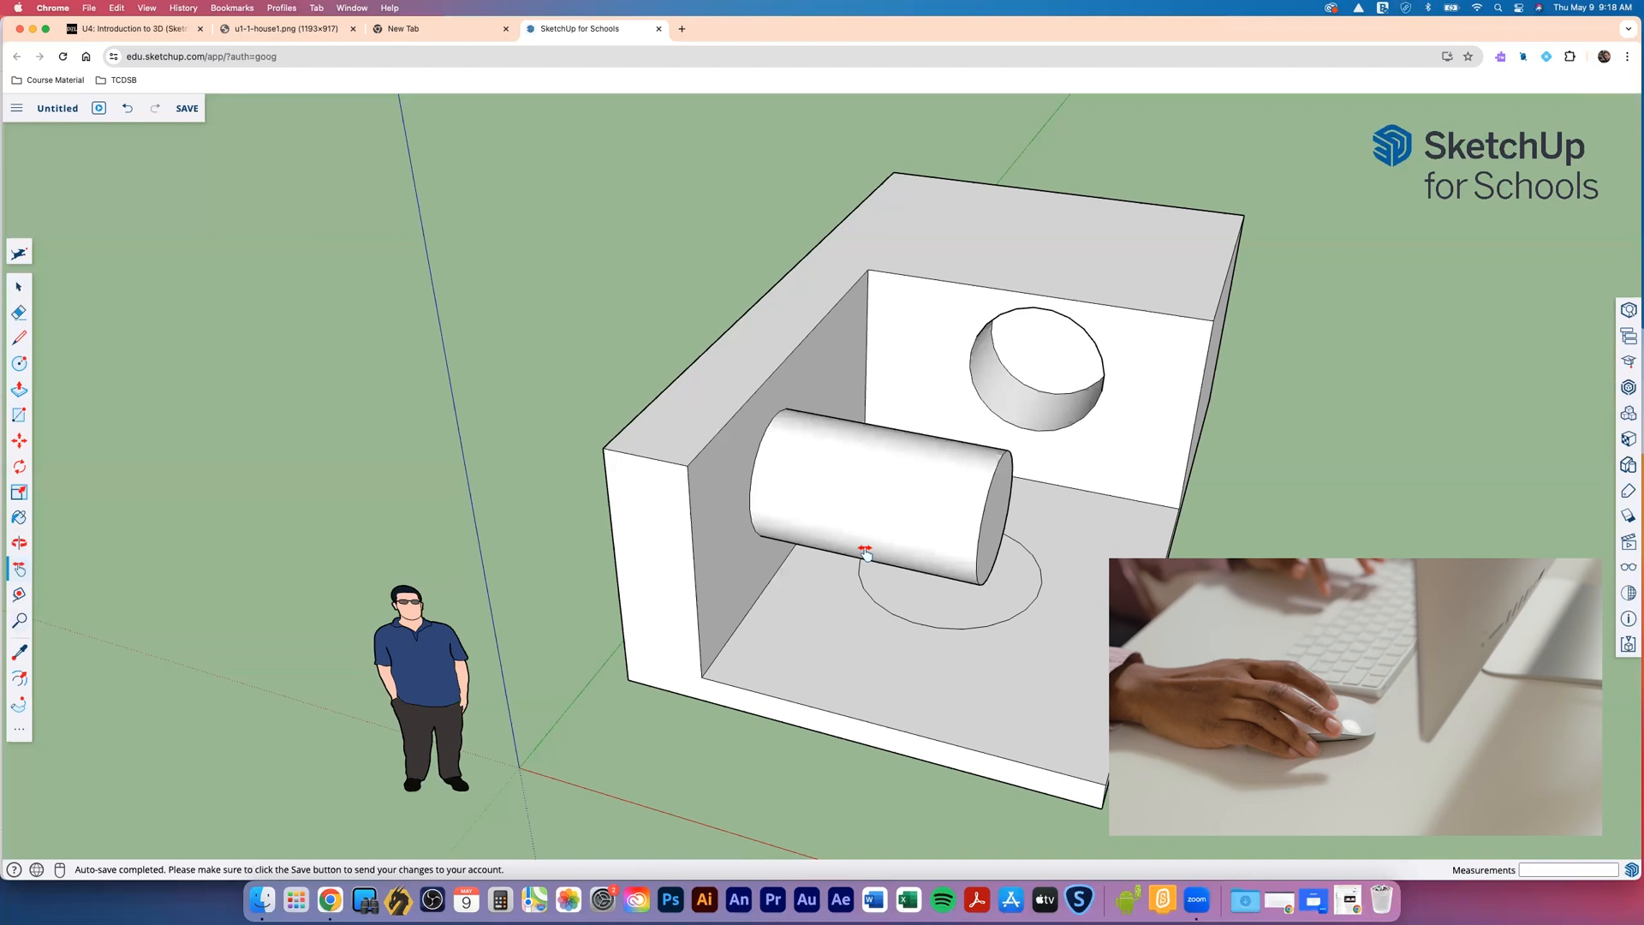
Zoom in and out on individual parts of the model, including the box's top corners and the round hole
scroll(866, 553, "down", 1)
scroll(865, 553, "down", 5)
scroll(866, 553, "up", 6)
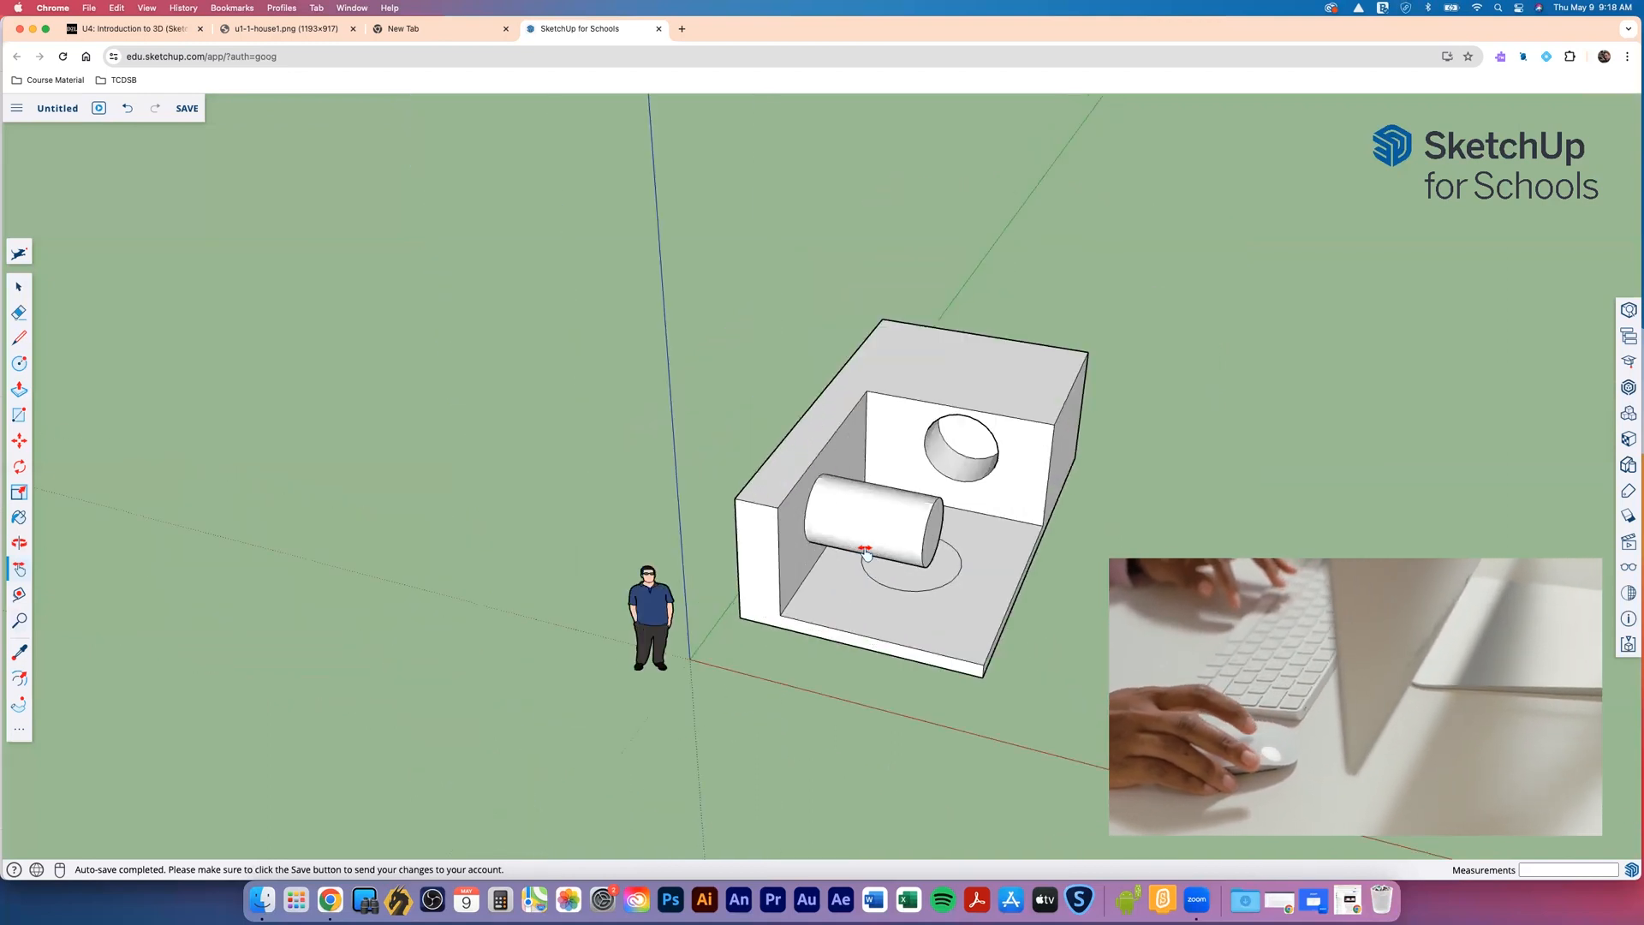
scroll(866, 553, "down", 4)
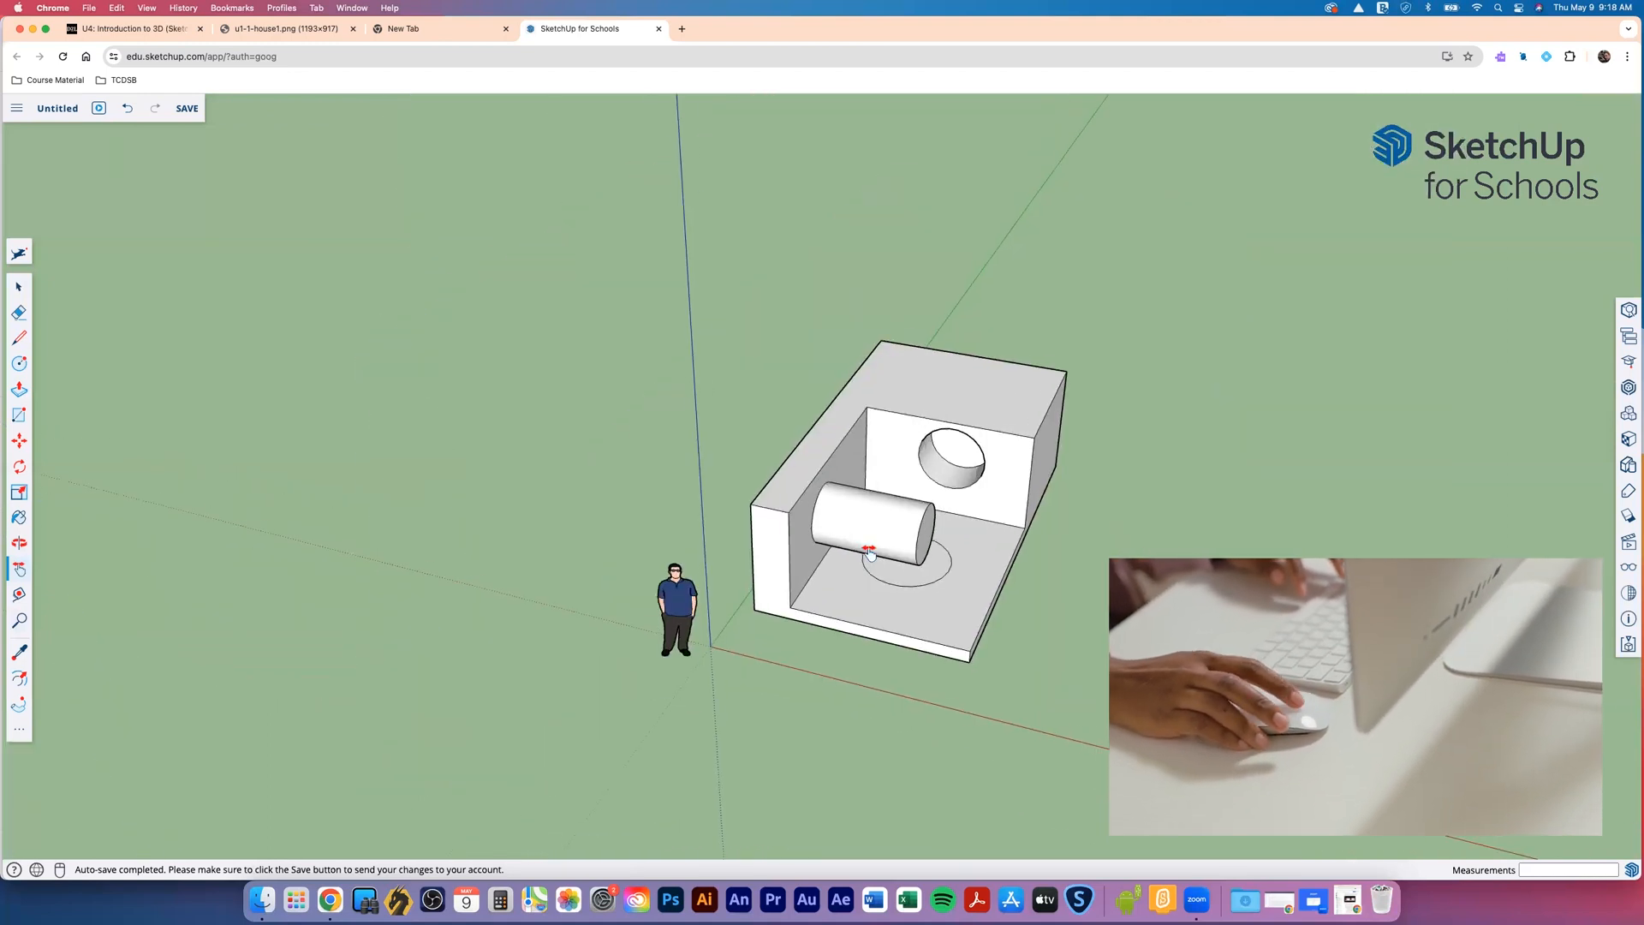
scroll(868, 552, "up", 7)
scroll(868, 553, "down", 2)
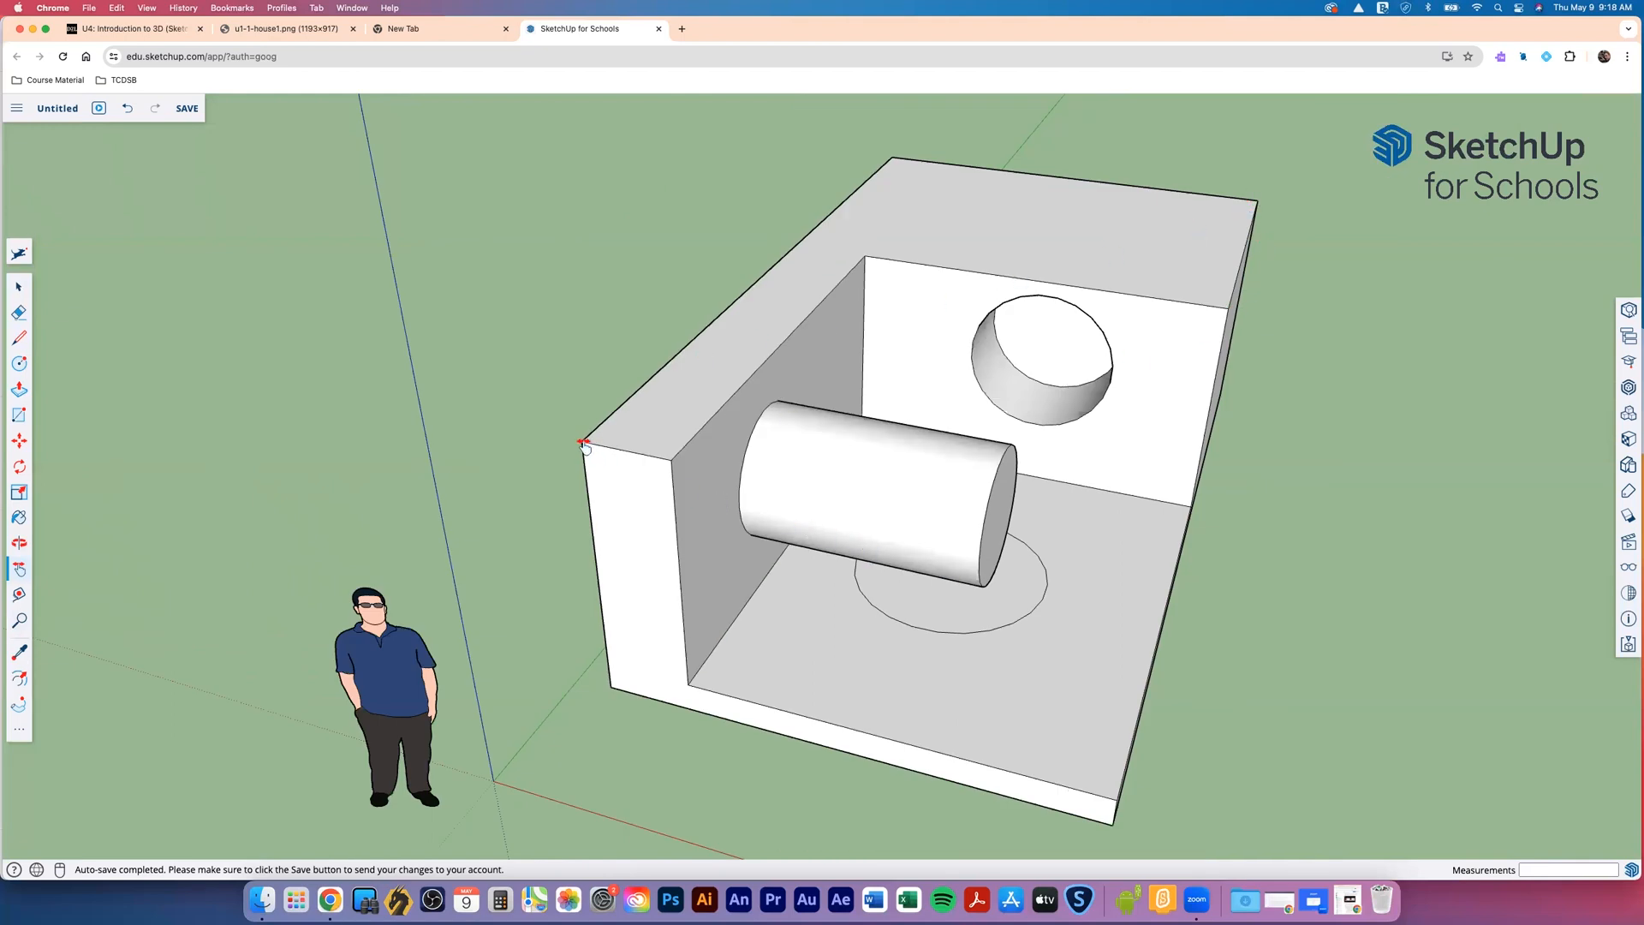
scroll(584, 445, "up", 8)
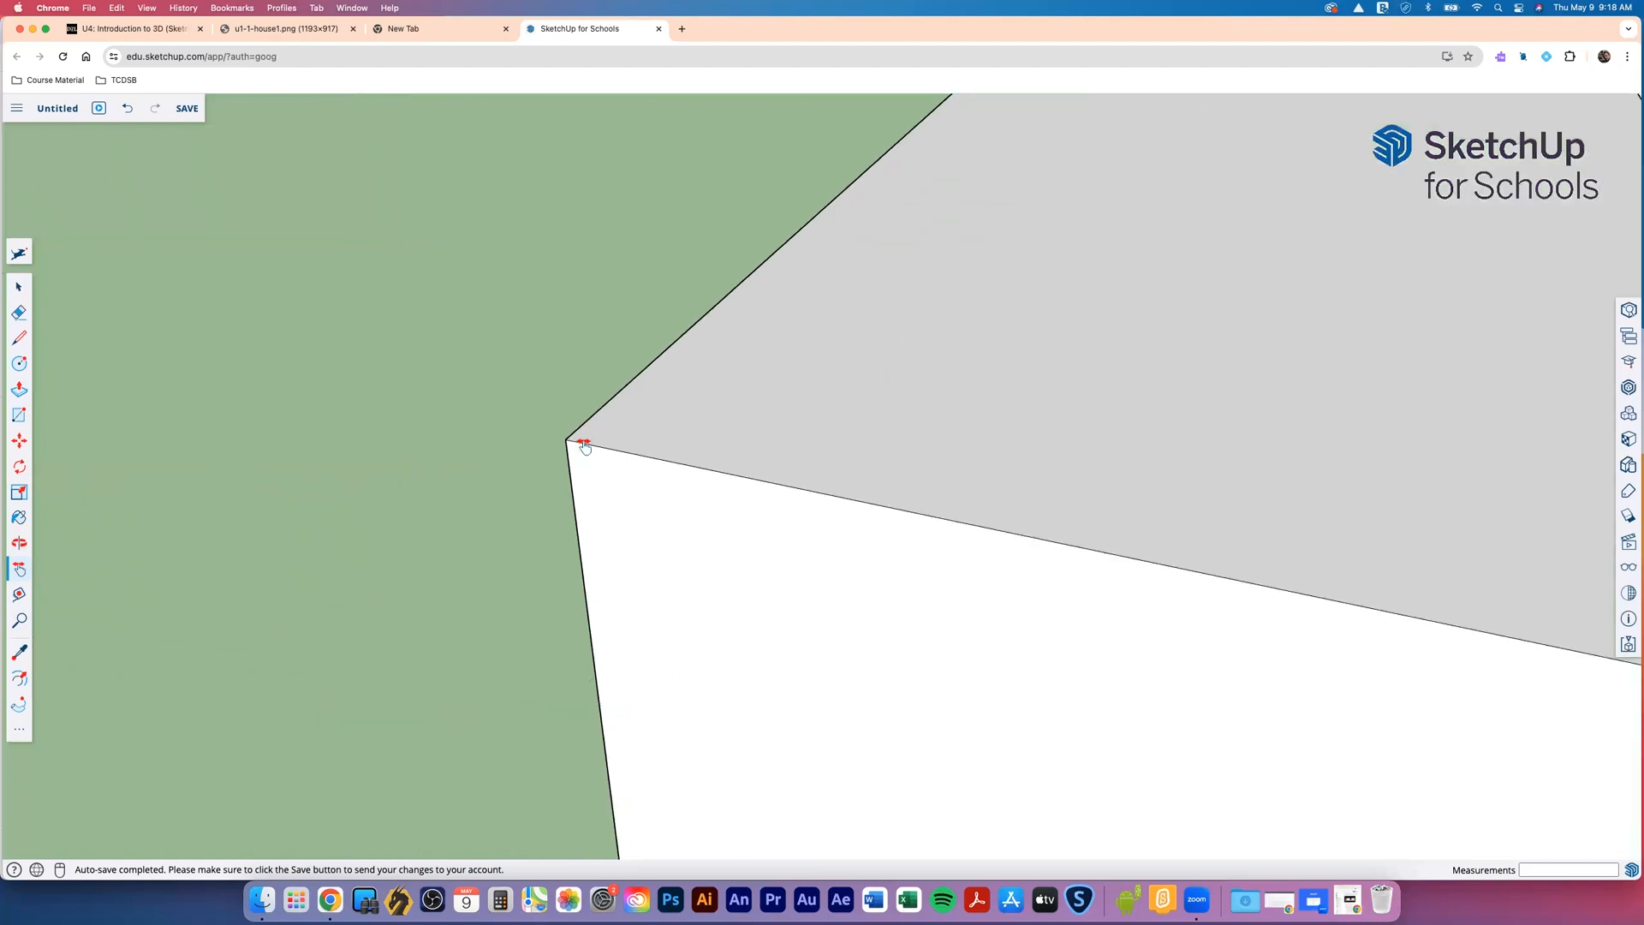
scroll(584, 445, "down", 8)
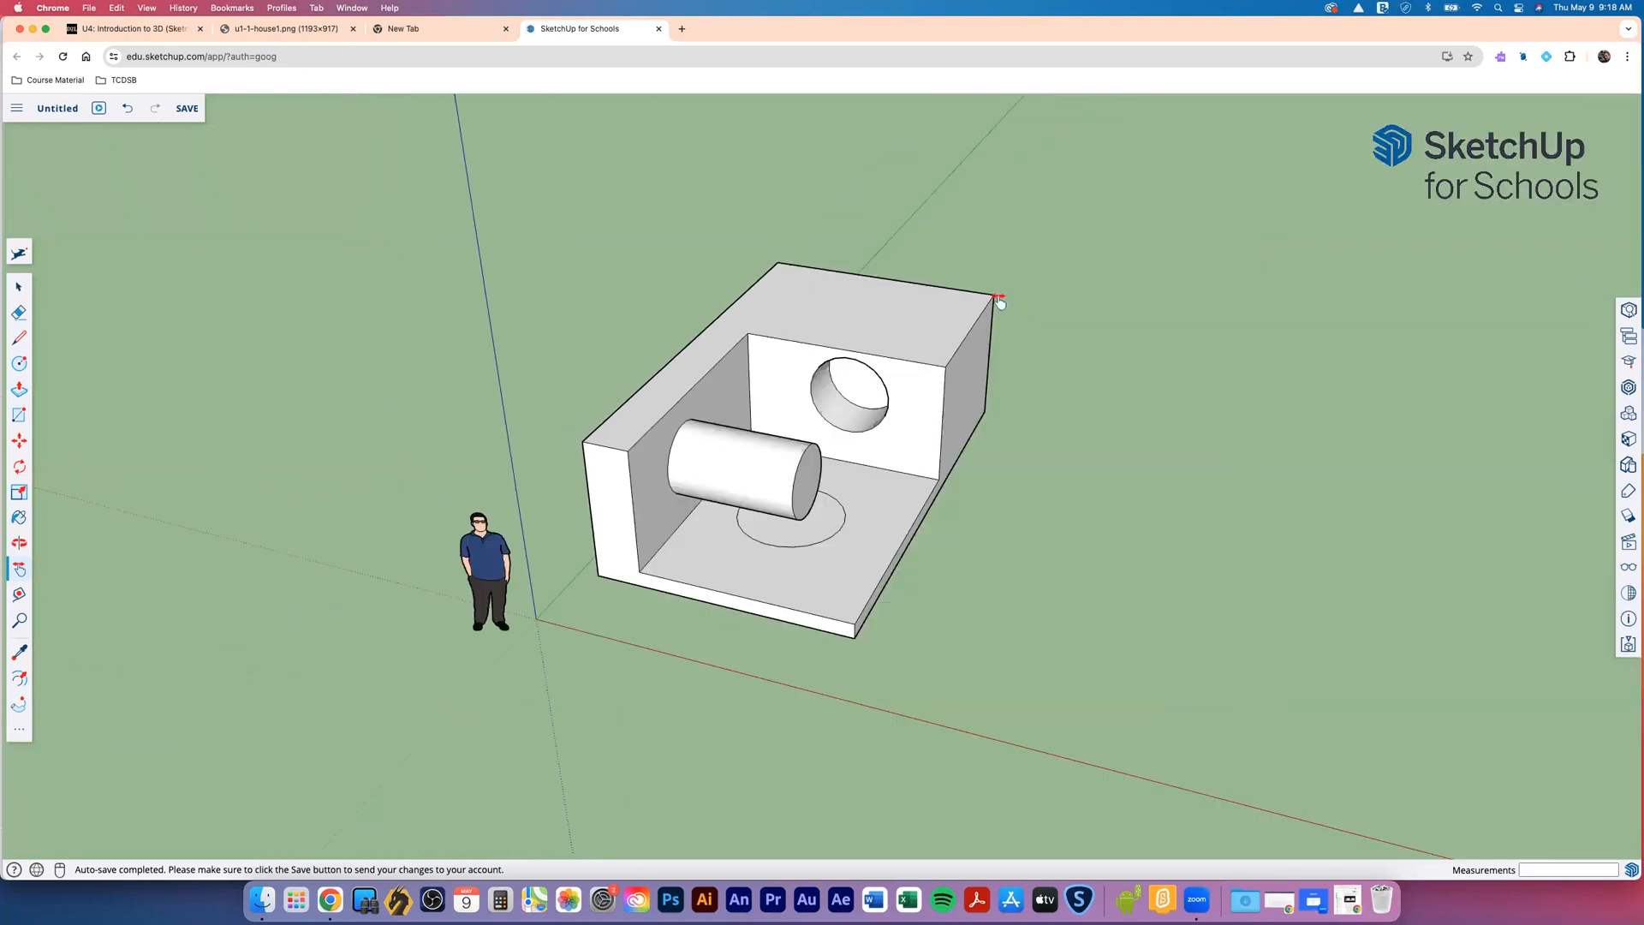
scroll(991, 301, "up", 8)
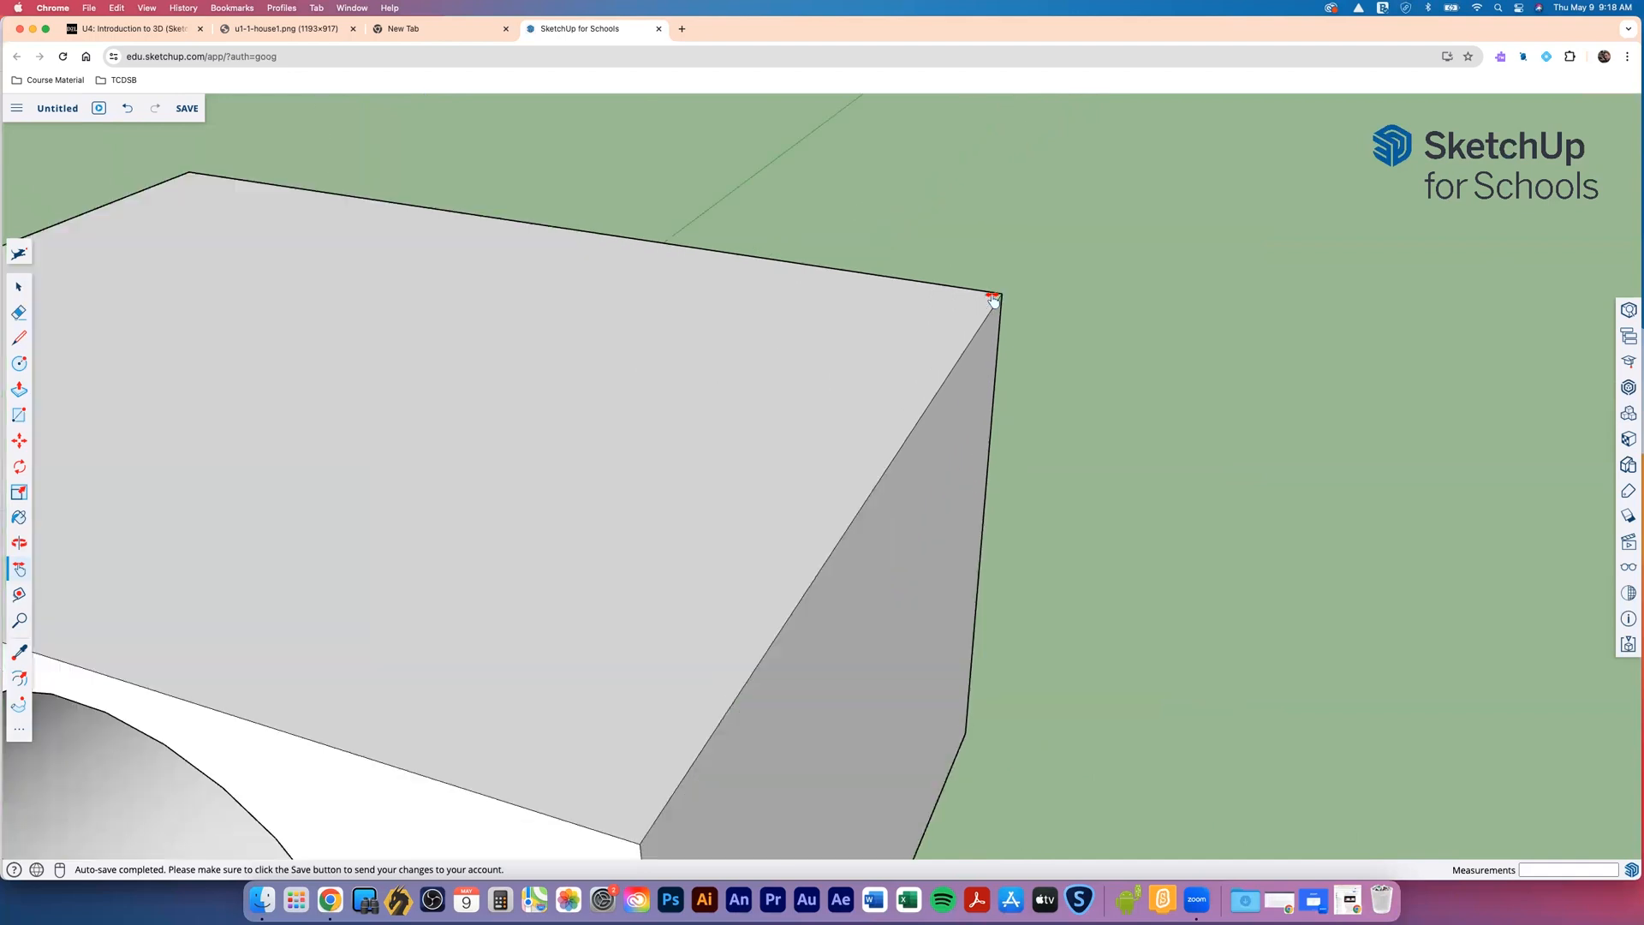
scroll(991, 300, "down", 8)
scroll(927, 390, "up", 8)
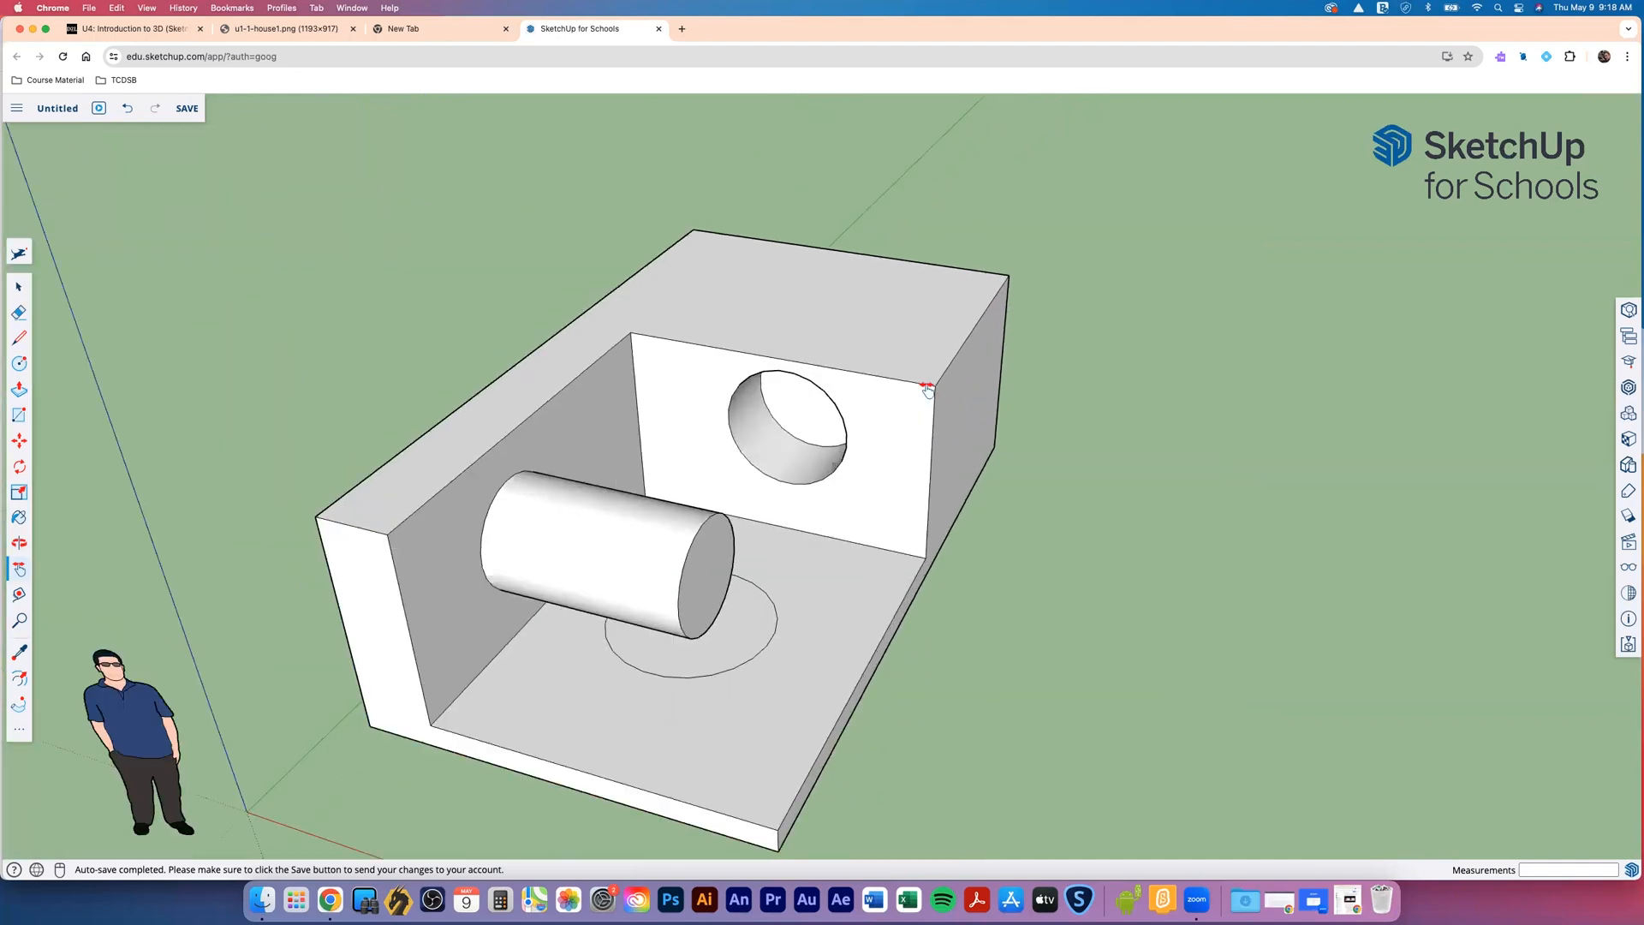
scroll(927, 390, "down", 8)
scroll(721, 428, "up", 8)
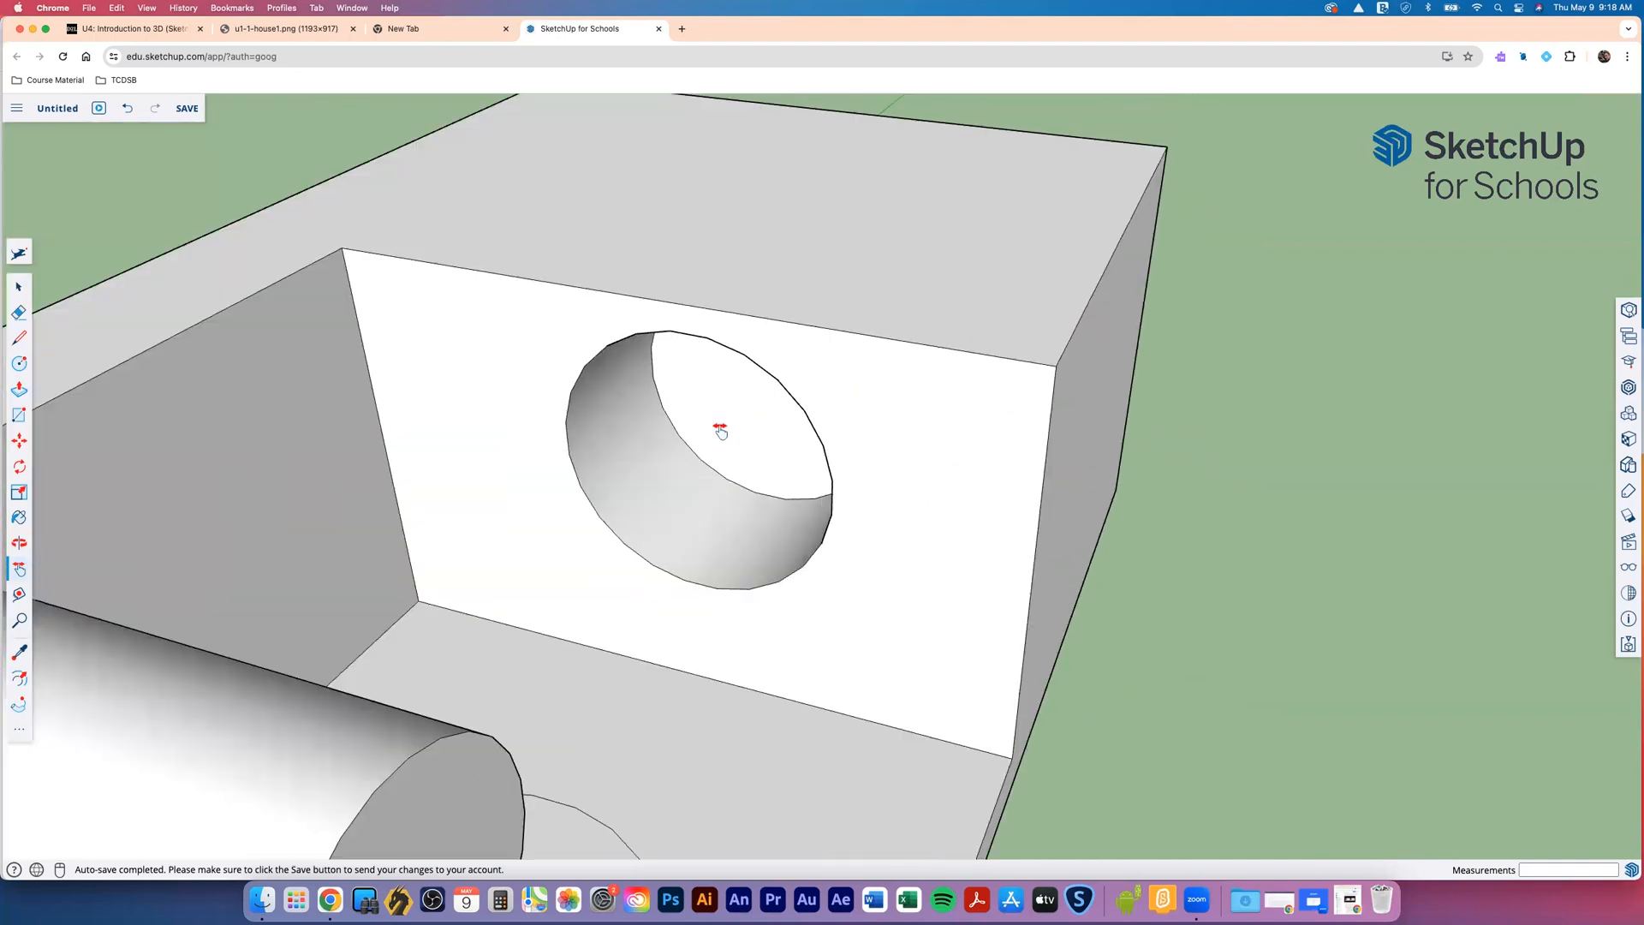
scroll(721, 432, "down", 6)
scroll(1228, 437, "down", 8)
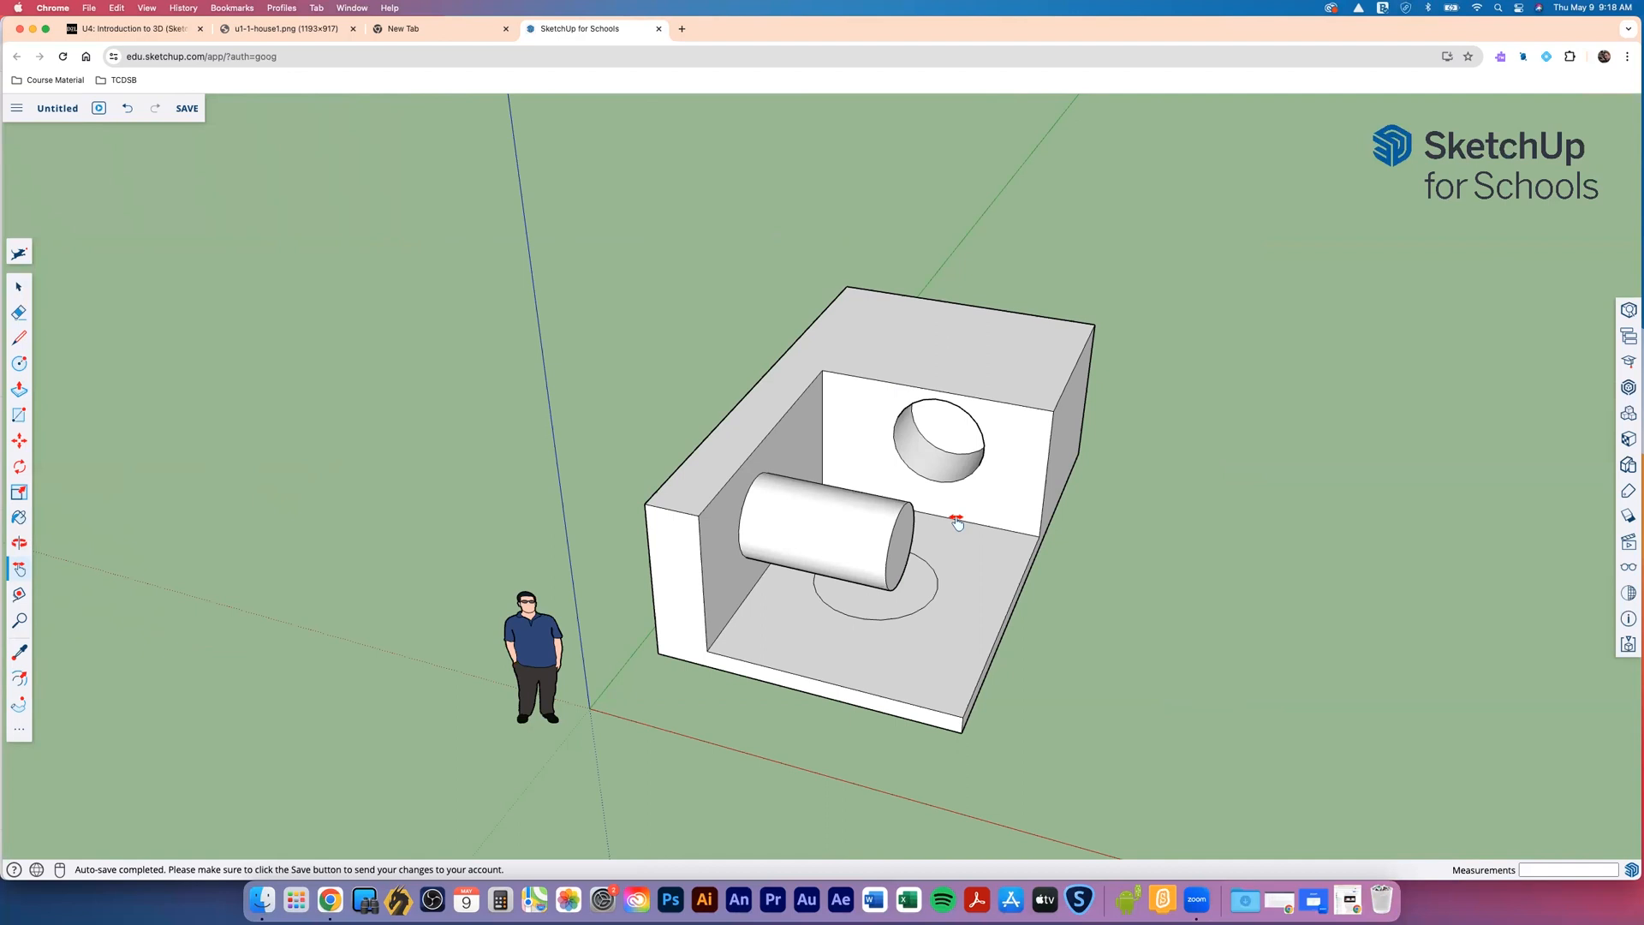
Orbit around to the box's right side, panning and zooming to inspect the cylinder and the back wall's hole
key("o")
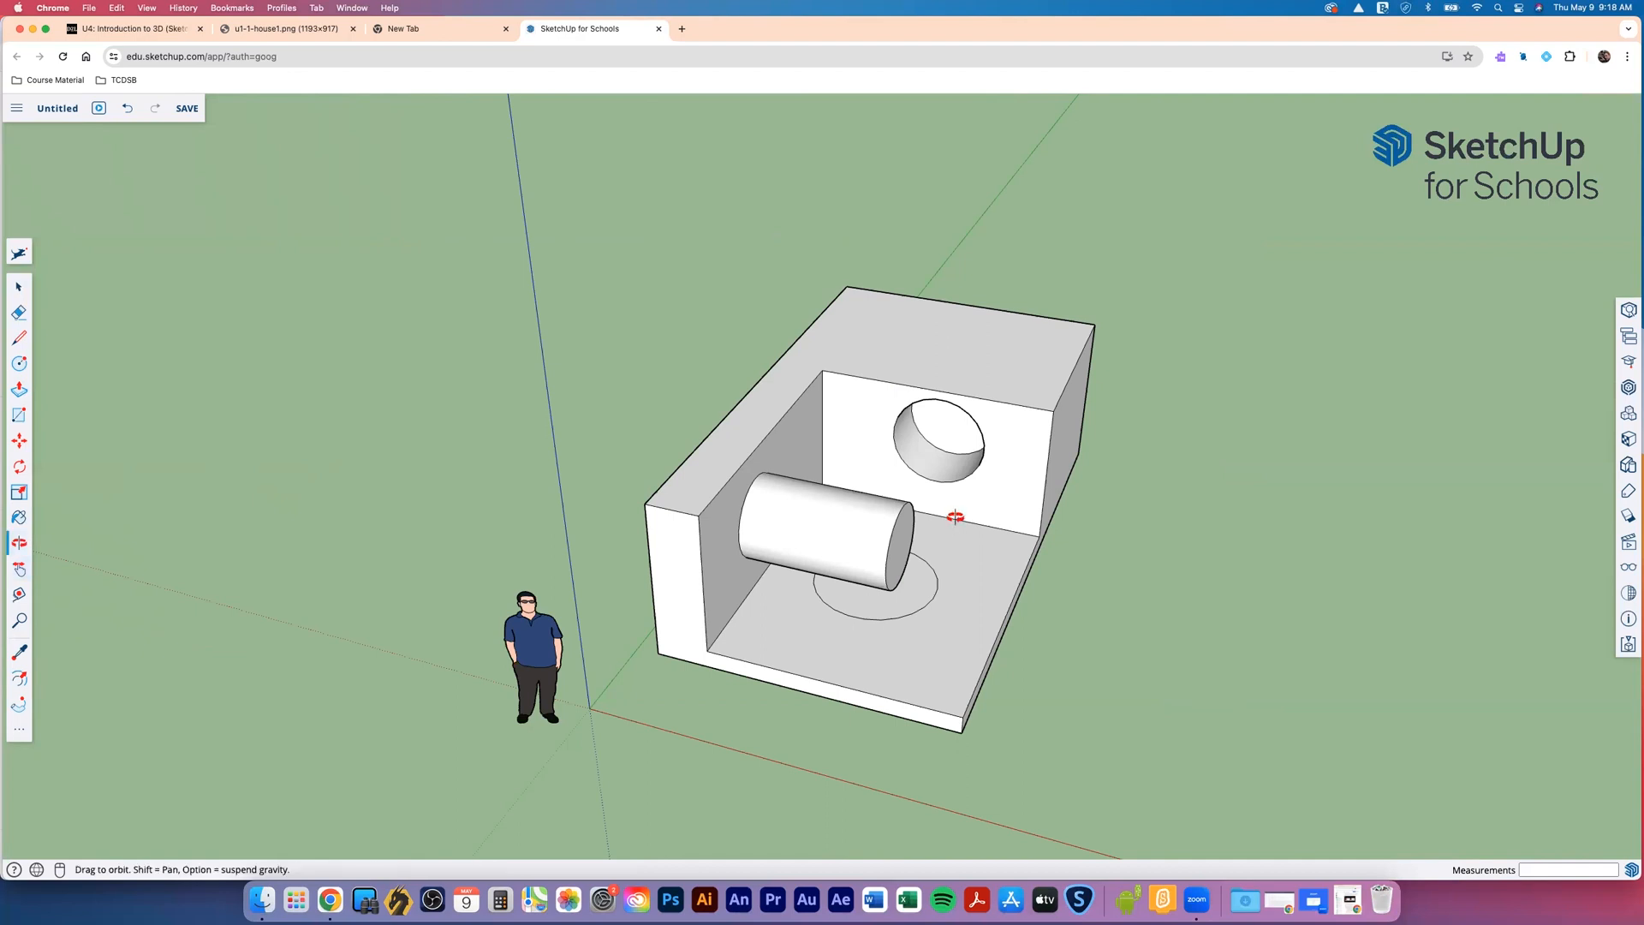
left_click_drag(954, 516, 803, 510)
left_click_drag(736, 508, 679, 505)
key("h")
key("o")
left_click_drag(899, 514, 938, 542)
key("h")
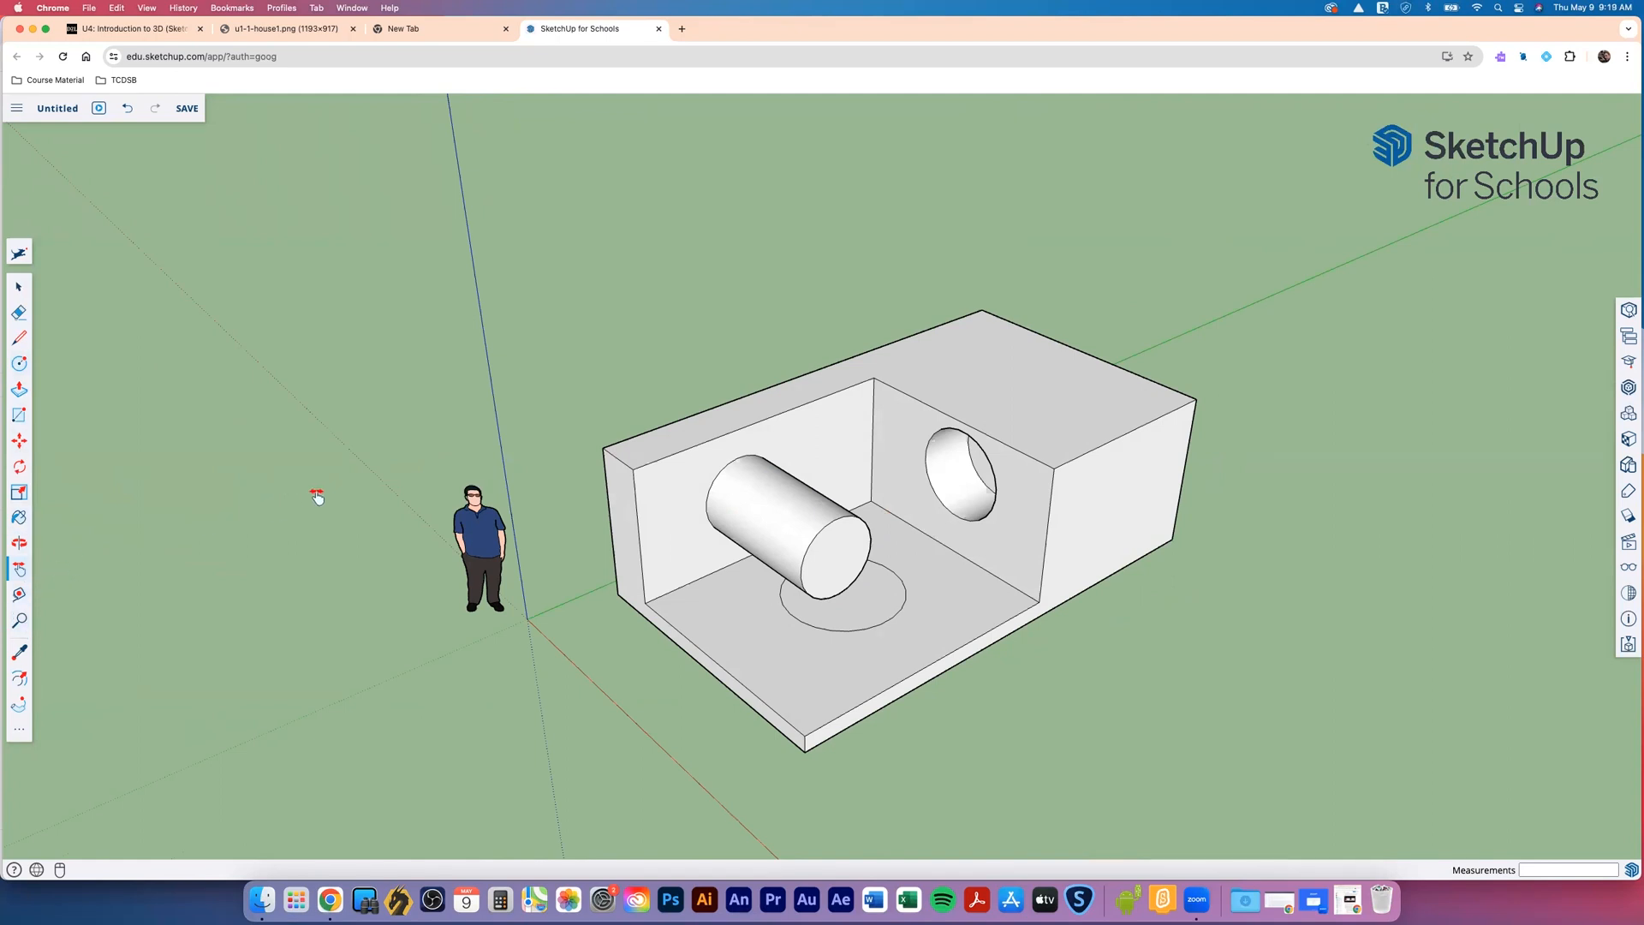
key("o")
mouse_move(950, 459)
left_mouse_down()
mouse_move(840, 481)
mouse_move(928, 470)
left_mouse_up()
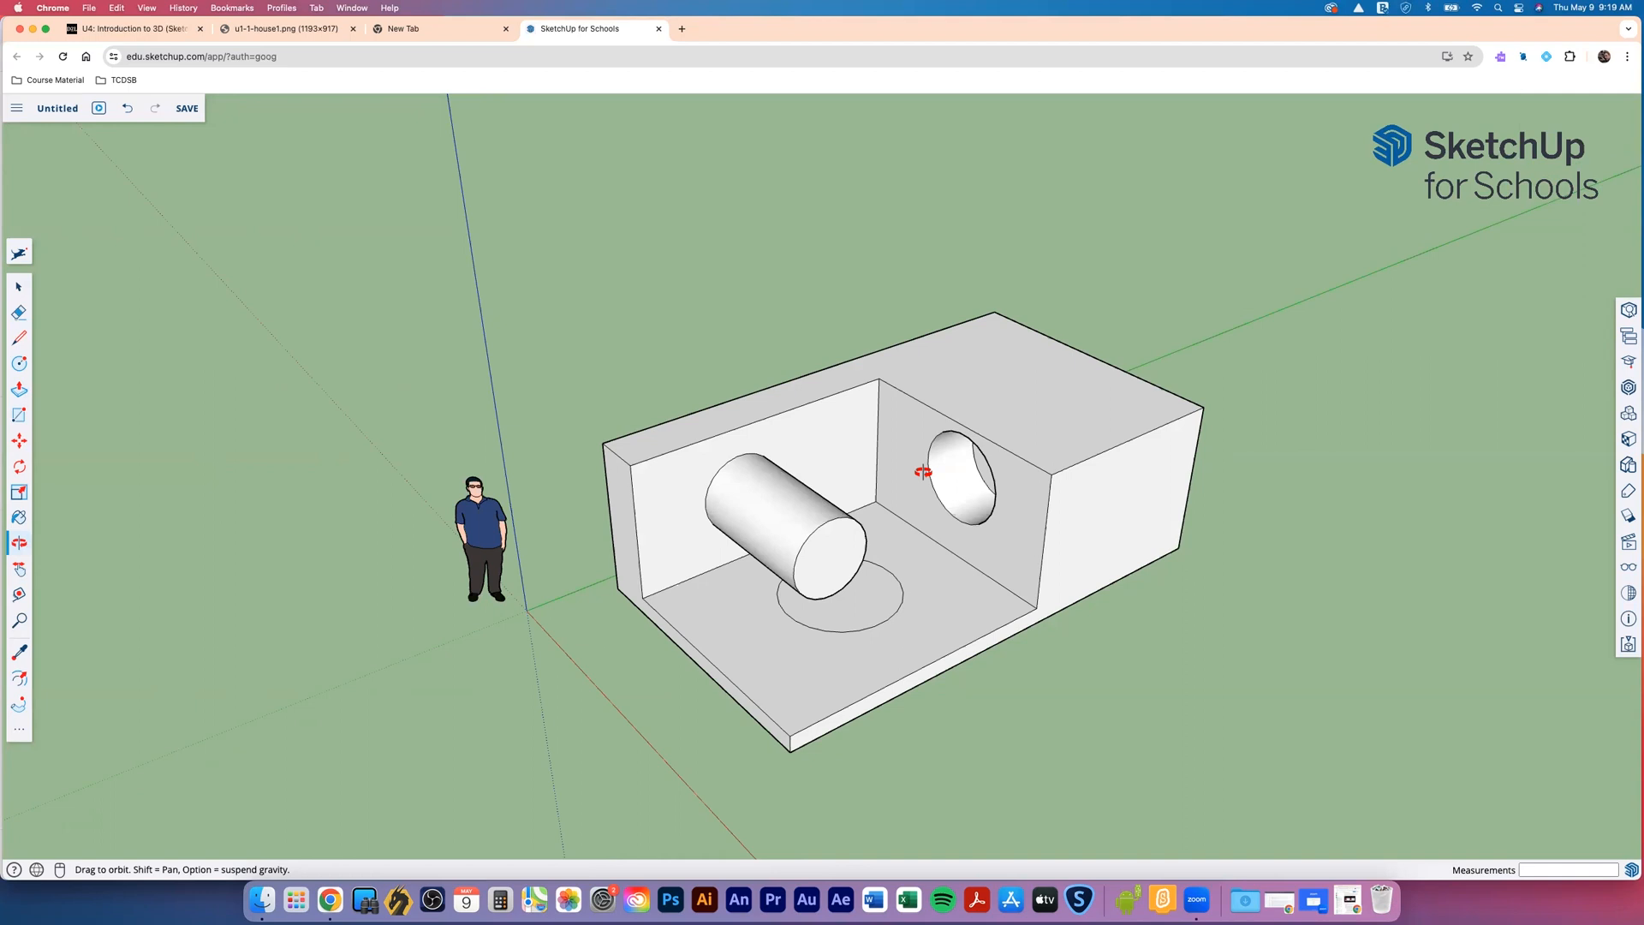
left_click_drag(968, 506, 866, 514)
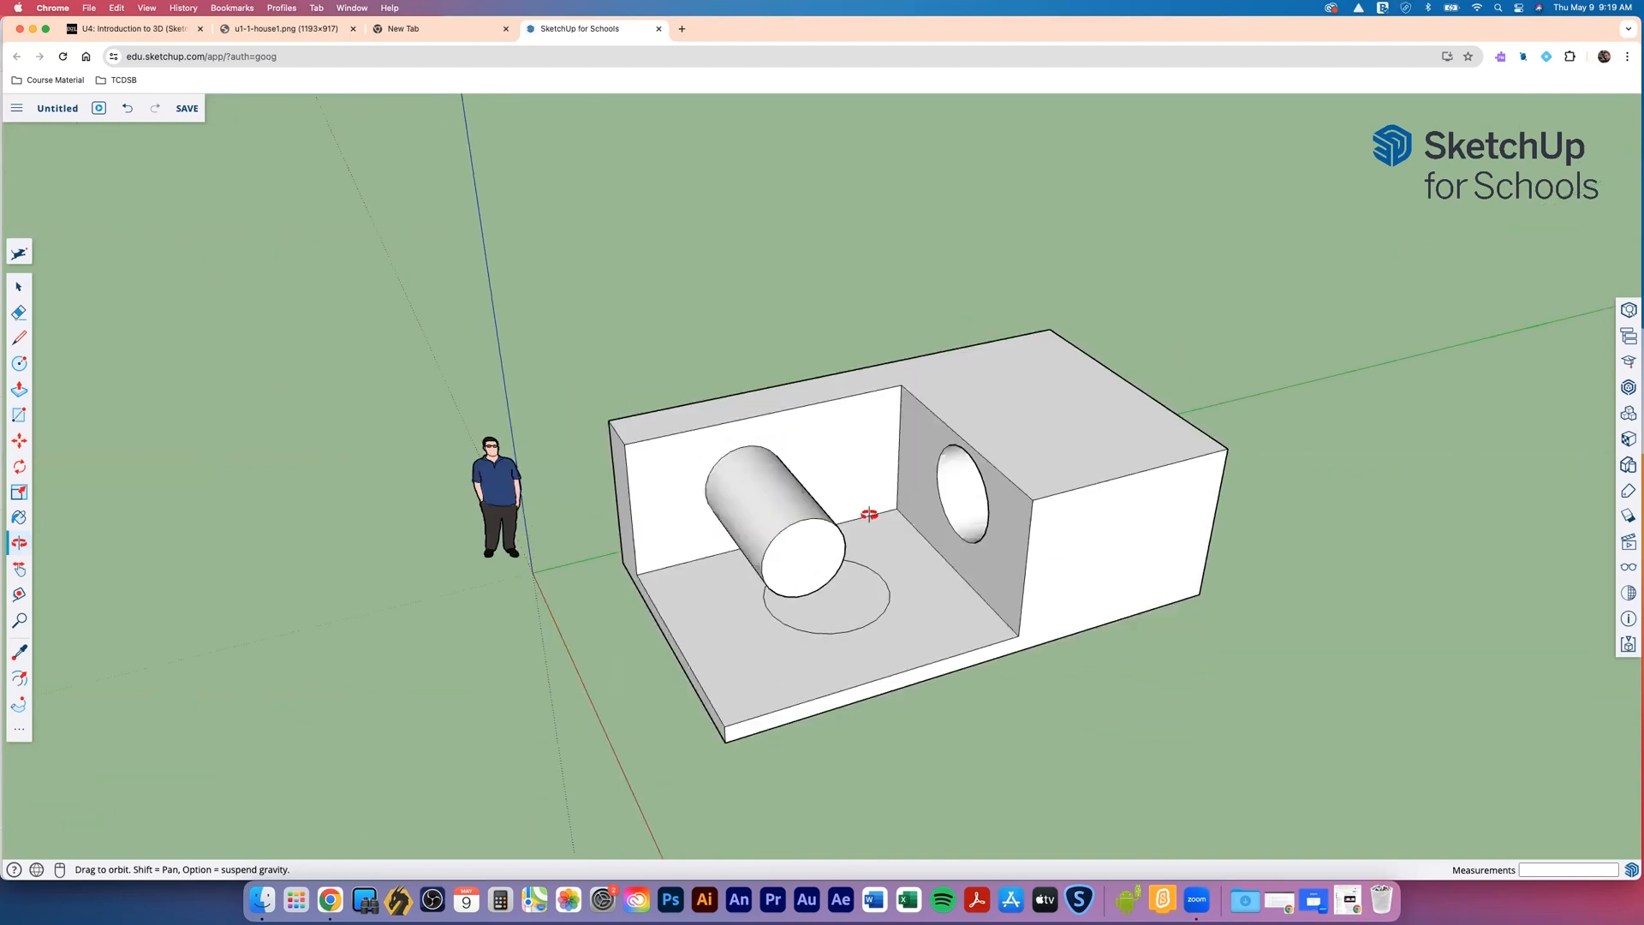
left_click(16, 627)
left_click_drag(839, 580, 866, 538)
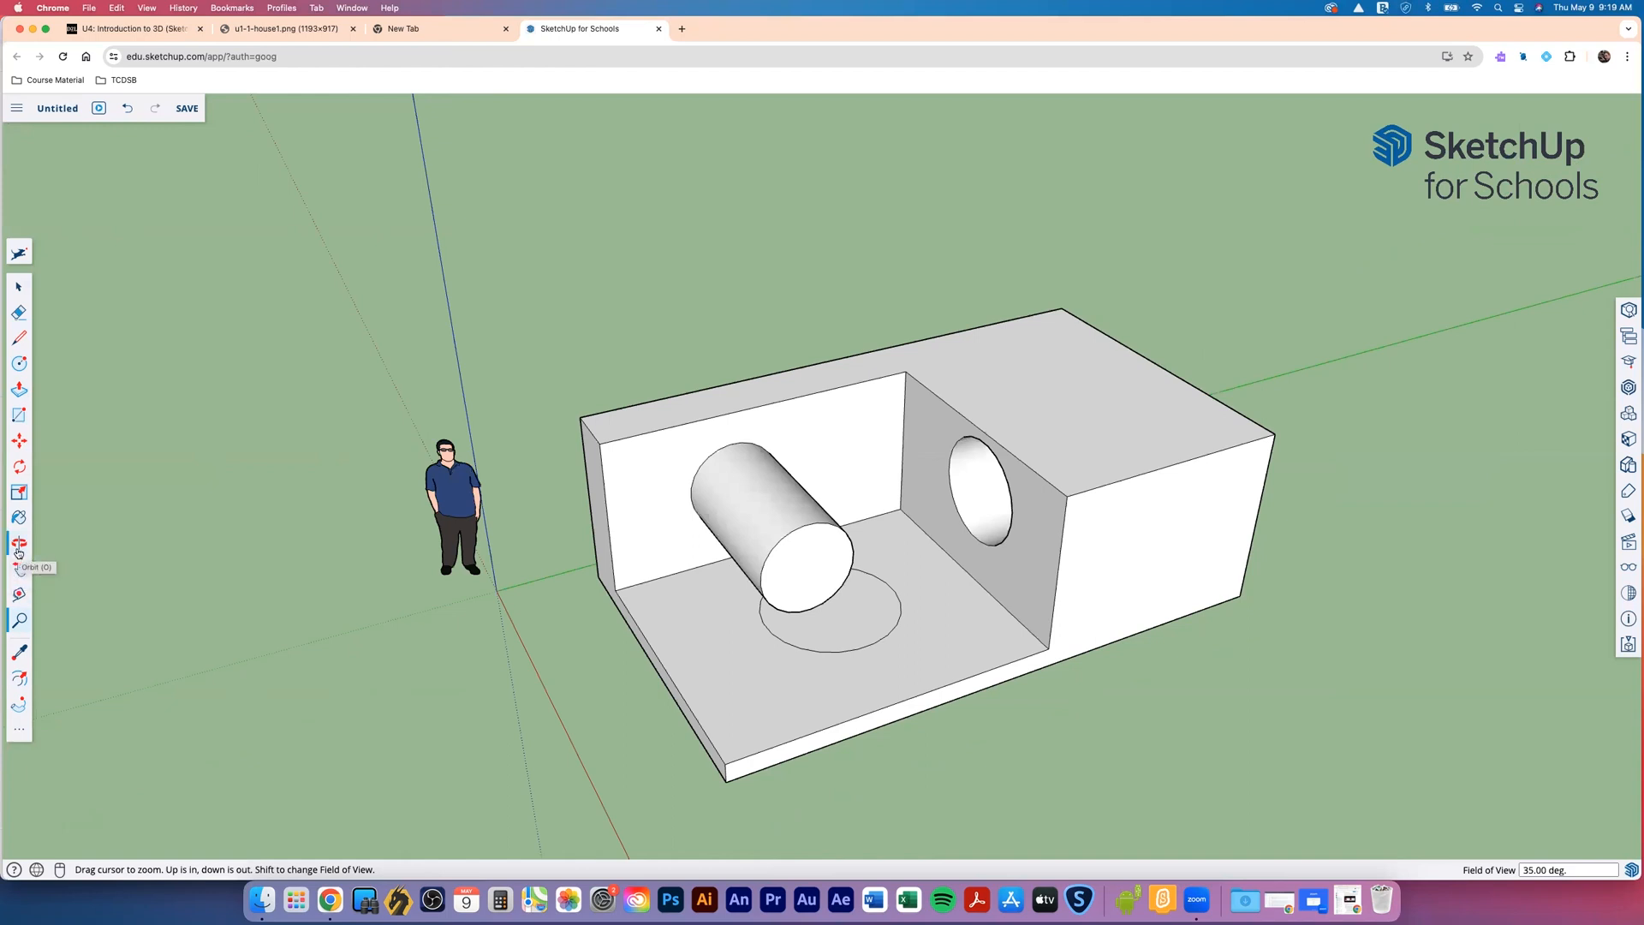
left_click(19, 569)
mouse_move(697, 575)
left_mouse_down()
mouse_move(557, 576)
mouse_move(671, 572)
left_mouse_up()
left_click_drag(1060, 567, 871, 561)
Select and delete the whole practice box with its cylinder, and delete the scale figure beside the origin
left_click(20, 288)
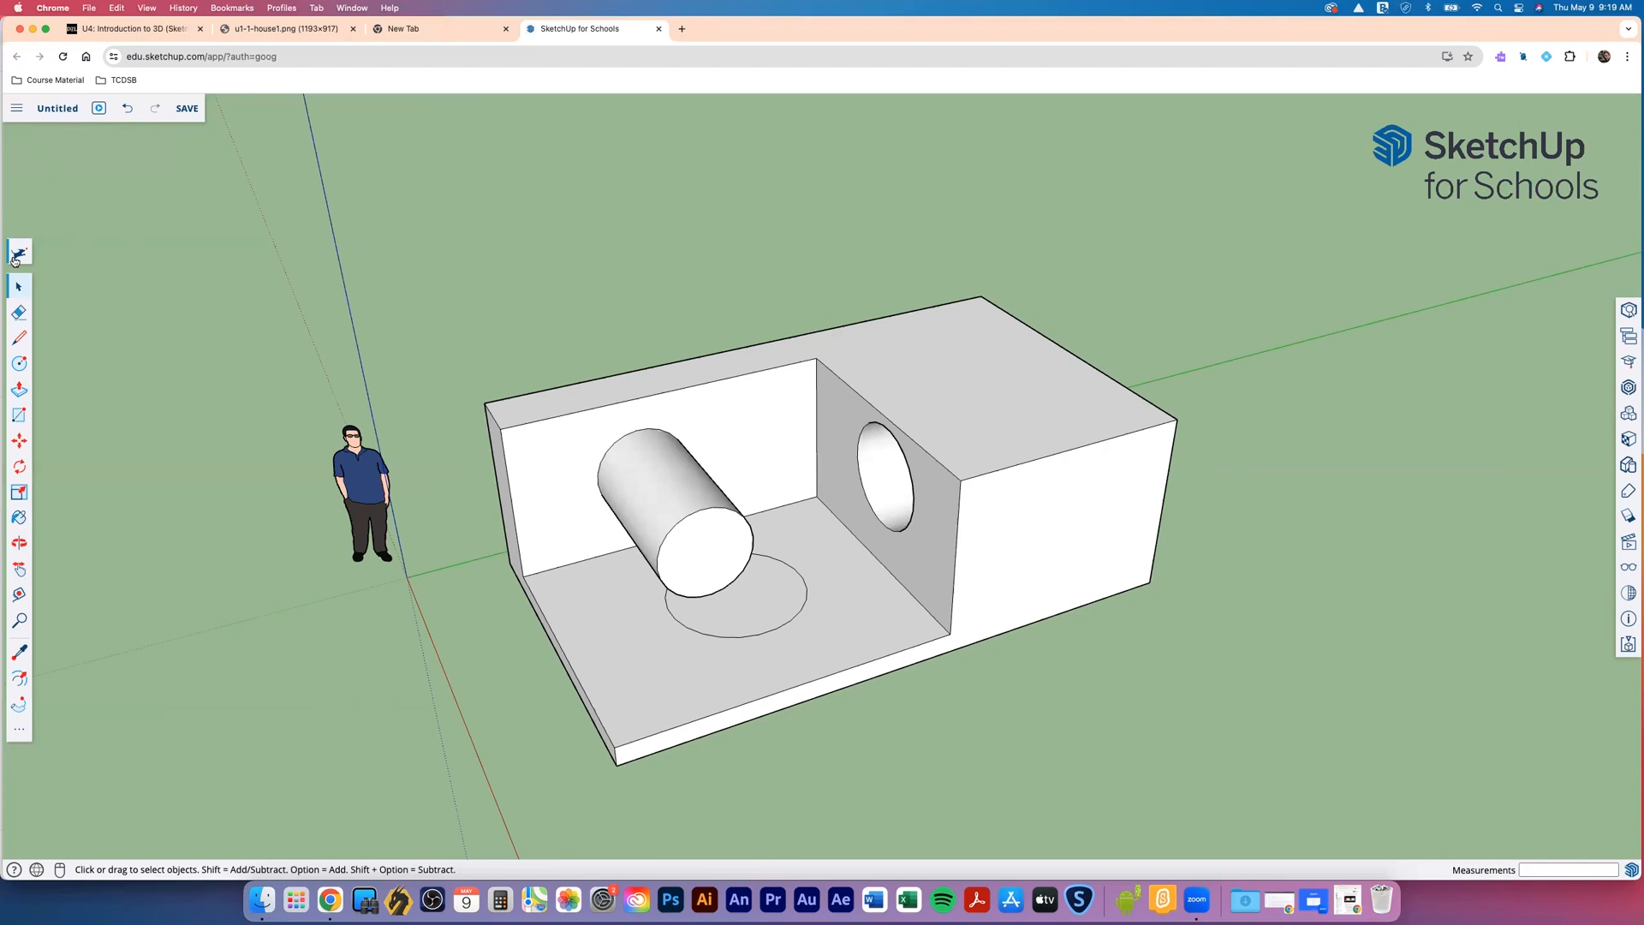
mouse_move(481, 214)
left_mouse_down()
mouse_move(563, 326)
mouse_move(1265, 792)
left_mouse_up()
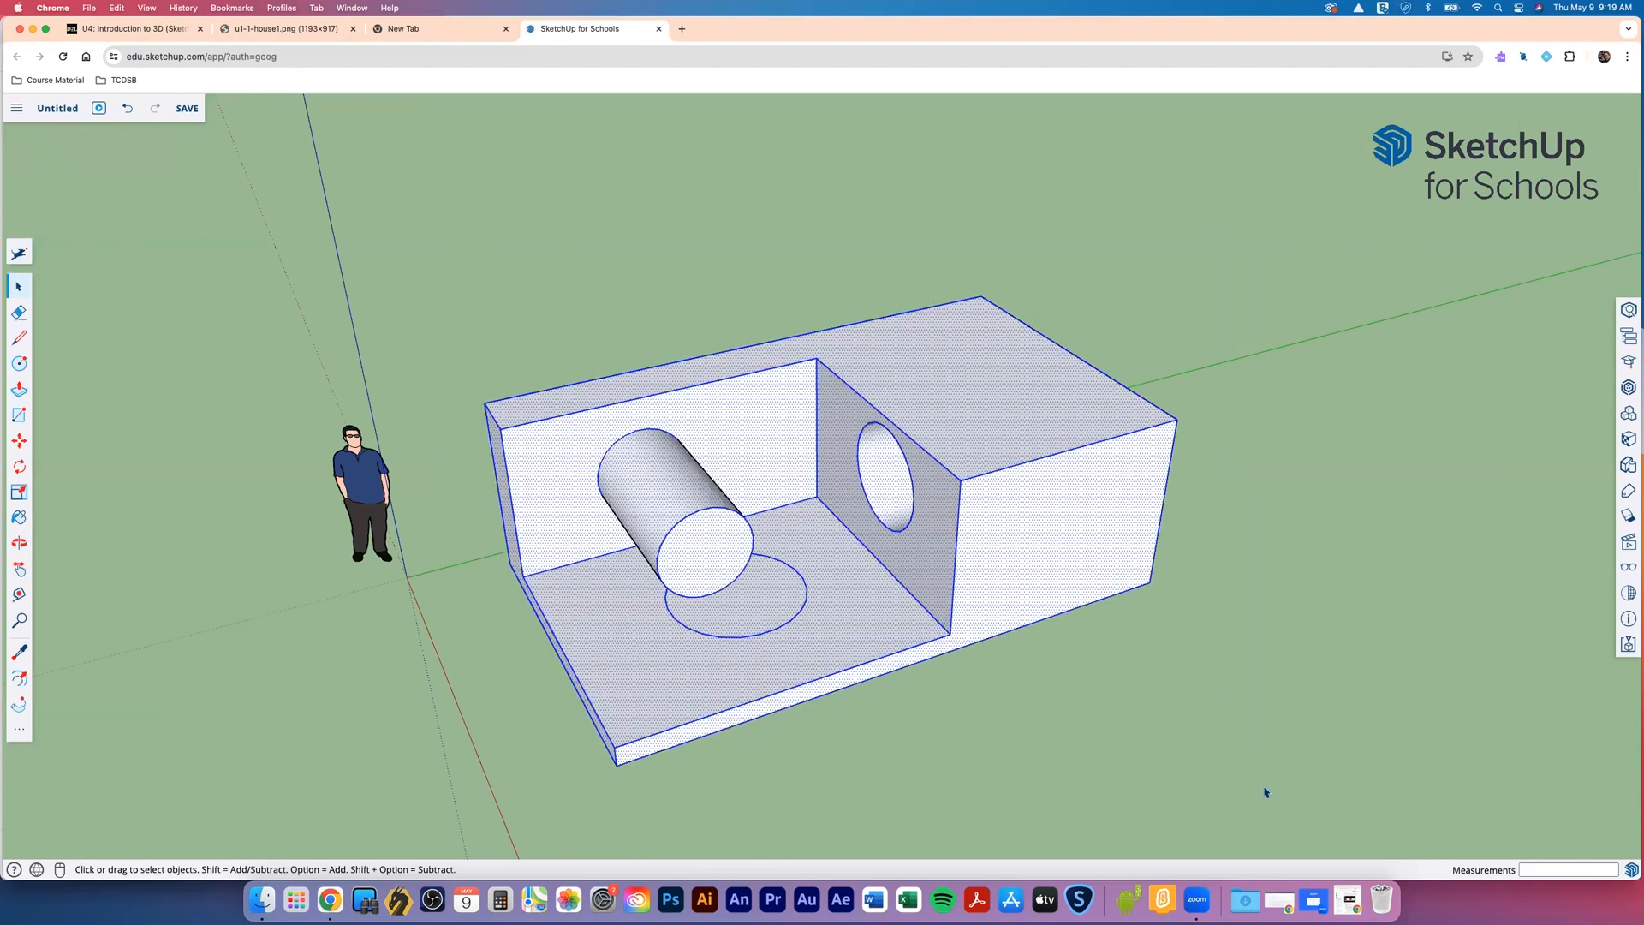
key("Delete")
left_click_drag(257, 364, 471, 655)
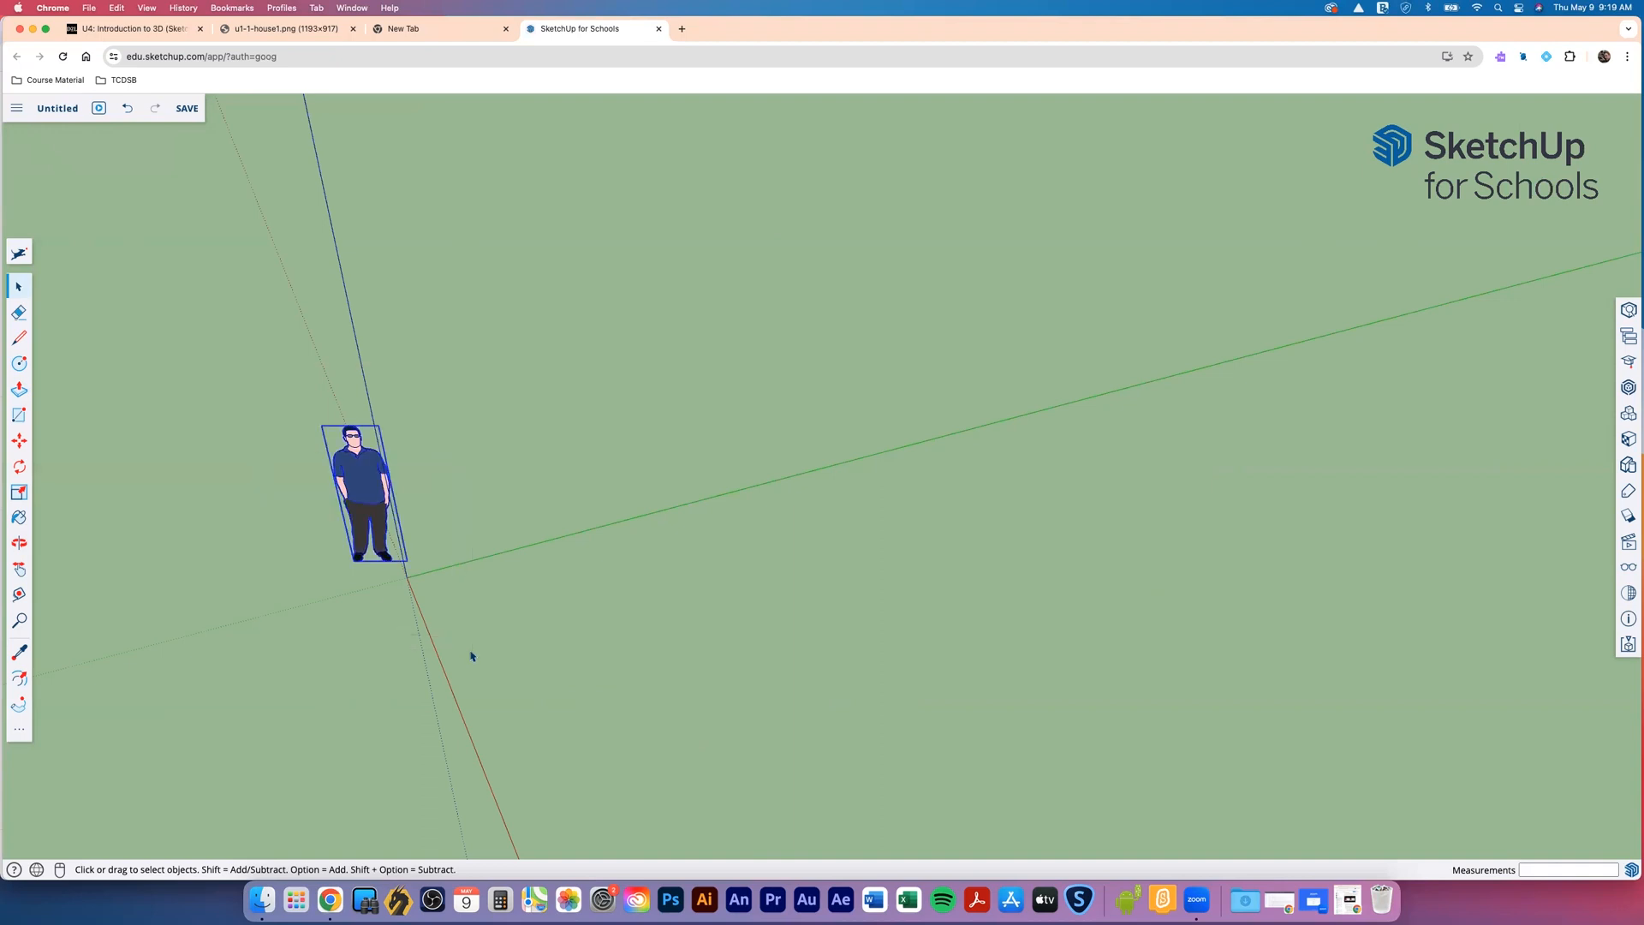
key("Delete")
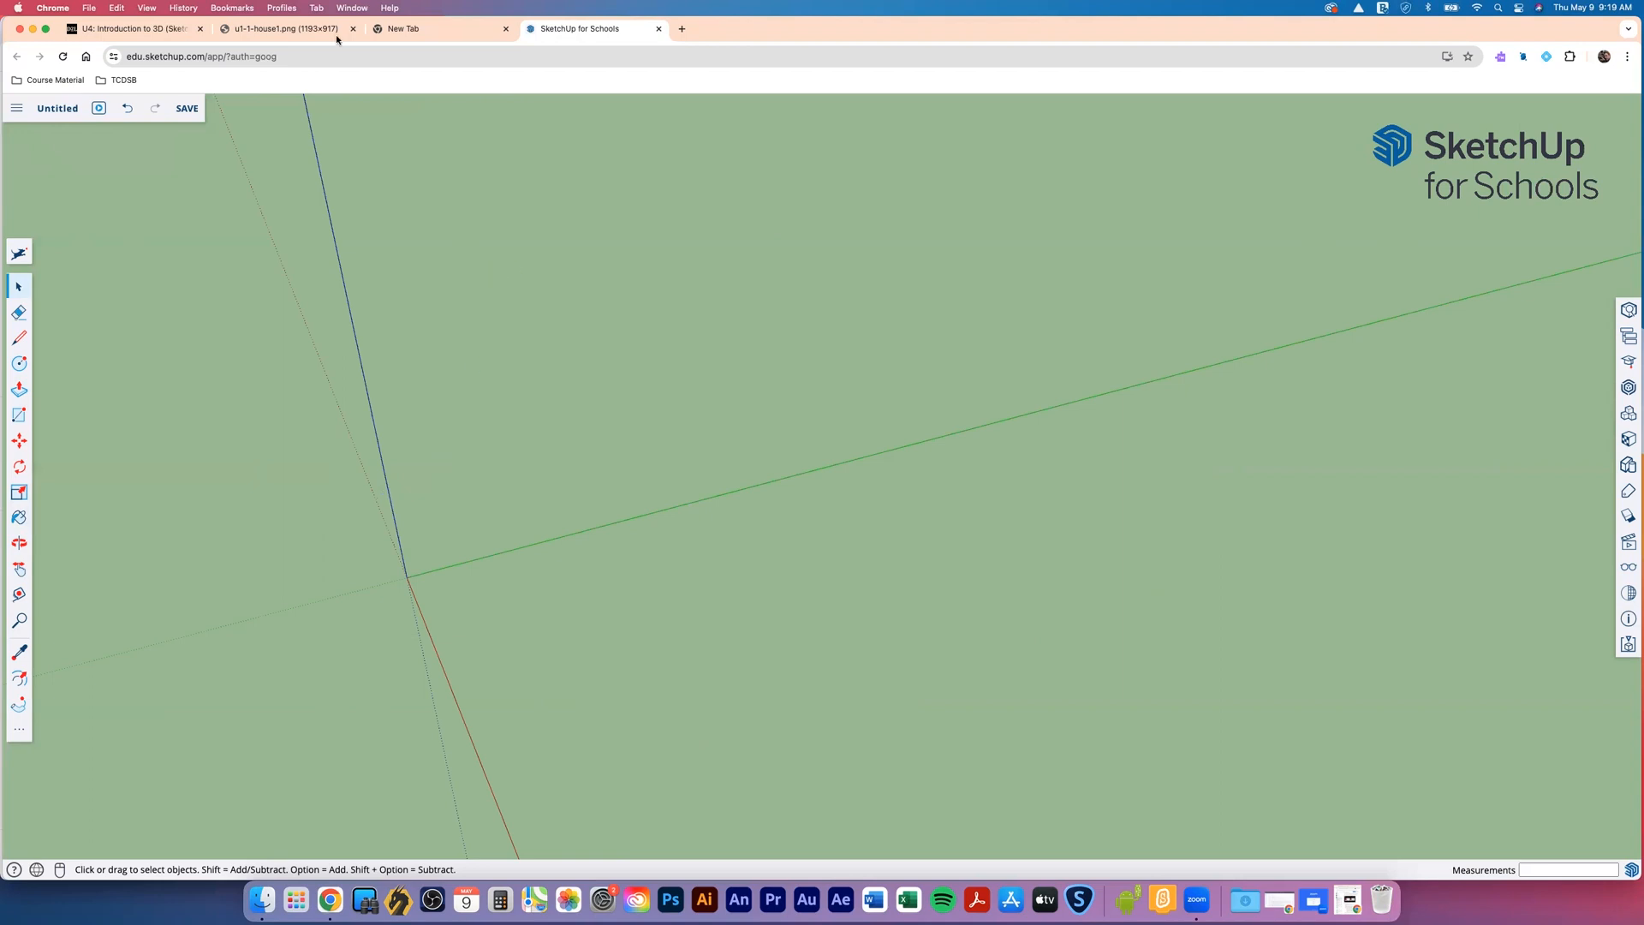
Check the u1-1-house1.png reference picture, and draw the house's rectangular footprint on the ground beside the origin
left_click(282, 28)
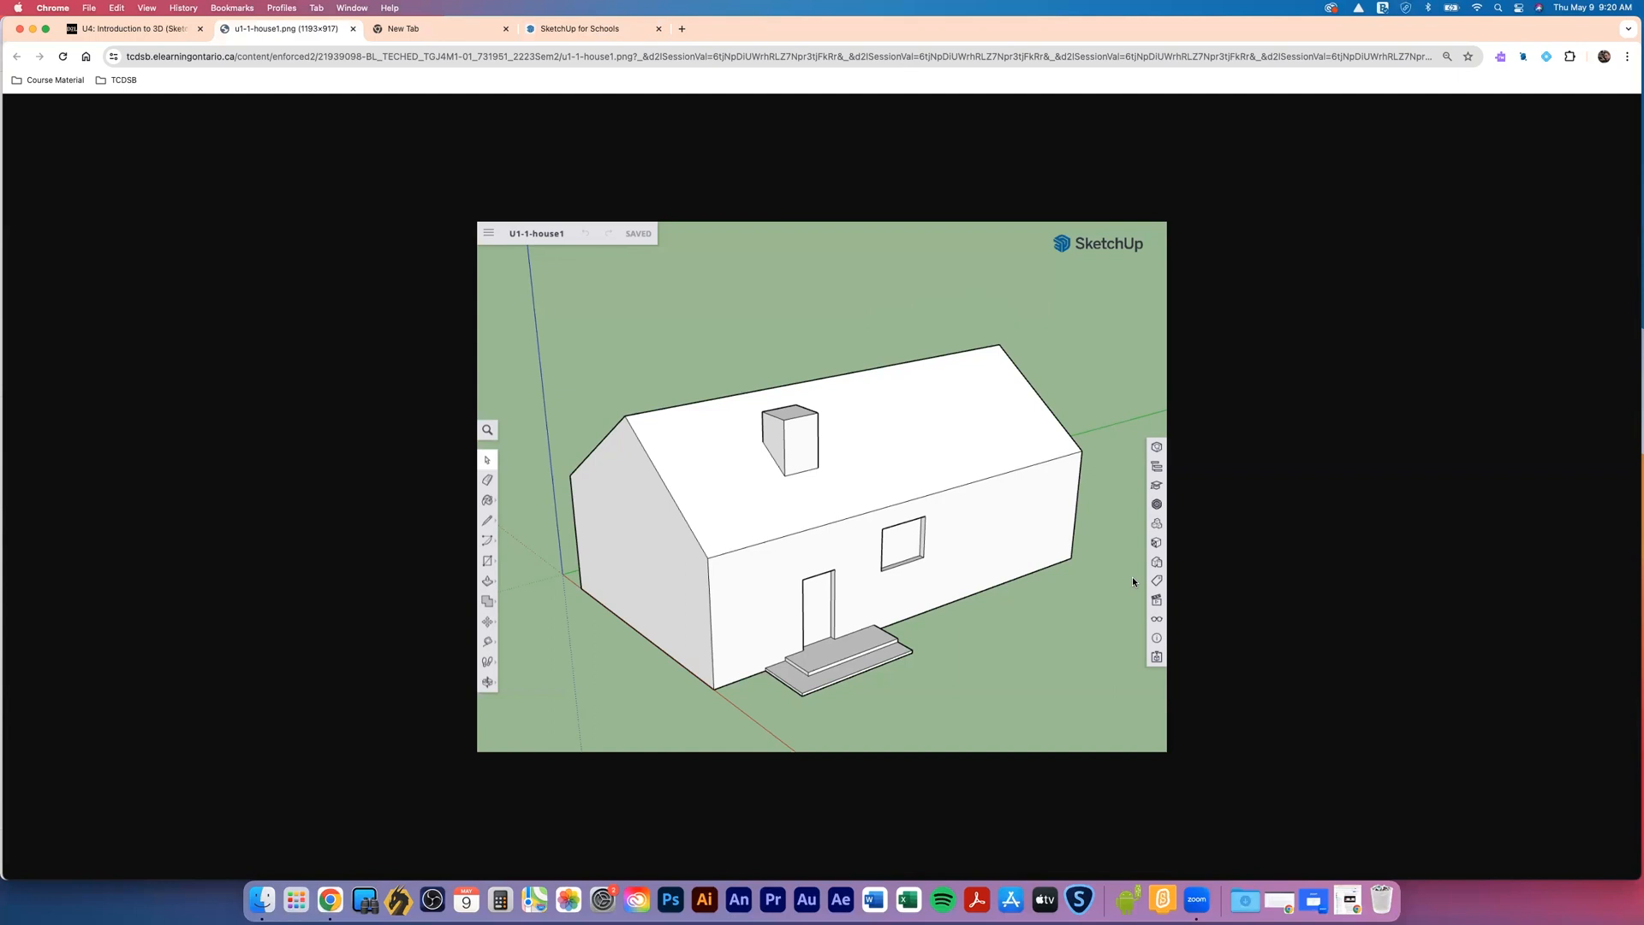
left_click(597, 30)
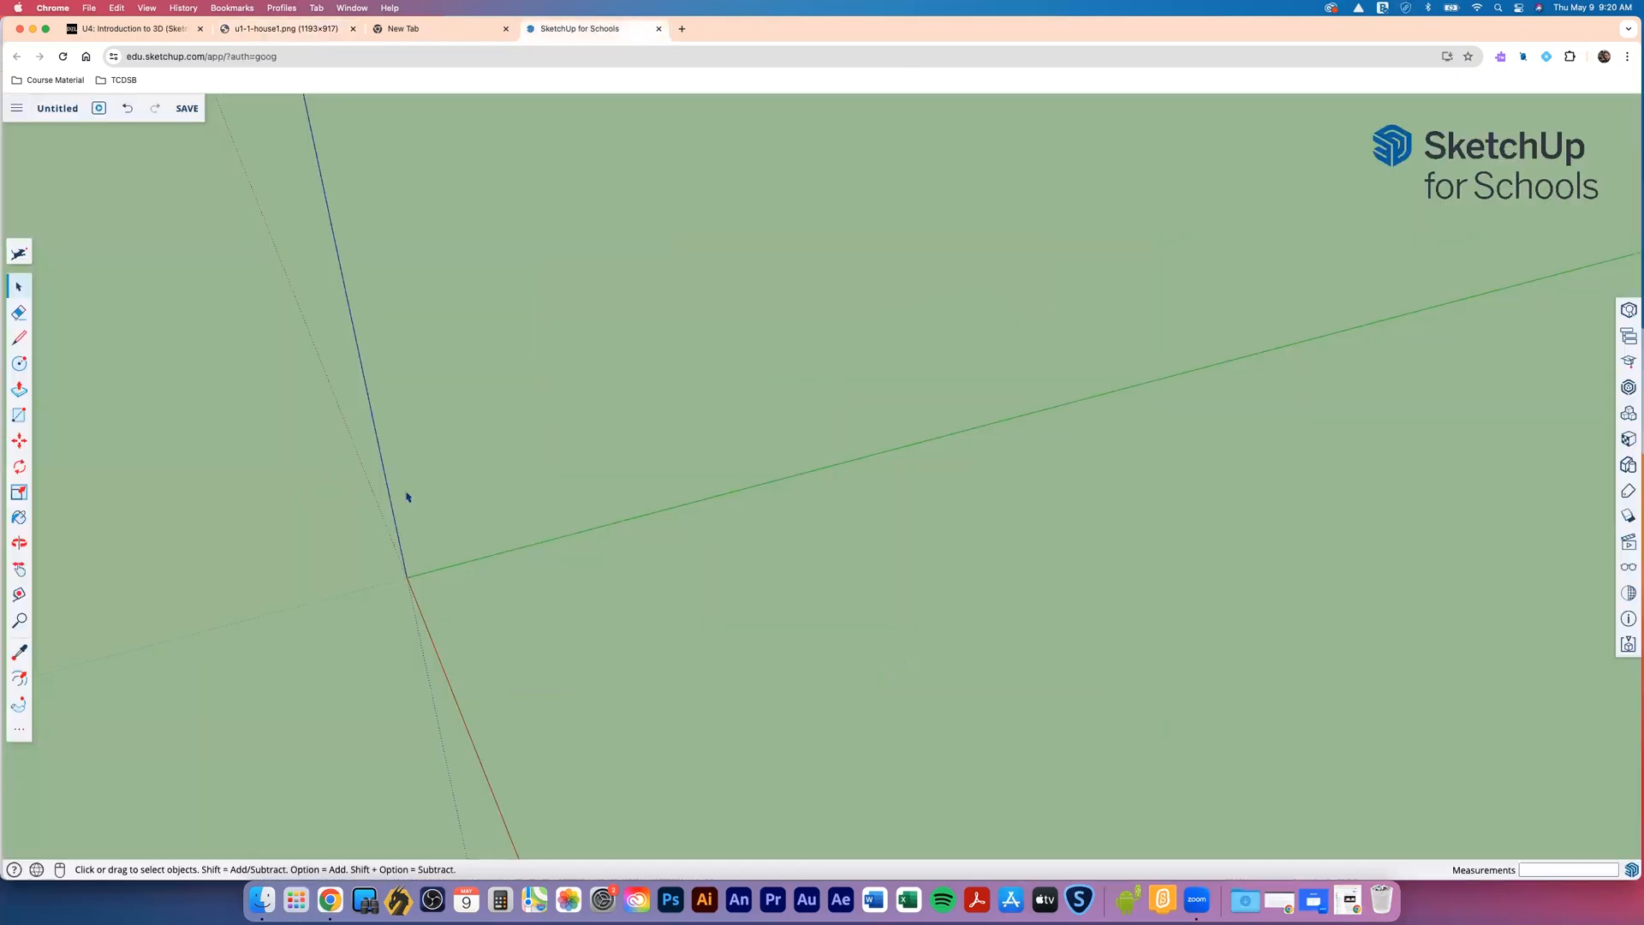
middle_click_drag(347, 595, 419, 569)
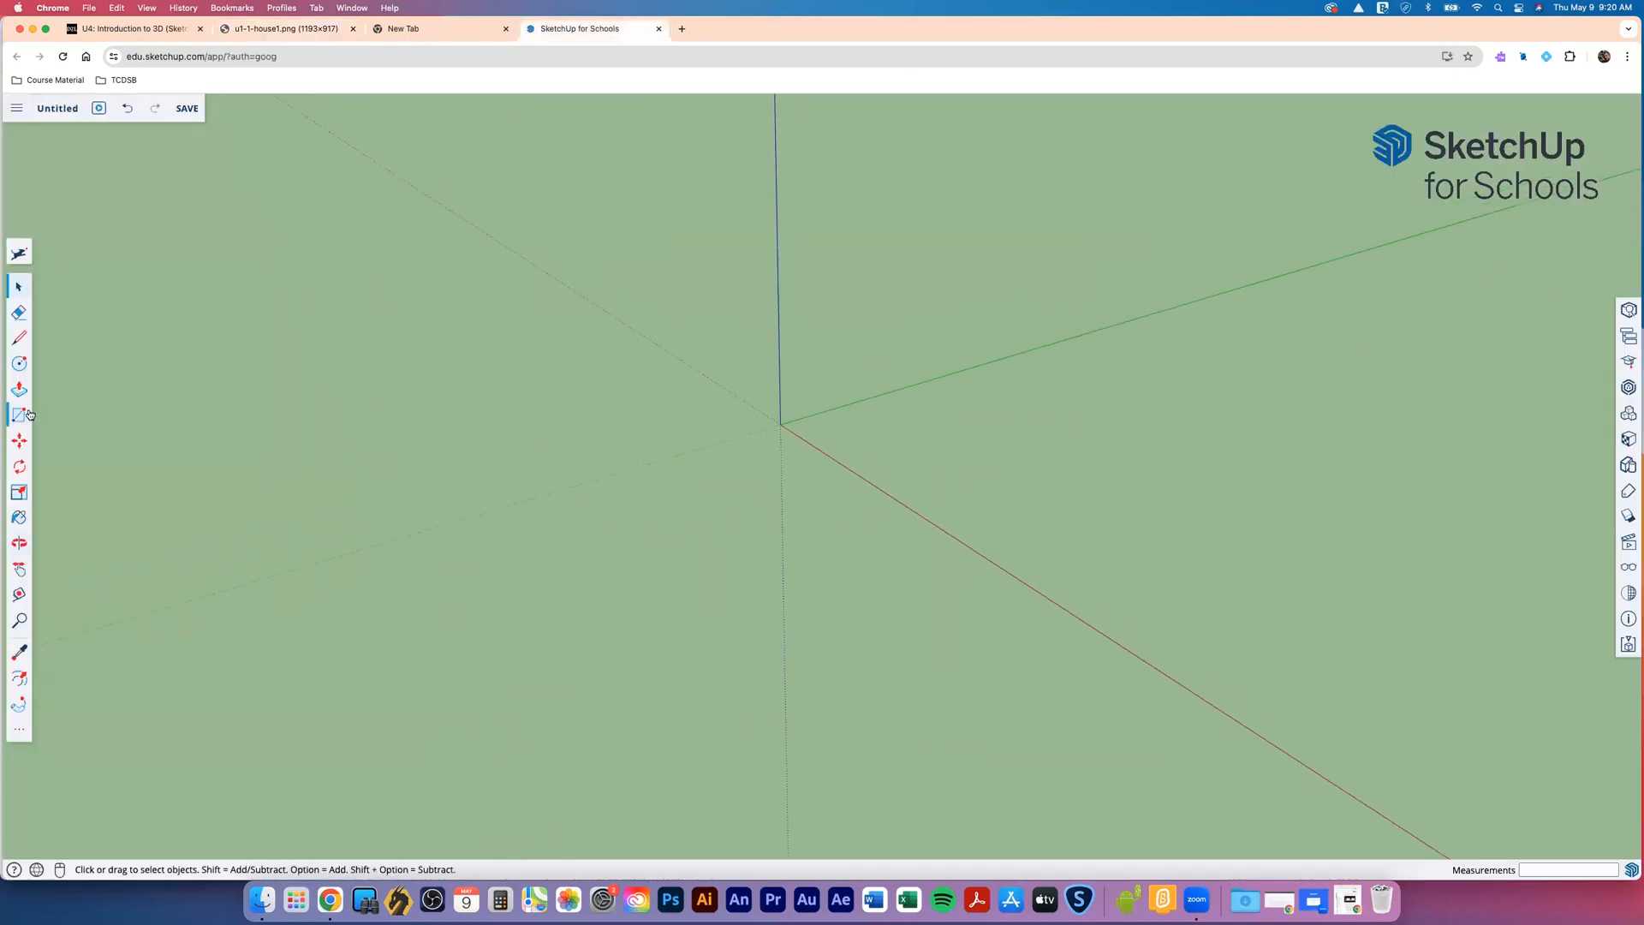
left_click(19, 415)
left_click(781, 423)
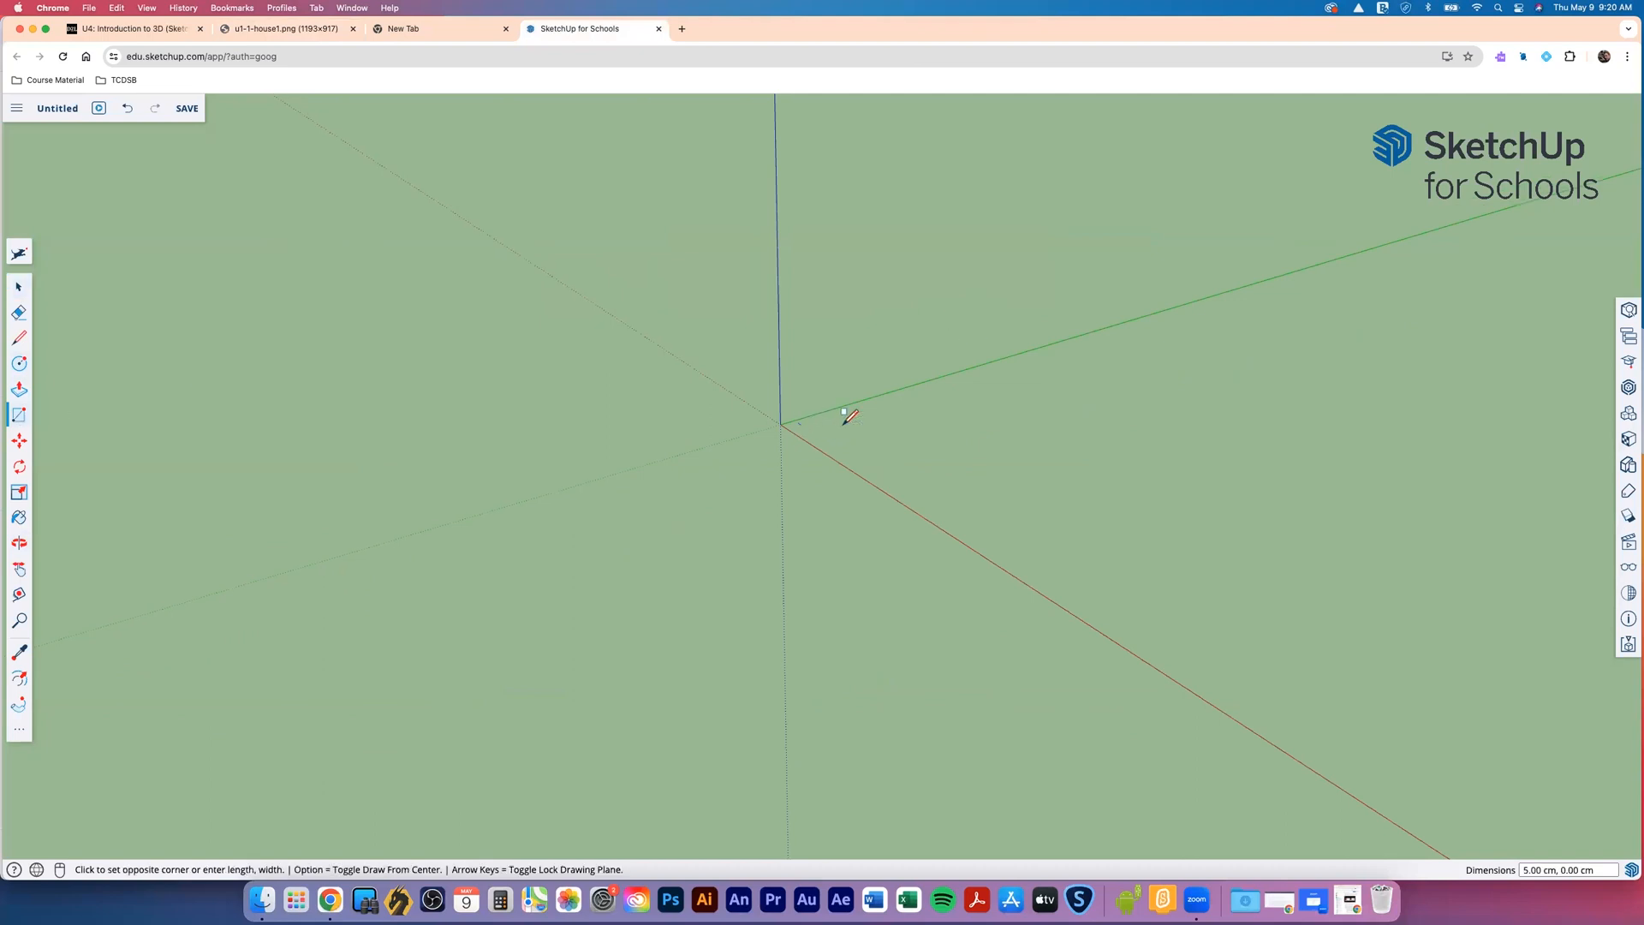
left_click(1312, 395)
middle_click_drag(753, 428, 875, 480)
Push/Pull the rectangular footprint upward about 201 cm to form the house's box
left_click(19, 389)
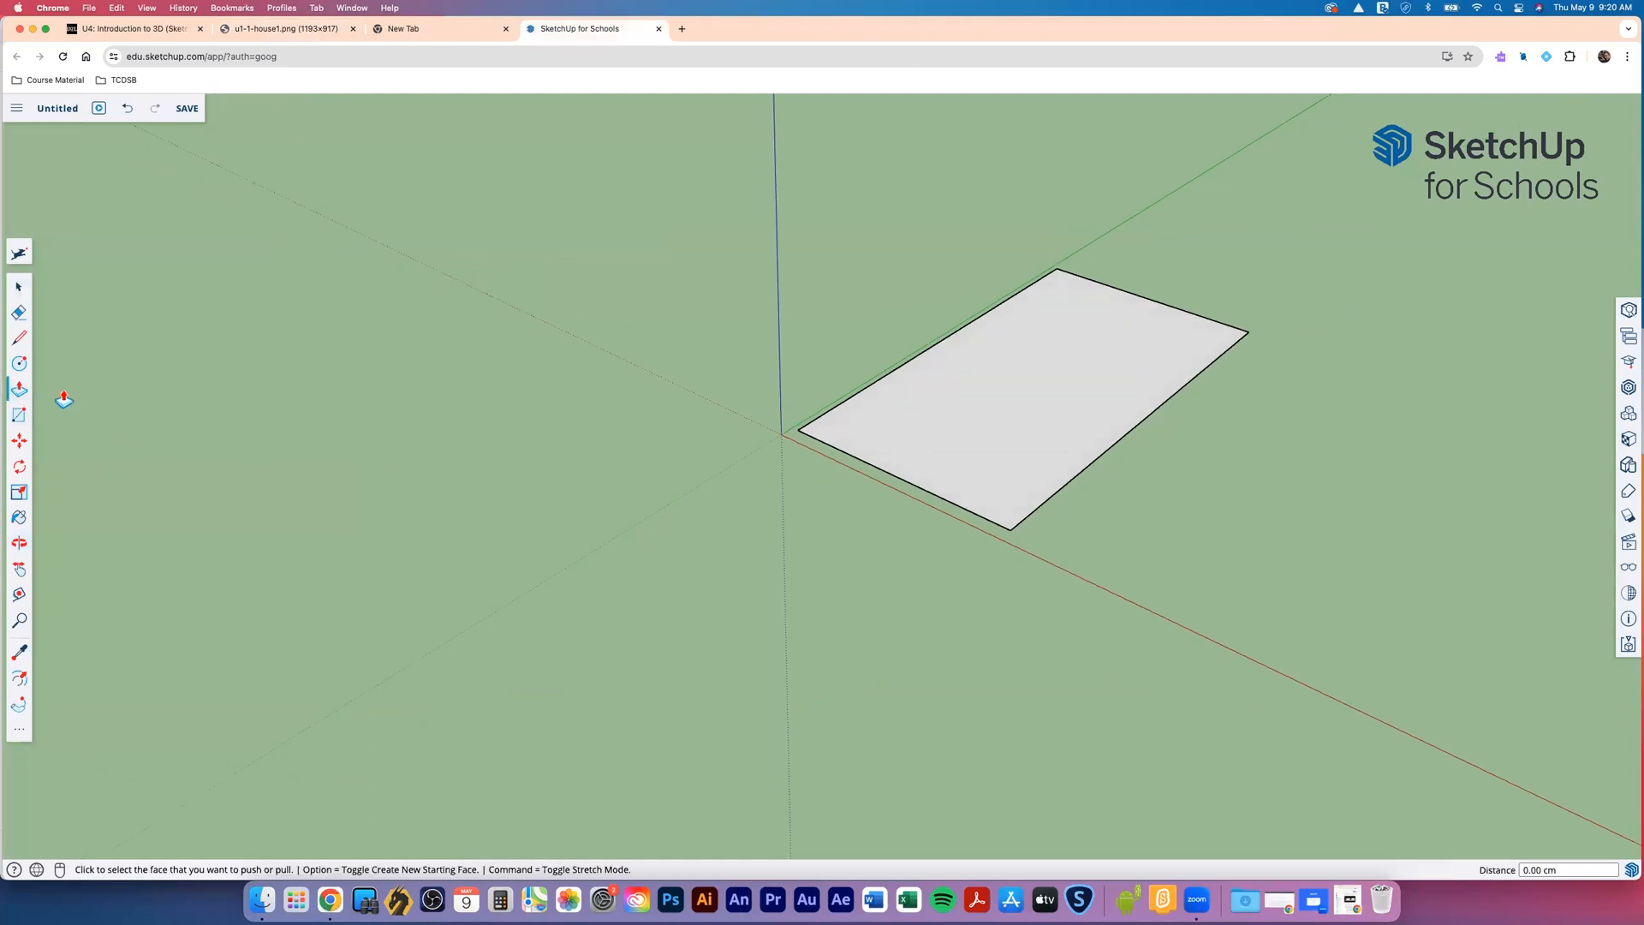
left_click_drag(910, 451, 875, 321)
scroll(550, 576, "down", 4)
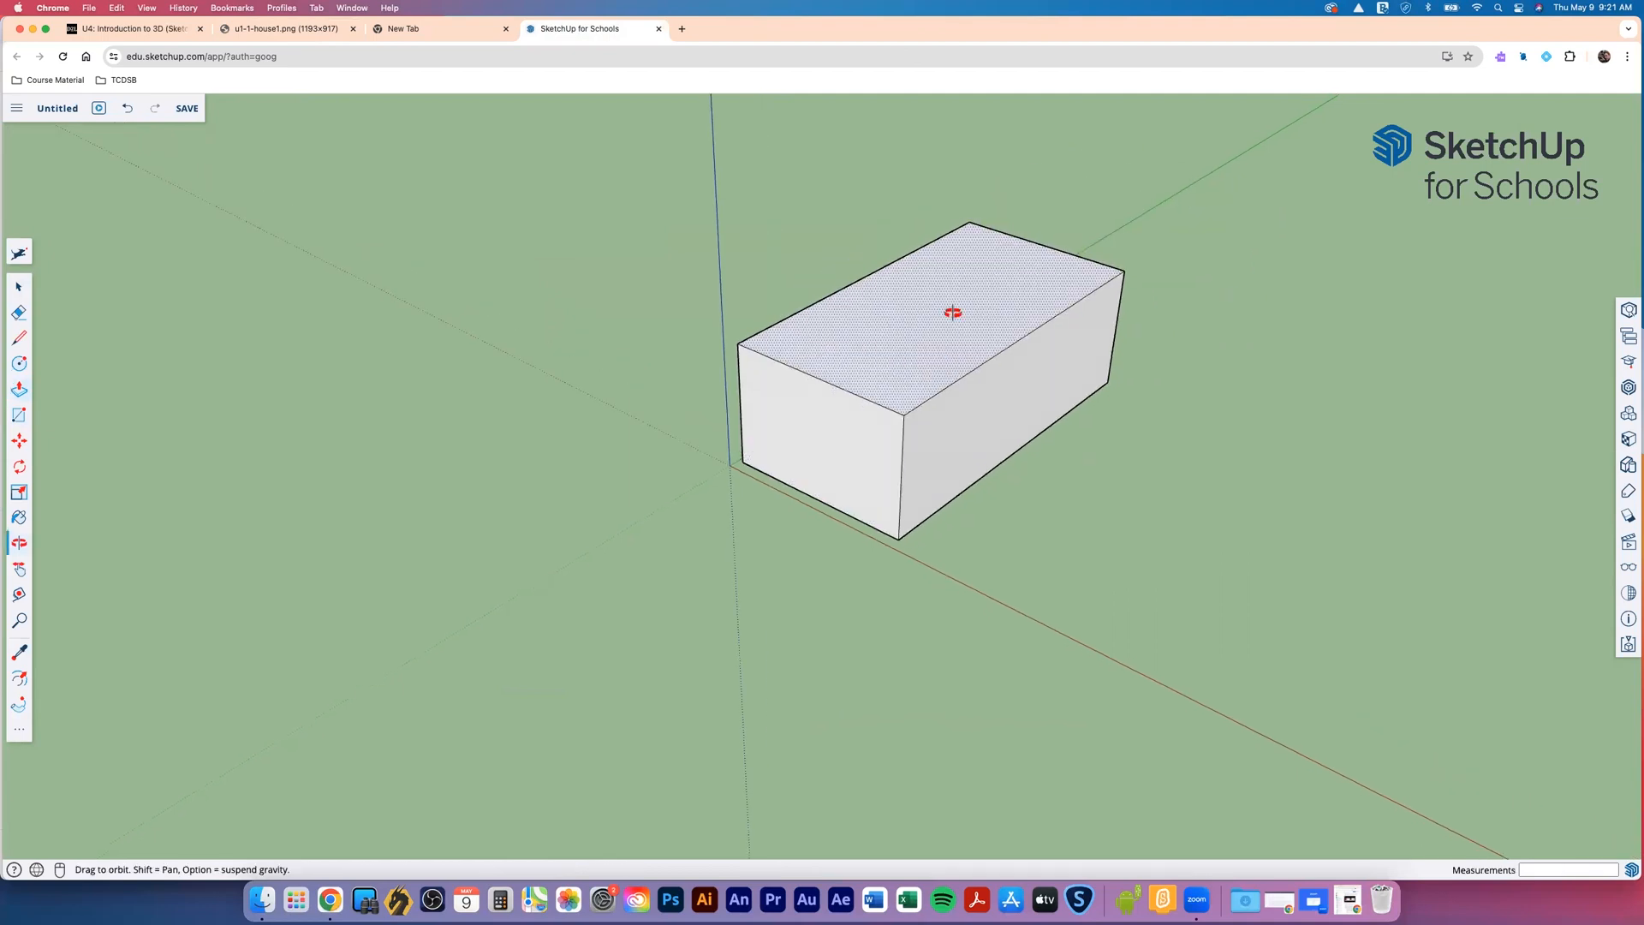
scroll(976, 283, "up", 3)
key("o")
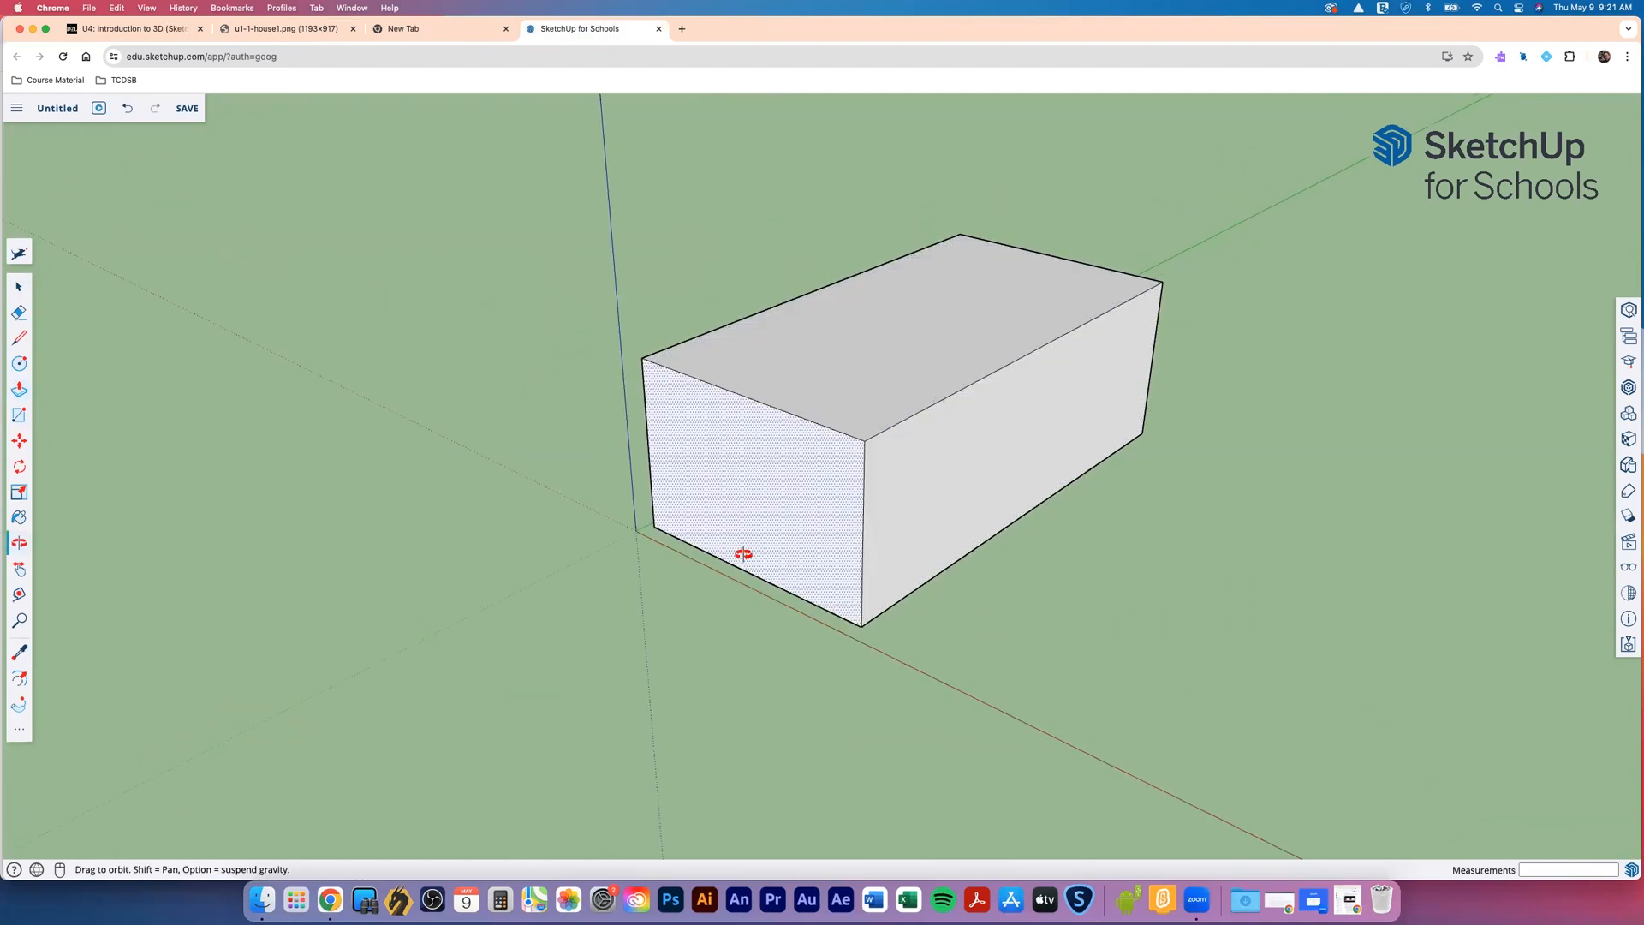
left_click_drag(714, 575, 708, 576)
key("p")
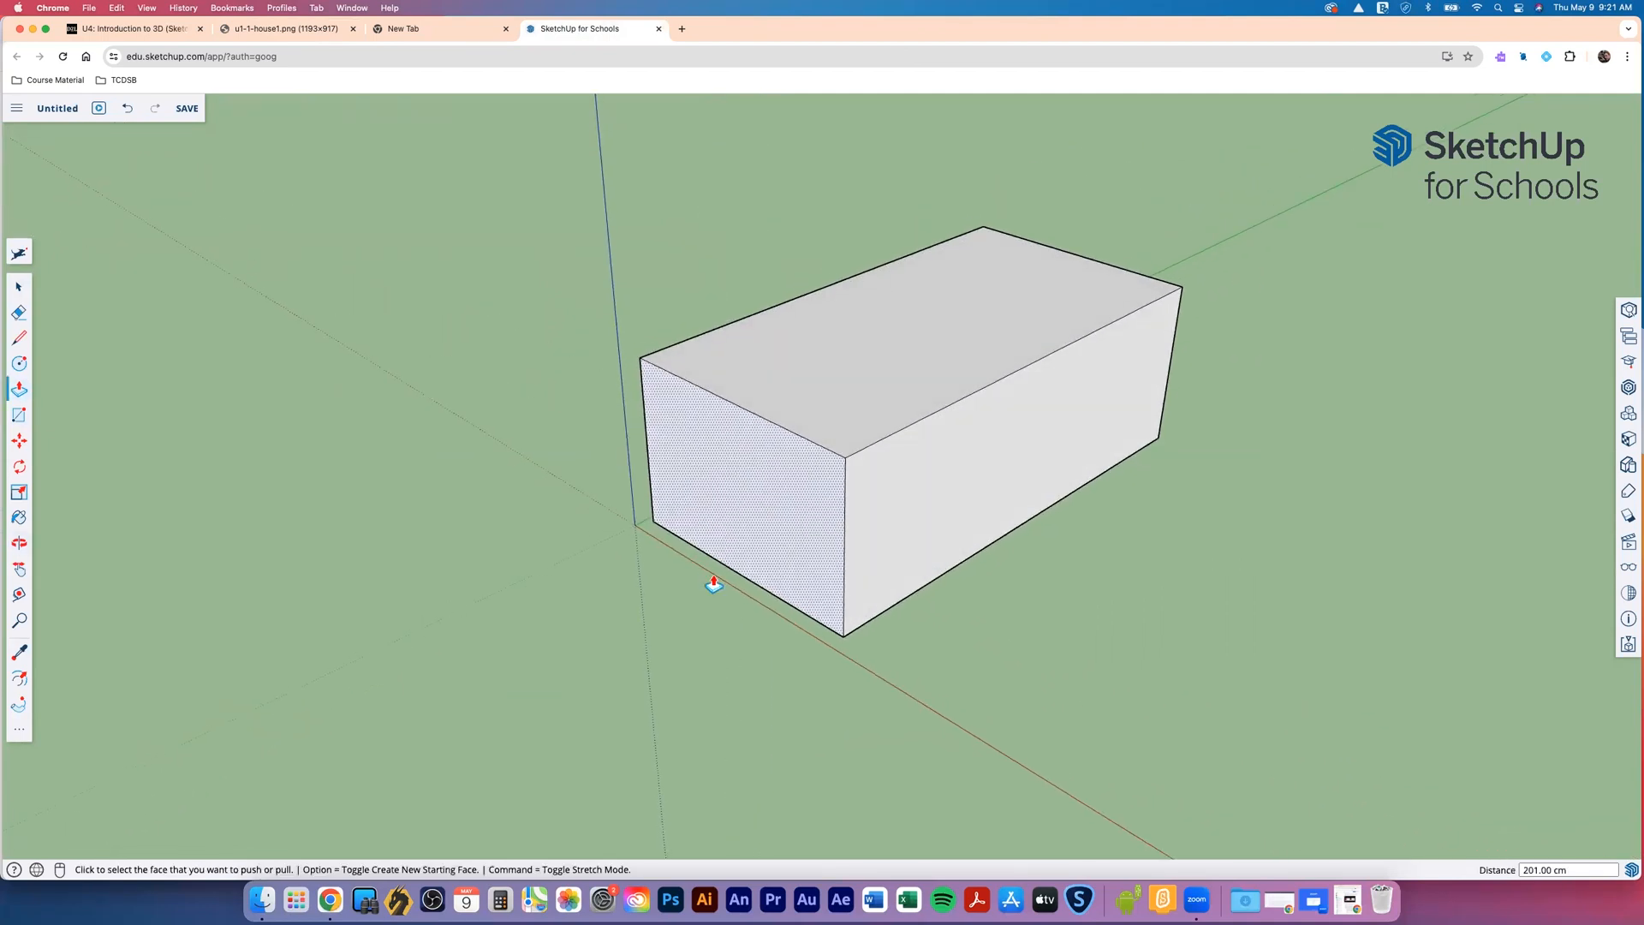
Draw a line across the box's top from the front edge's midpoint to an off-centre point on the back edge, and undo it
left_click(23, 336)
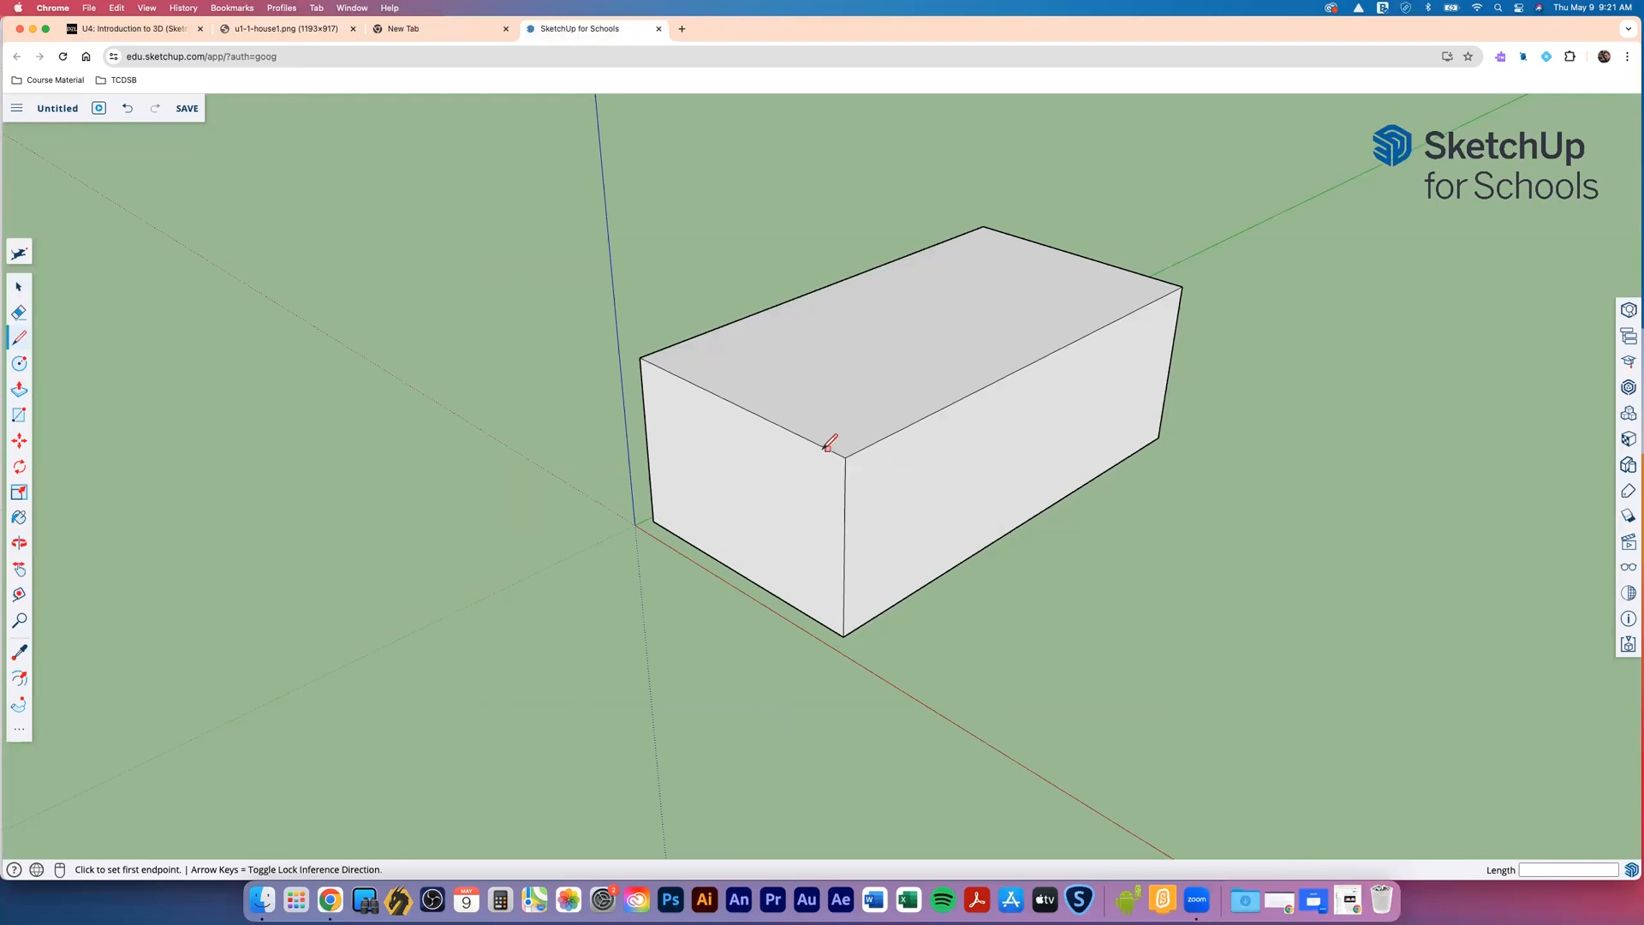
left_click(735, 401)
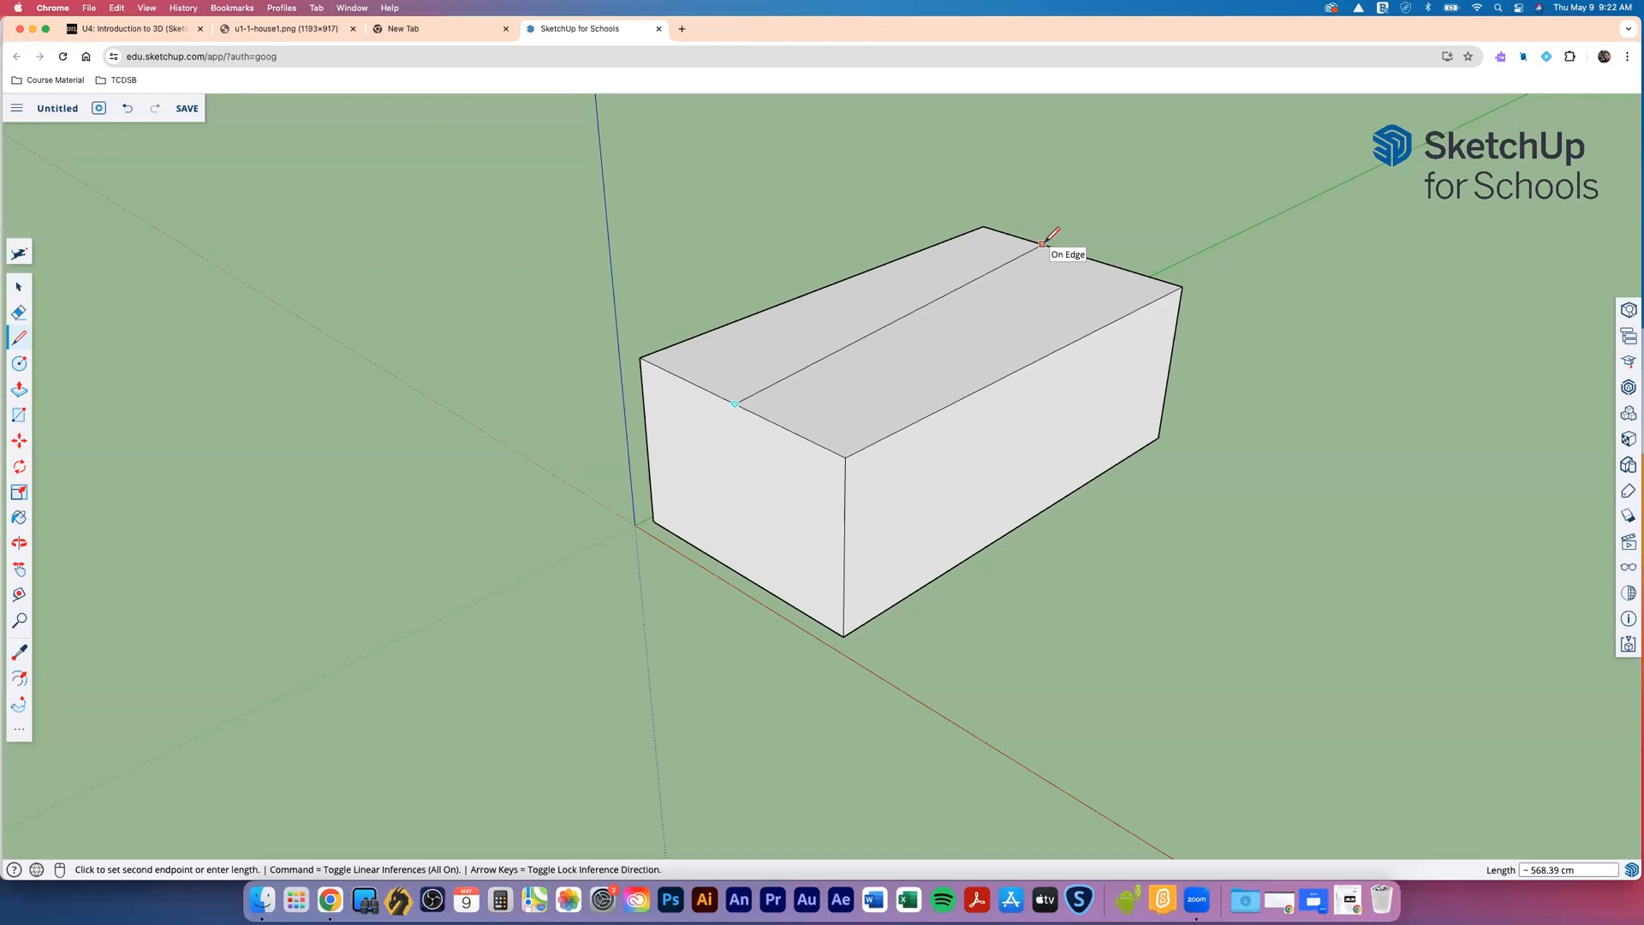
left_click(1042, 244)
mouse_move(803, 391)
middle_mouse_down()
mouse_move(1180, 315)
mouse_move(822, 396)
middle_mouse_up()
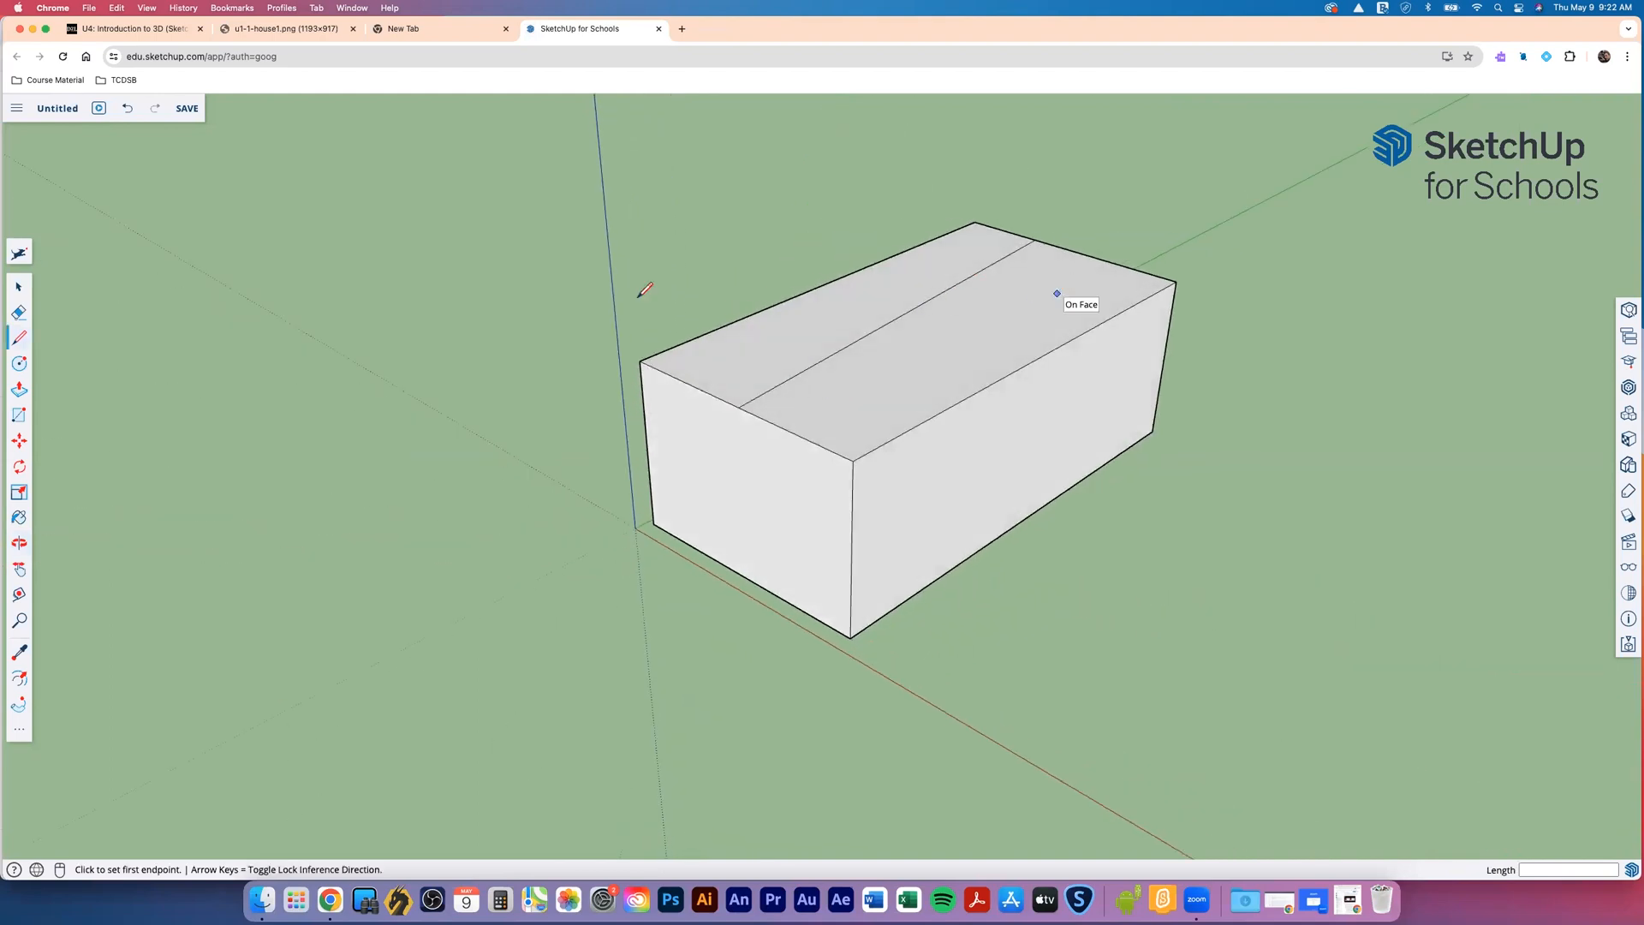
left_click(127, 108)
Draw a centre line about 566 cm long along the box's top, parallel to the green axis, and select it
left_click(739, 406)
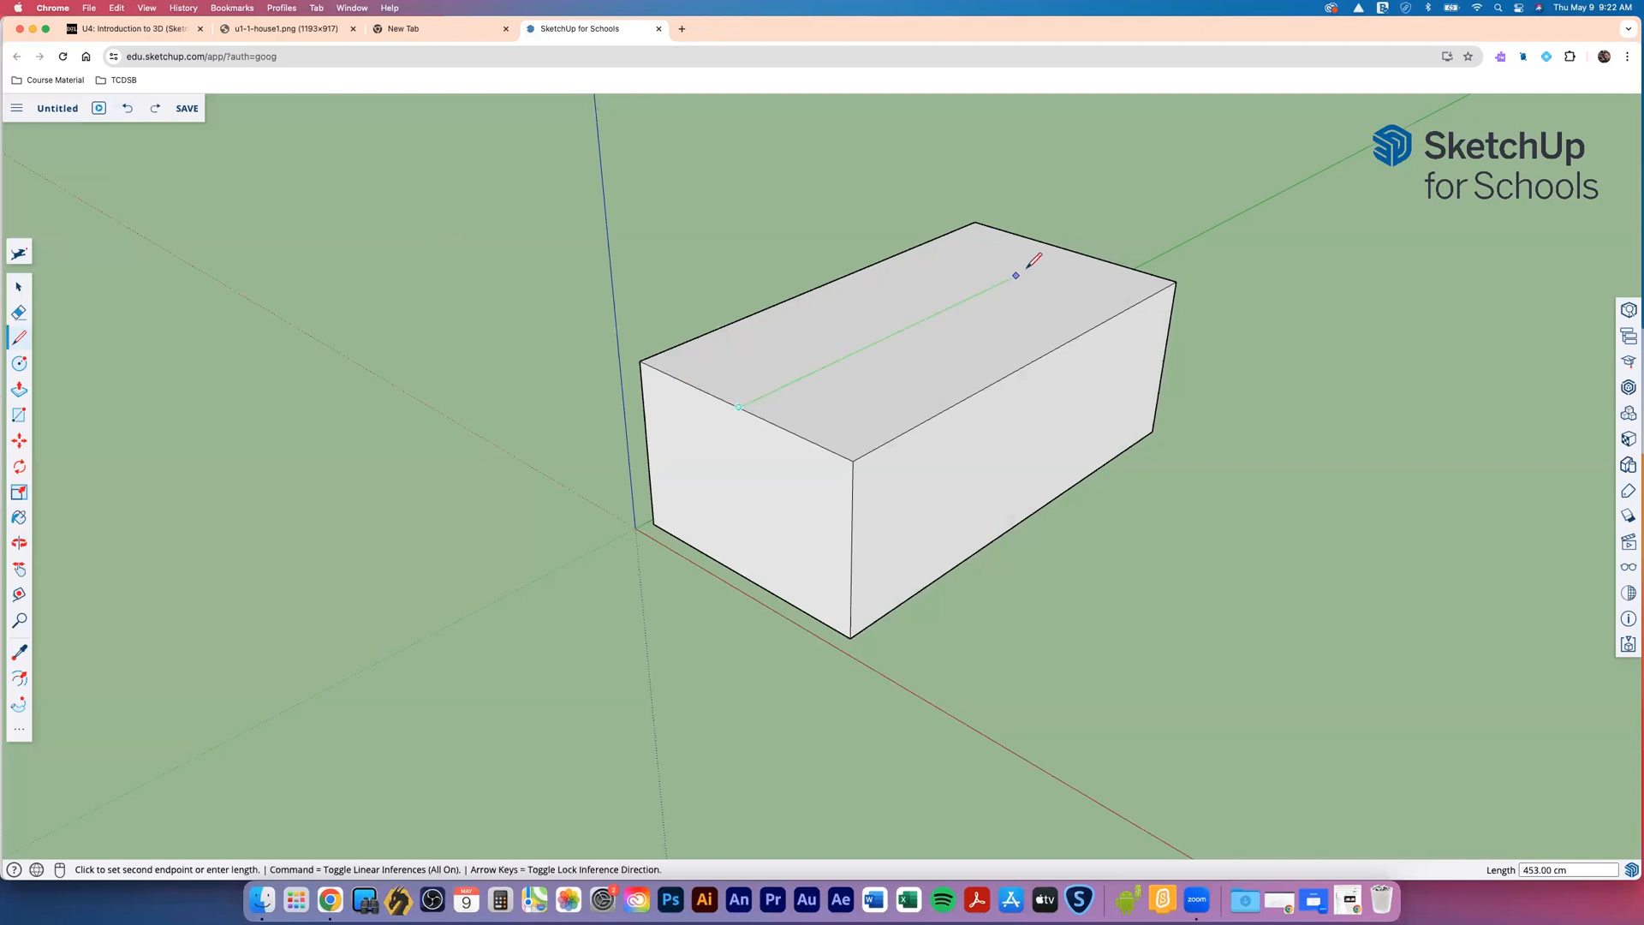
left_click(1070, 250)
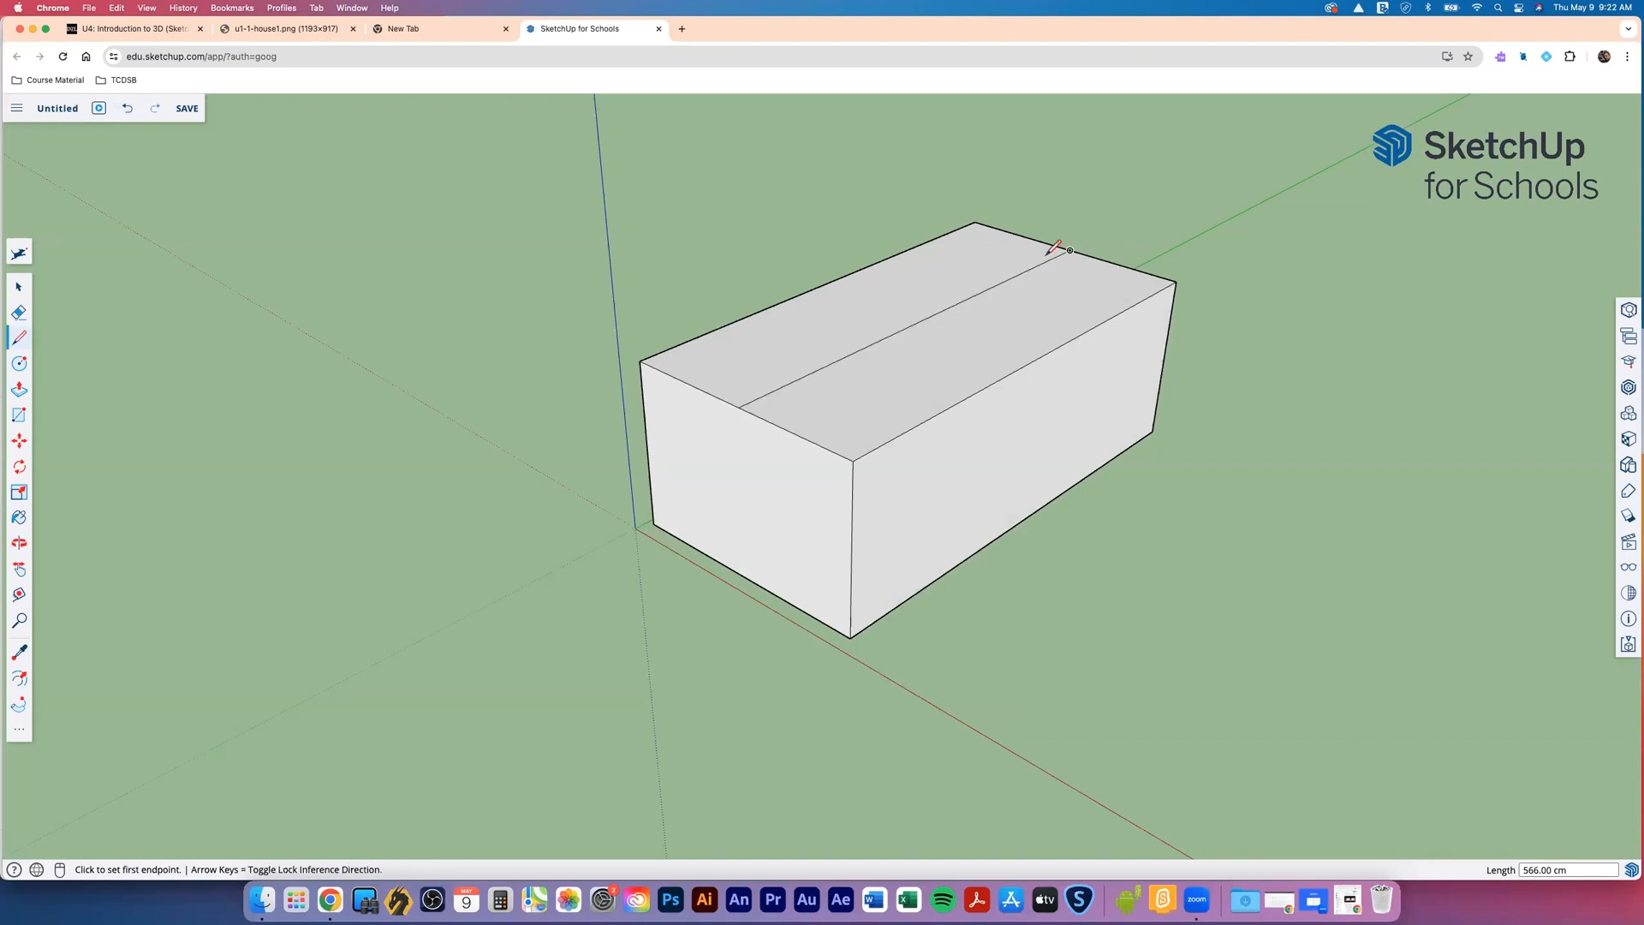
mouse_move(717, 417)
middle_mouse_down()
mouse_move(888, 416)
mouse_move(1075, 319)
mouse_move(1076, 268)
mouse_move(879, 518)
mouse_move(727, 558)
mouse_move(665, 510)
middle_mouse_up()
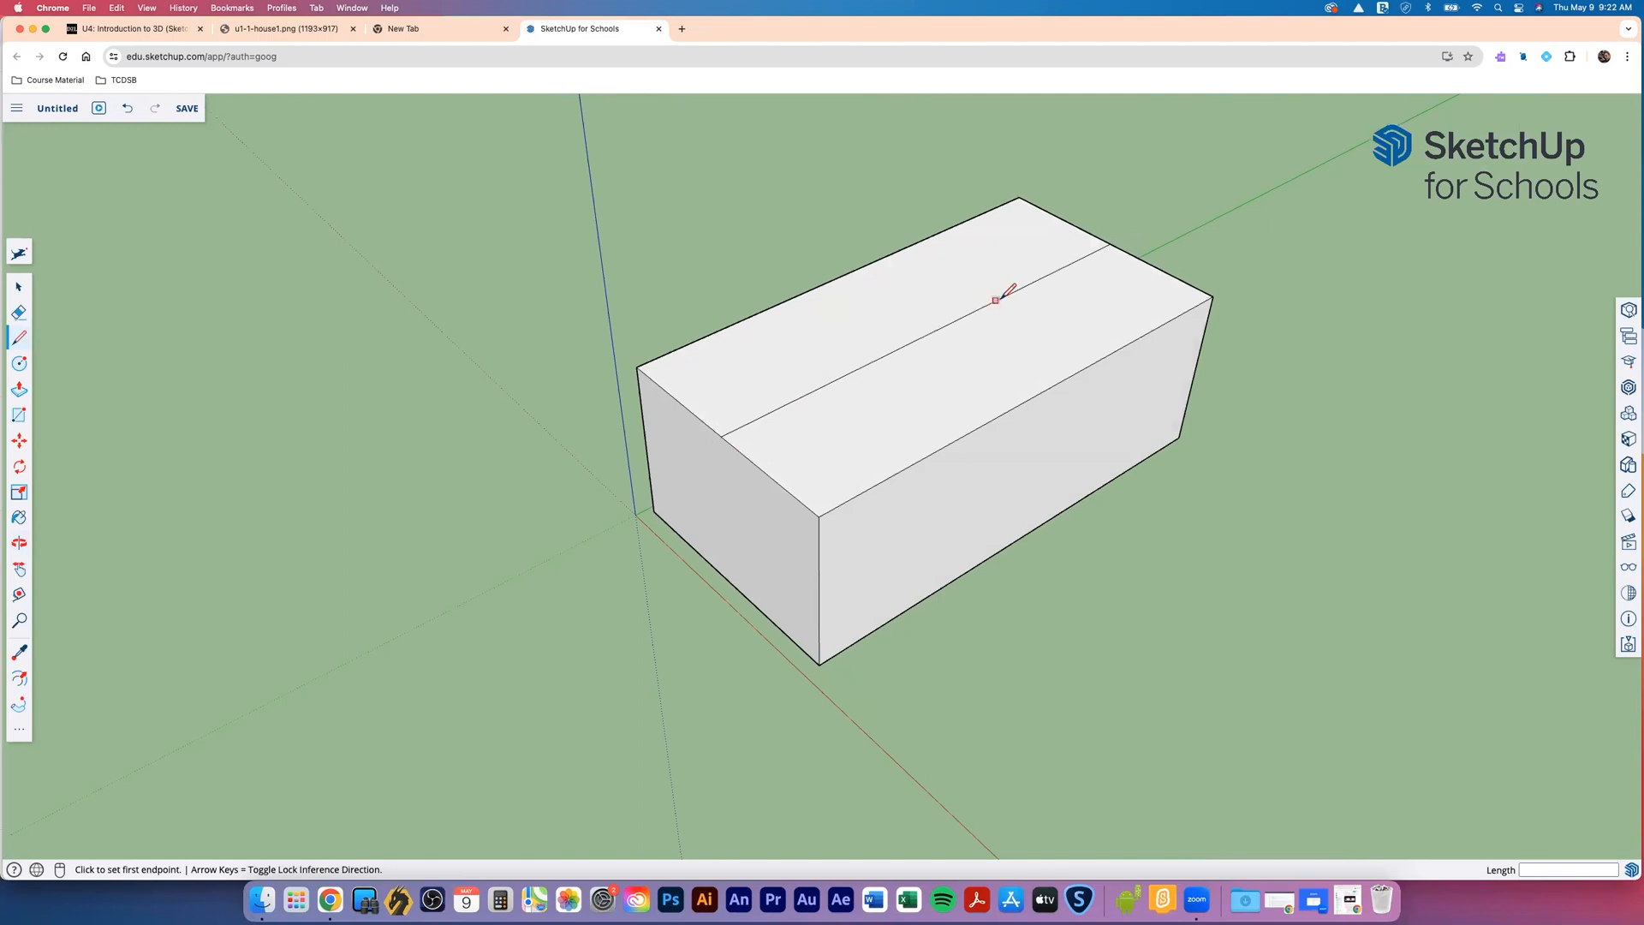
left_click(19, 286)
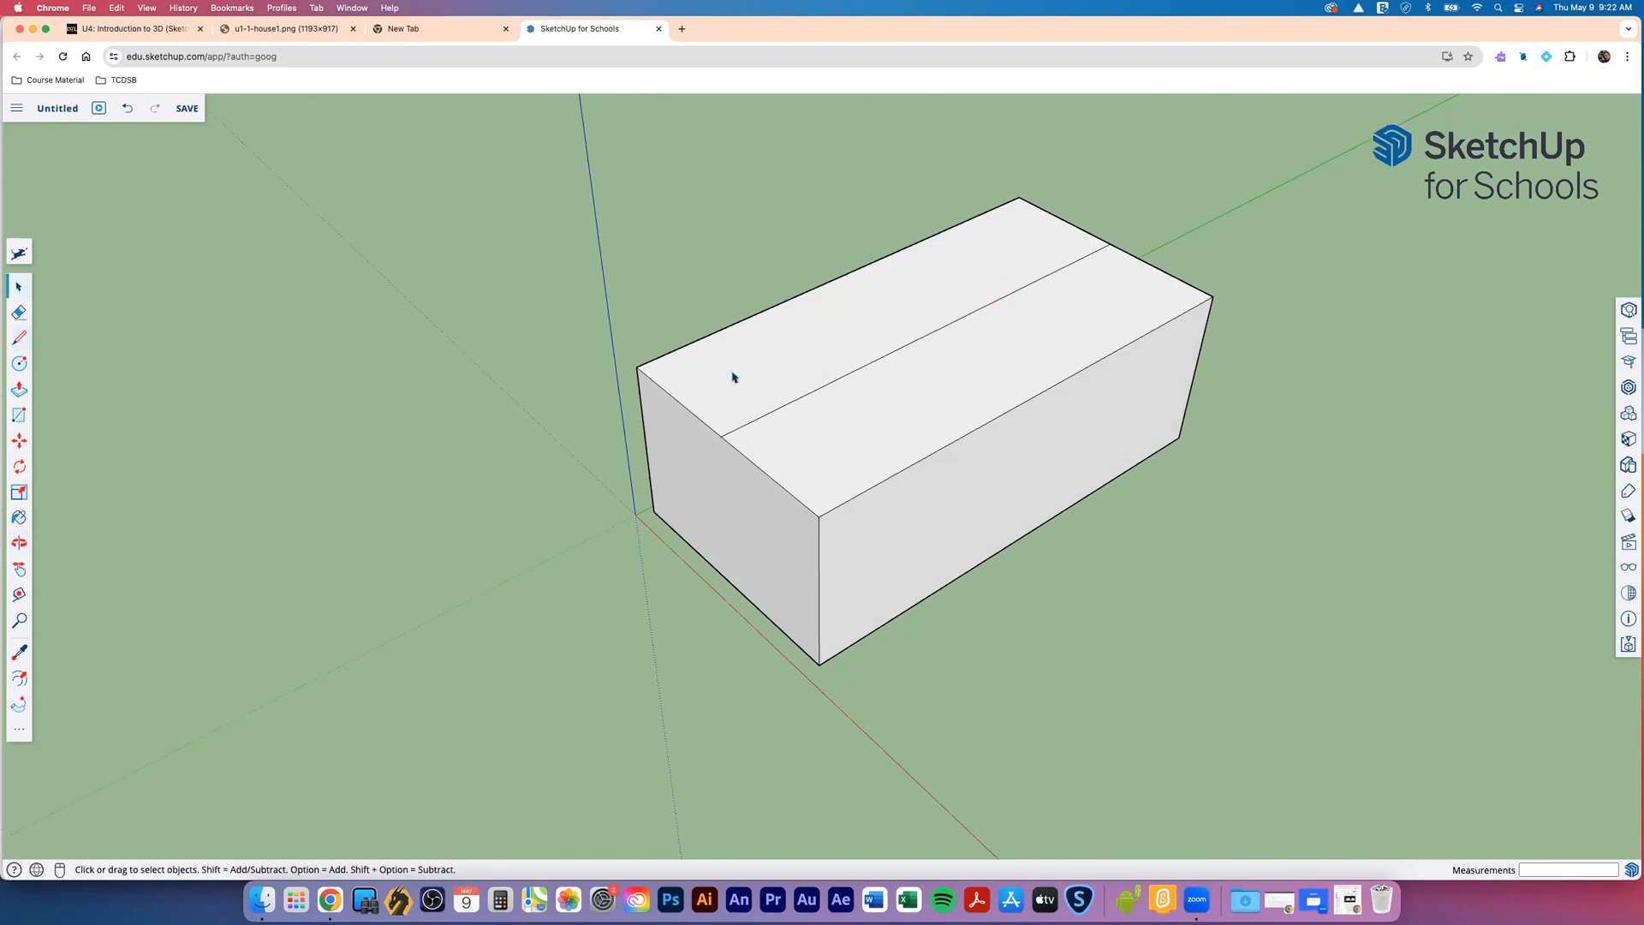
left_click(852, 435)
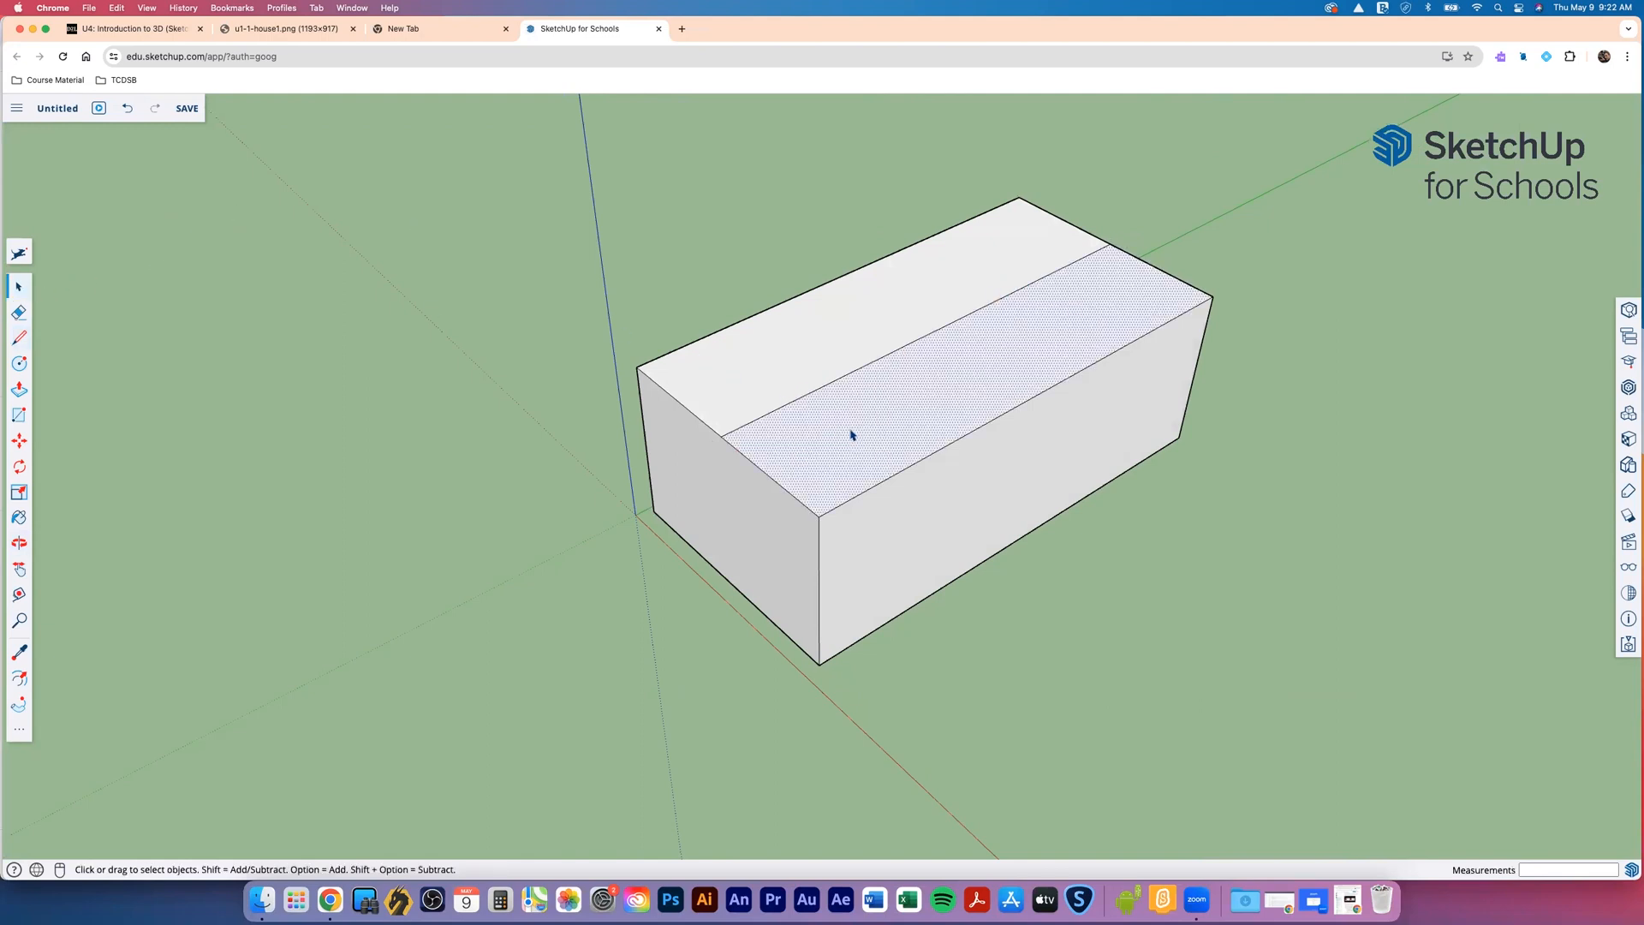
left_click(767, 384)
left_click(783, 411)
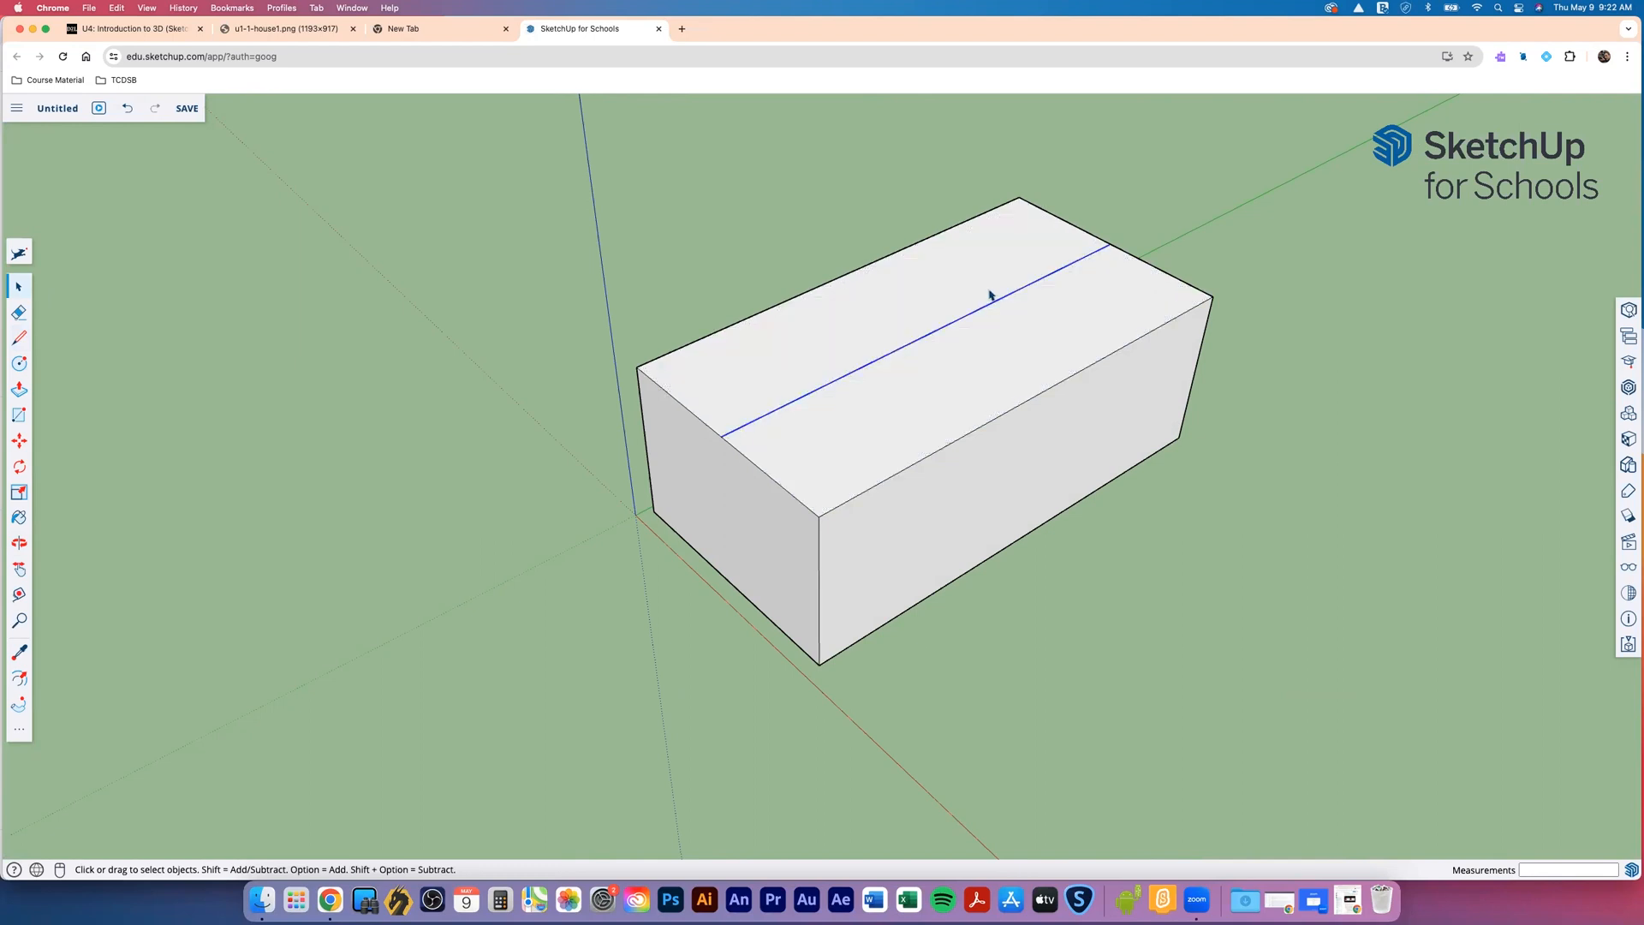
Try moving the selected centre line upward without following the blue axis, and undo the move
left_click(19, 441)
left_click(719, 437)
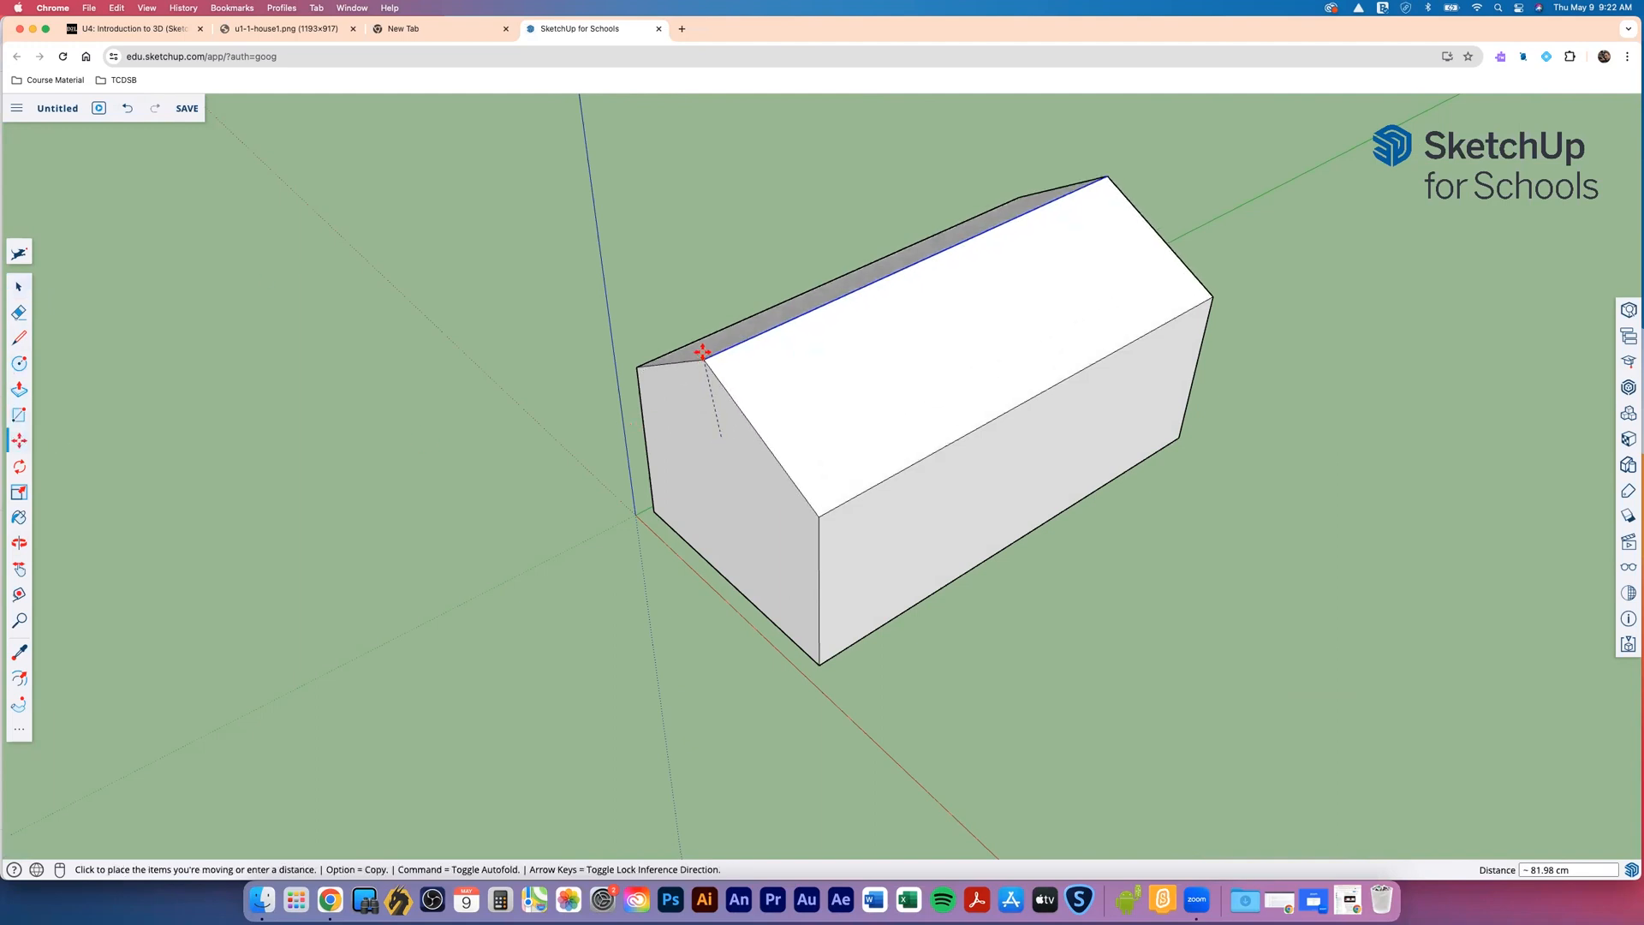
left_click(699, 343)
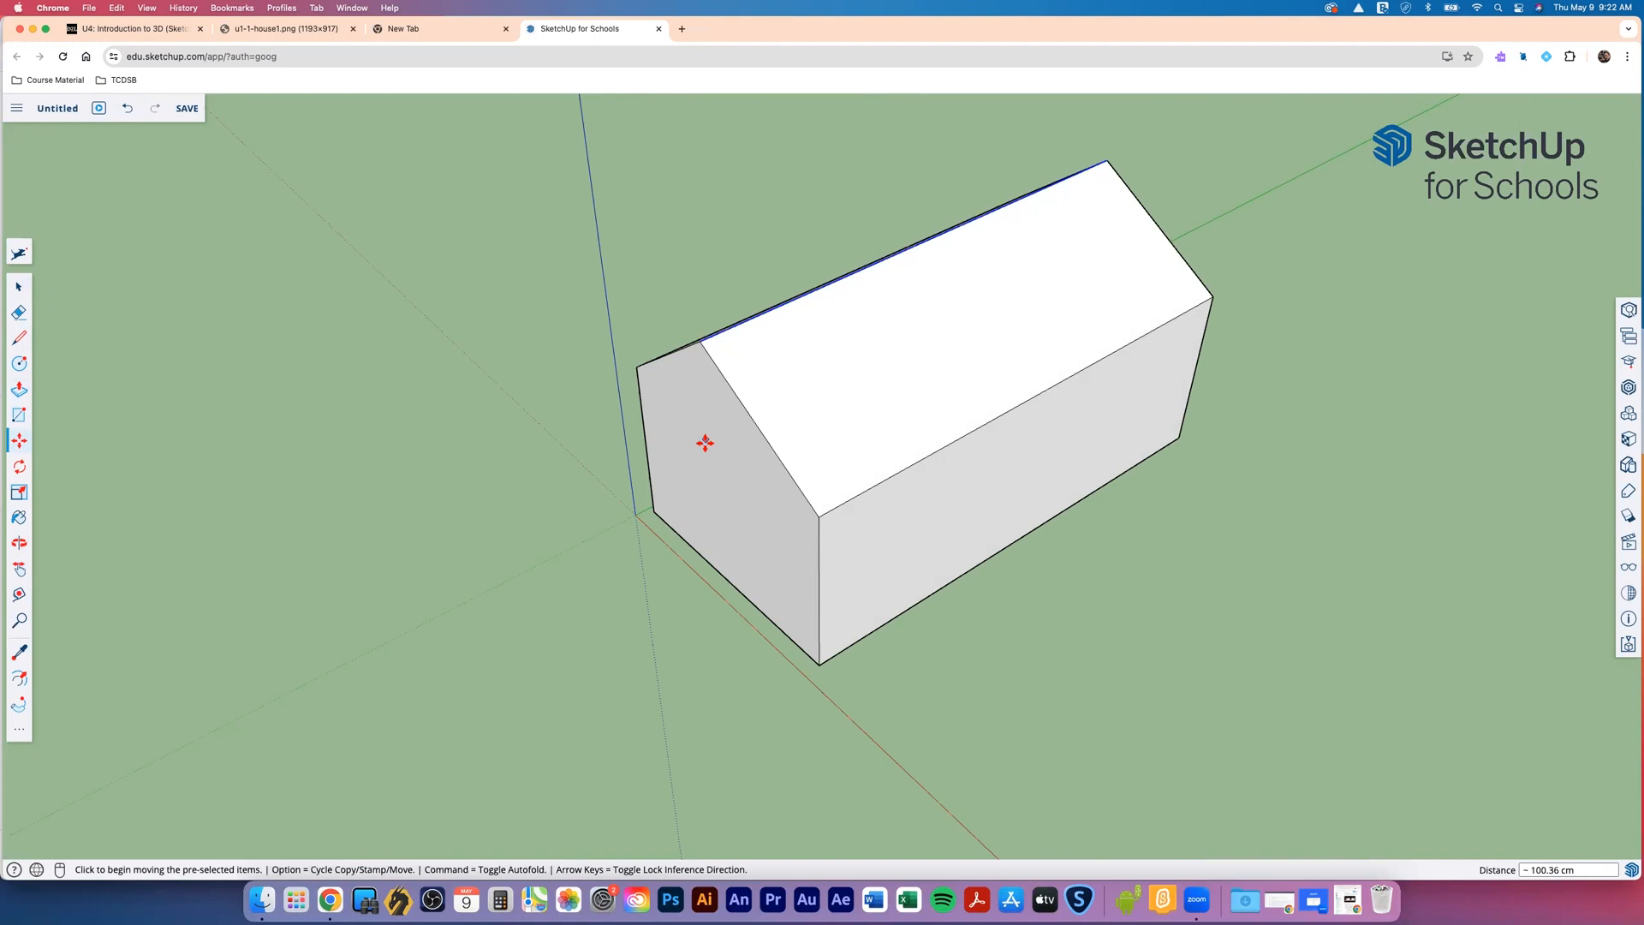
middle_click_drag(711, 458, 1139, 243)
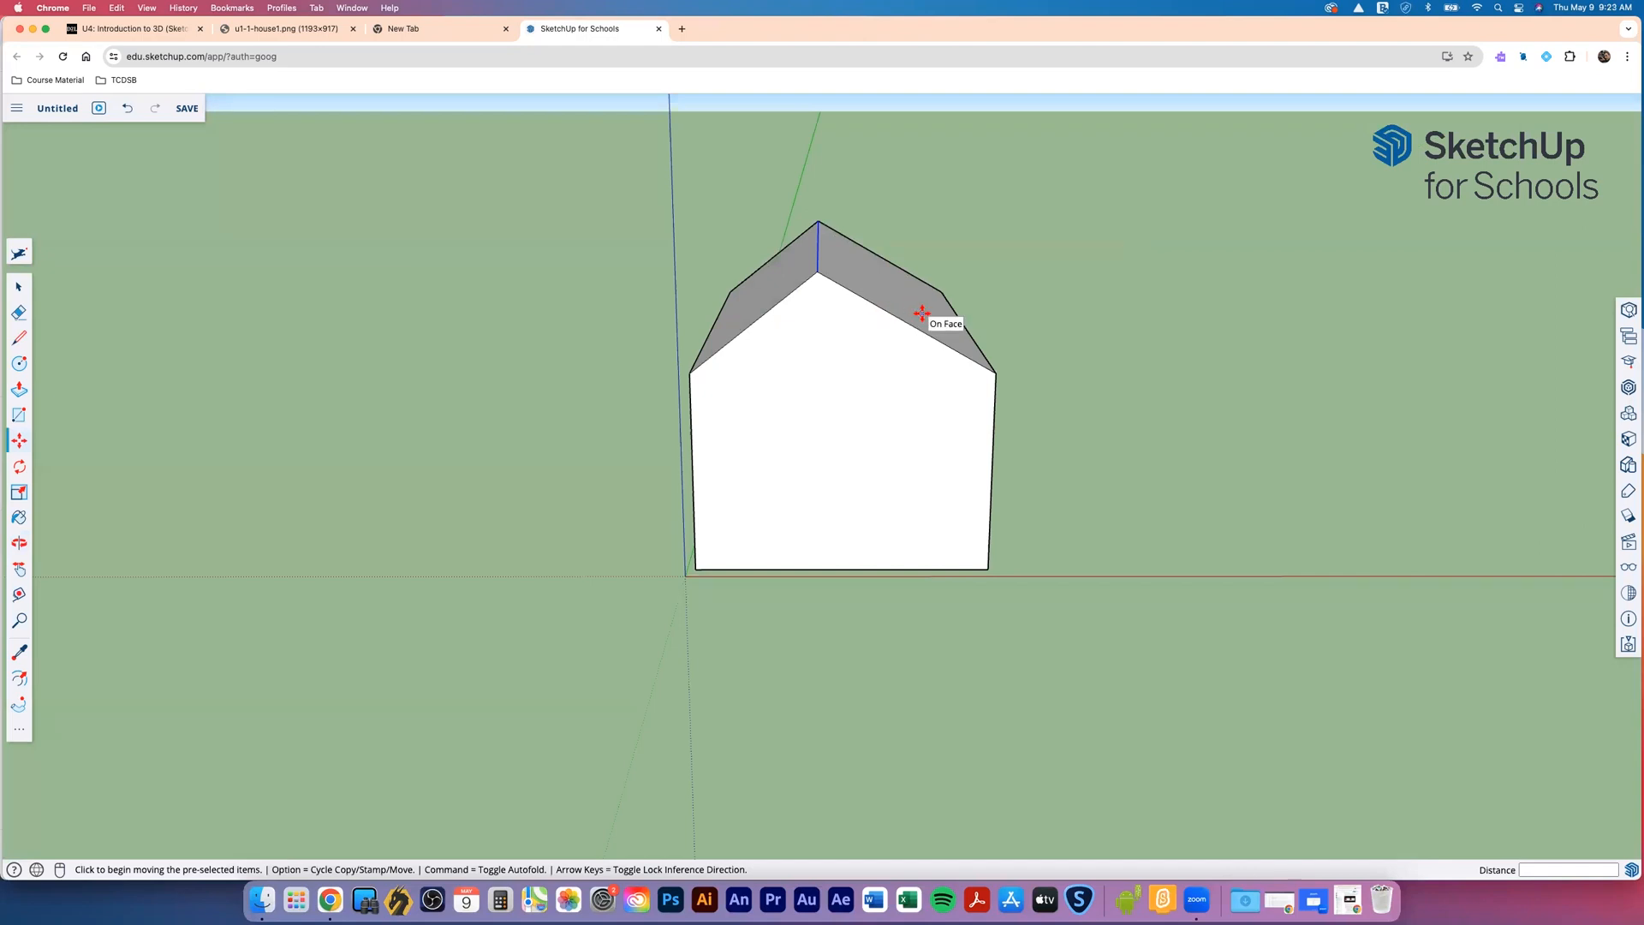
key("super+z")
Move the selected centre line up about 131 cm along the blue axis to form the gable roof
middle_click_drag(950, 324, 633, 437)
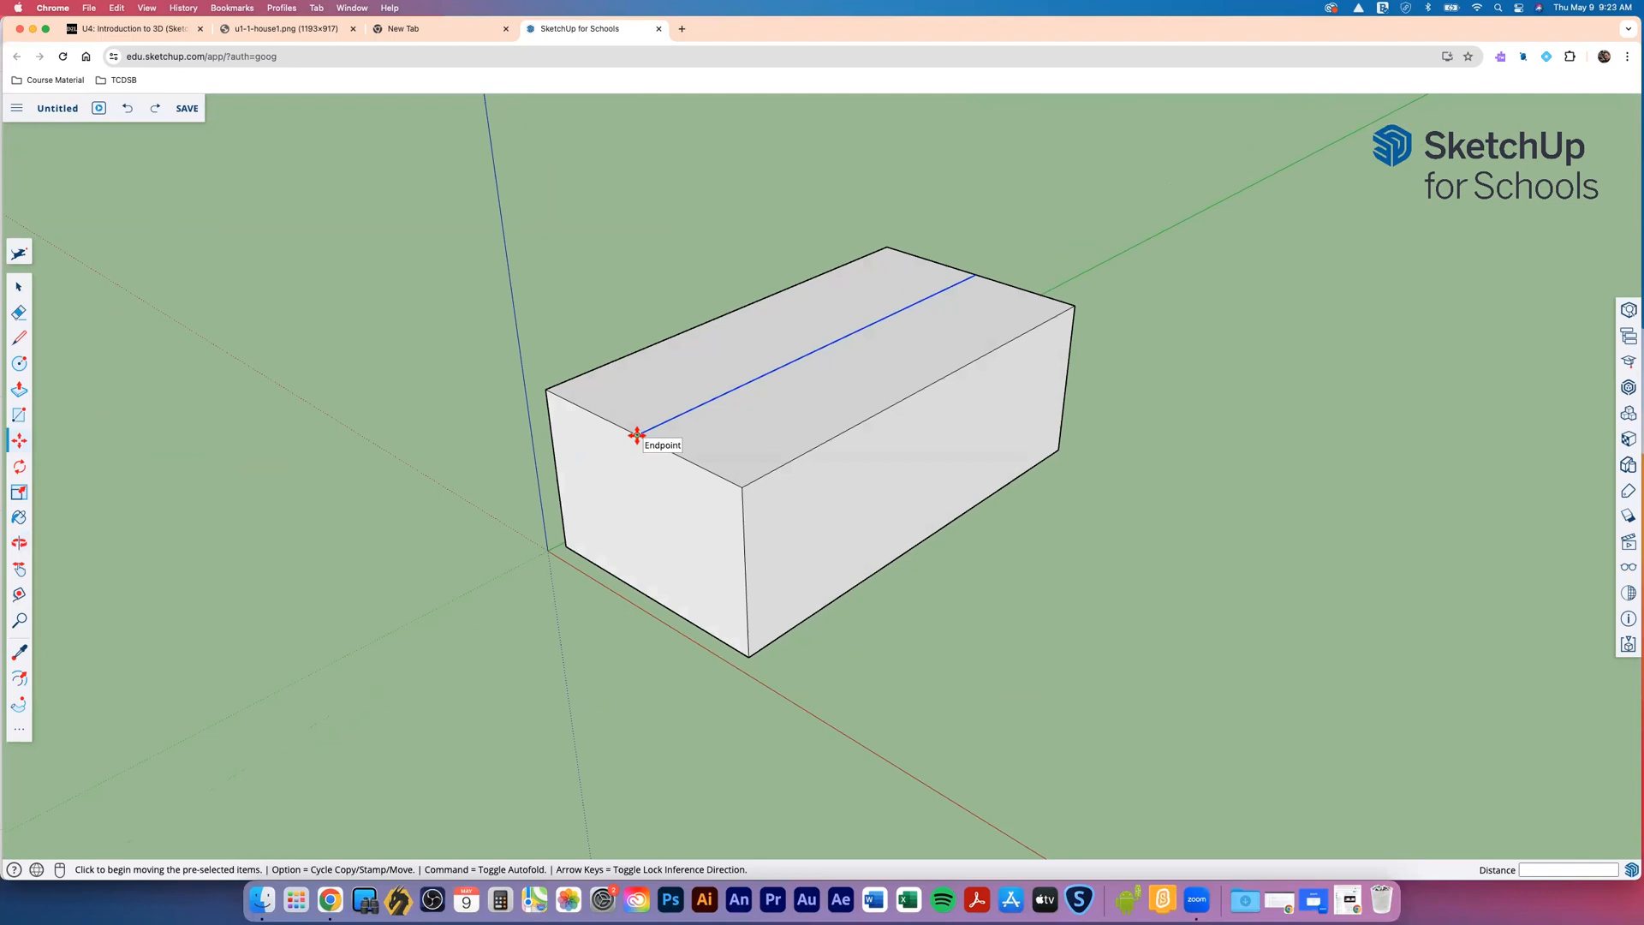
left_click(637, 434)
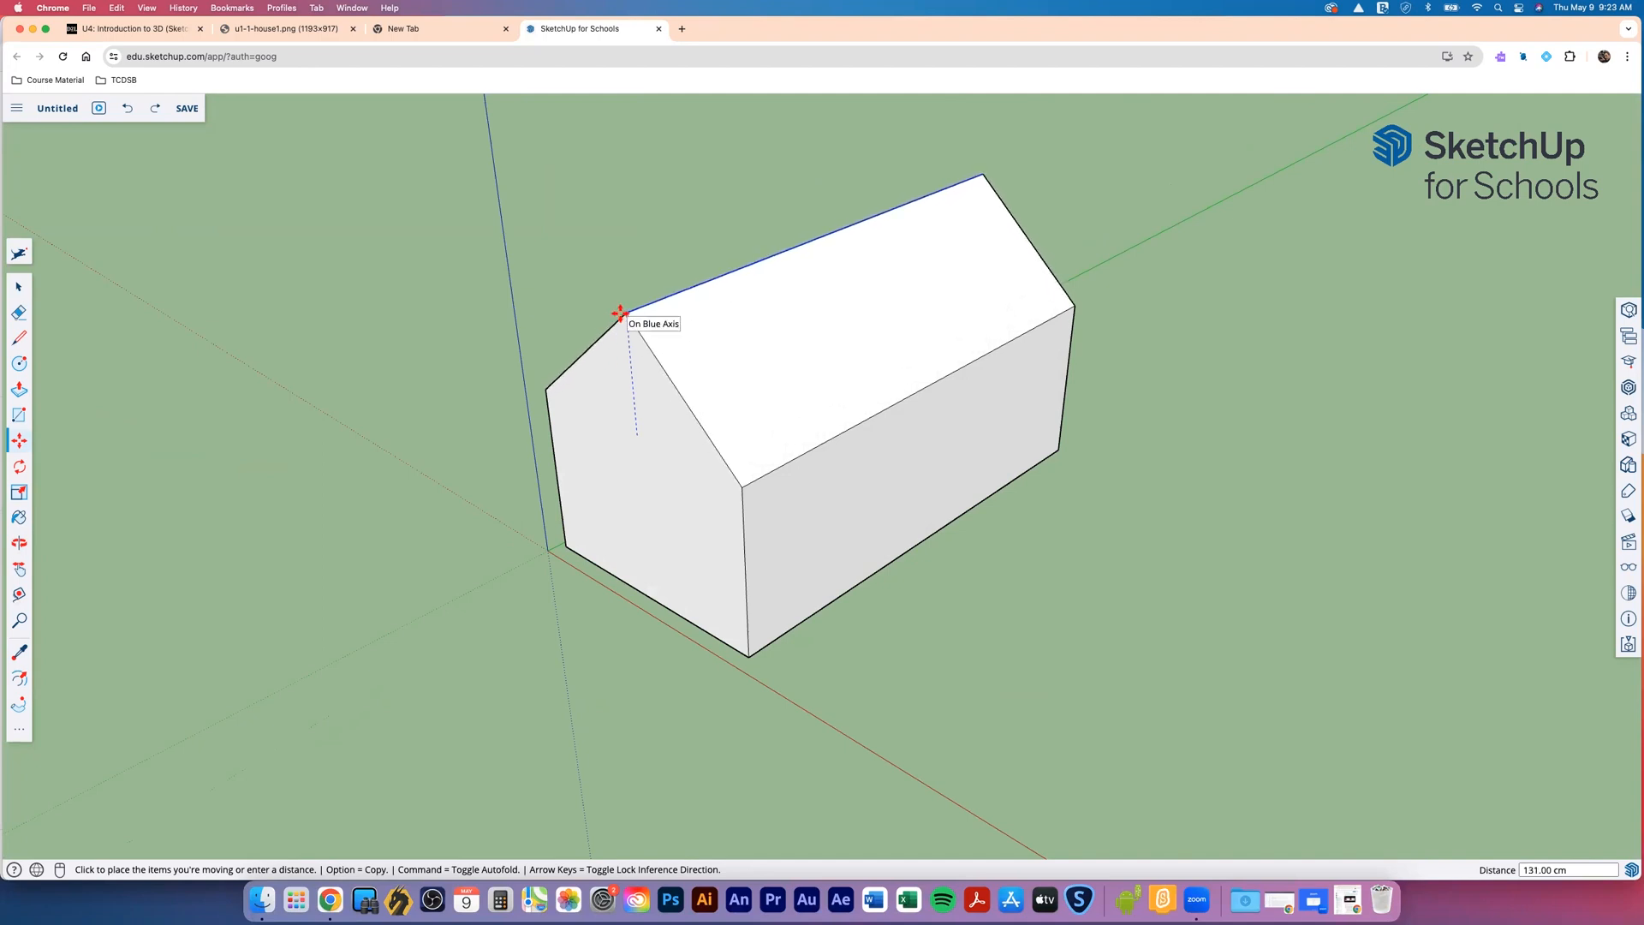
left_click(627, 320)
mouse_move(592, 405)
middle_mouse_down()
mouse_move(1159, 429)
mouse_move(958, 466)
mouse_move(631, 397)
mouse_move(613, 407)
middle_mouse_up()
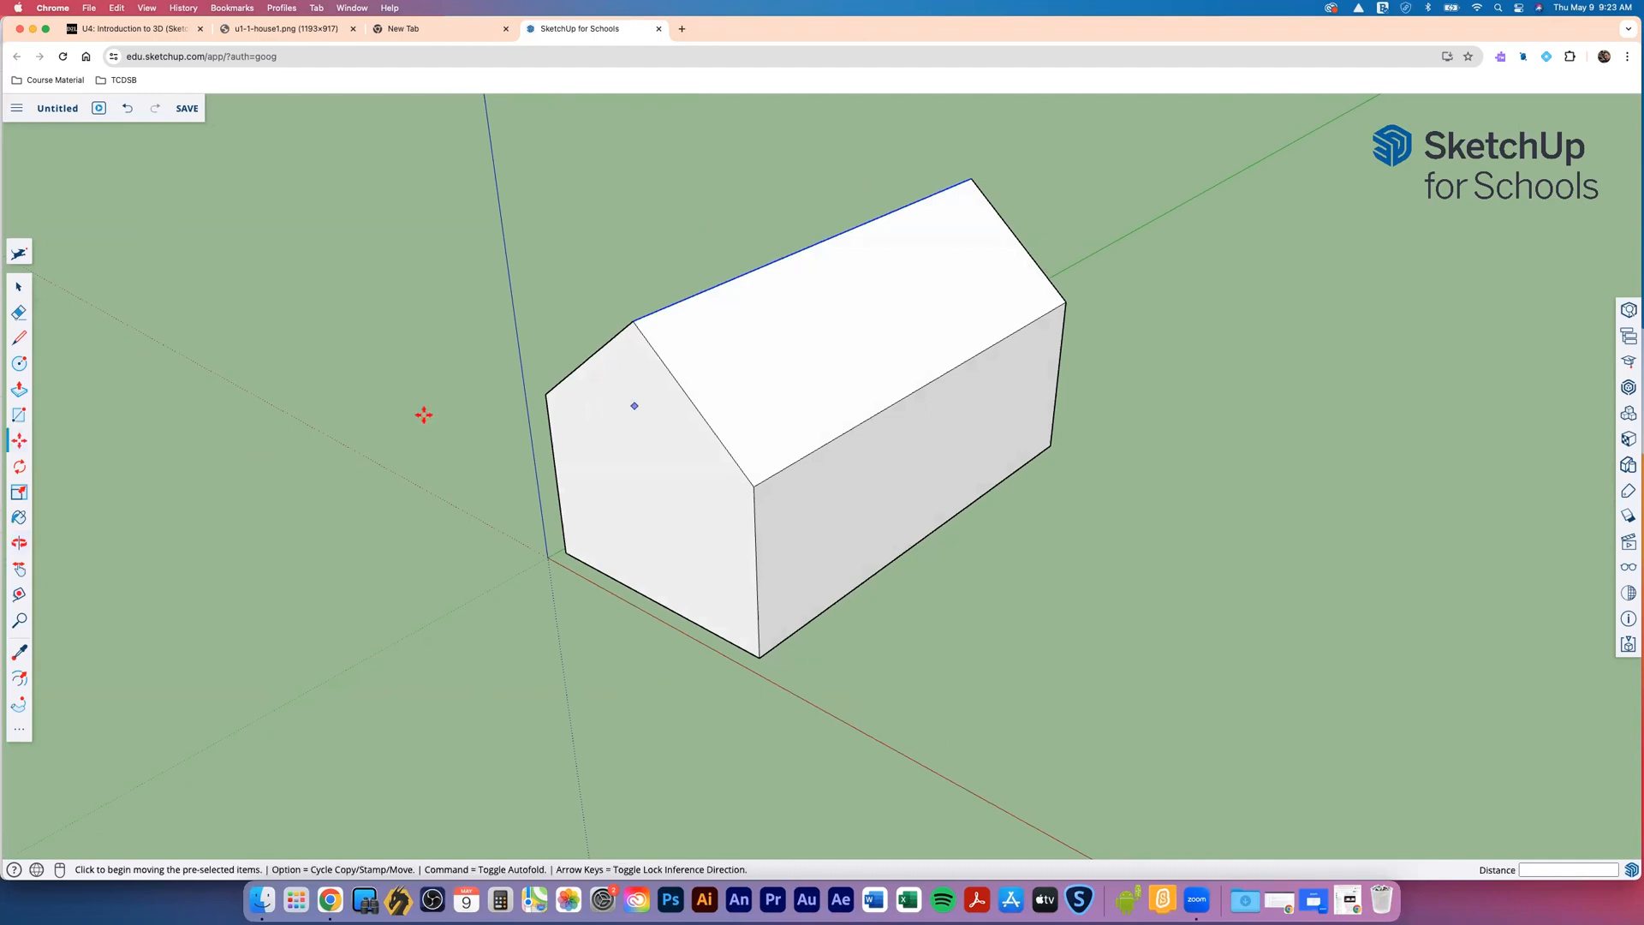
Draw a line from the gable wall out into empty space, and undo it
left_click(18, 339)
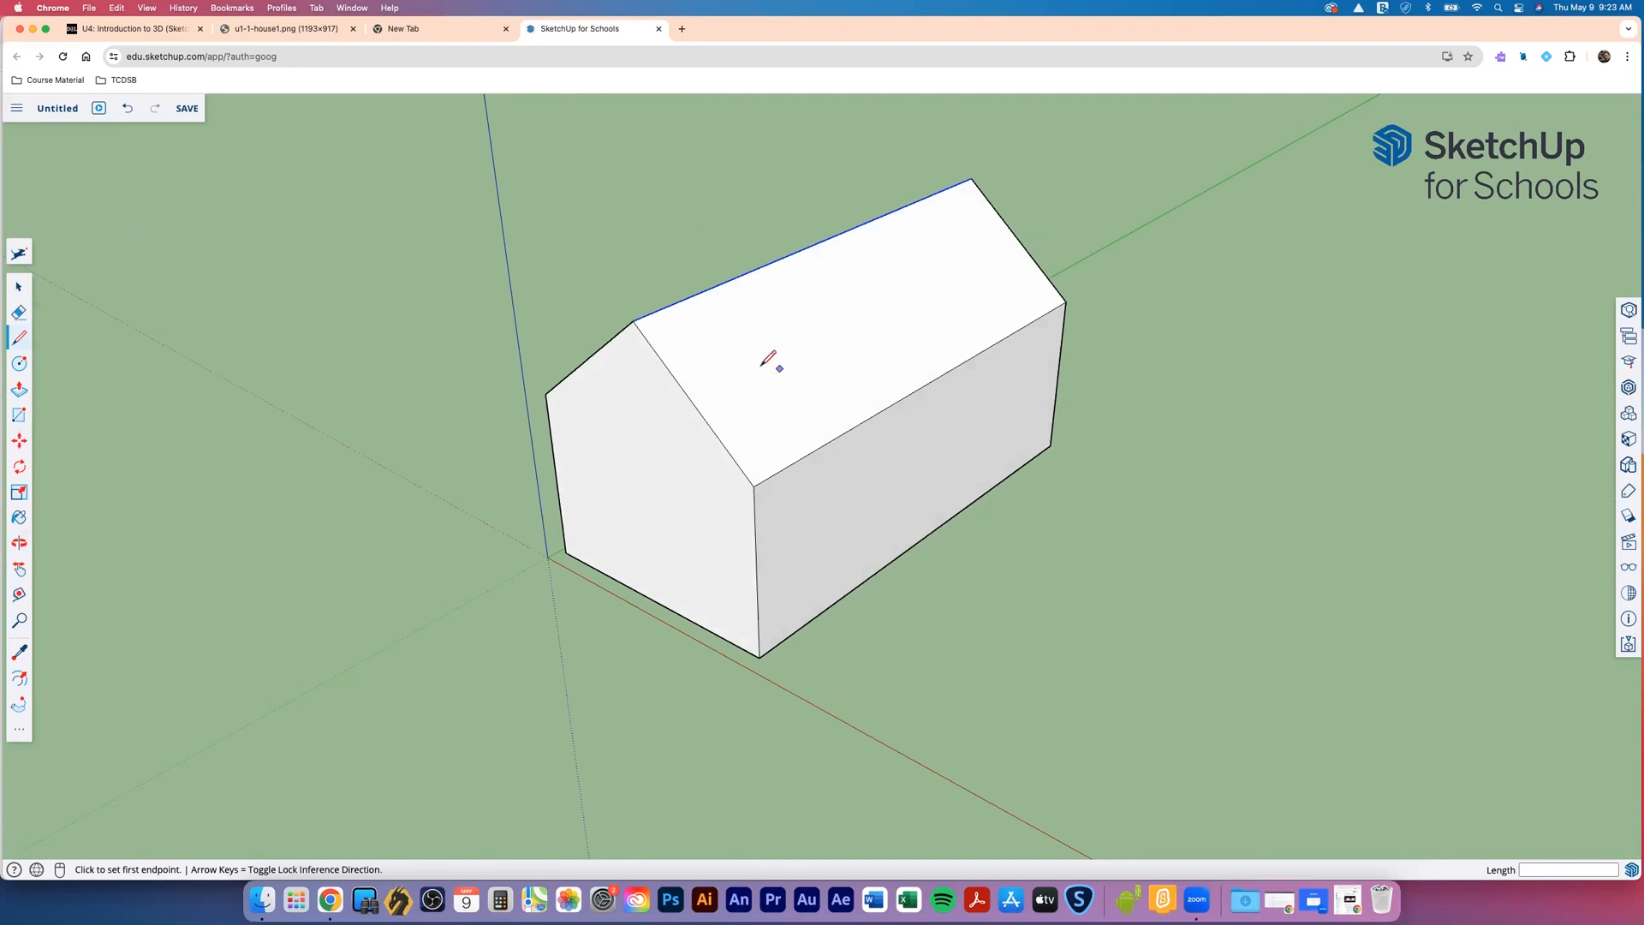
left_click(665, 472)
left_click(459, 585)
key("Escape")
middle_click_drag(732, 550, 653, 433)
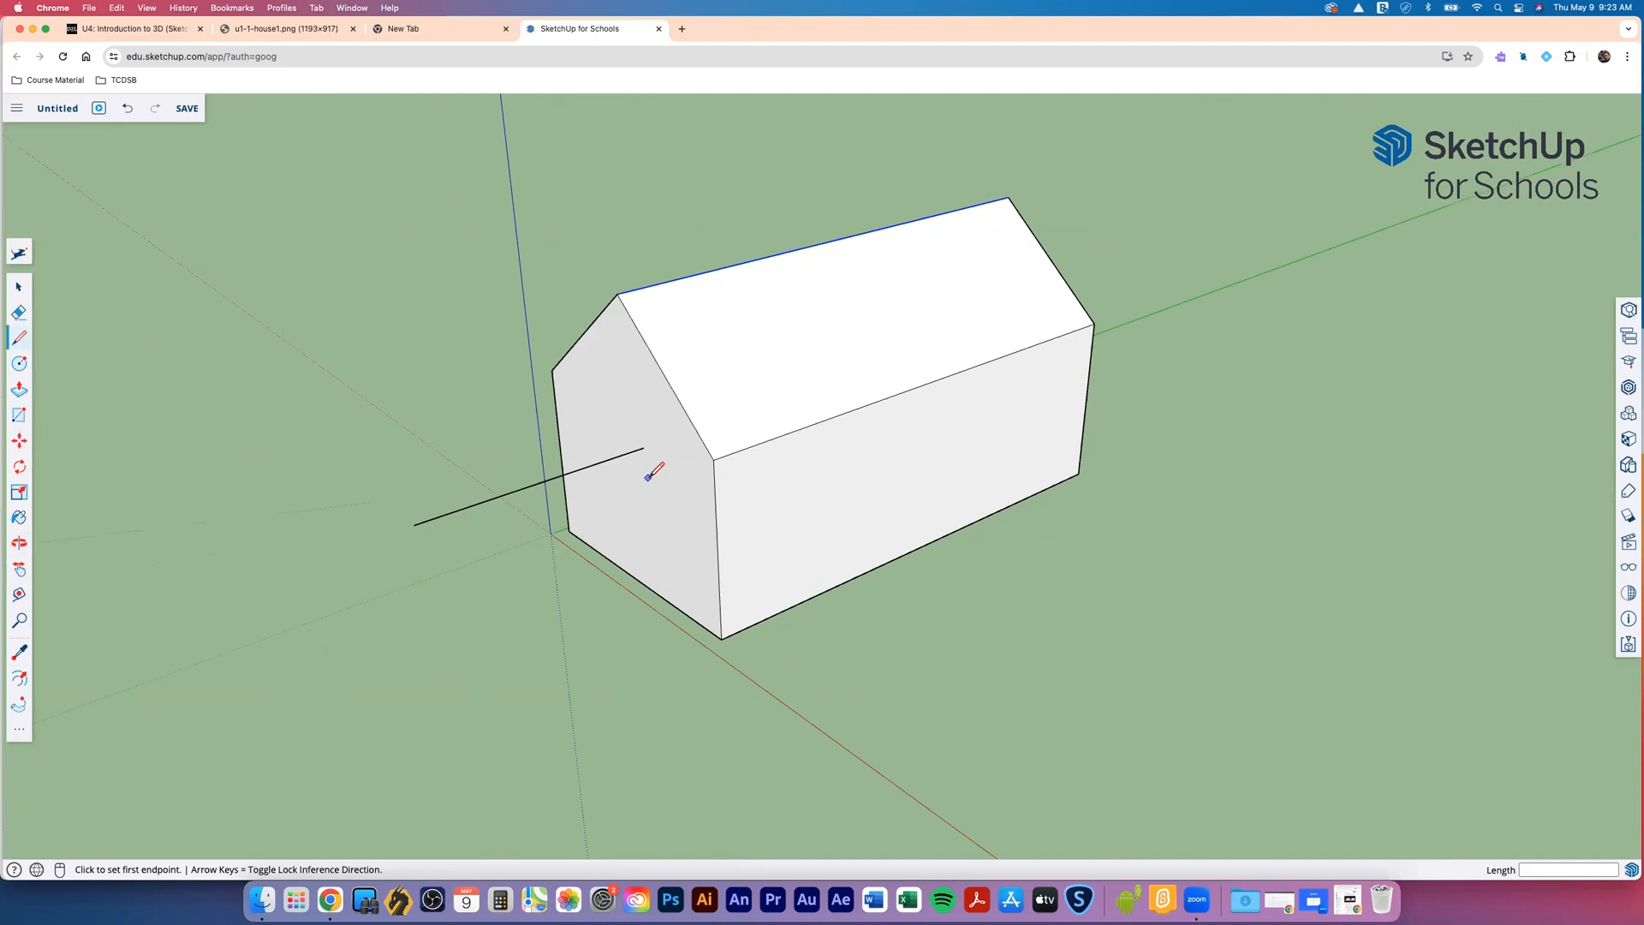
left_click(127, 109)
middle_click_drag(734, 356, 781, 367)
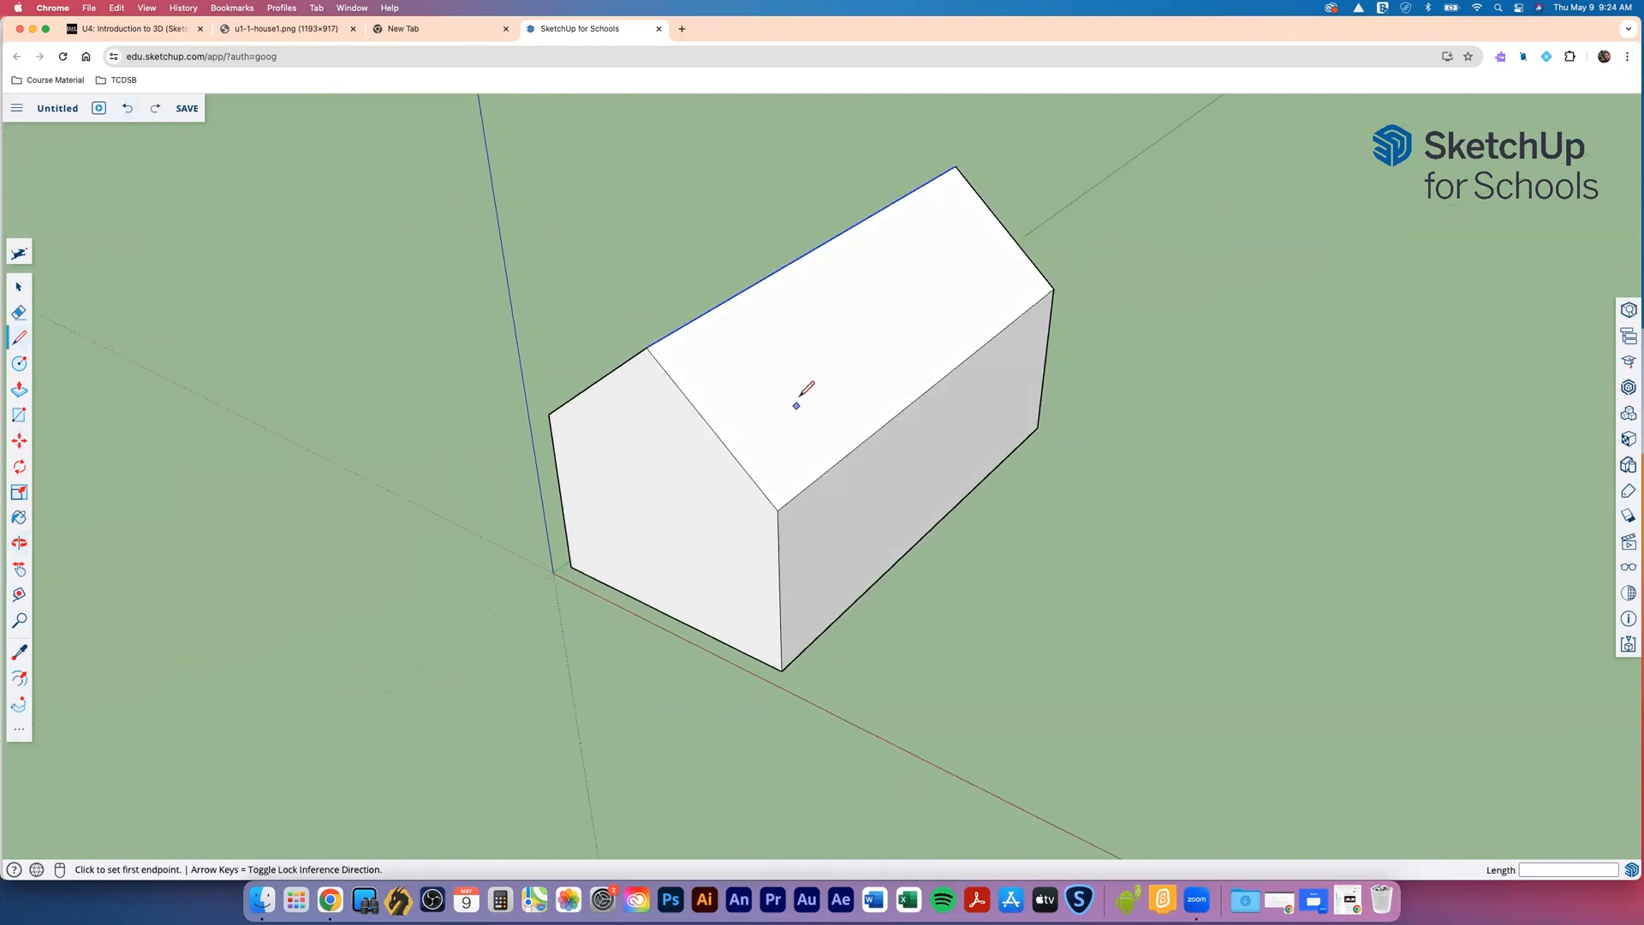
Draw a chain of freehand zigzag lines over the roof slope without following any axis, and view it from other angles
left_click(808, 403)
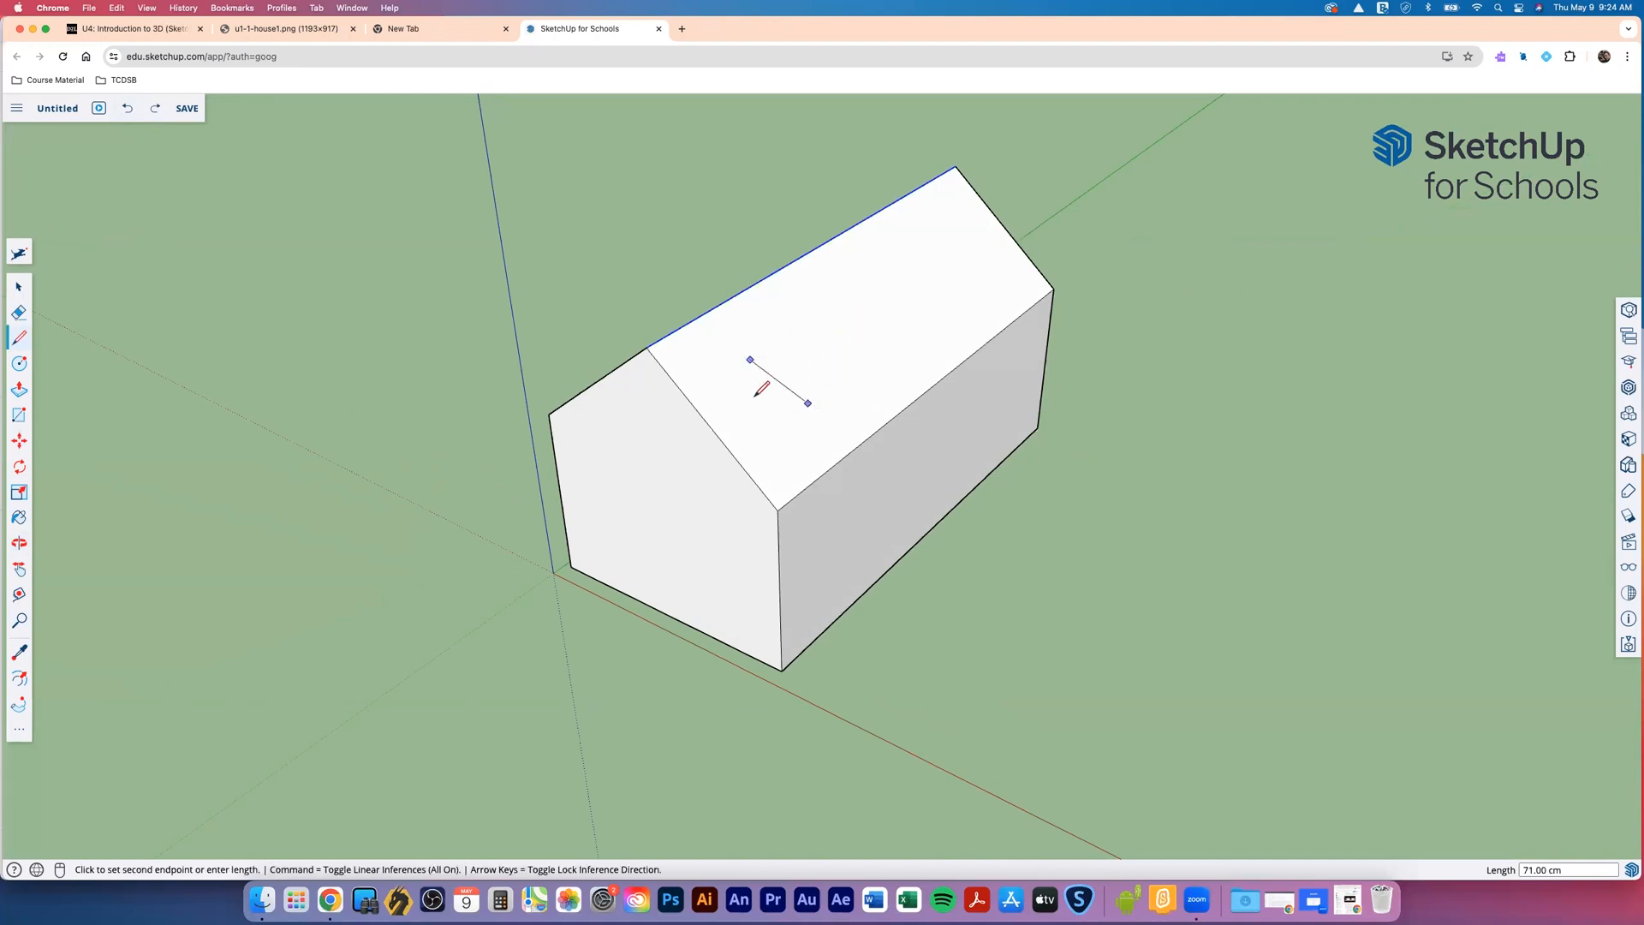
left_click(808, 349)
left_click(768, 375)
left_click(766, 332)
left_click(833, 353)
left_click(877, 323)
left_click(834, 304)
left_click(834, 273)
left_click(870, 282)
left_click(824, 312)
middle_click_drag(784, 371, 856, 351)
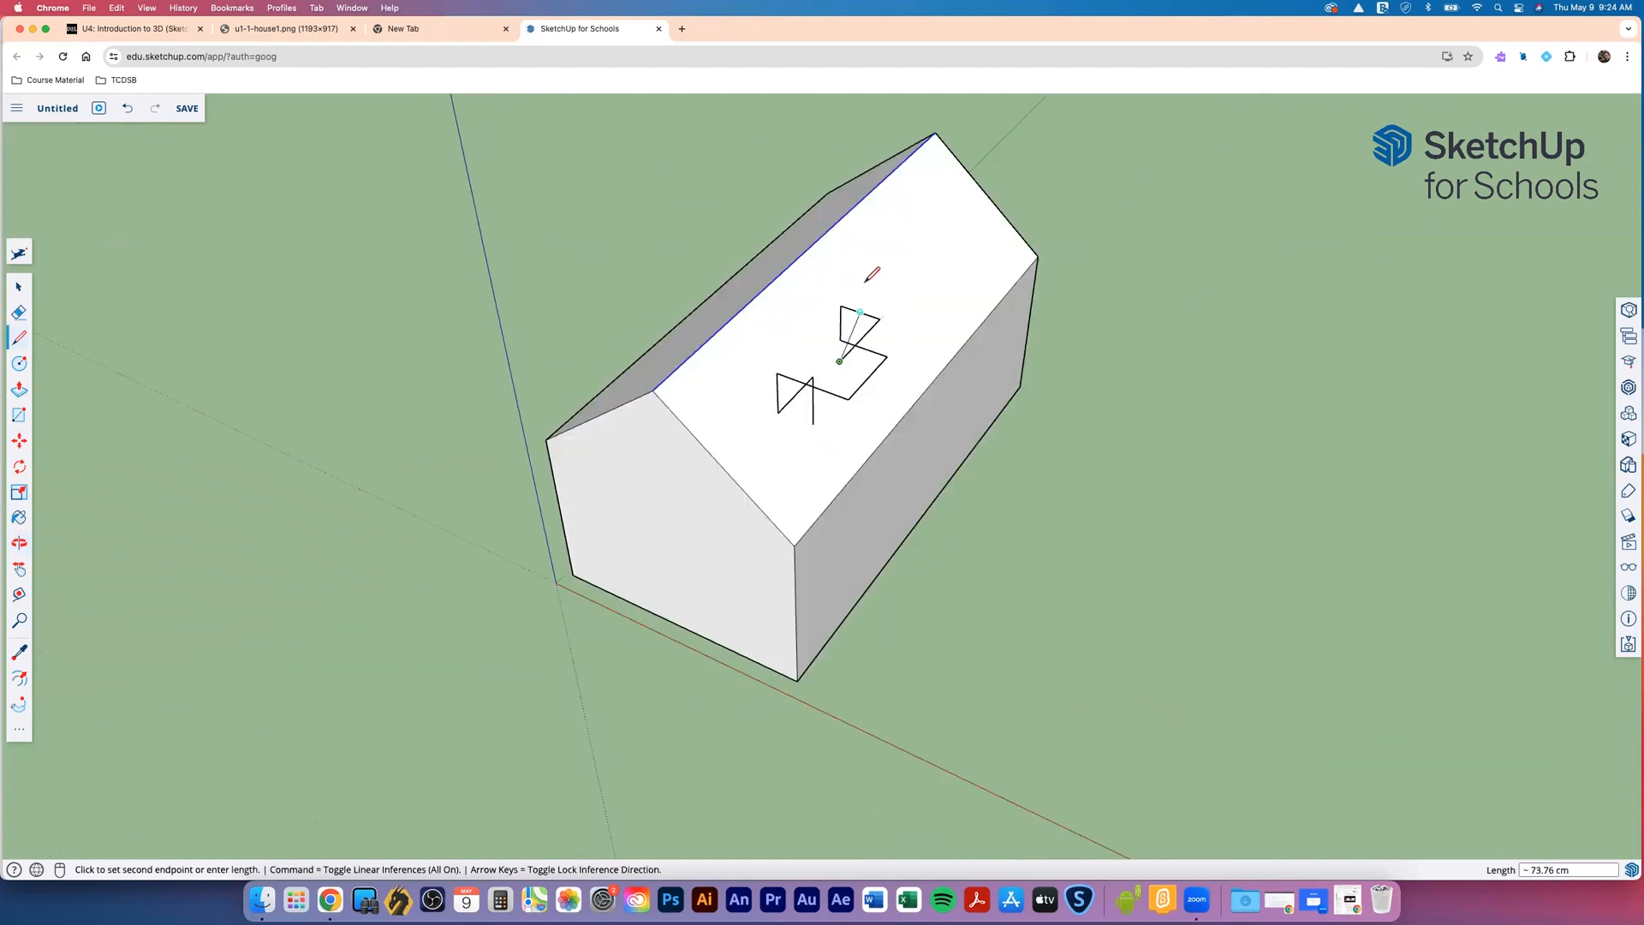
middle_click_drag(847, 364, 788, 342)
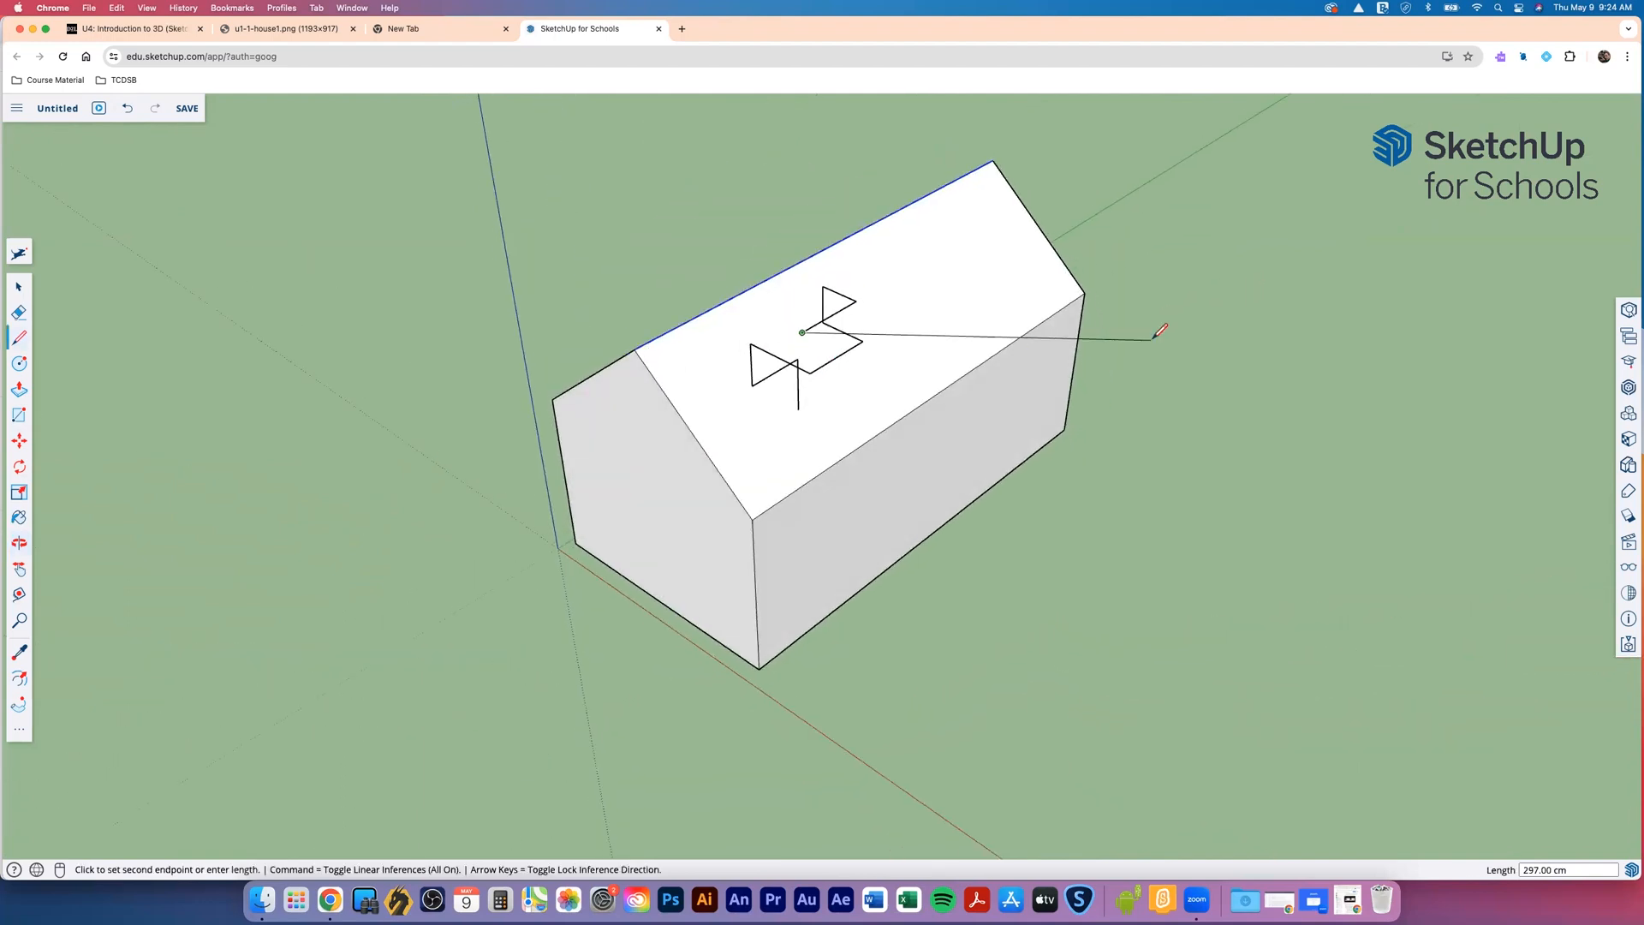
Undo all the zigzag lines drawn over the roof slope
key("super+z")
key("super+z")
key("super+z")
key("super+z")
key("super+z")
key("super+z")
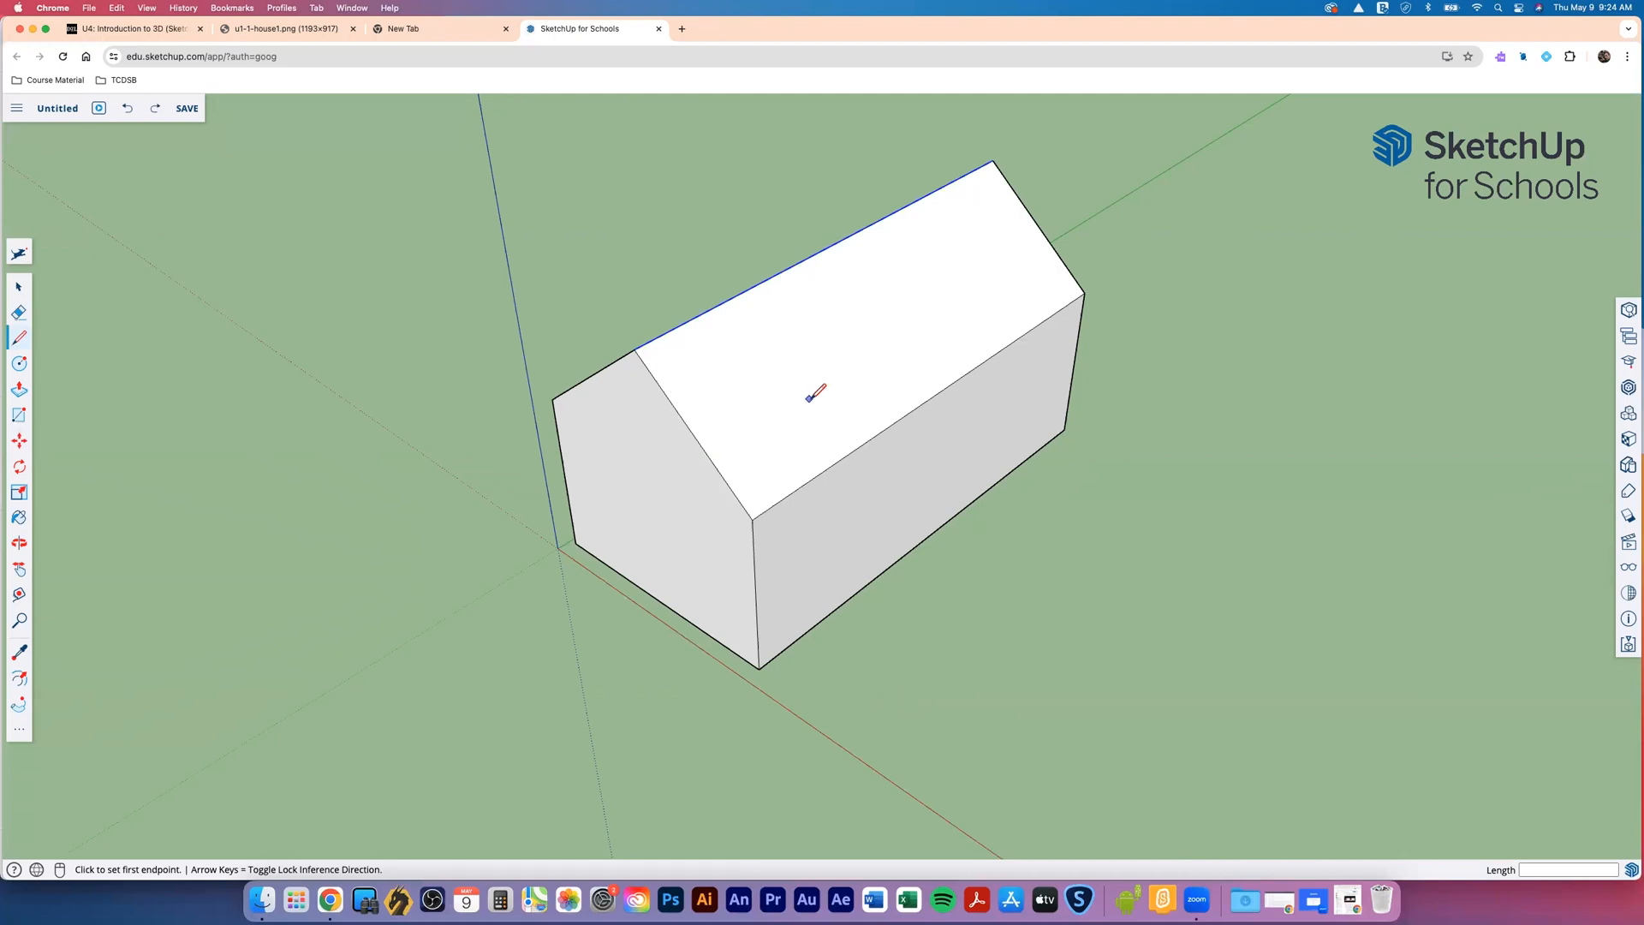
Draw the chimney's upright four-sided face on the roof slope, about 62 cm wide along the red axis with a sloping lower edge
left_click(806, 403)
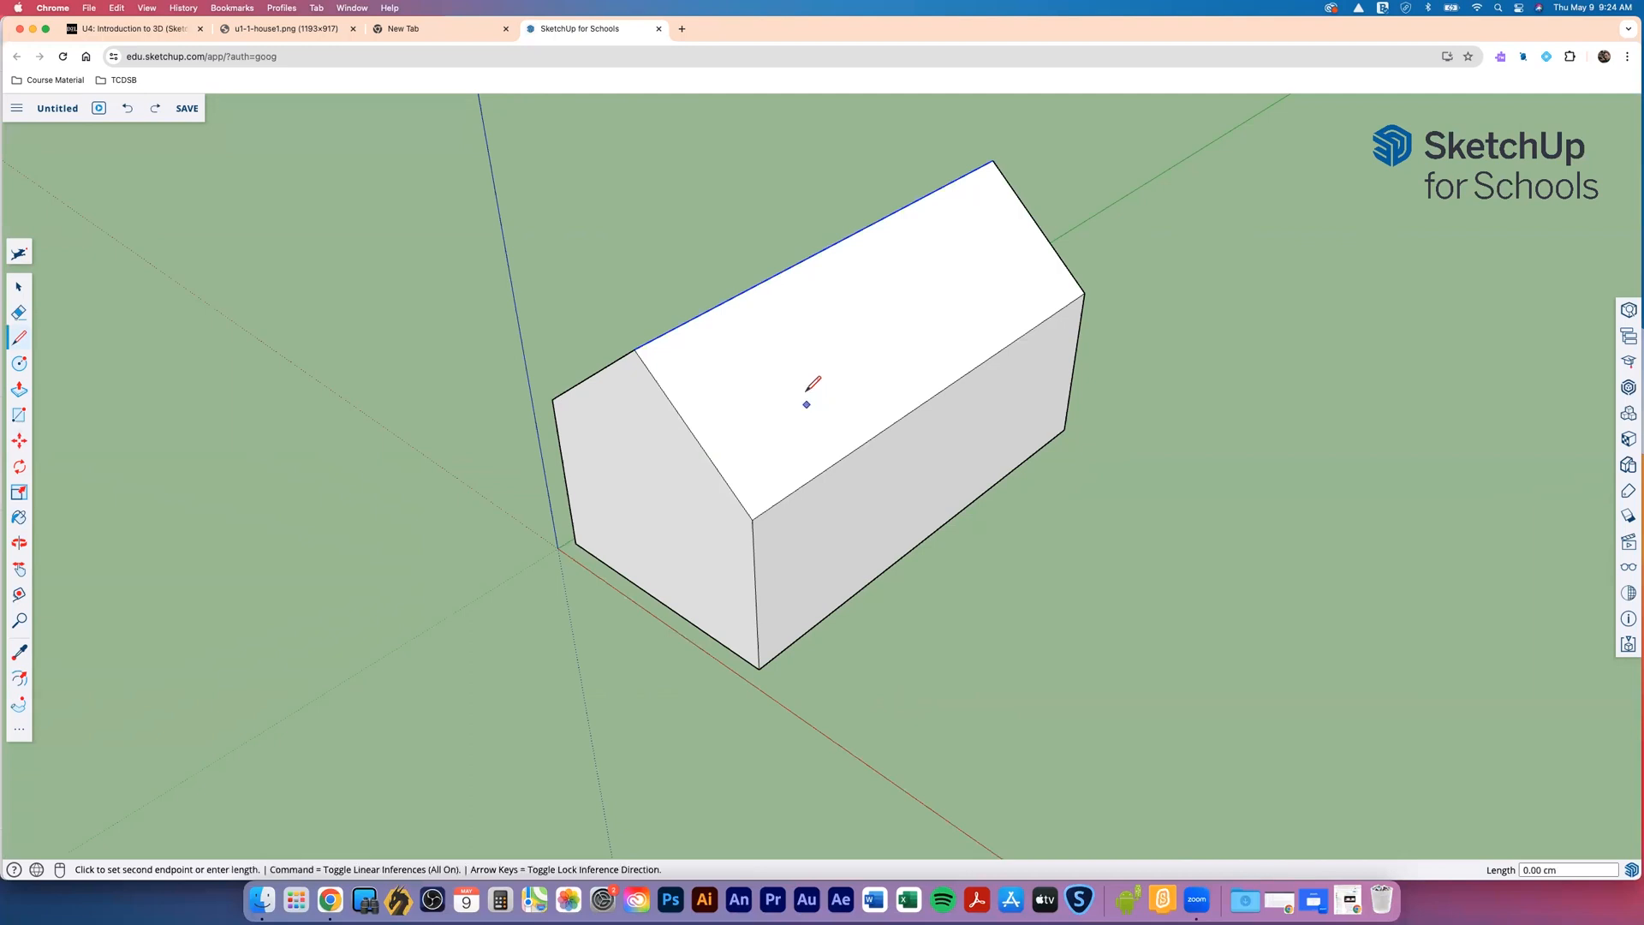
left_click(807, 335)
key("o")
left_click_drag(838, 322, 1025, 243)
middle_click_drag(1025, 243, 822, 356)
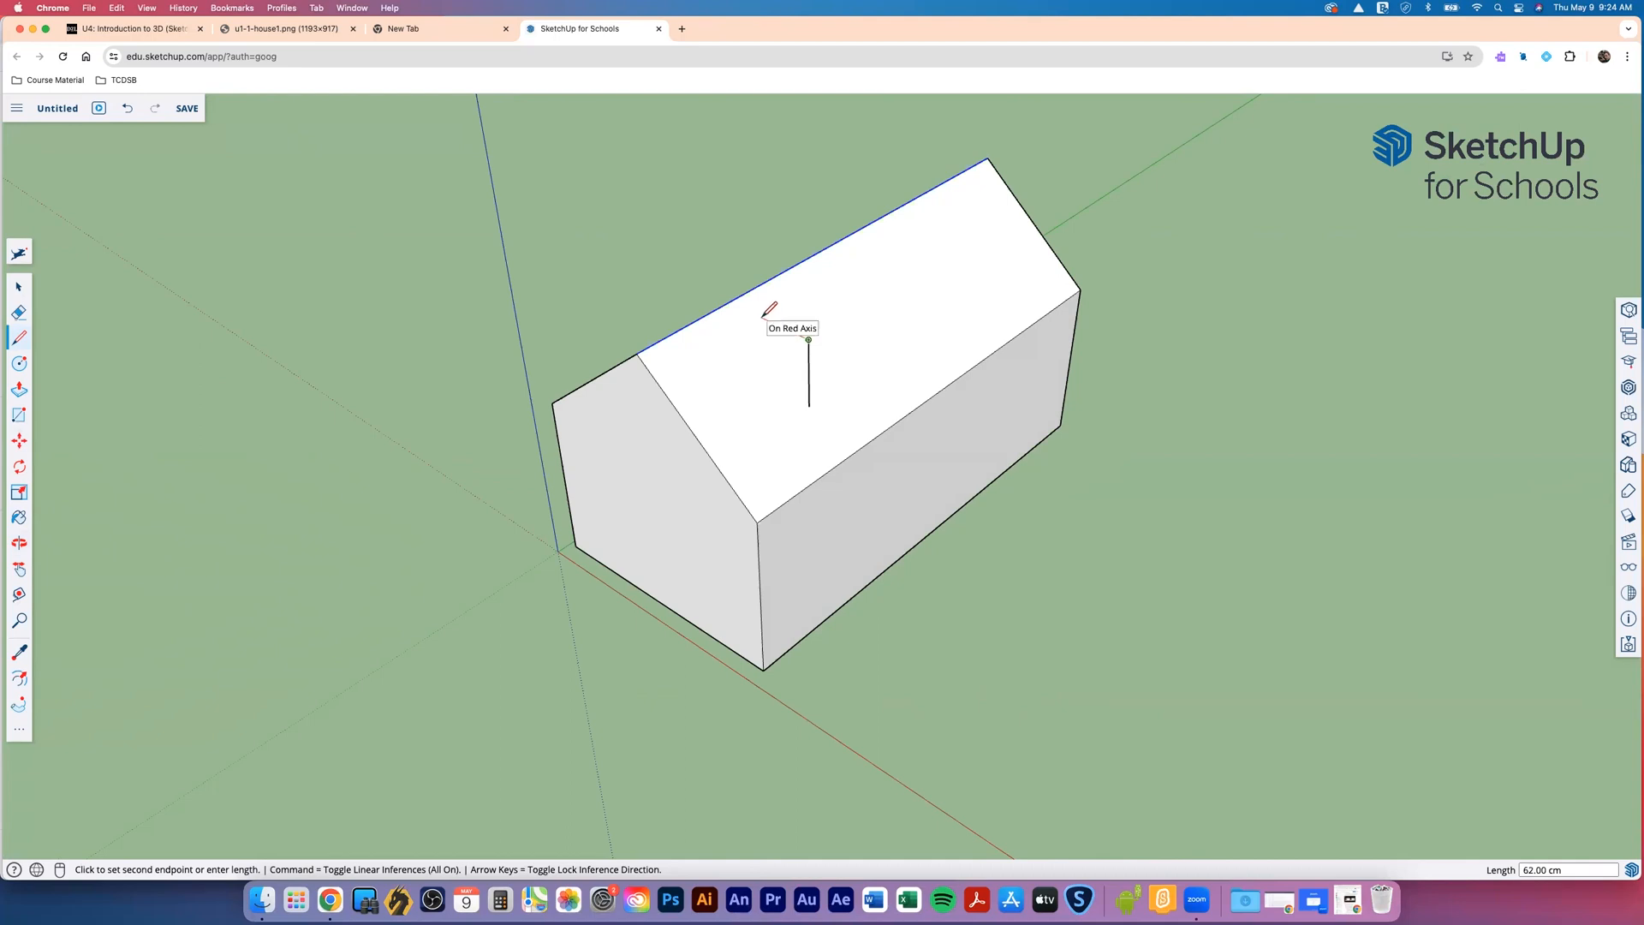
left_click(760, 317)
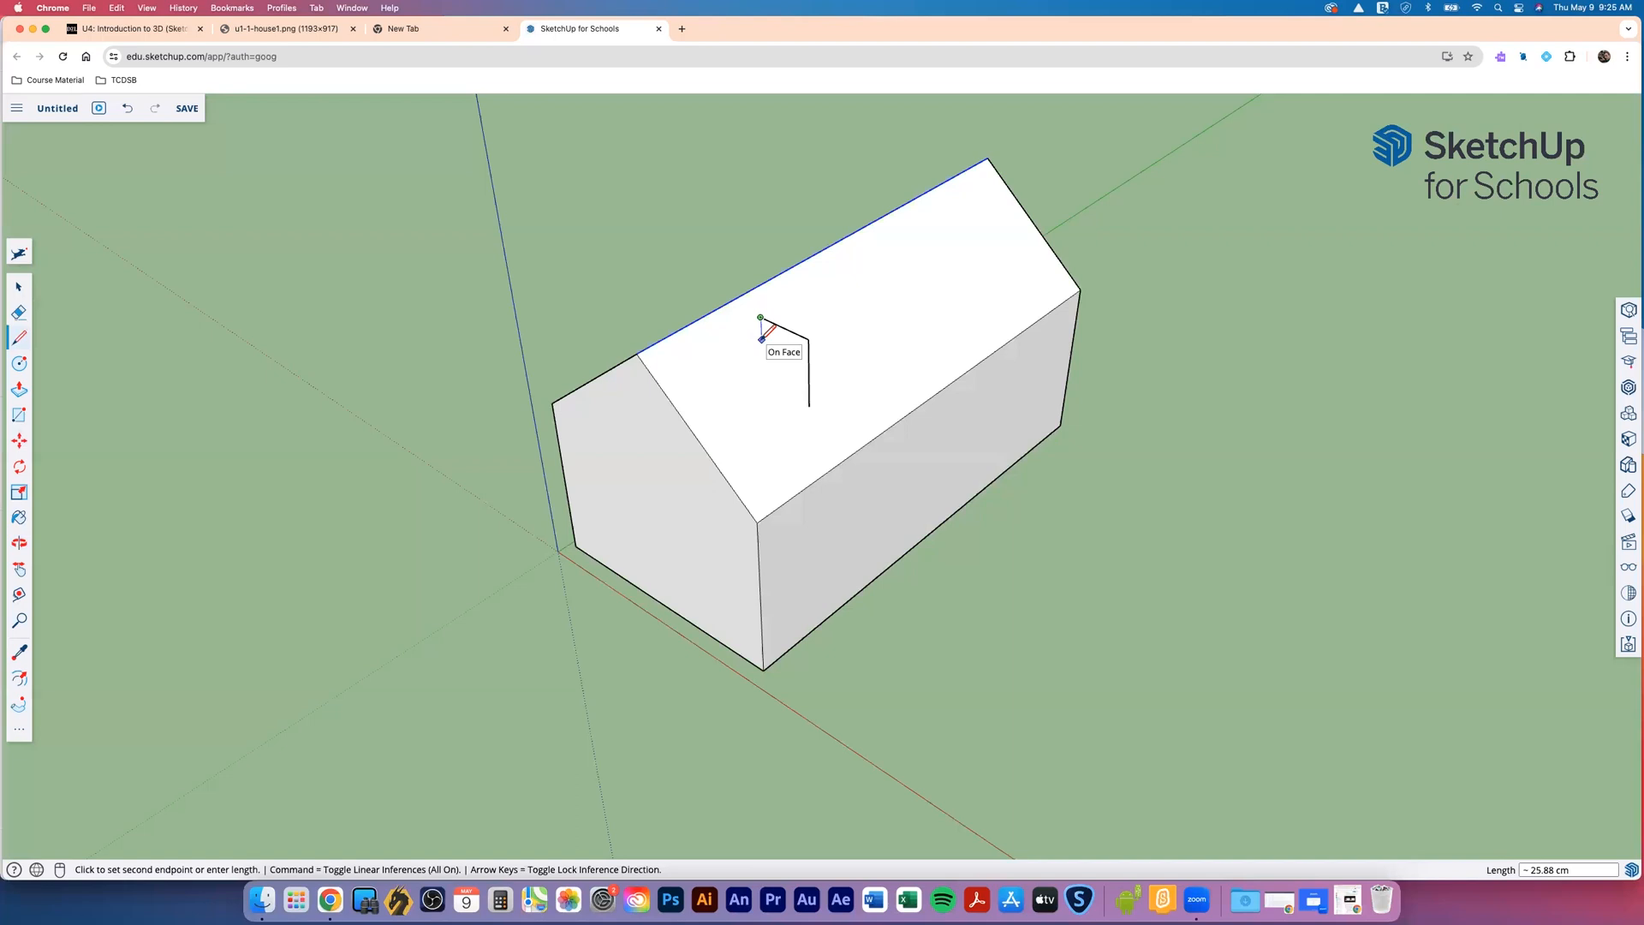
left_click(762, 339)
left_click(808, 406)
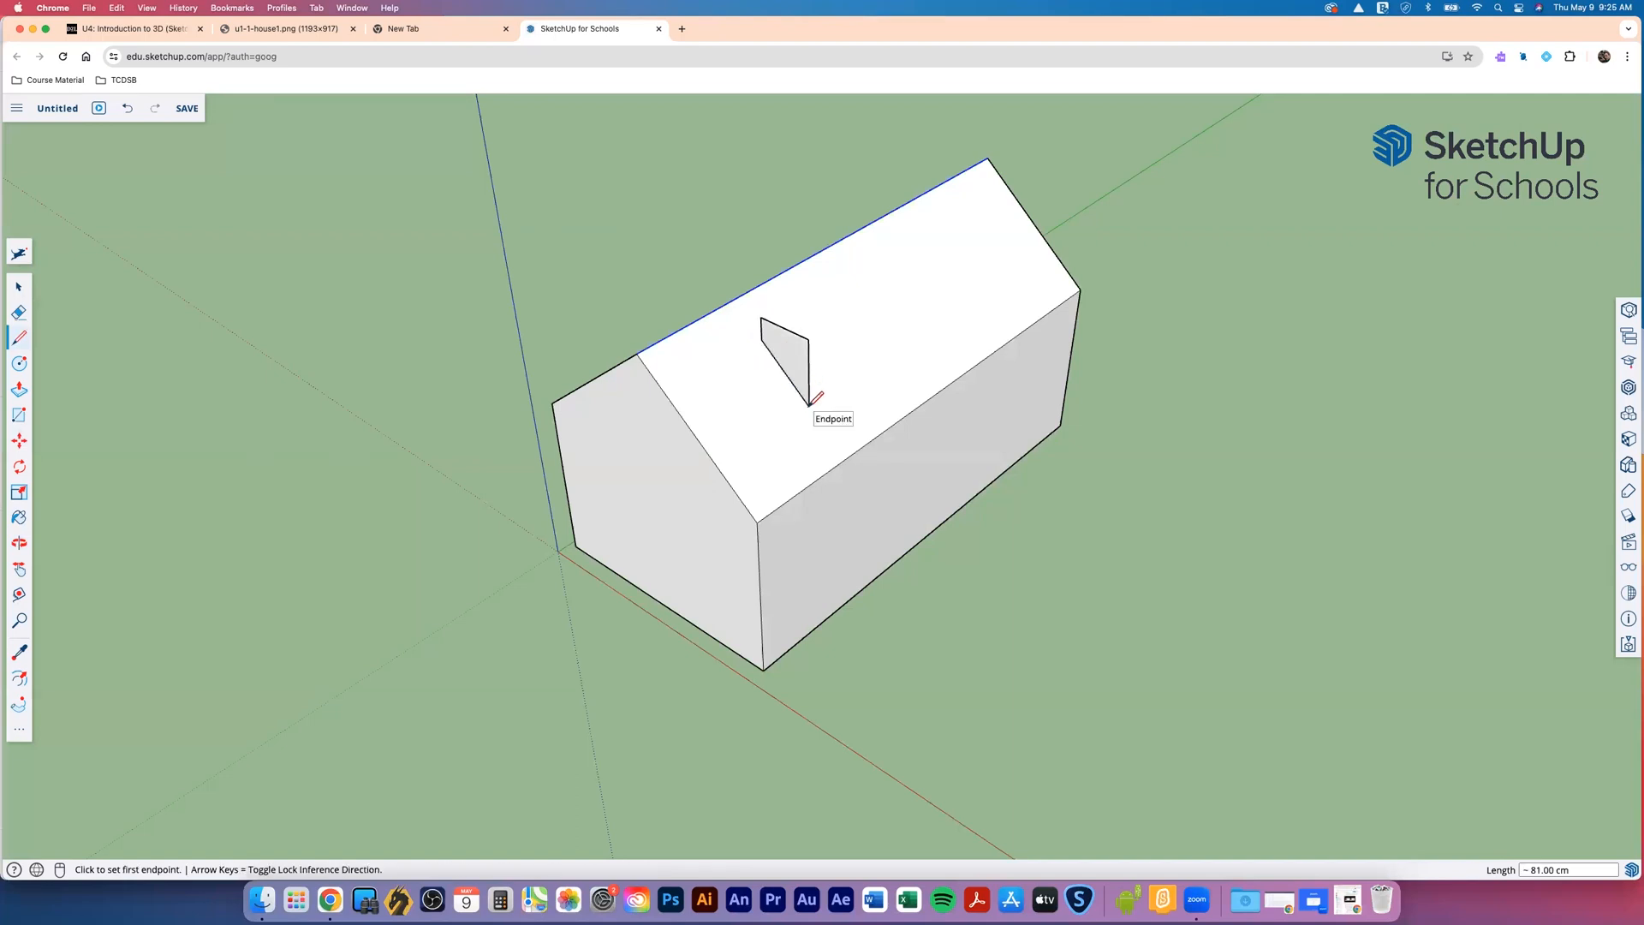
middle_click_drag(903, 470, 1156, 274)
left_click_drag(1156, 274, 779, 337)
scroll(741, 414, "up", 6)
middle_click_drag(907, 398, 783, 419)
scroll(784, 419, "down", 3)
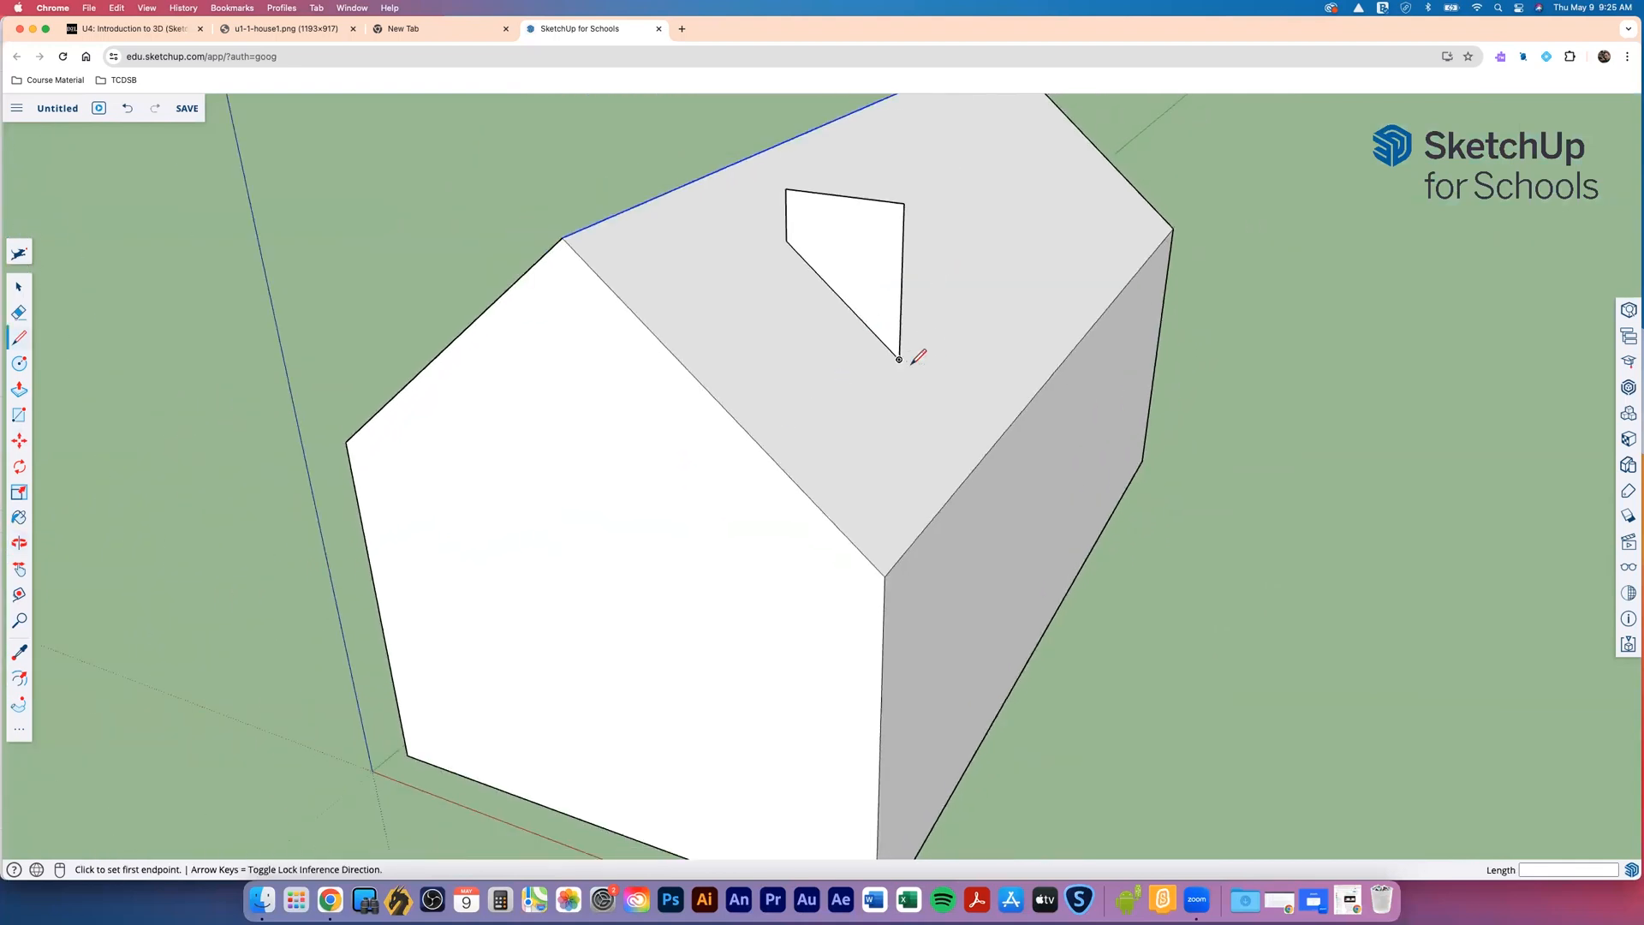
Extrude the upright chimney face about 66 cm parallel to the ridge into a solid block on the roof slope
middle_click_drag(888, 315, 763, 378)
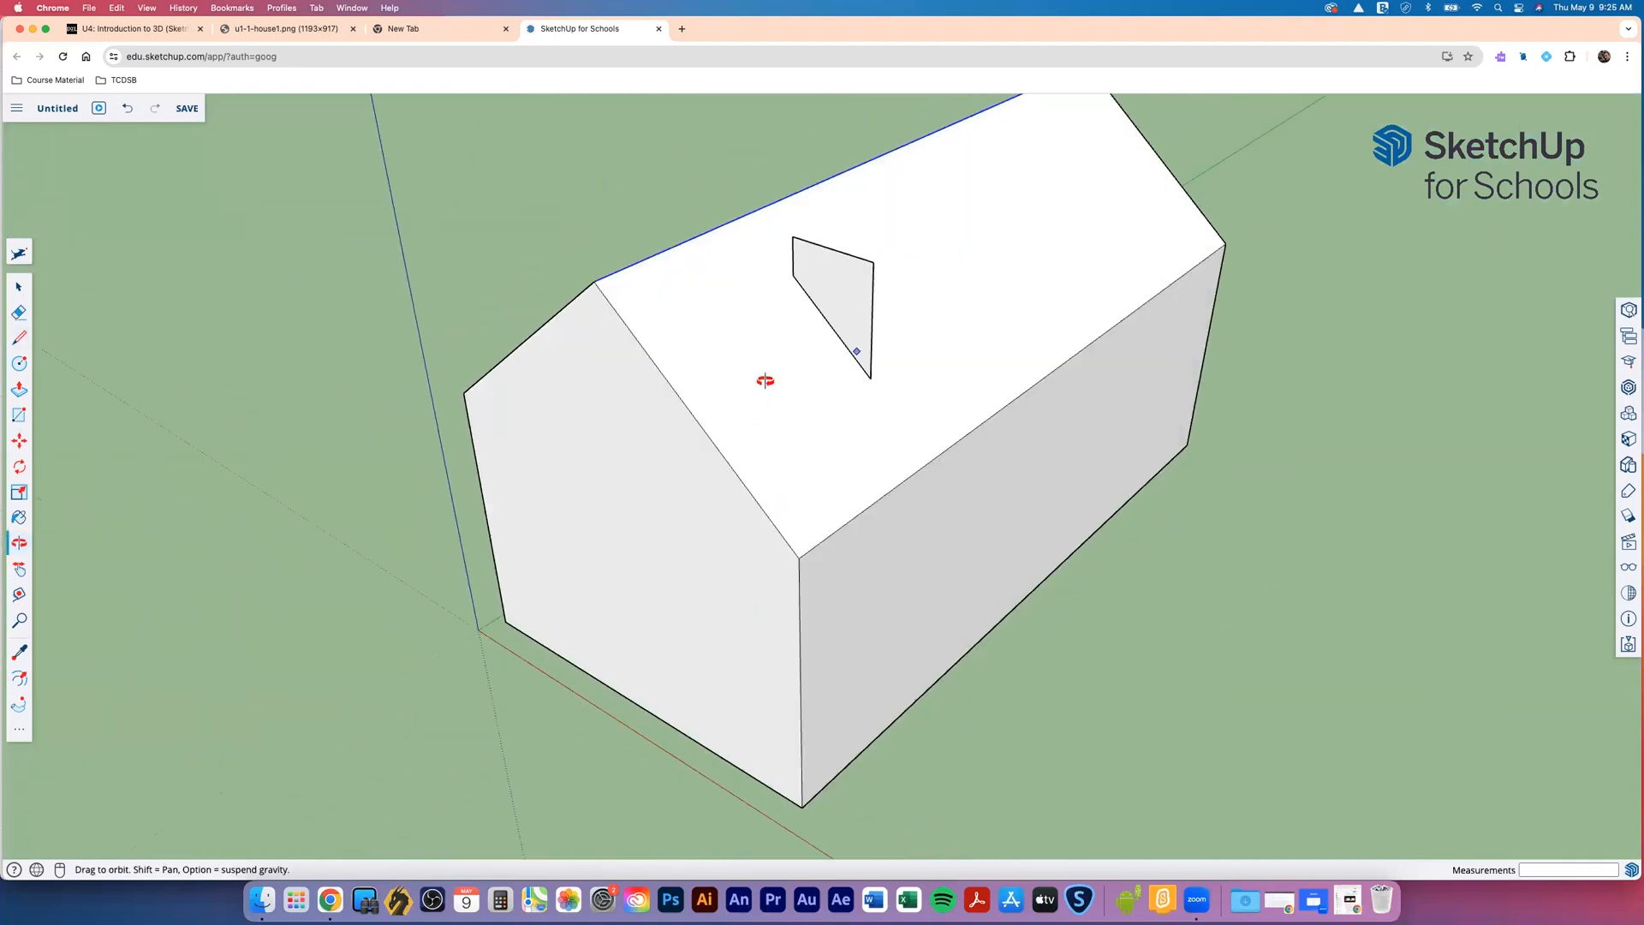
left_click(19, 389)
left_click(835, 300)
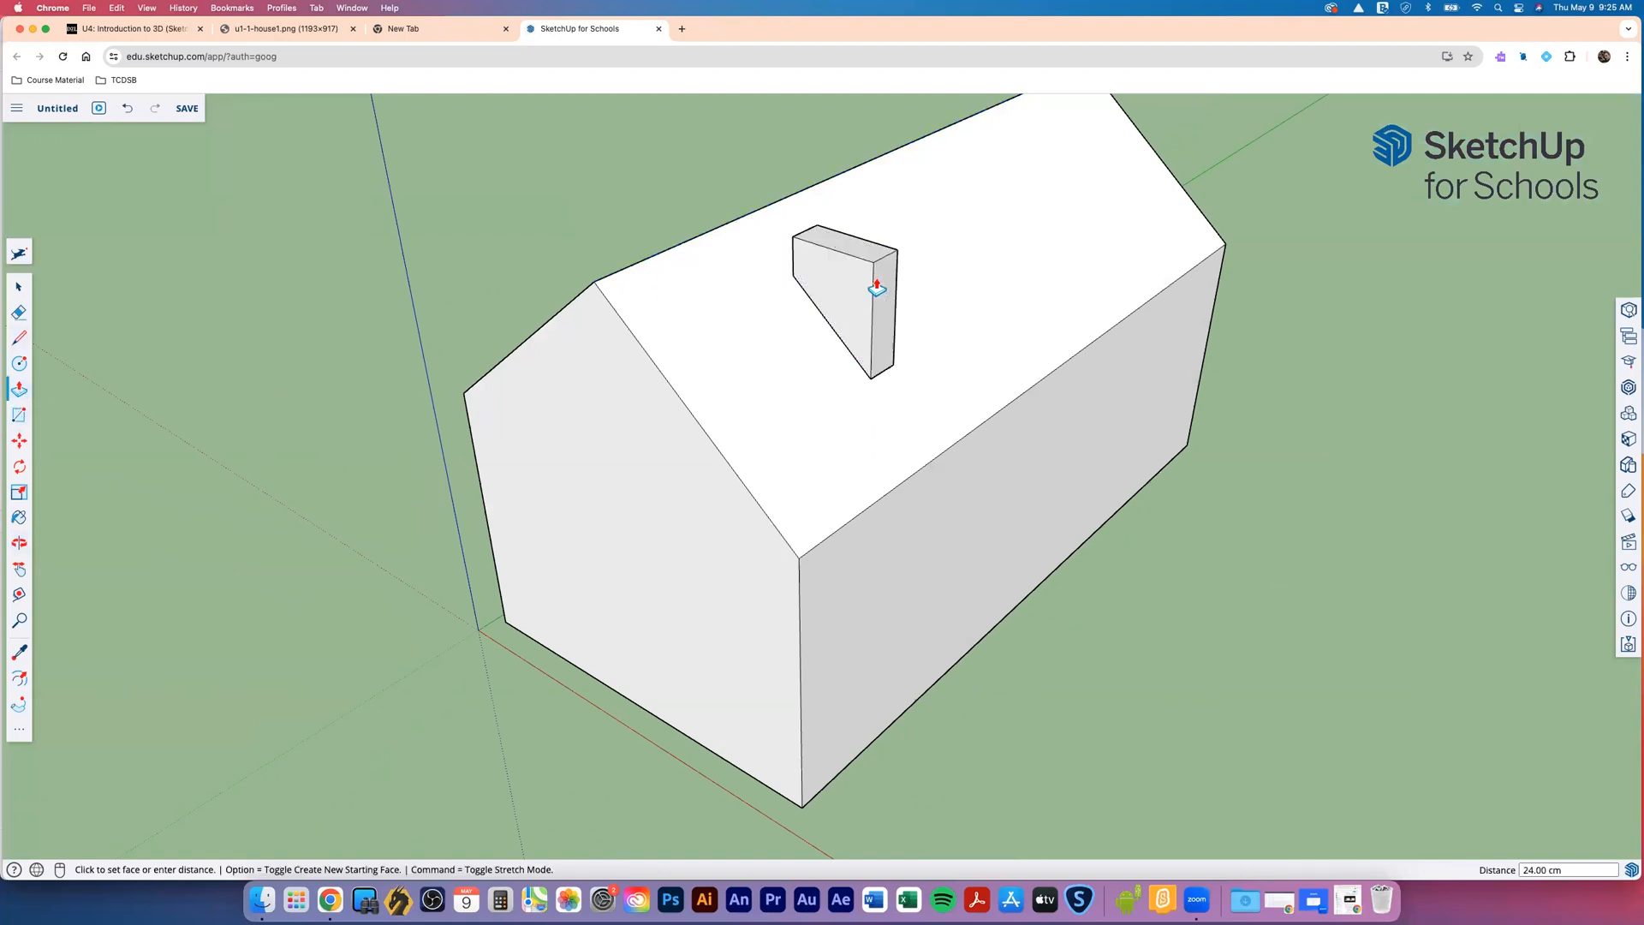
left_click(913, 271)
middle_click_drag(891, 366, 849, 387)
key("p")
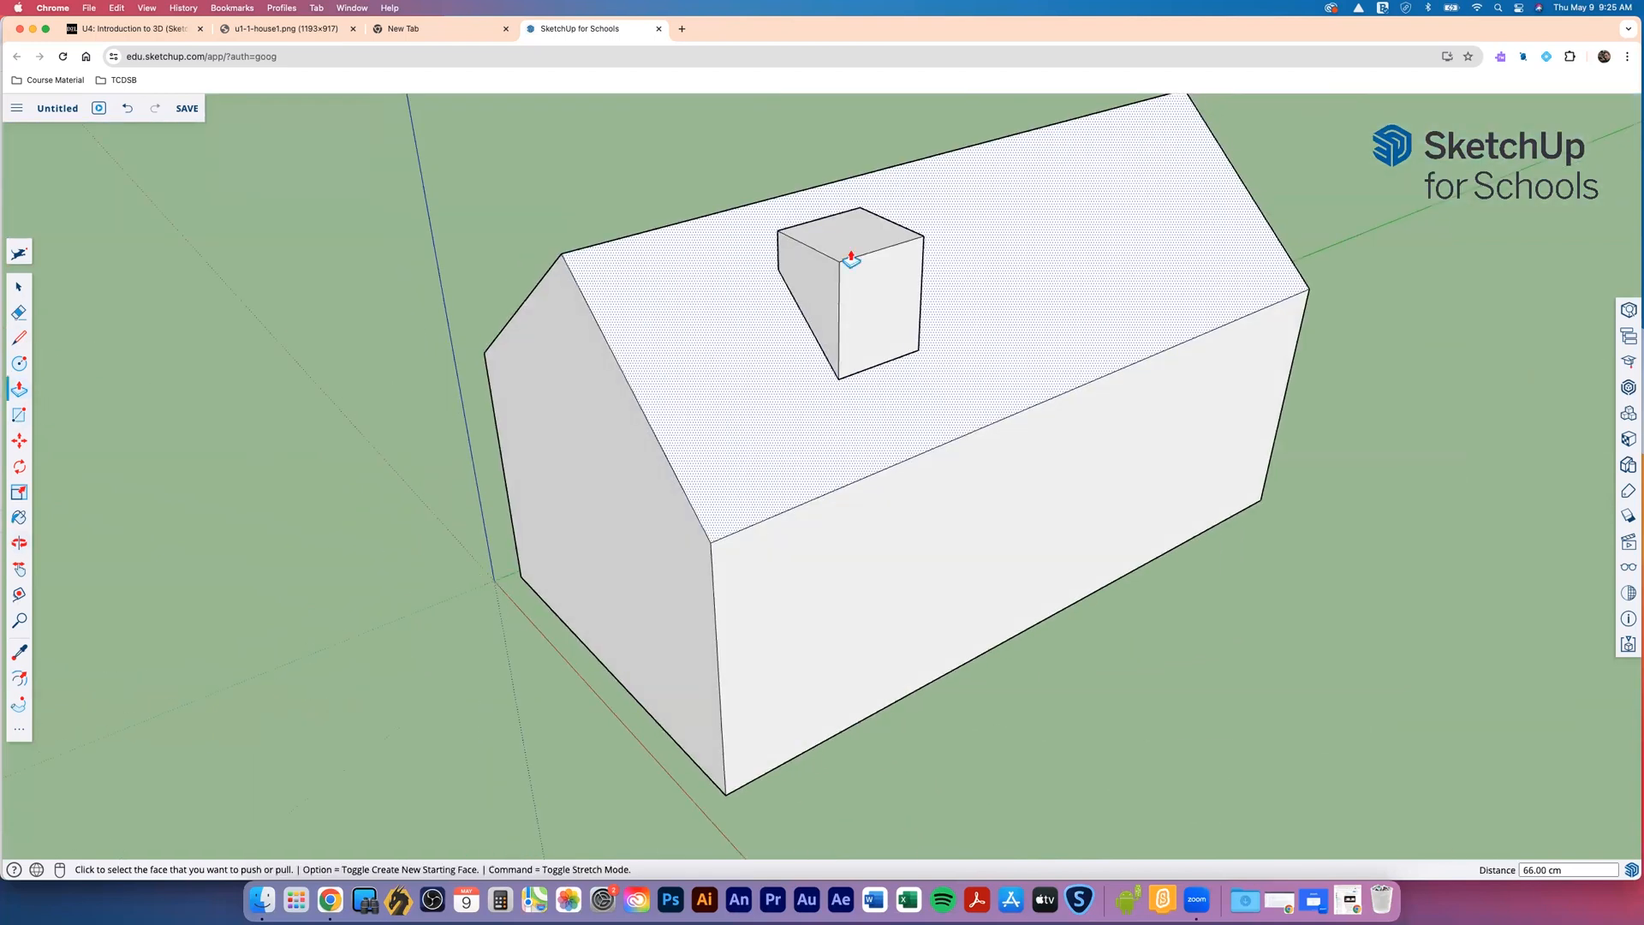
Erase the whole chimney block from the roof slope
left_click(19, 312)
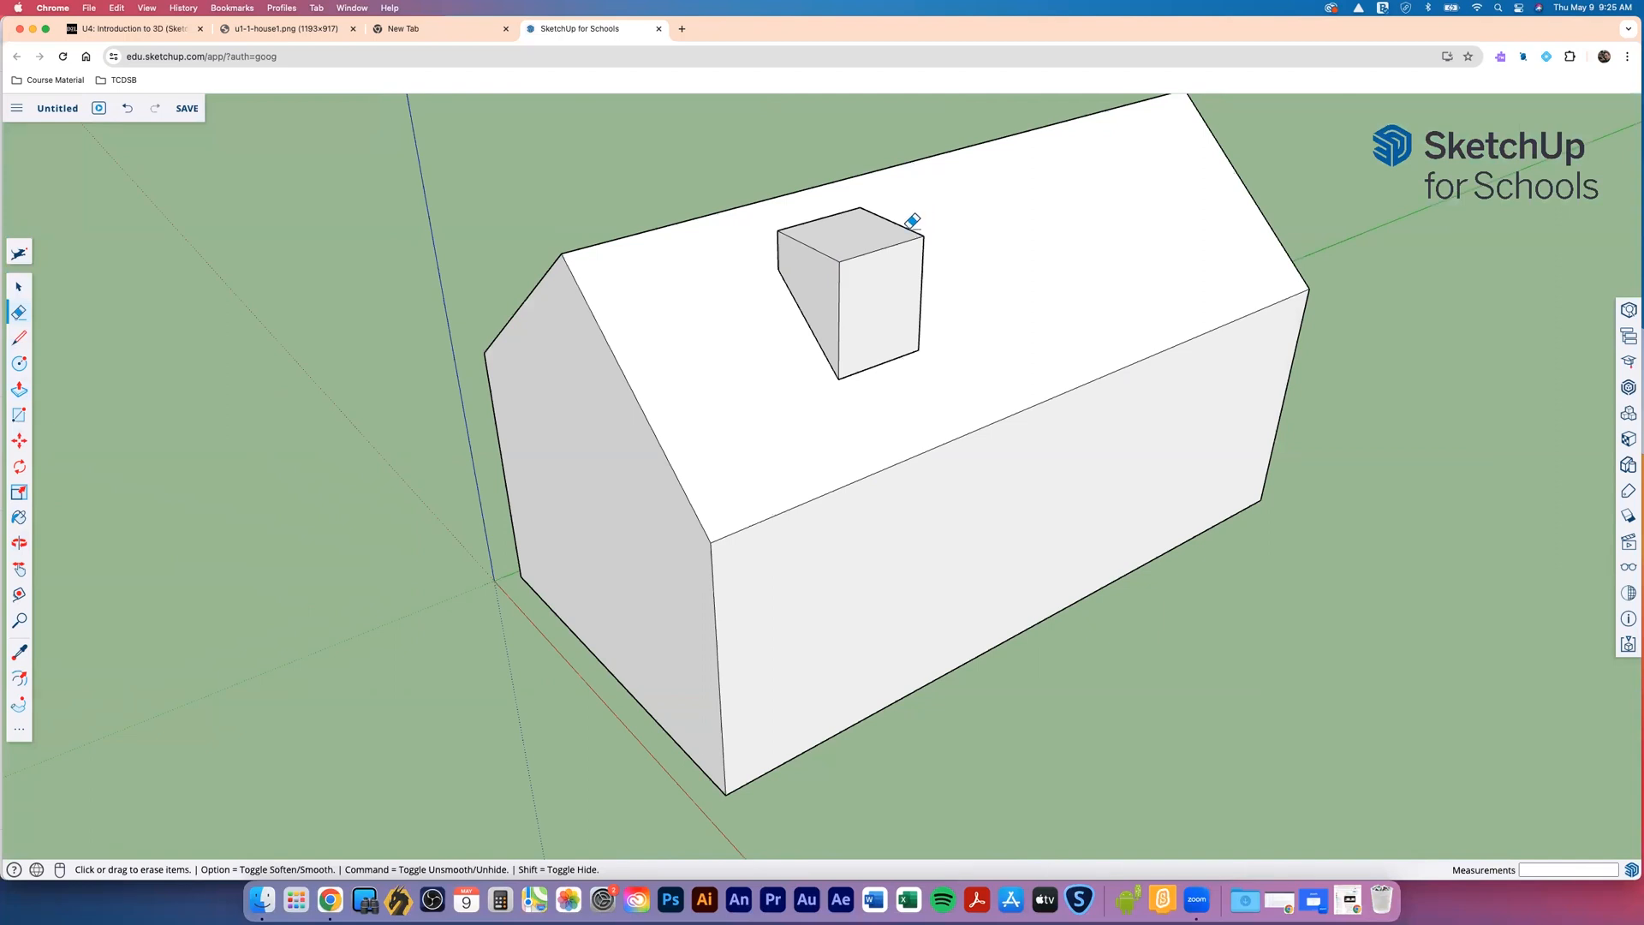
mouse_move(929, 234)
left_mouse_down()
mouse_move(848, 202)
mouse_move(876, 268)
mouse_move(851, 286)
mouse_move(821, 250)
mouse_move(833, 235)
mouse_move(785, 235)
mouse_move(782, 271)
mouse_move(872, 365)
mouse_move(851, 326)
left_mouse_up()
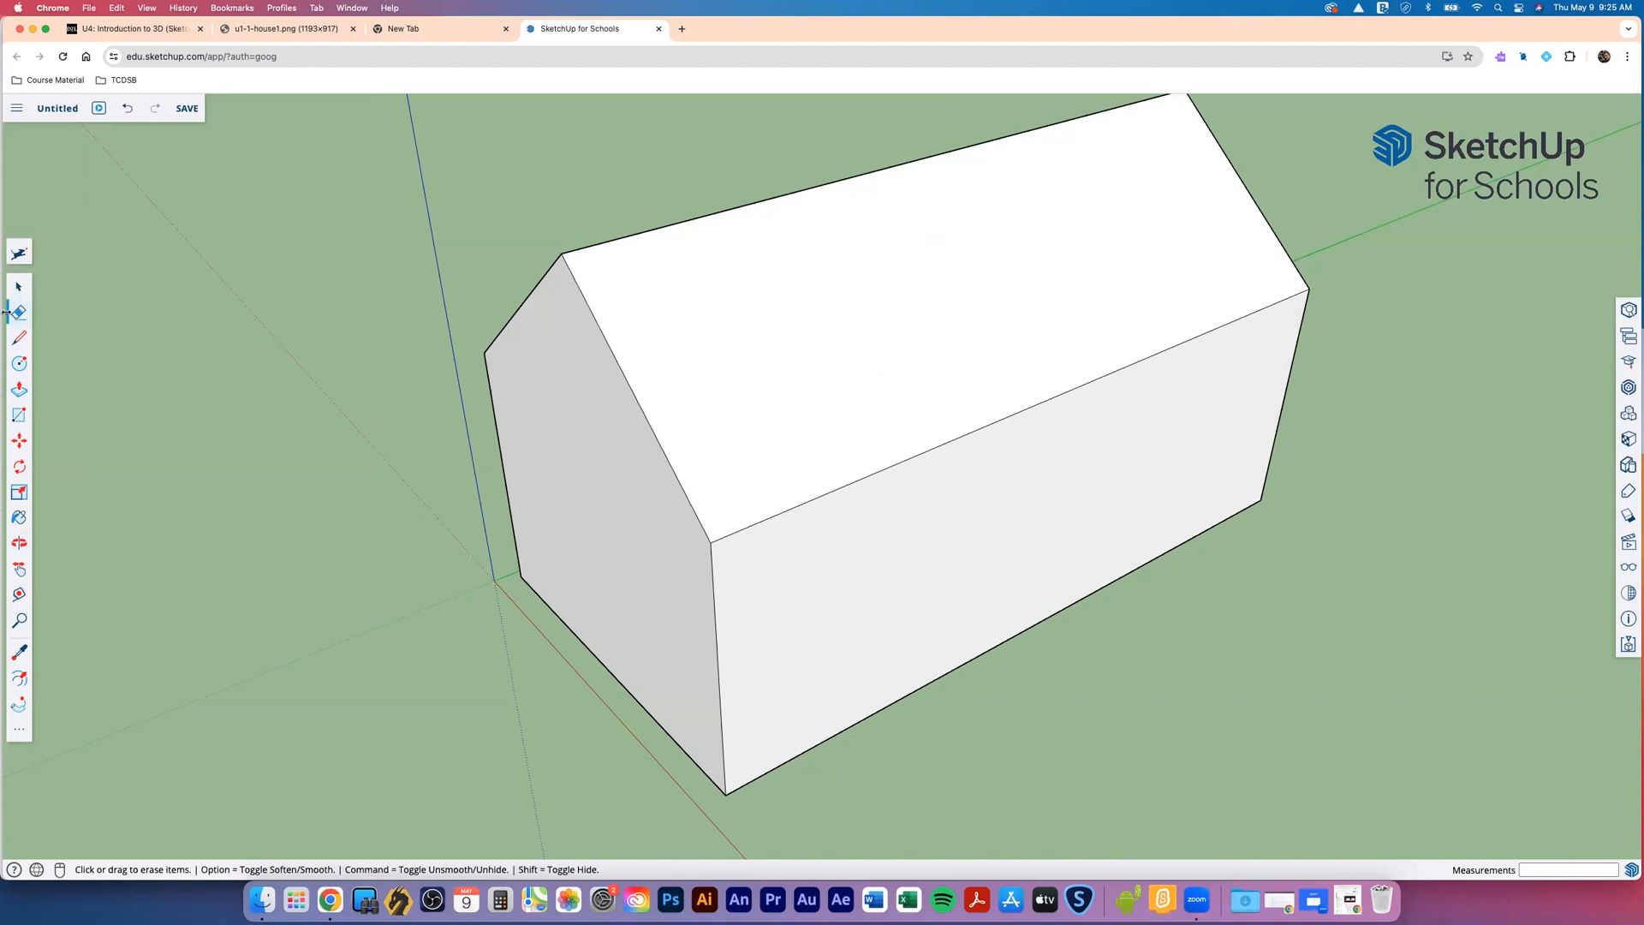
Draw an upright four-sided chimney face standing on the gable wall's sloping roof edge, its shorter vertical side about 43 cm high
left_click(17, 339)
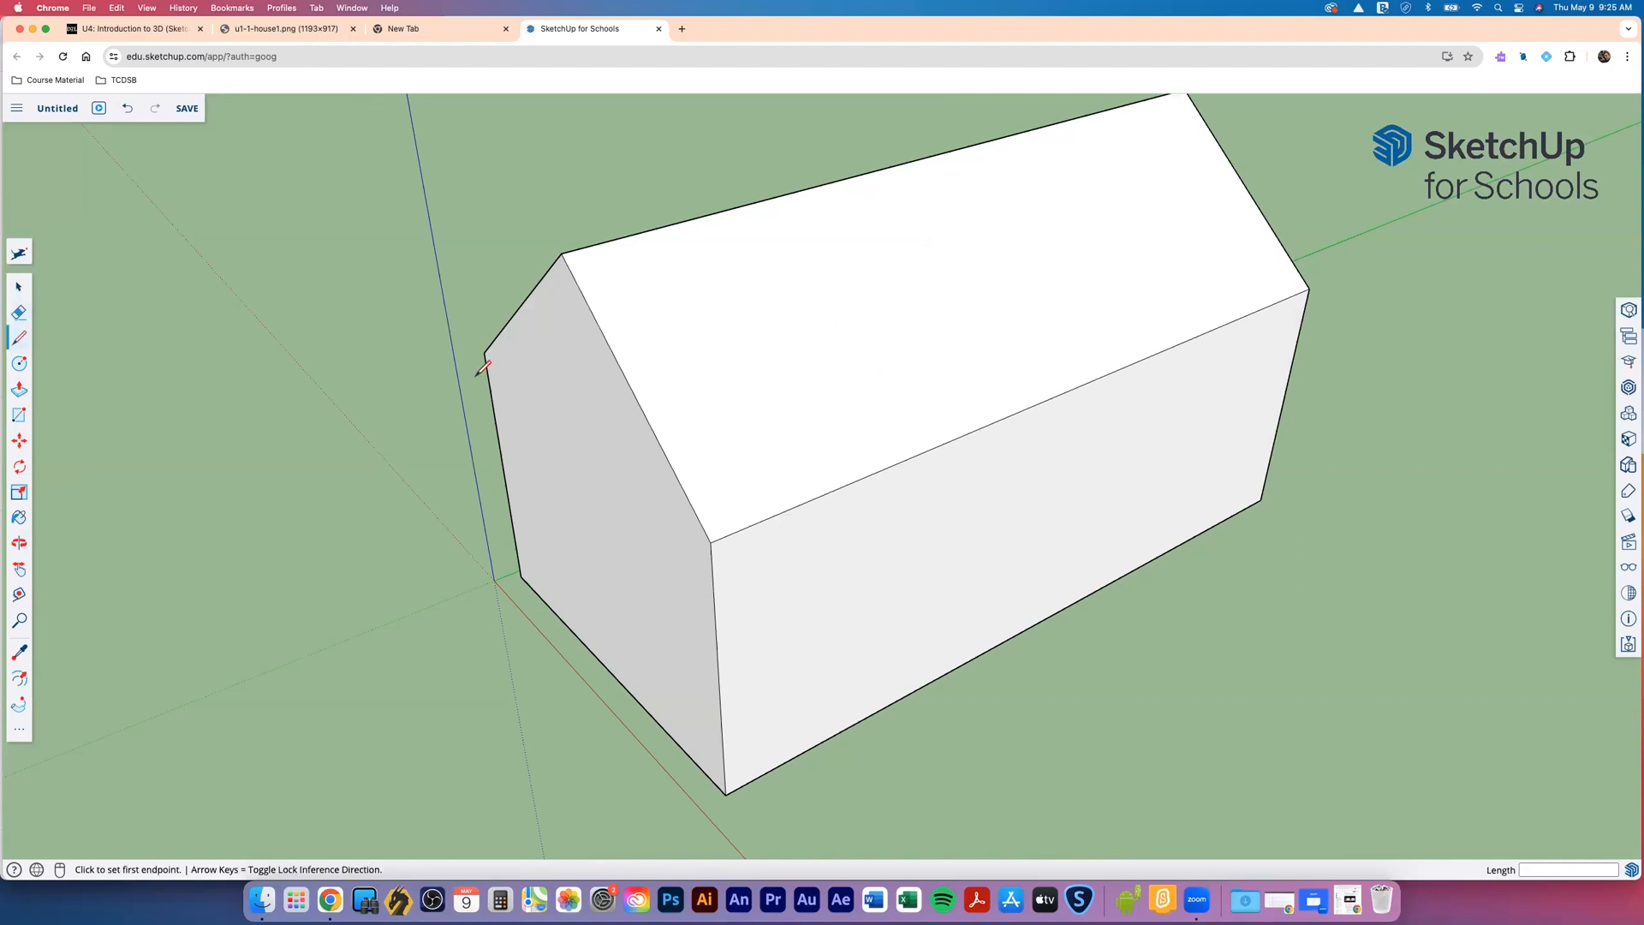
left_click(668, 458)
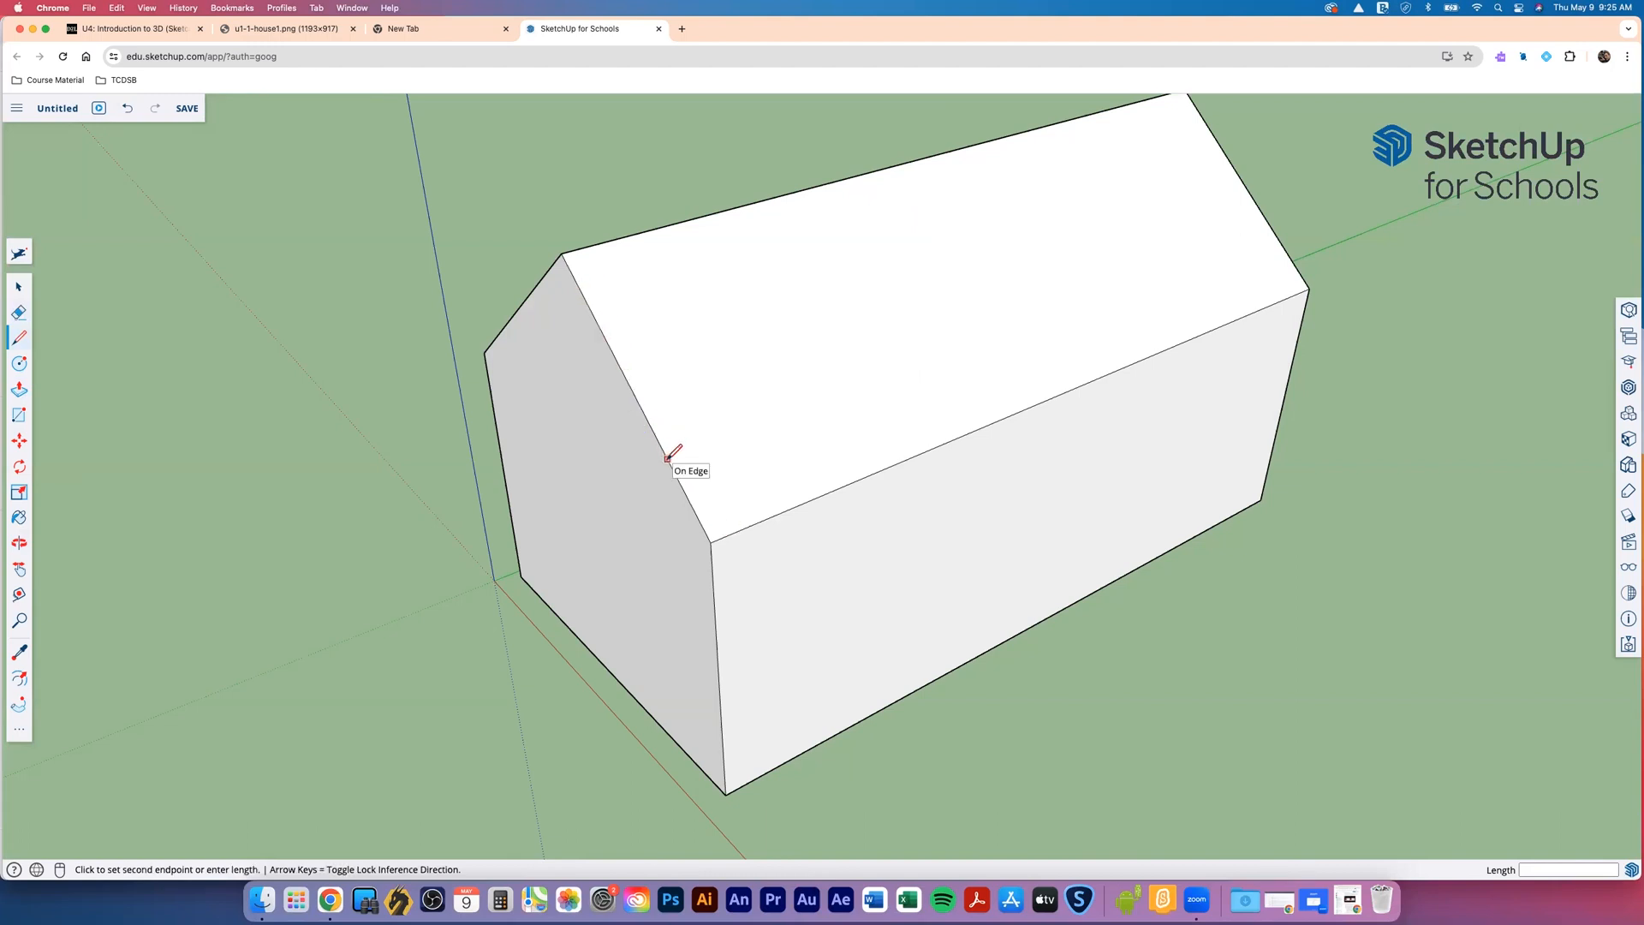
left_click(656, 311)
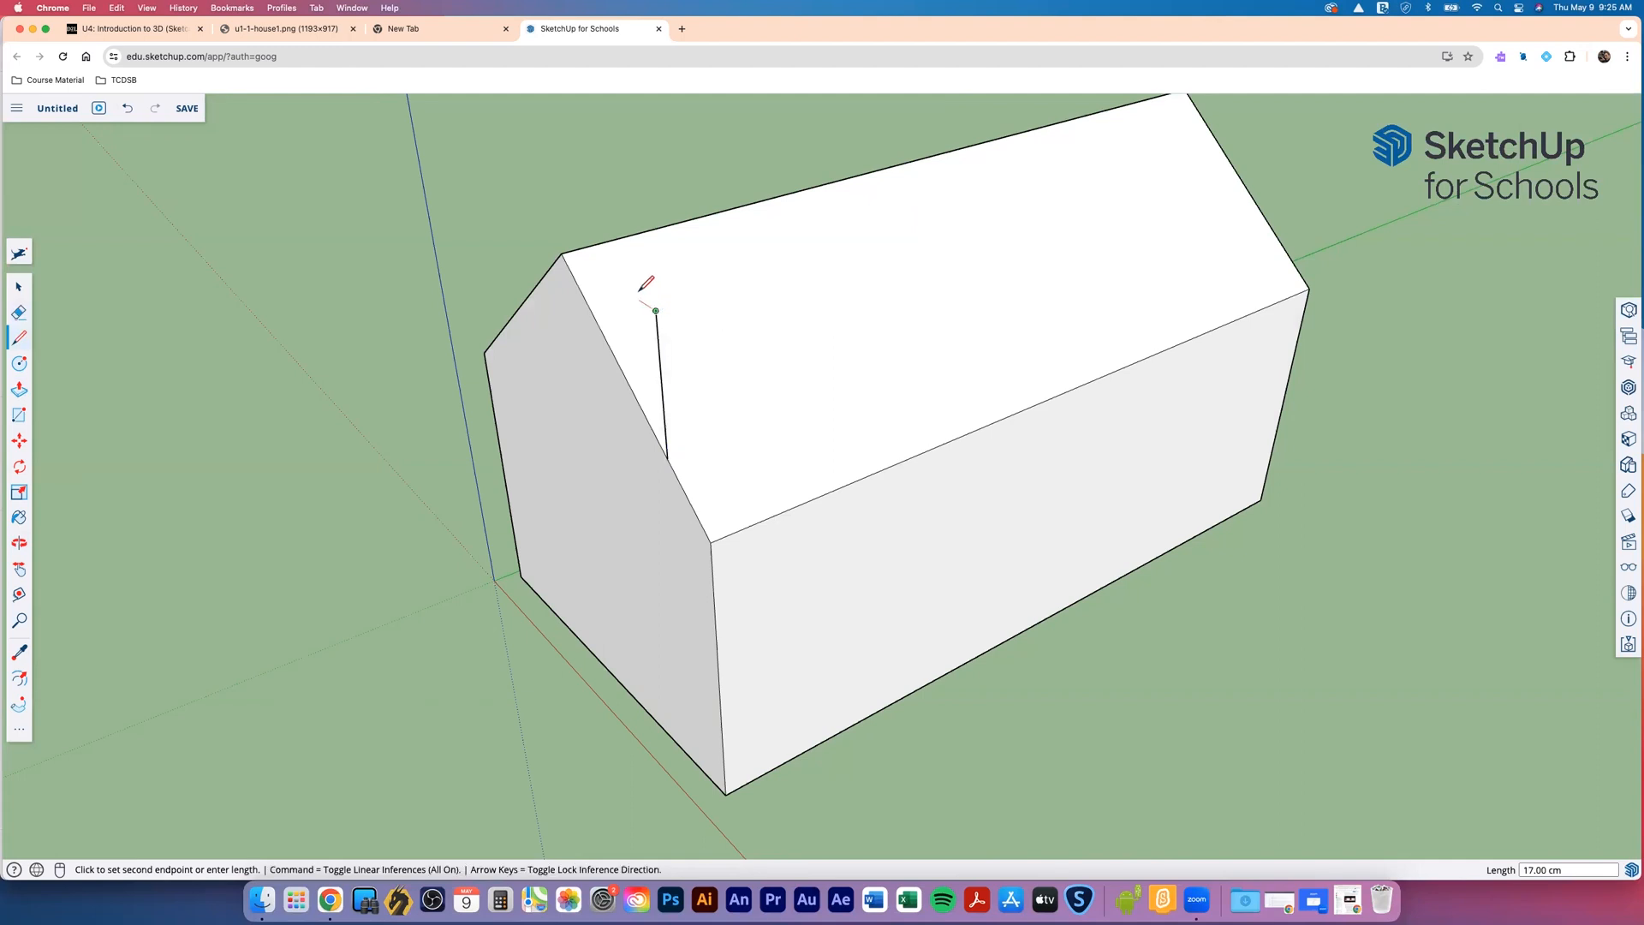
left_click(601, 276)
left_click(608, 345)
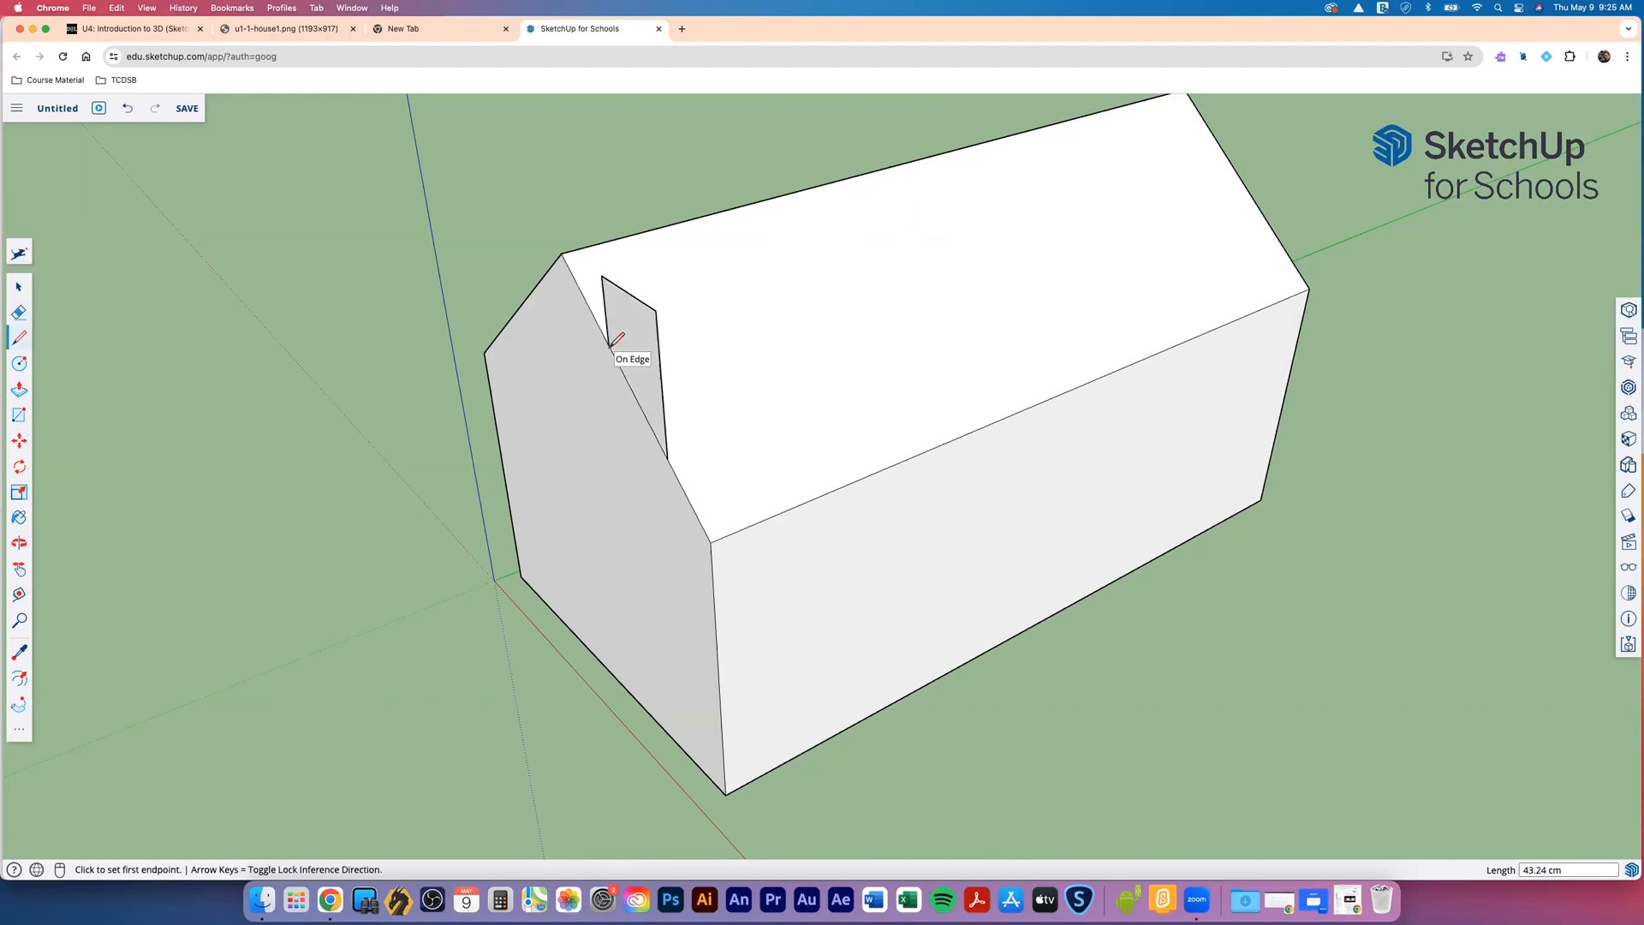
Extrude the chimney face back along the roof slope, and push its gable-side end in by about 137 cm
left_click(19, 390)
left_click(642, 356)
left_click(917, 290)
left_click(639, 356)
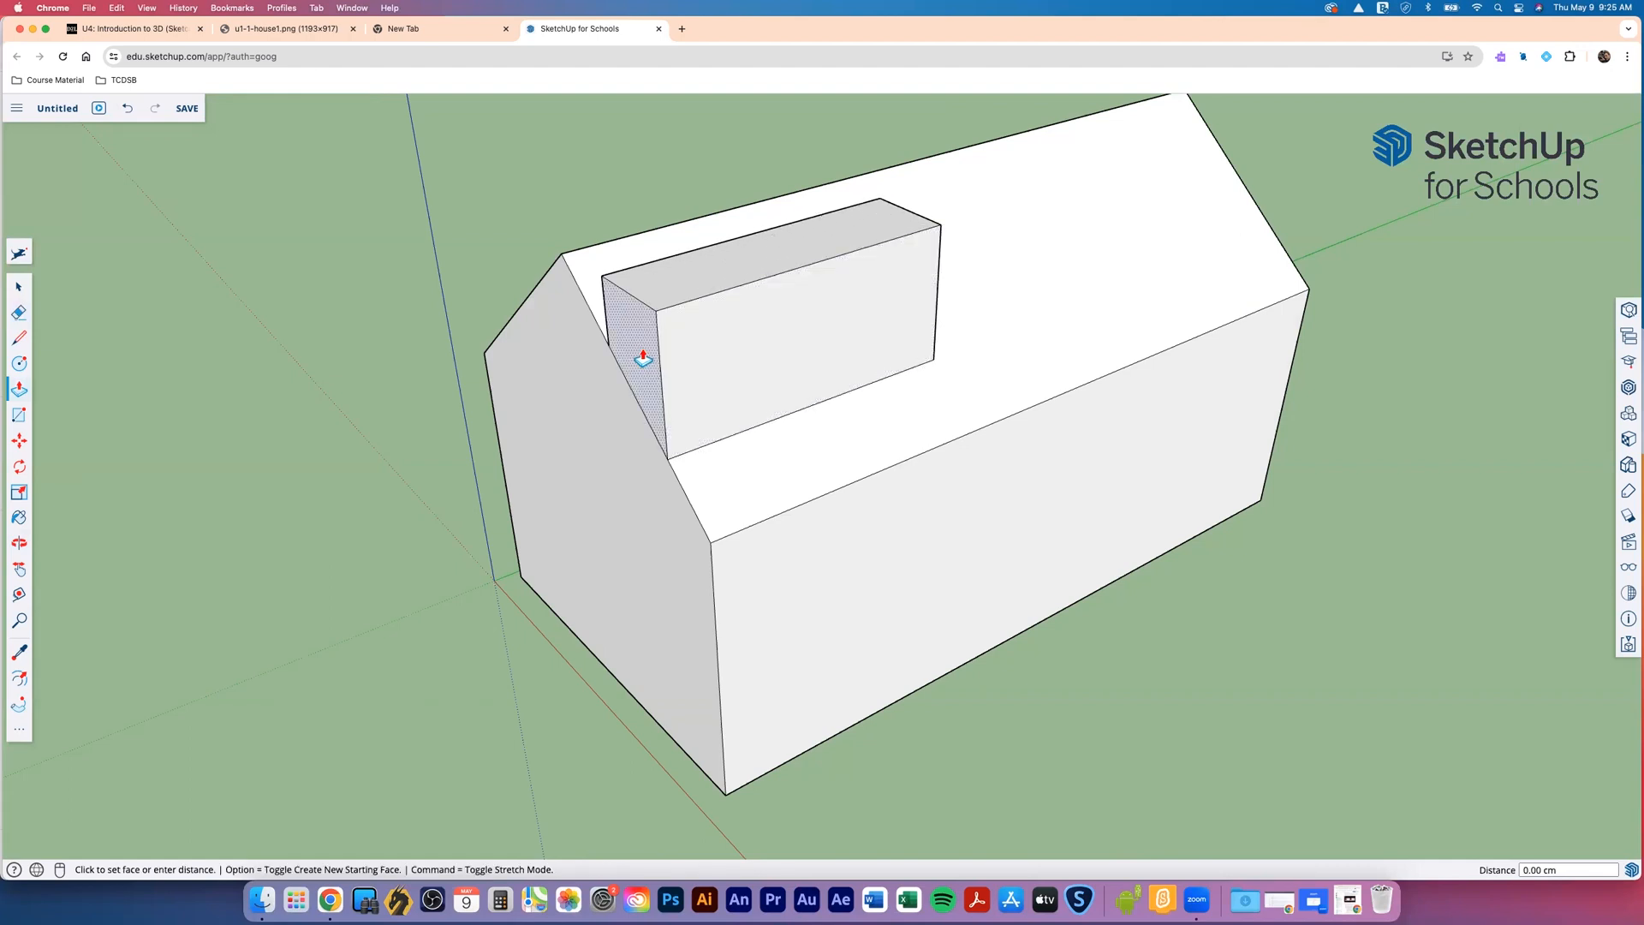
left_click(839, 304)
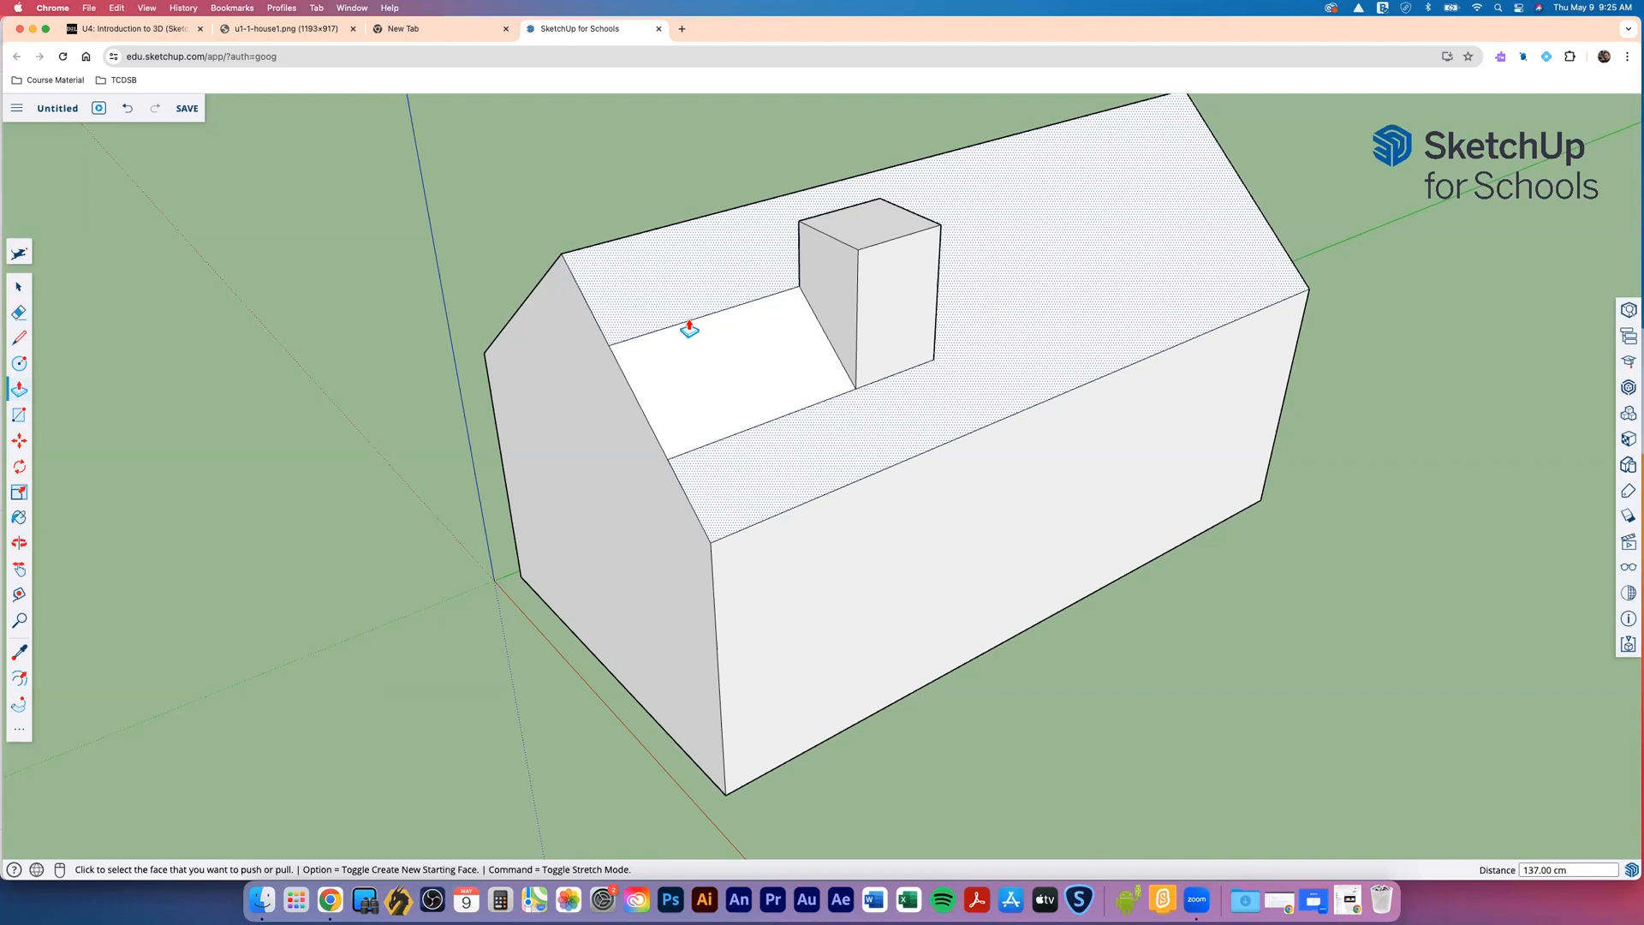
Erase the two leftover lines on the roof slope between the gable edge and the chimney
left_click(19, 311)
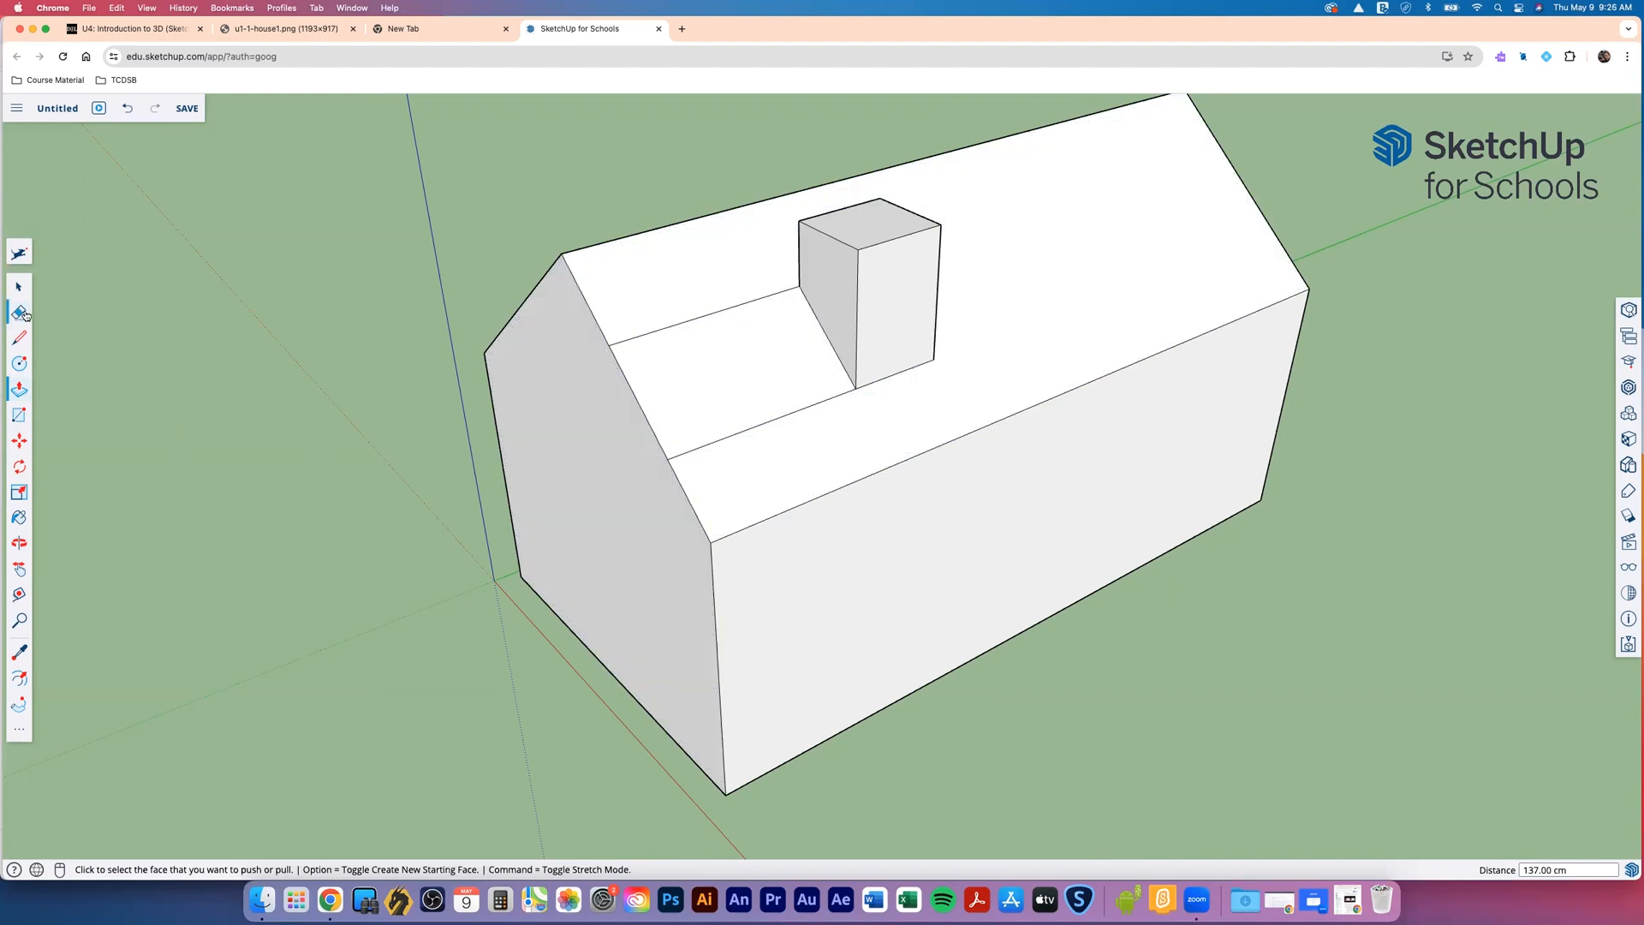
left_click(714, 317)
left_click(785, 415)
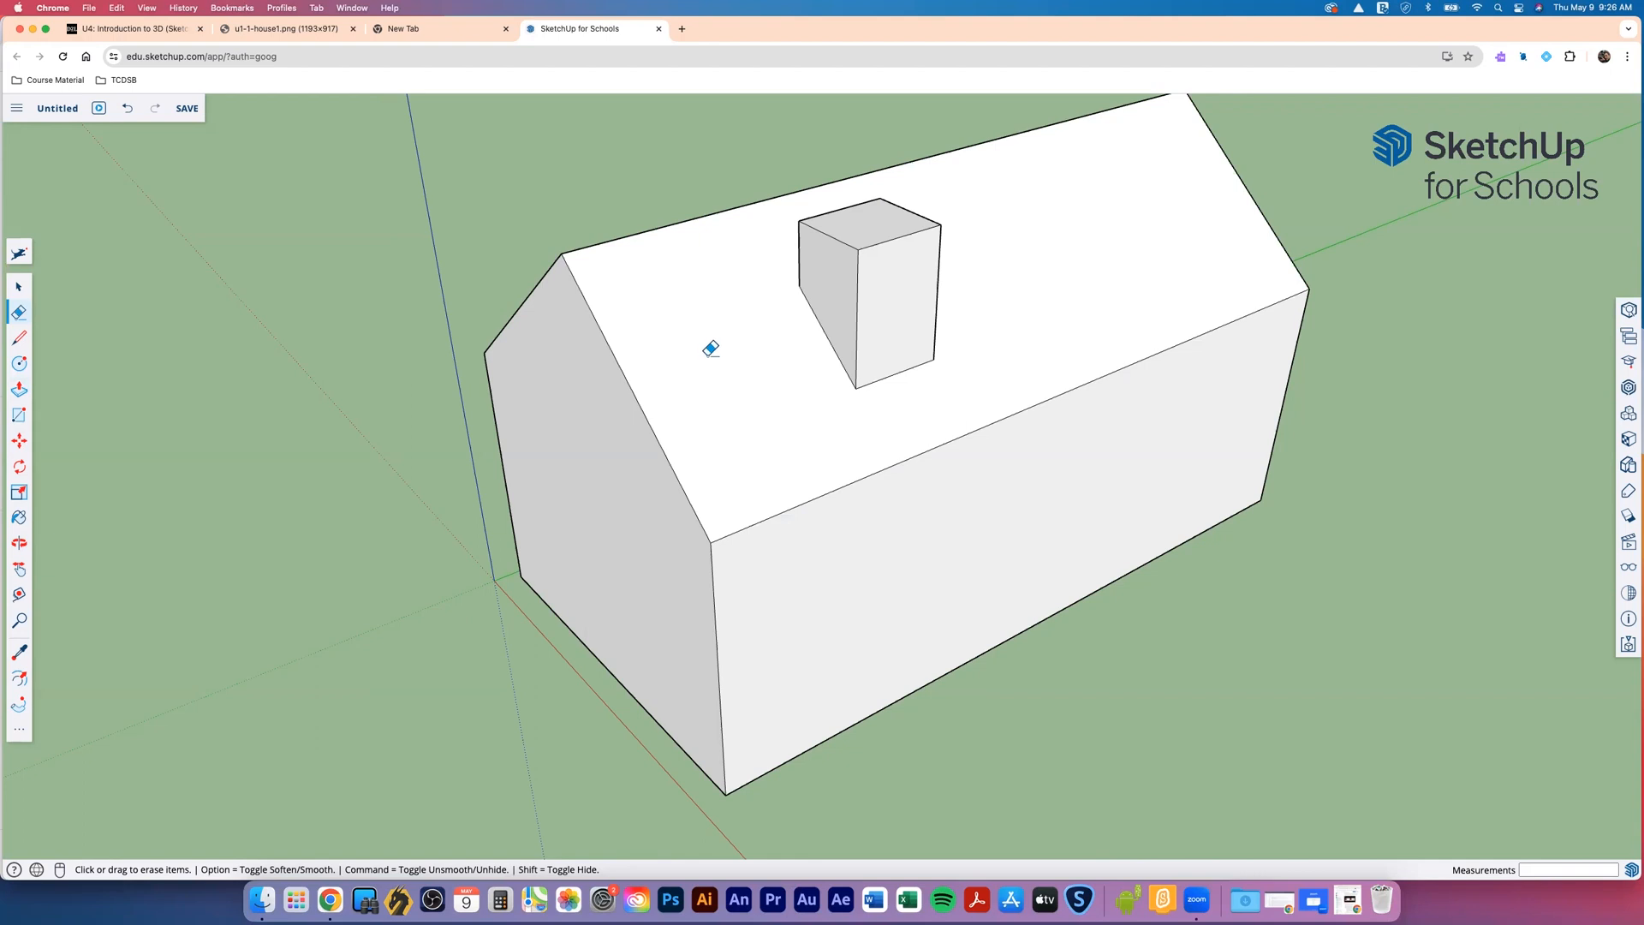
Draw a 295 cm horizontal line across the gable wall between its two vertical edges
left_click(22, 341)
left_click(503, 472)
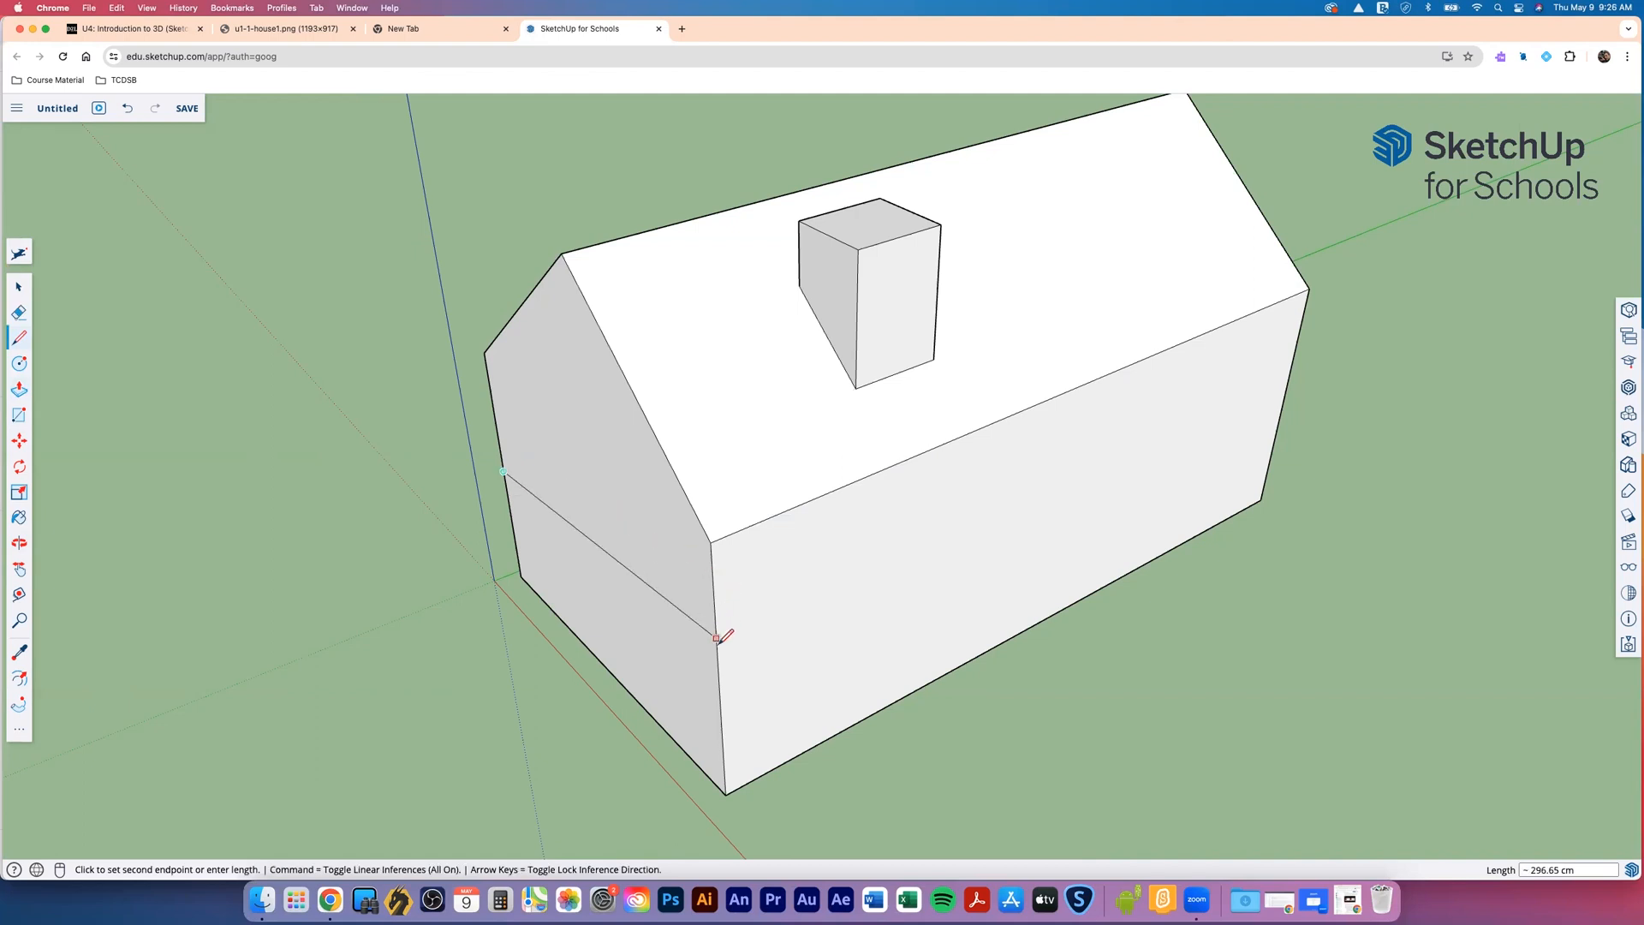
left_click(717, 677)
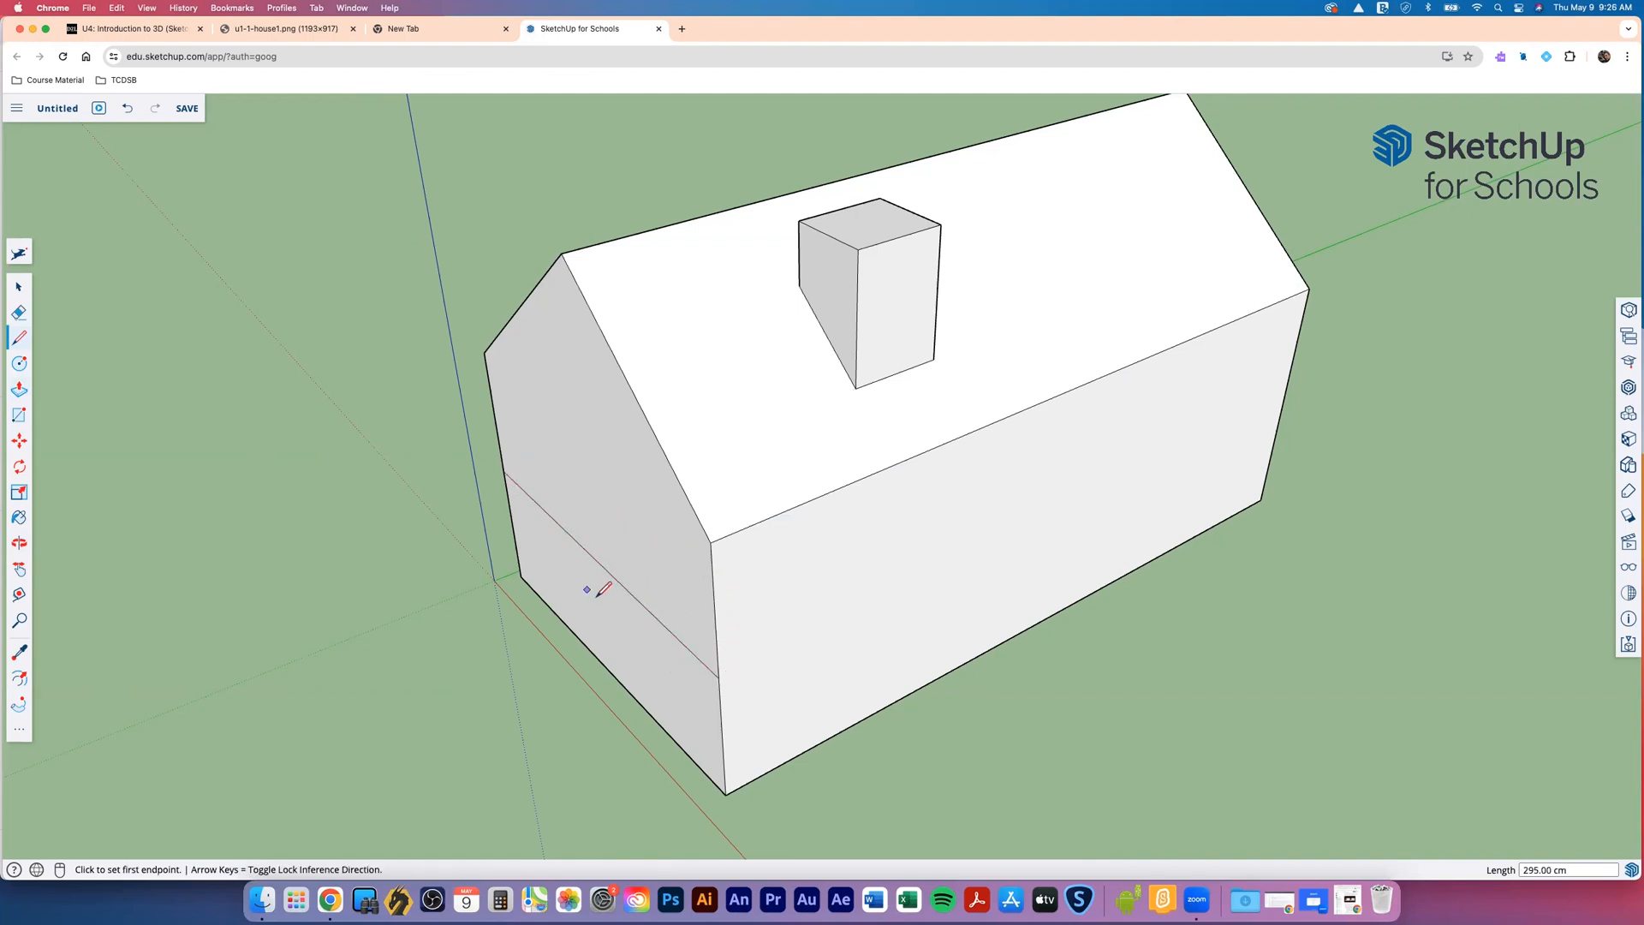
Select the parts of the gable wall above and below the dividing line in turn
left_click(19, 287)
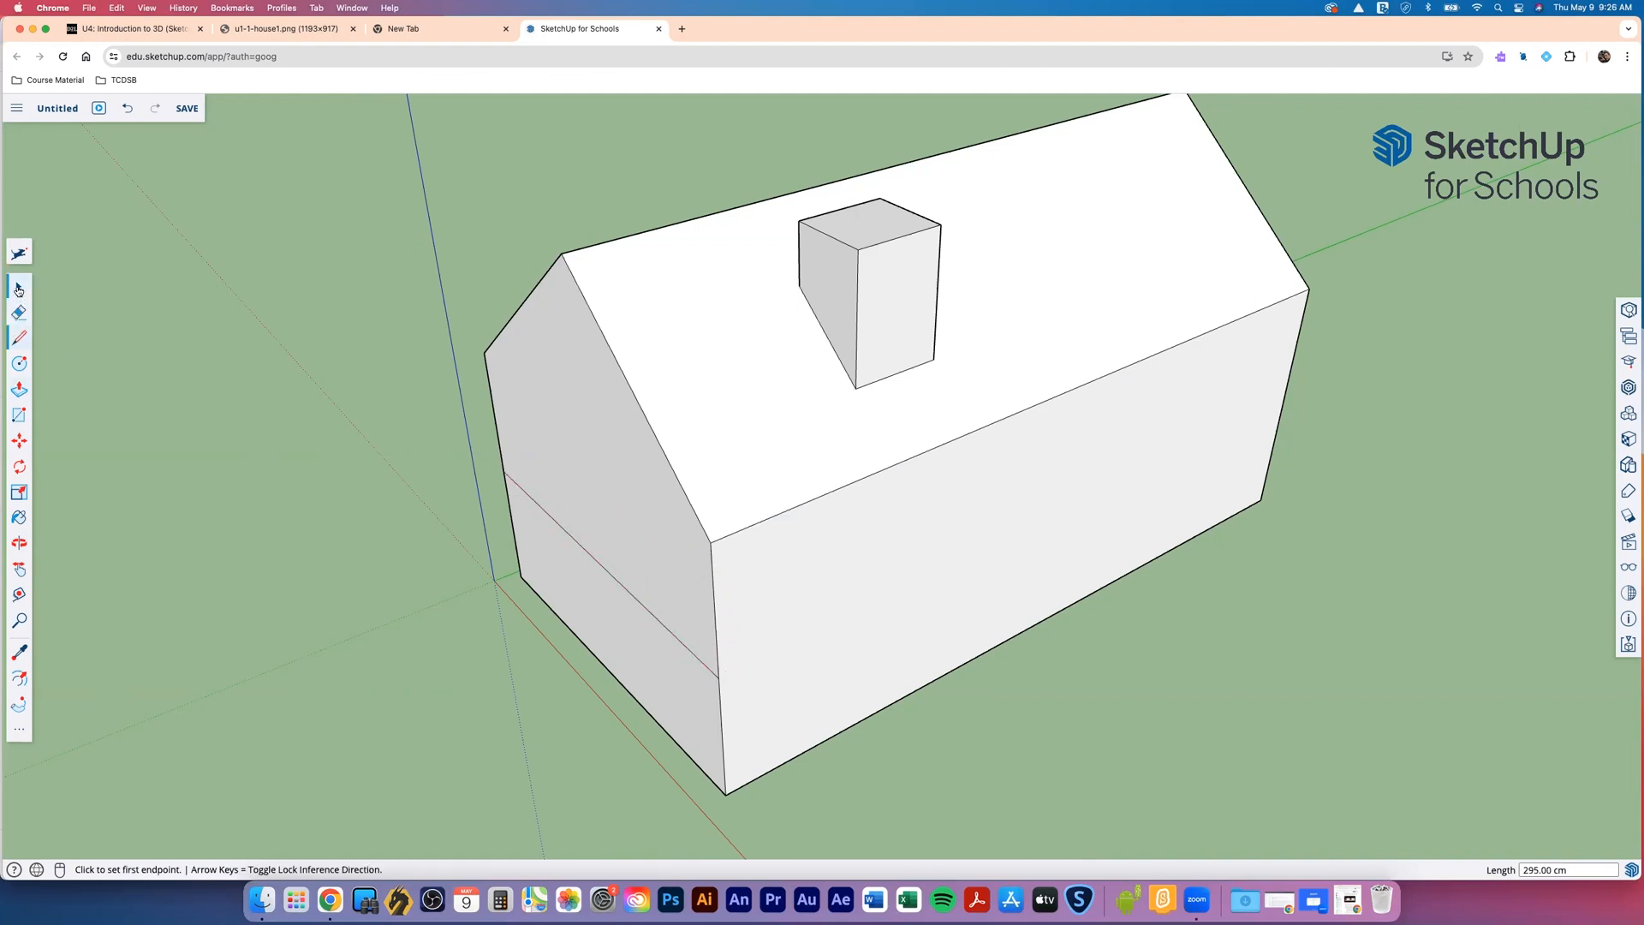
left_click(561, 480)
left_click(555, 557)
left_click(559, 487)
left_click(569, 577)
left_click(577, 451)
Erase the dividing line across the gable wall
left_click(19, 312)
left_click(609, 554)
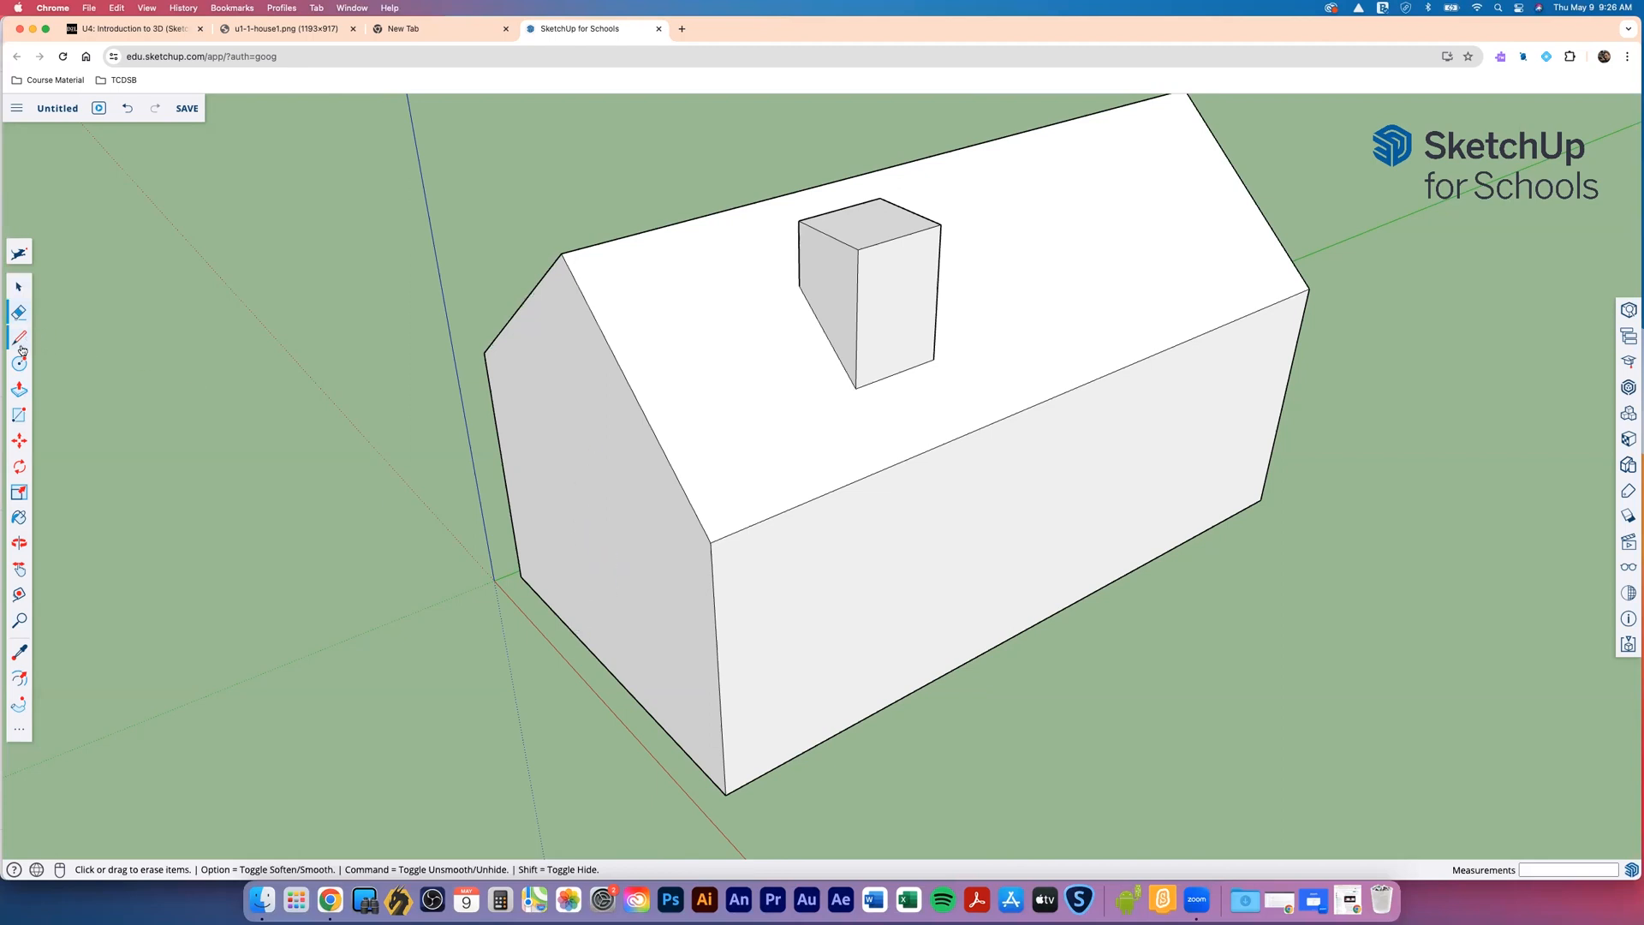
Draw two thin rectangles of equal width, one above the other, at the base of the long front wall
left_click(18, 287)
left_click(19, 414)
left_click(828, 737)
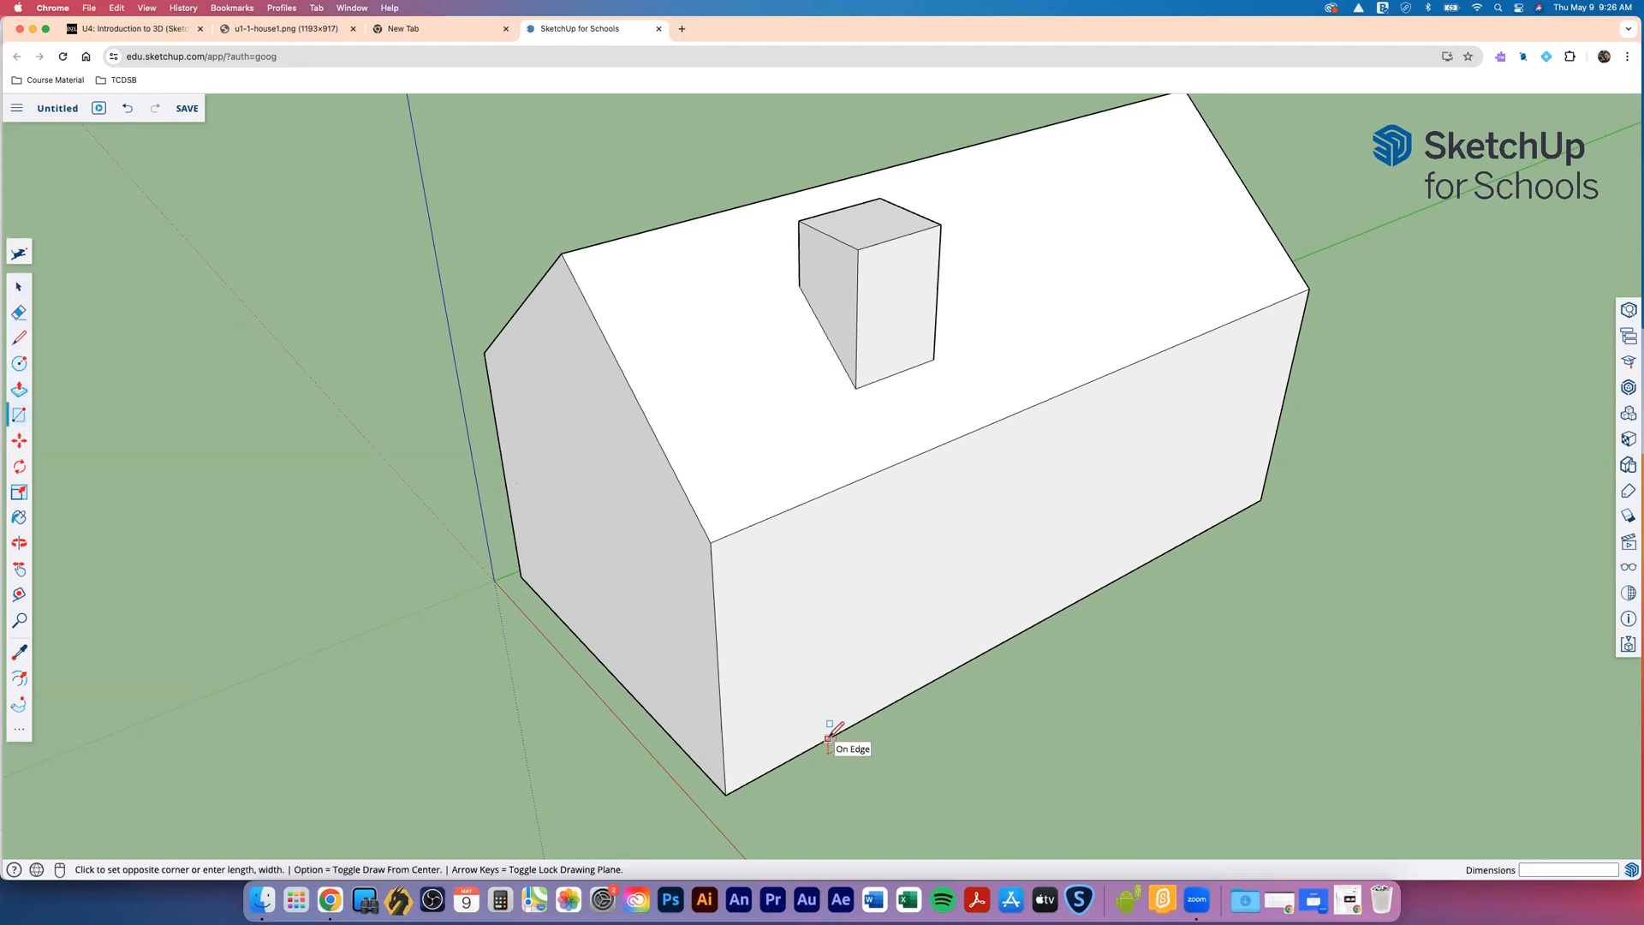
left_click(1006, 624)
left_click(827, 717)
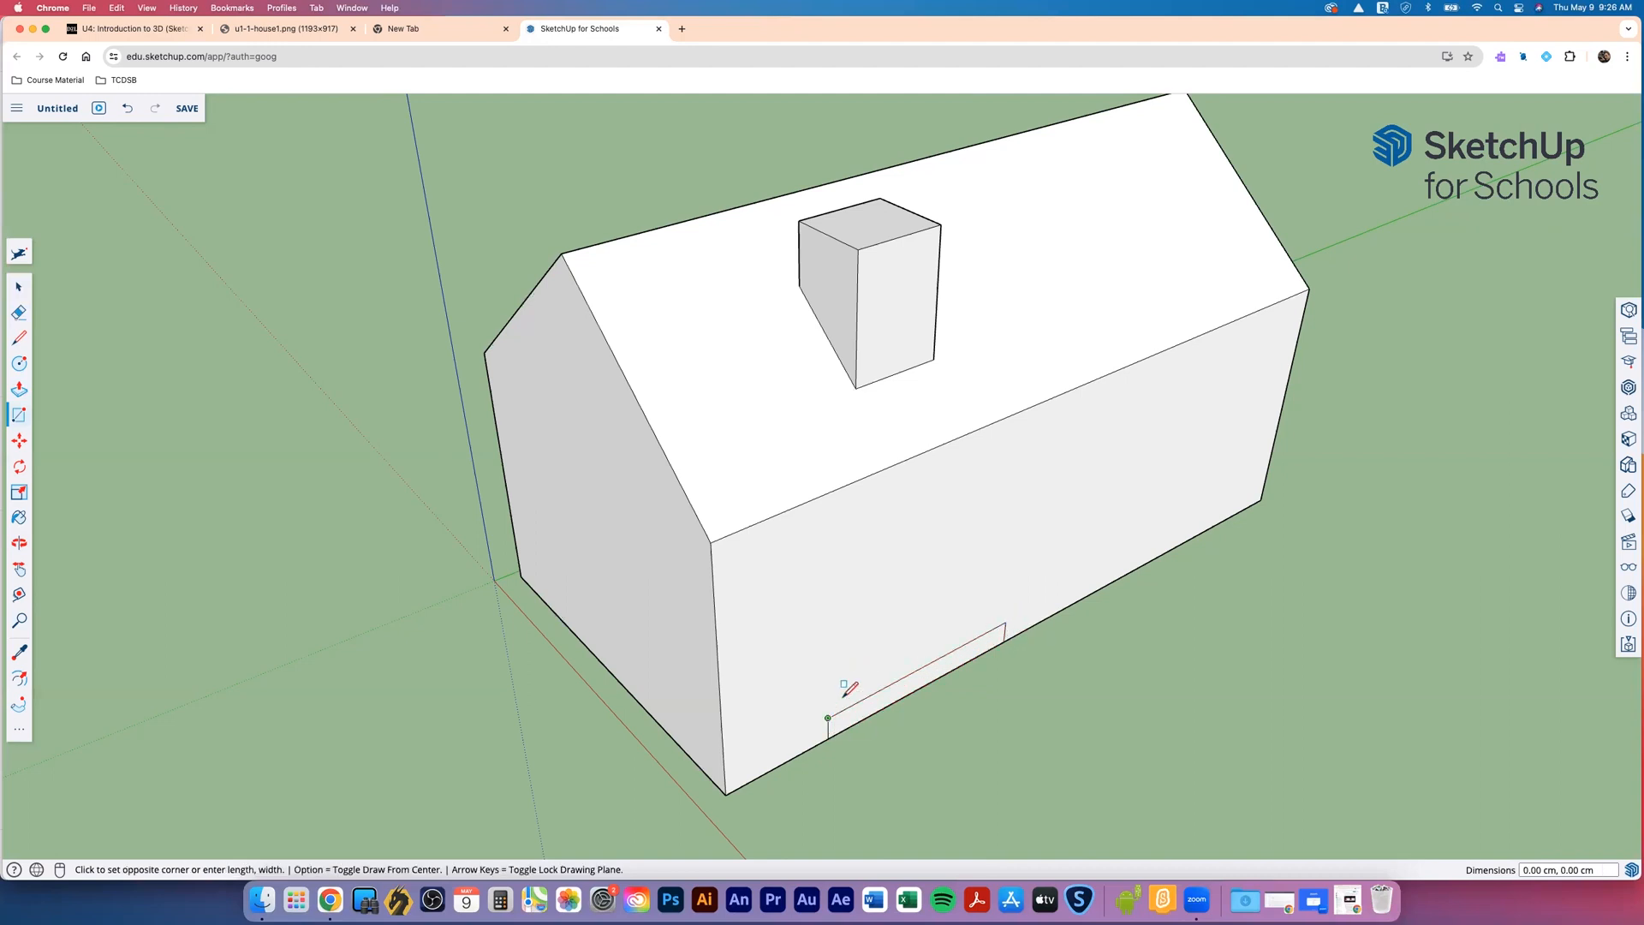
left_click(1007, 625)
Pull the two rectangles out into a deep lower step and a shallower upper step, and inset the upper step's gable-side end
middle_click_drag(951, 709, 959, 565)
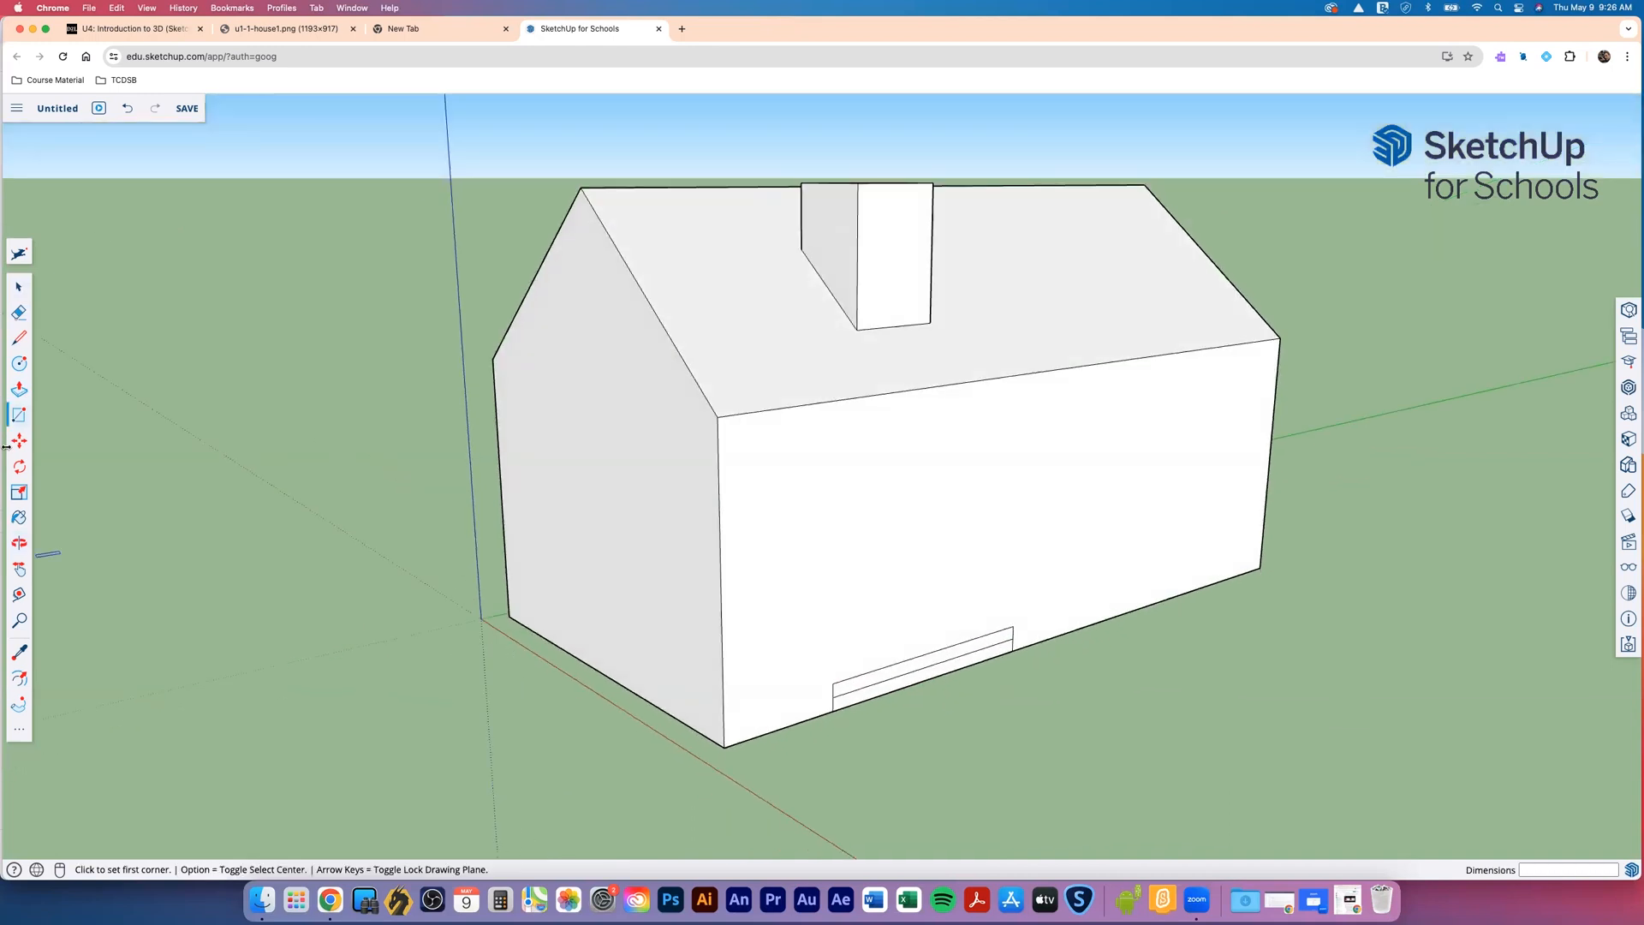
left_click(19, 389)
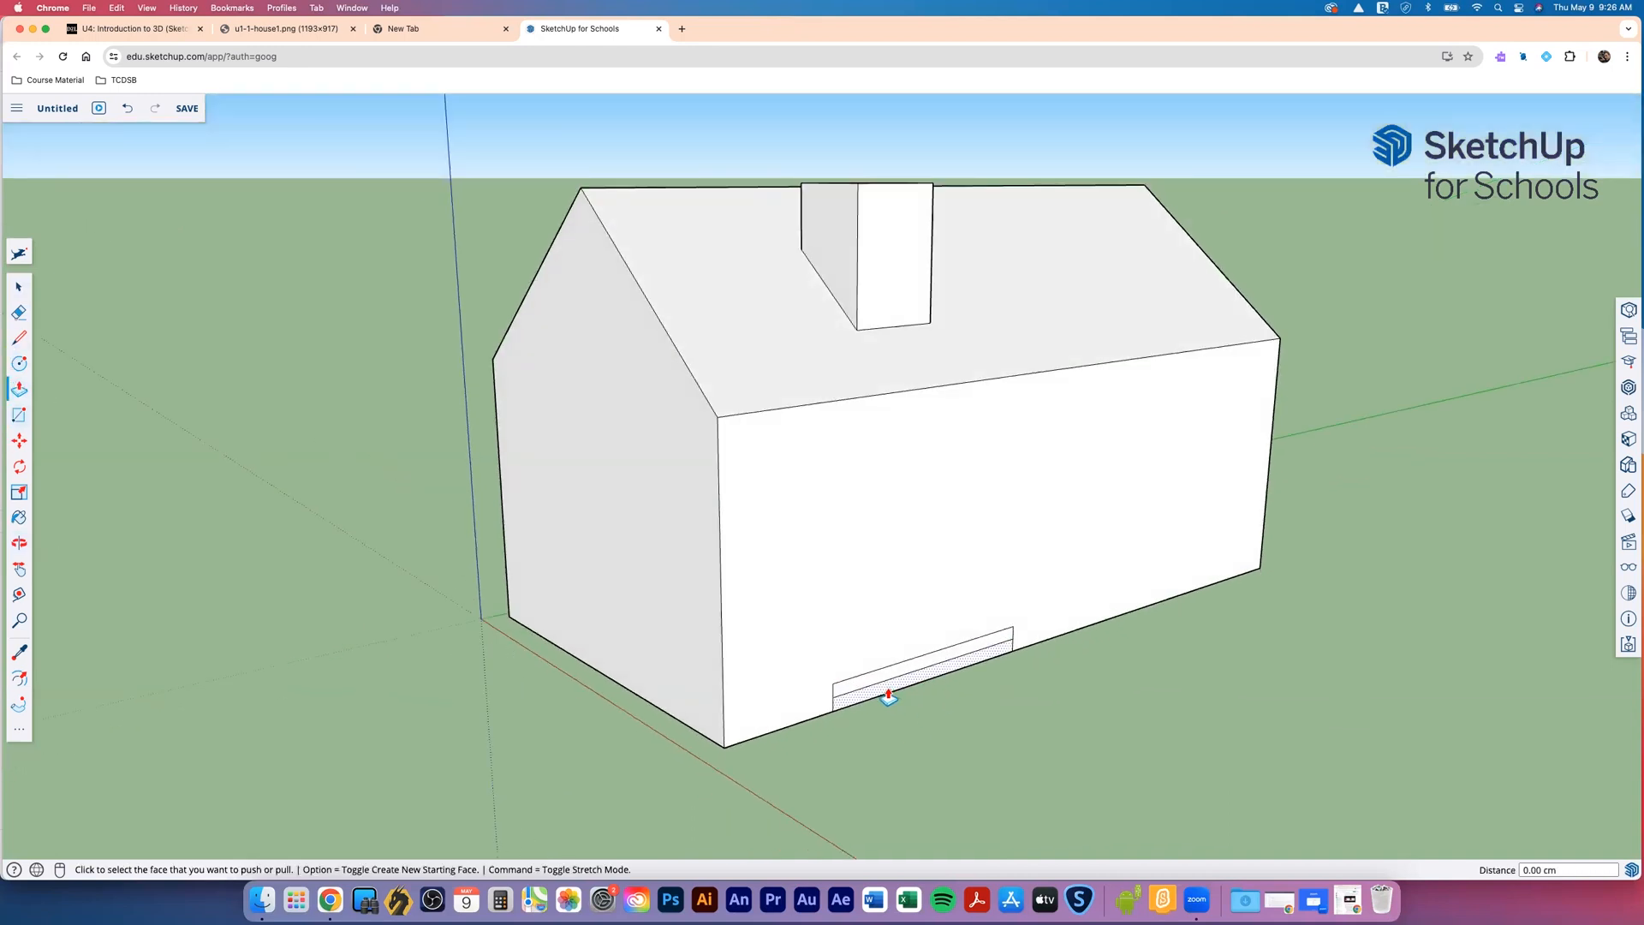
left_click(888, 696)
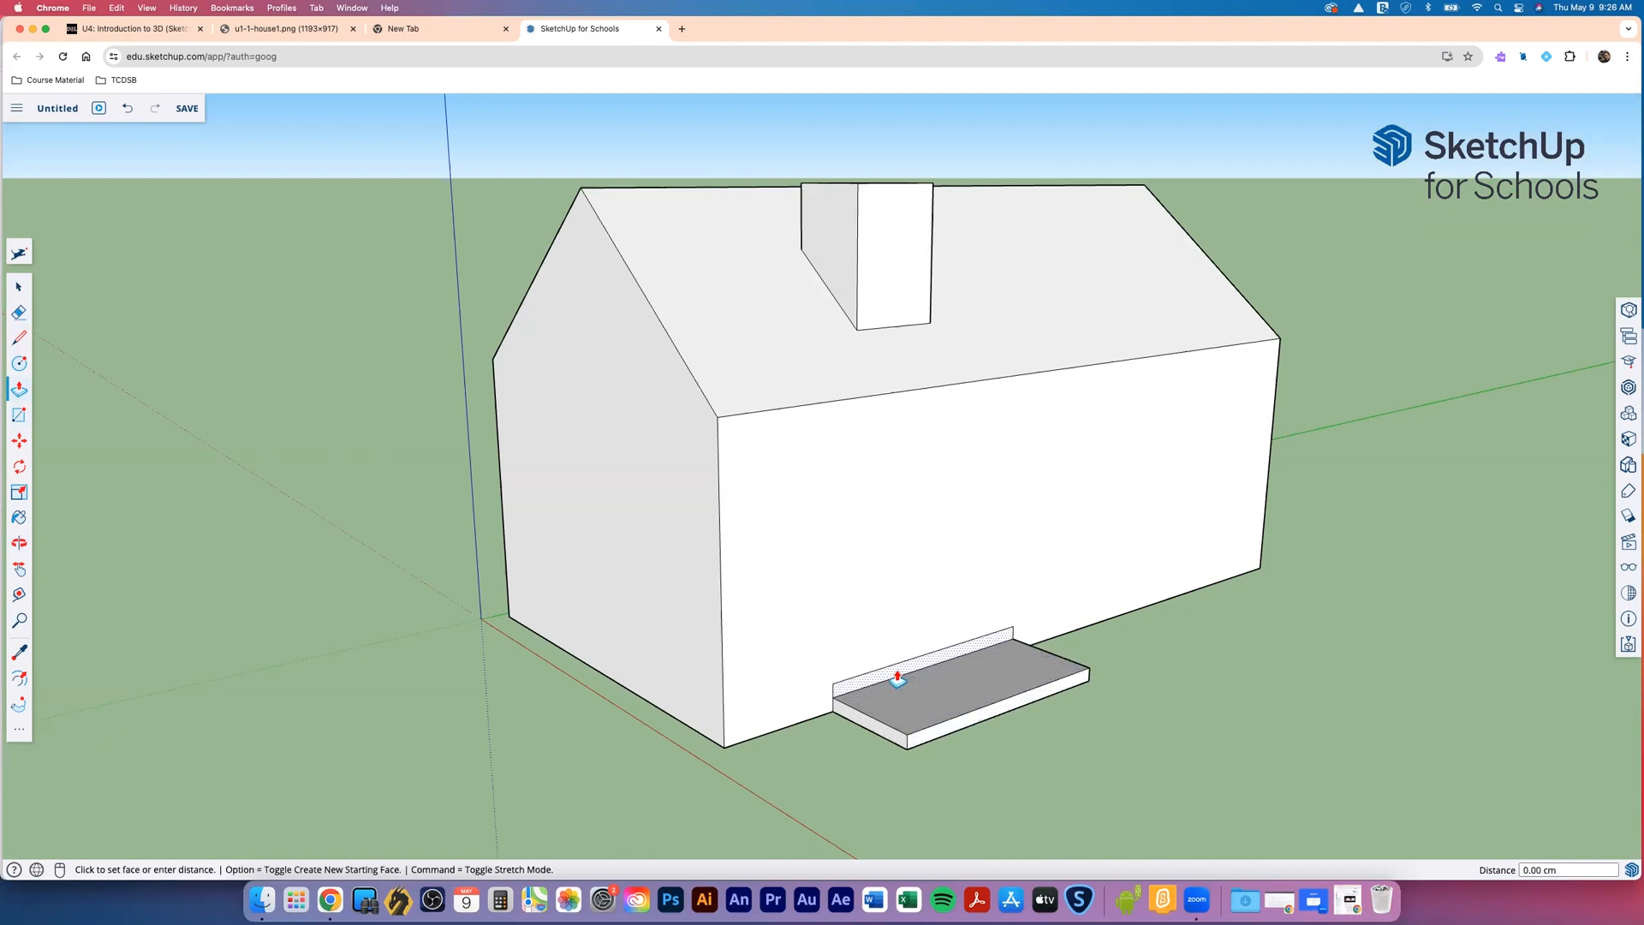
left_click(959, 710)
left_click(880, 719)
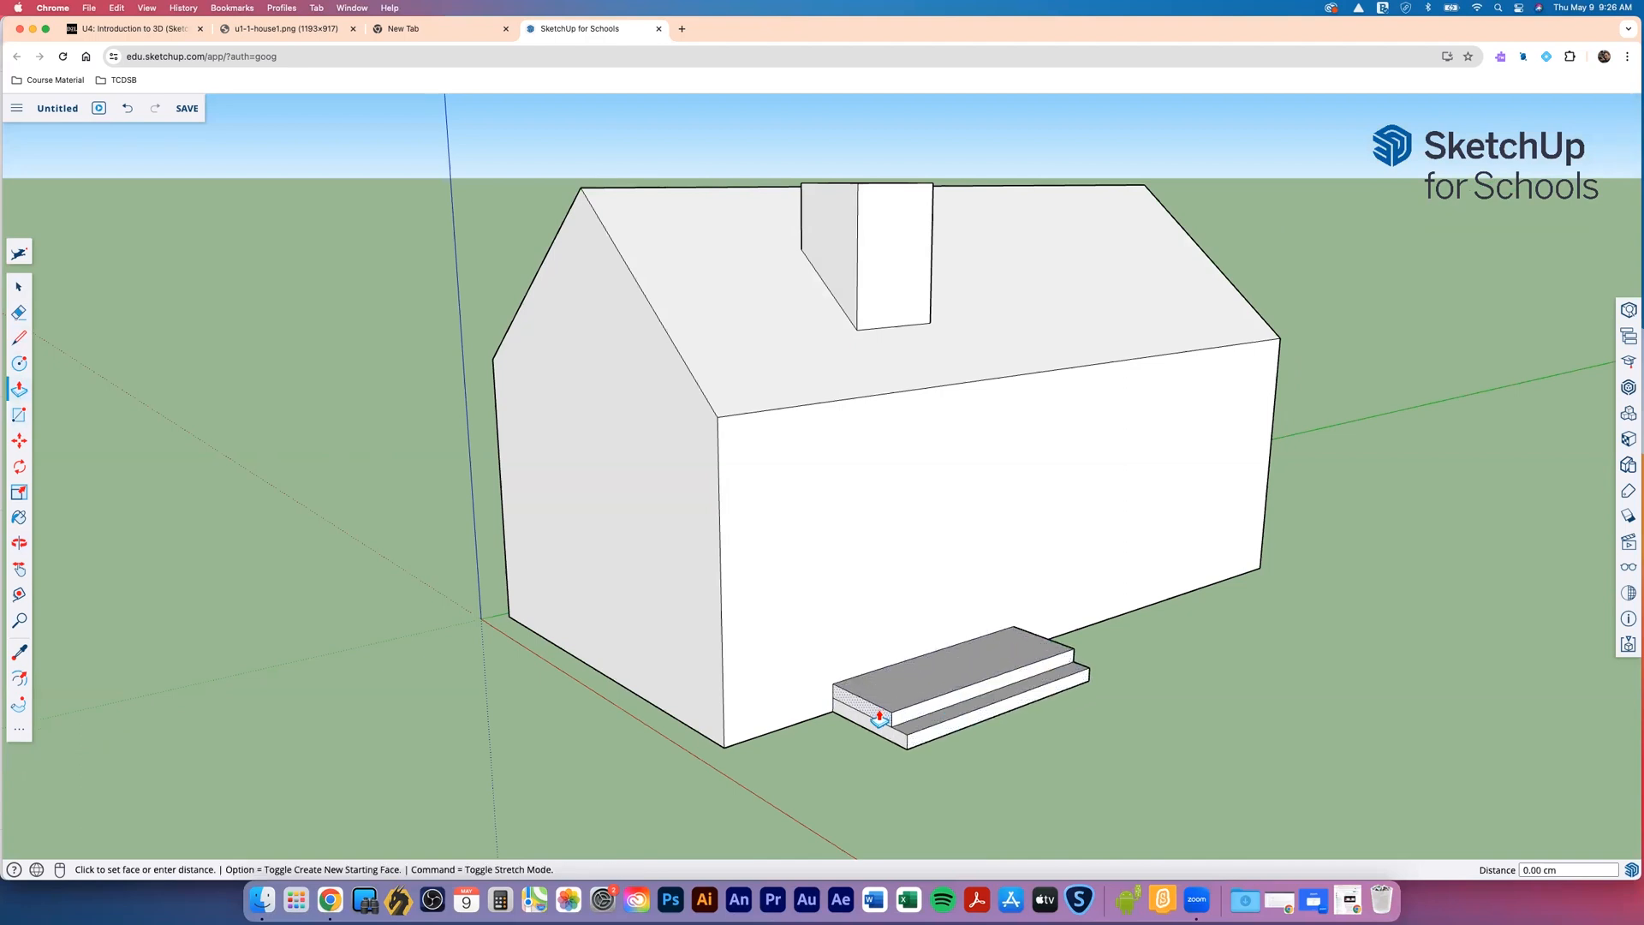
left_click(787, 732)
left_click(19, 311)
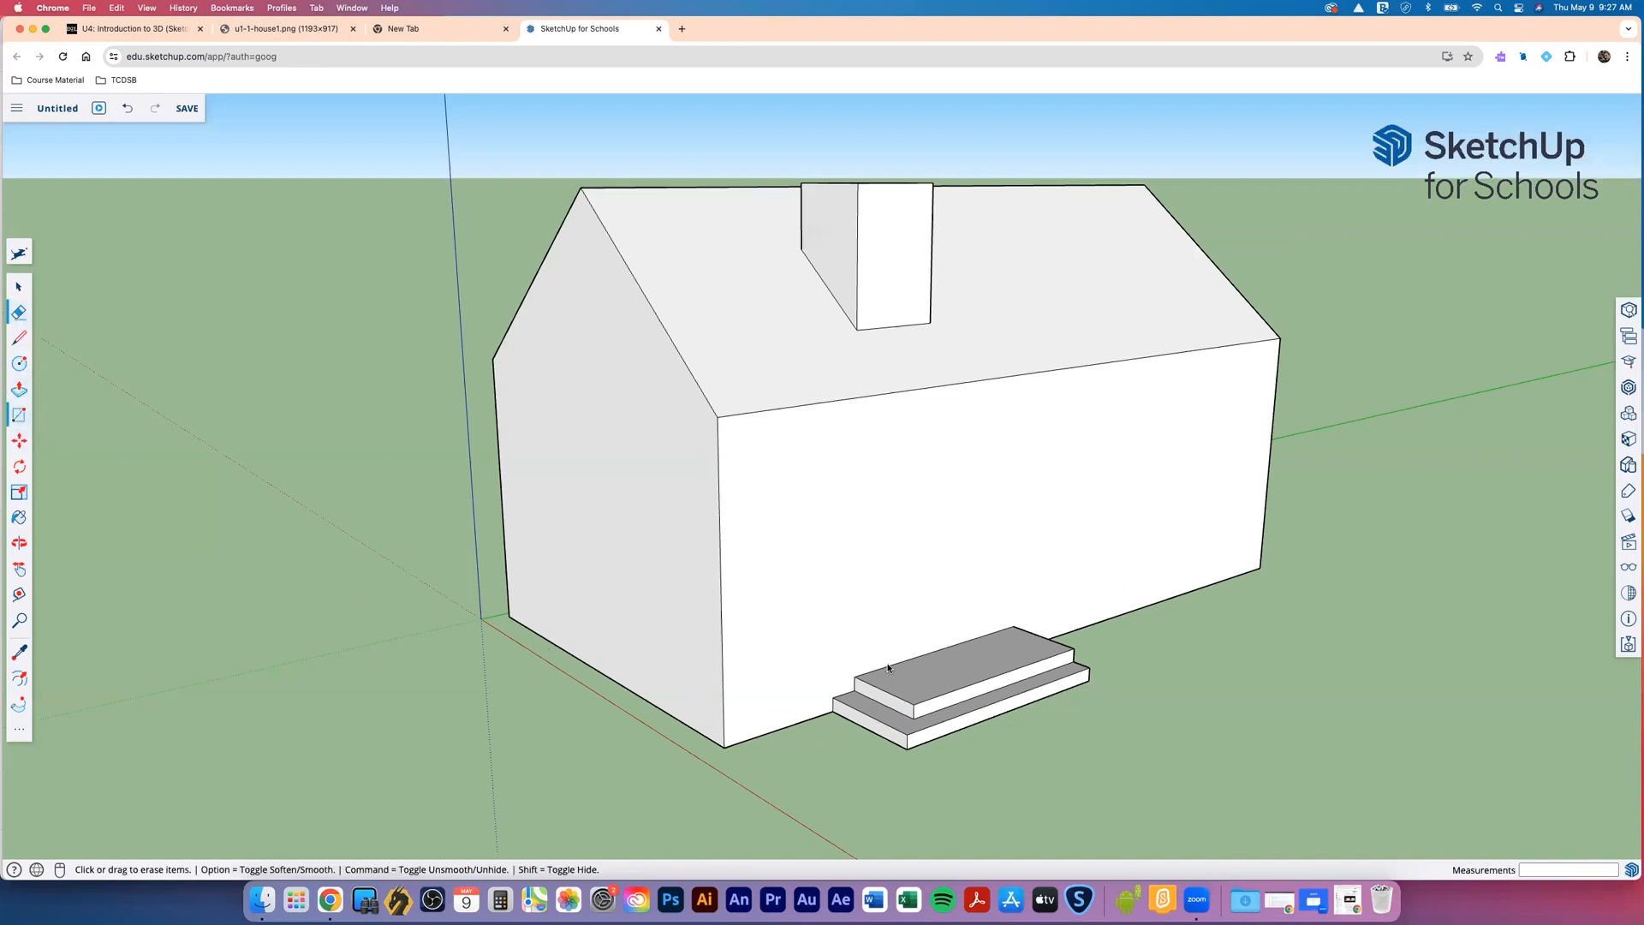
Draw a door rectangle about 73 by 110 cm on the wall above the steps, and recess it about 6 cm
left_click(19, 414)
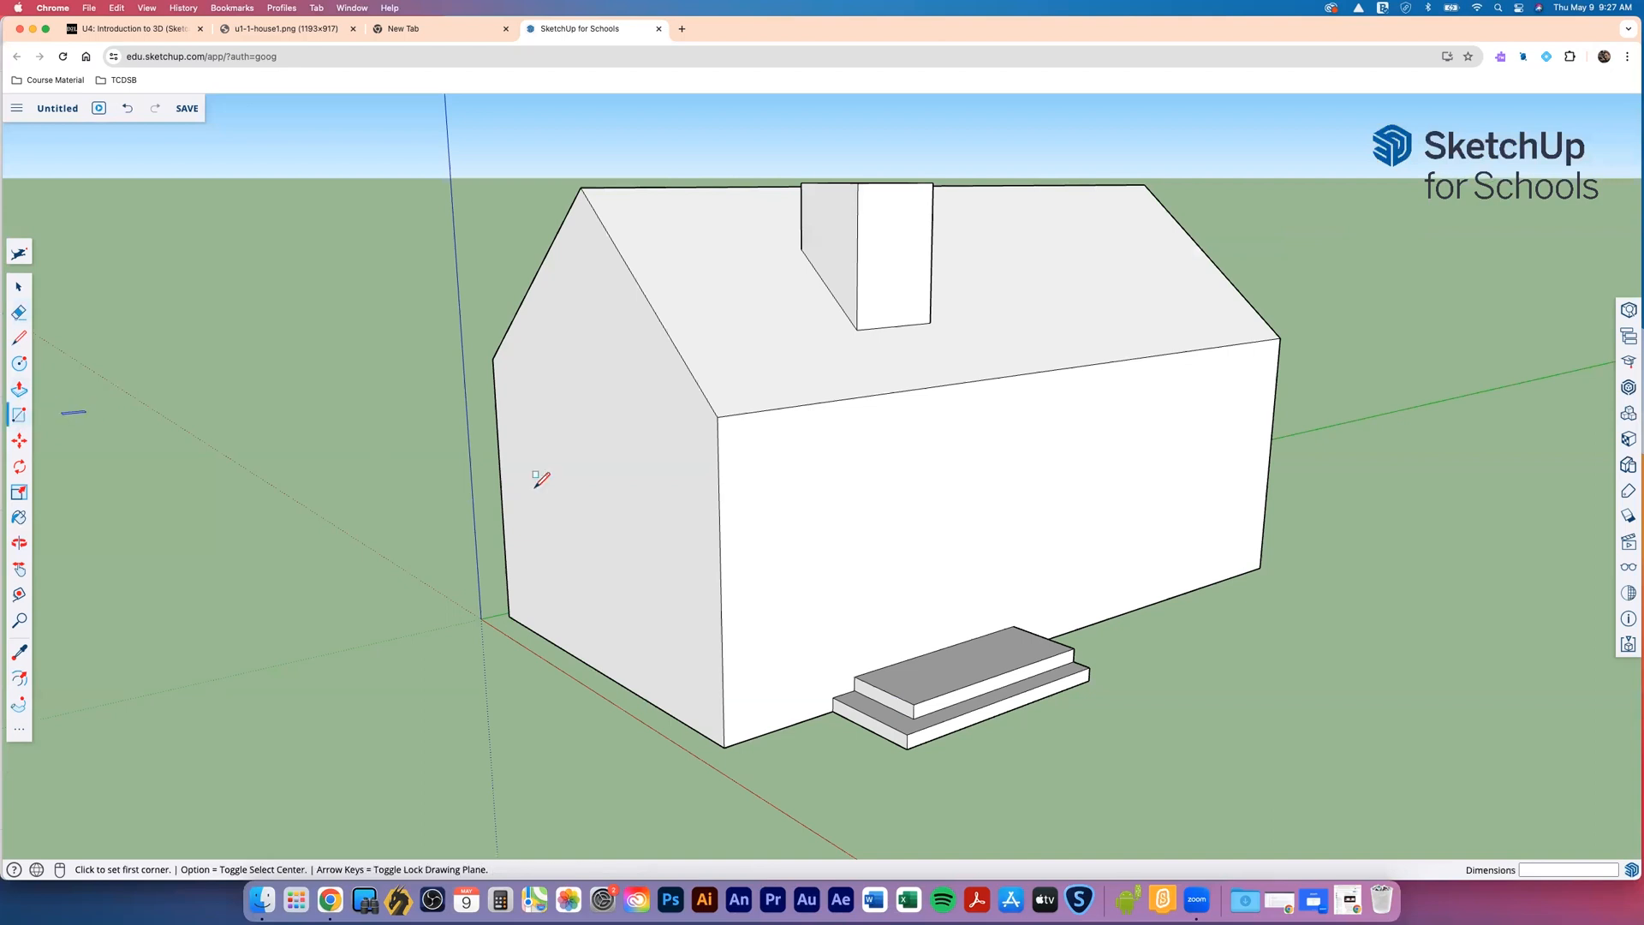
left_click(882, 667)
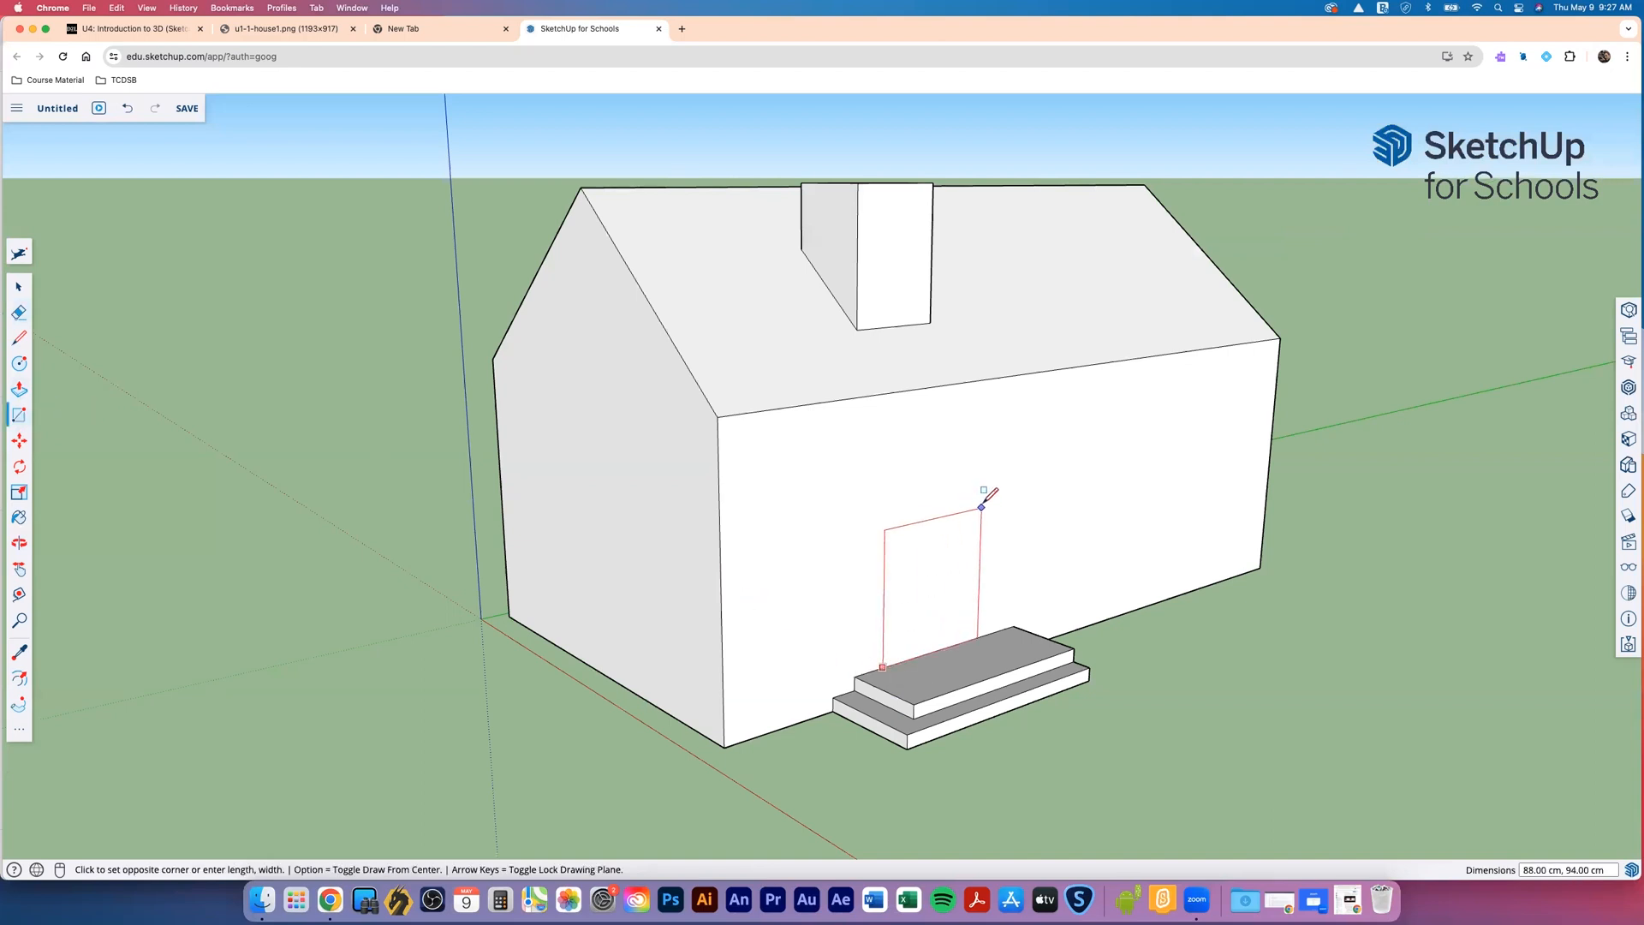
left_click(966, 489)
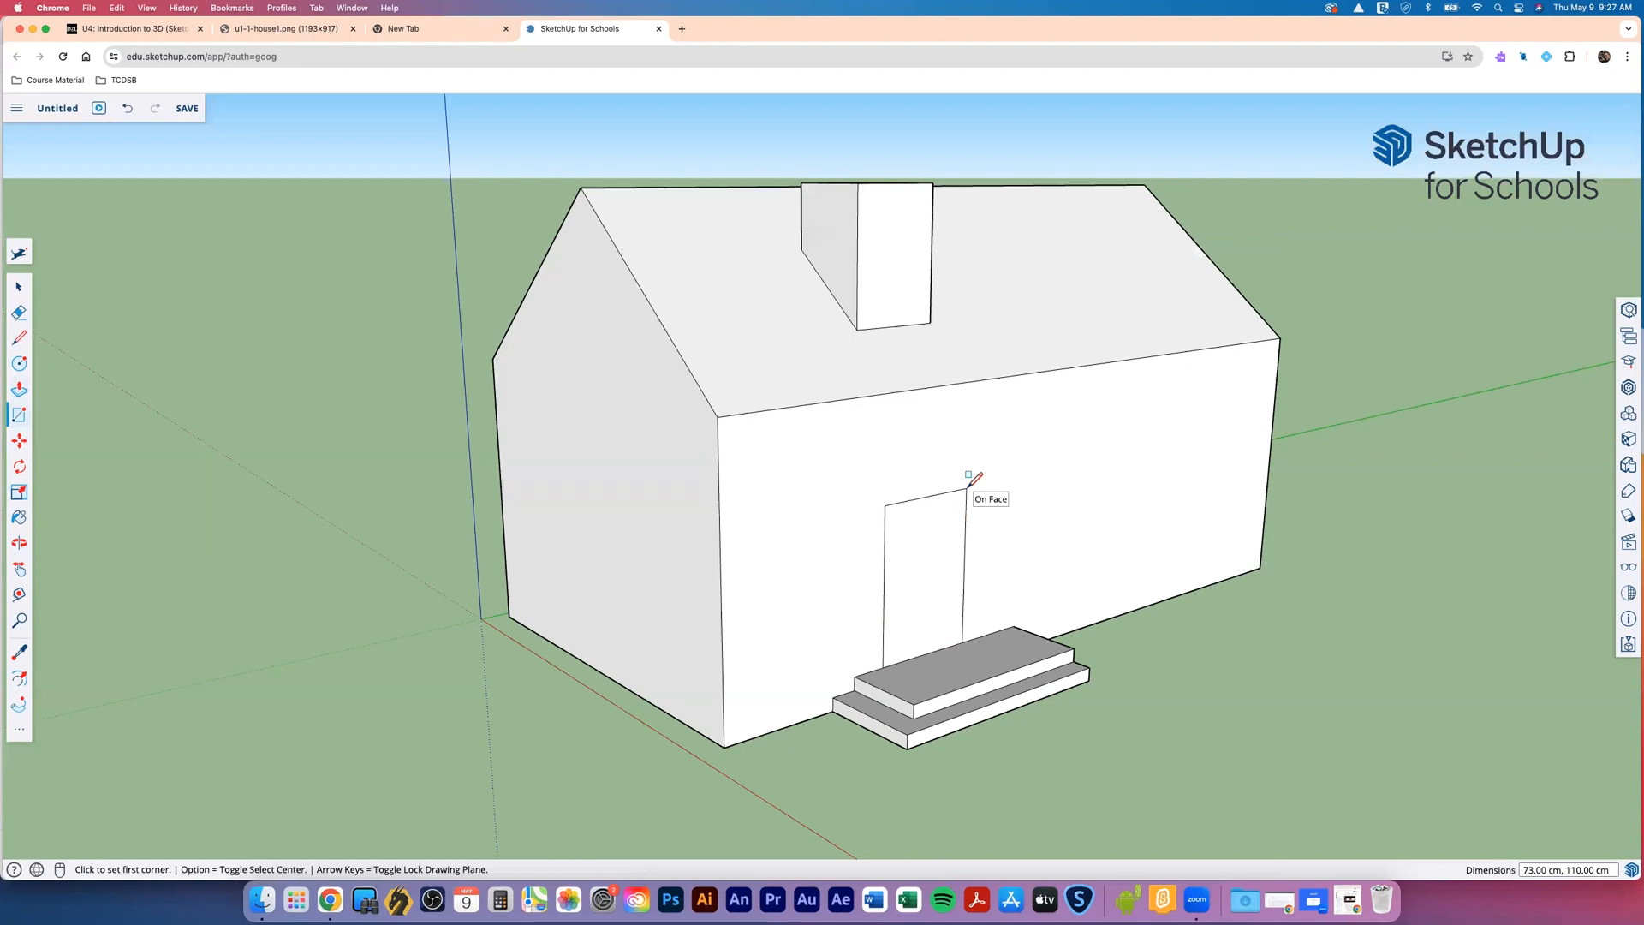
key("p")
left_click(941, 552)
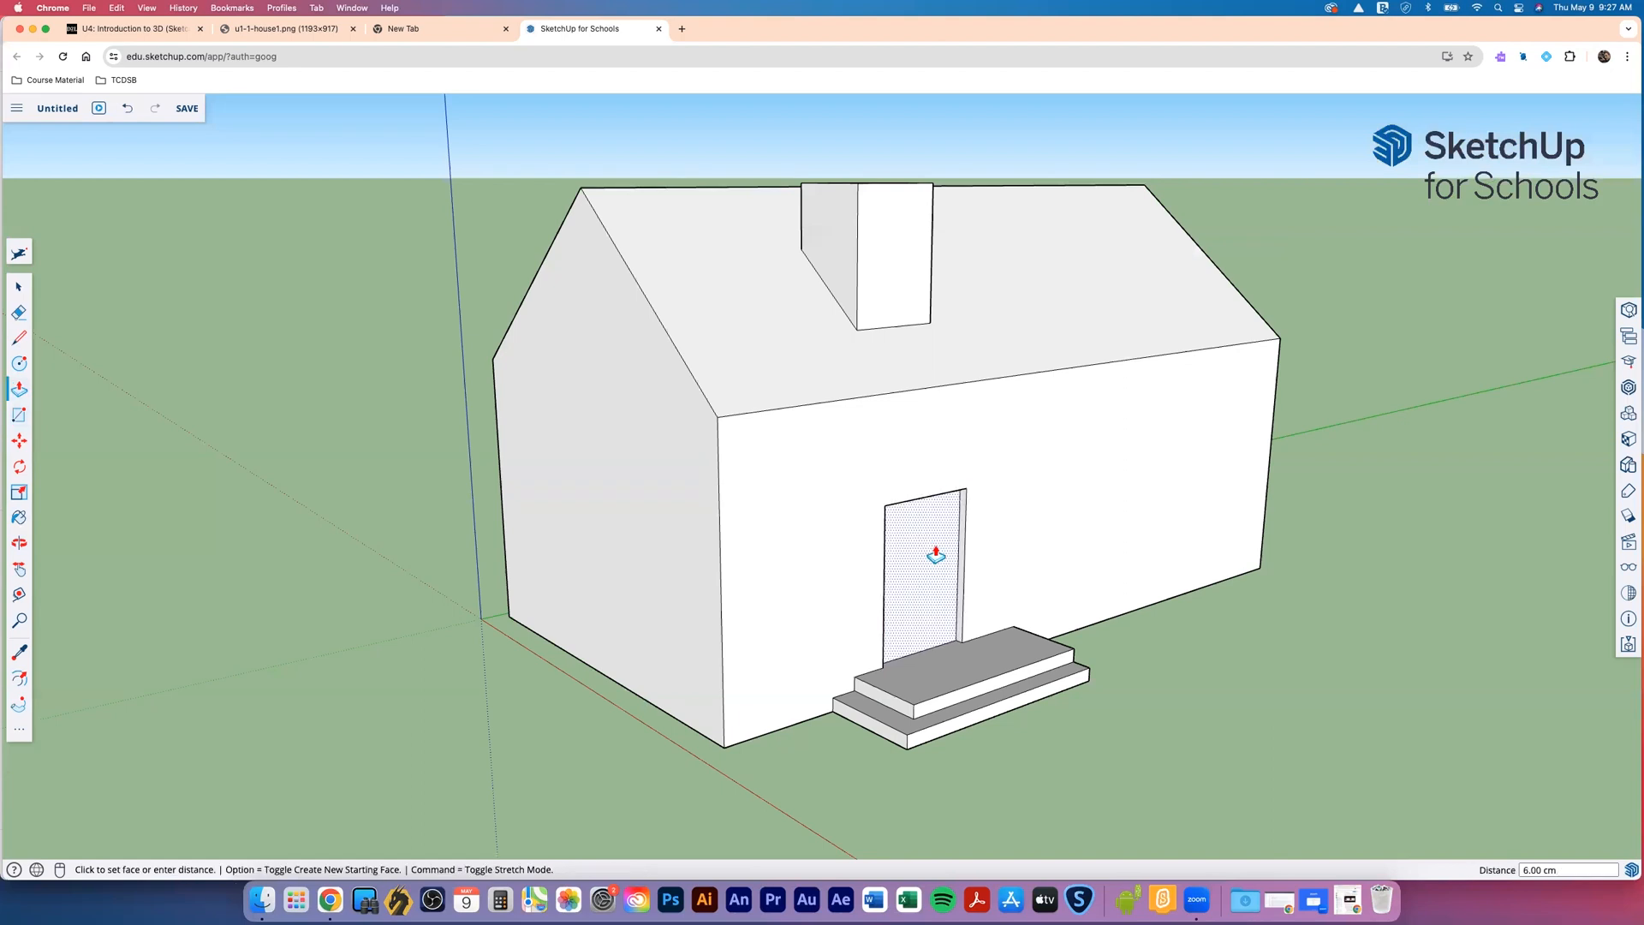
left_click(935, 555)
Draw a window rectangle about 121 by 70 cm on the front wall beside the door, and push it slightly inward
left_click(19, 414)
left_click(1041, 455)
left_click(1143, 524)
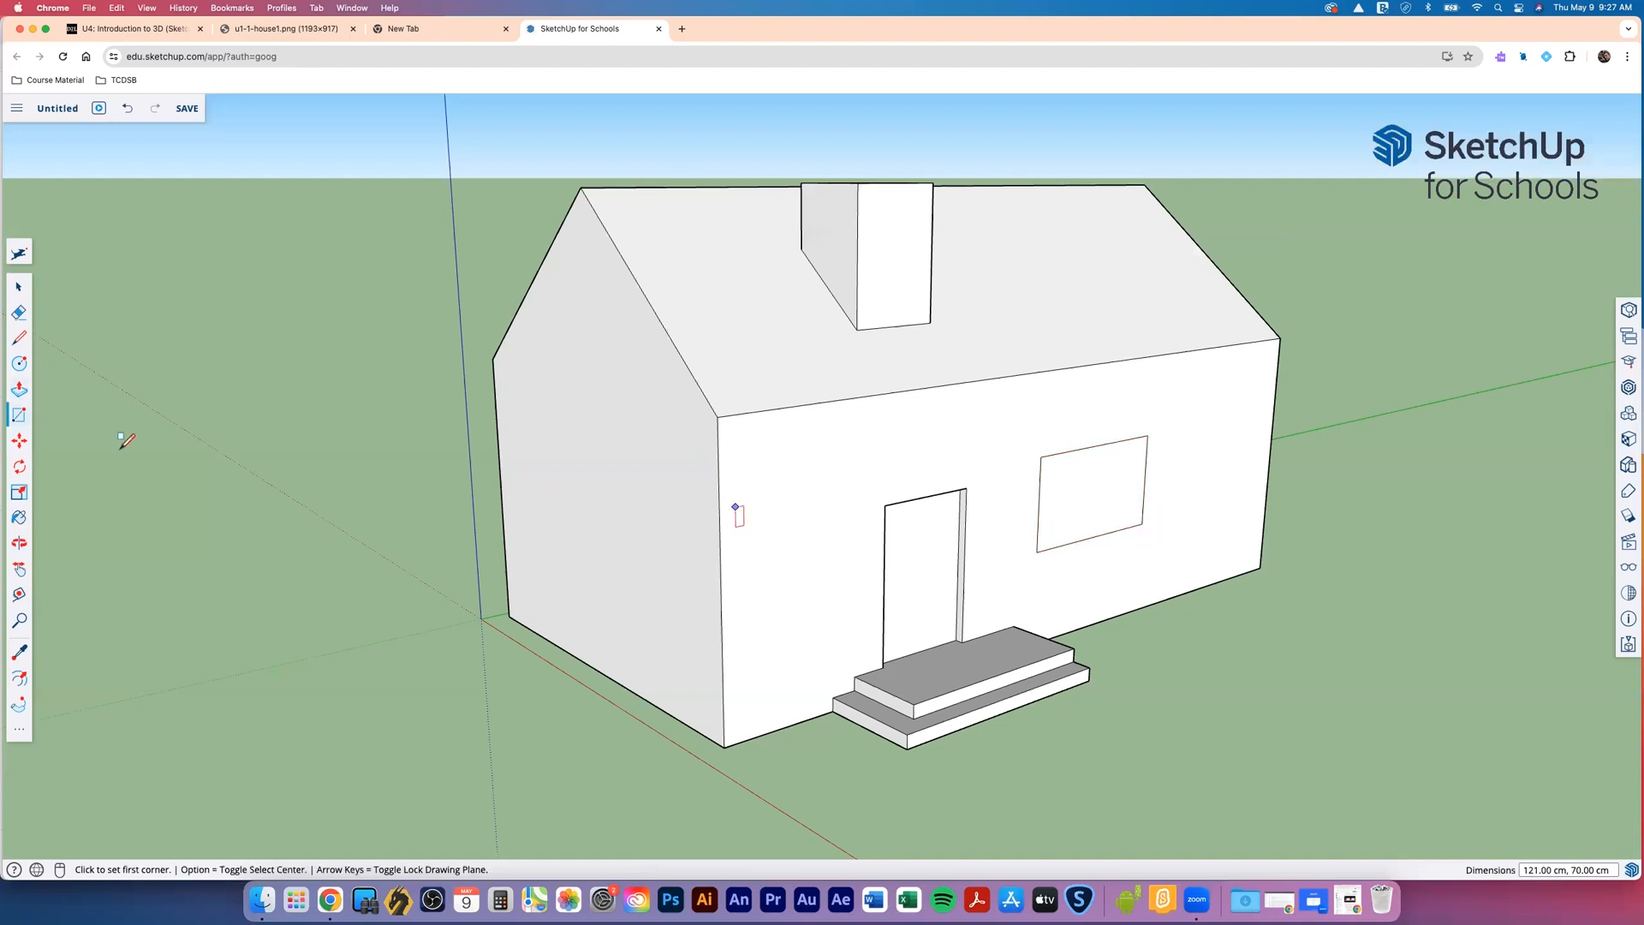
left_click(19, 389)
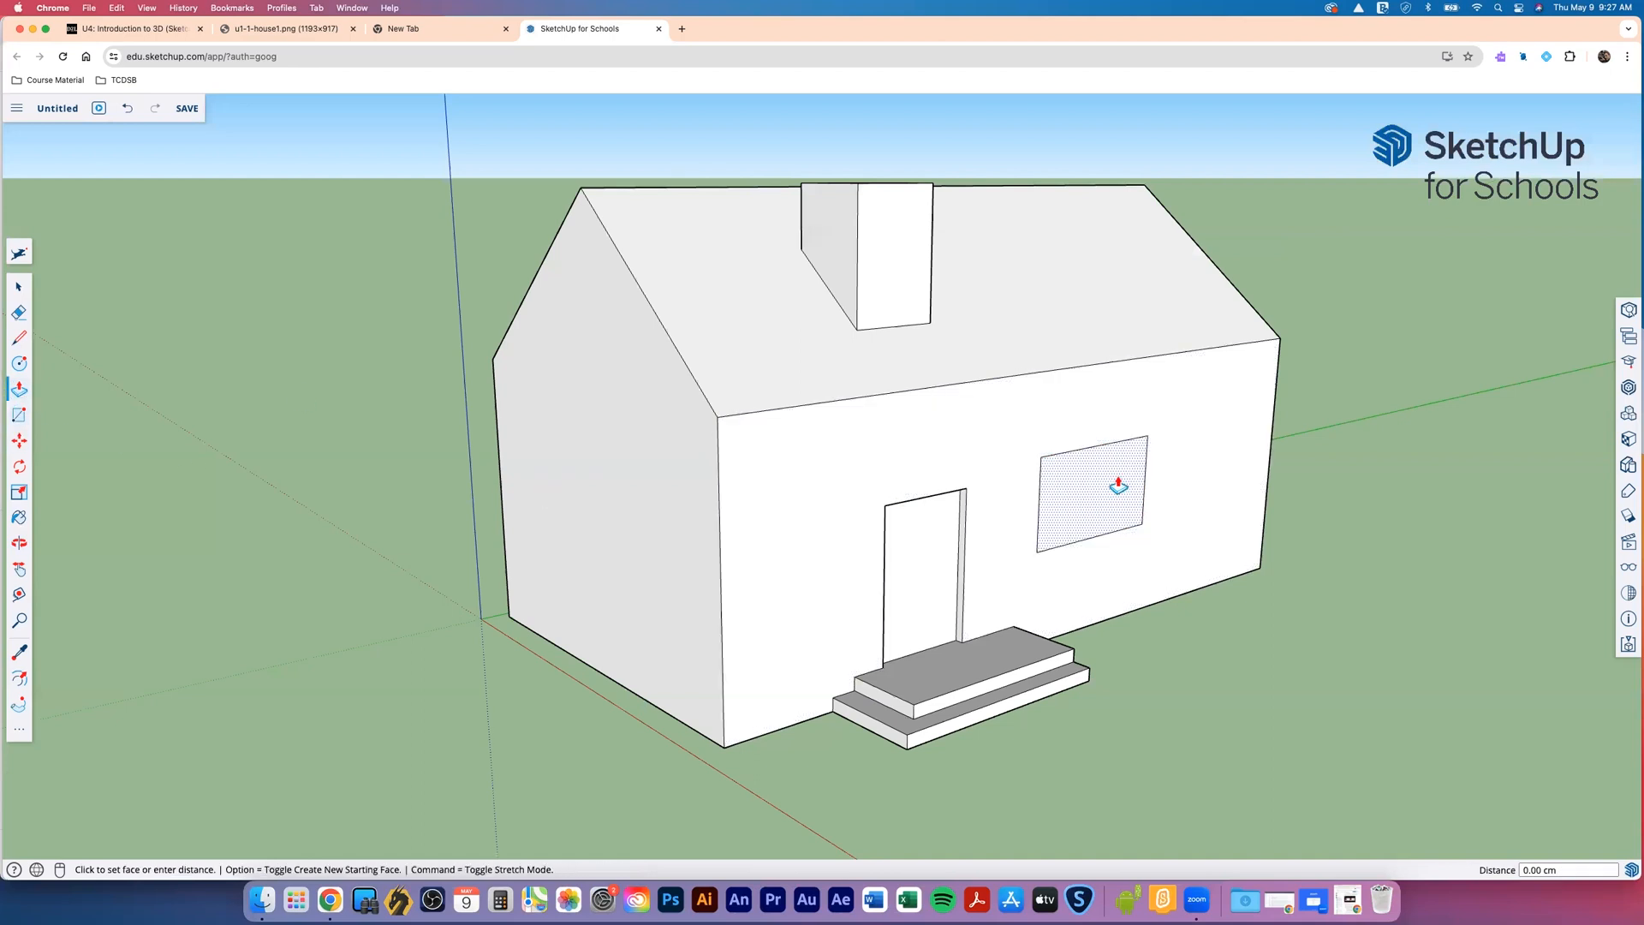
left_click(1113, 485)
left_click(18, 288)
Examine the house with its chimney, door, steps and window from higher viewing angles
middle_click_drag(991, 348, 597, 475)
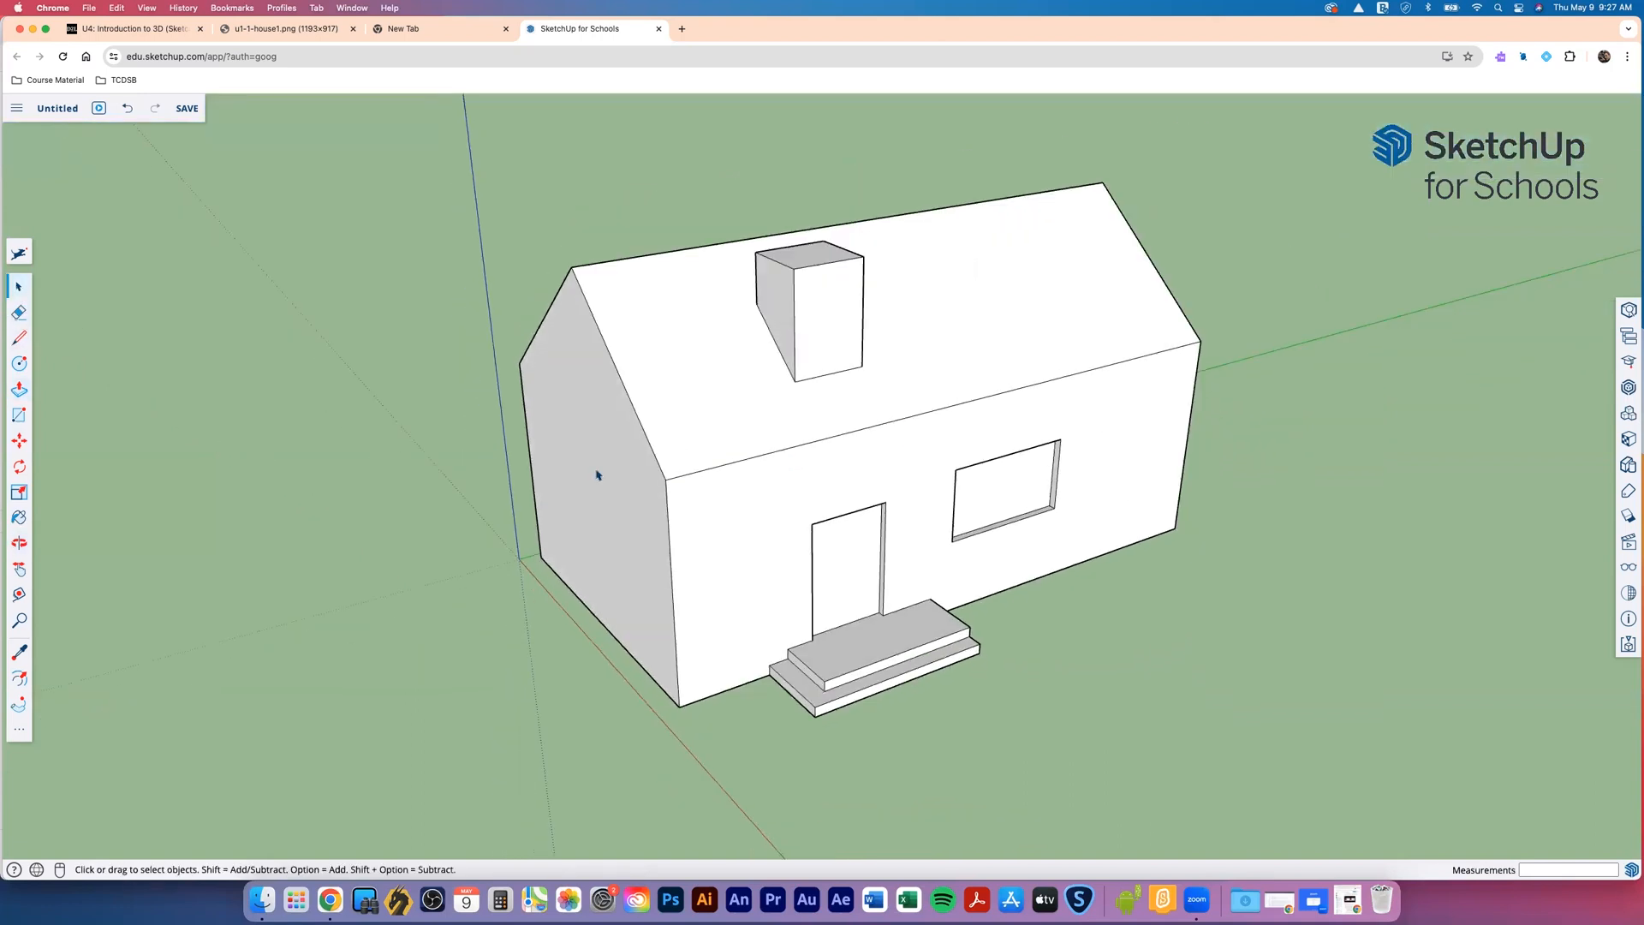
scroll(596, 475, "down", 2)
scroll(1123, 507, "up", 2)
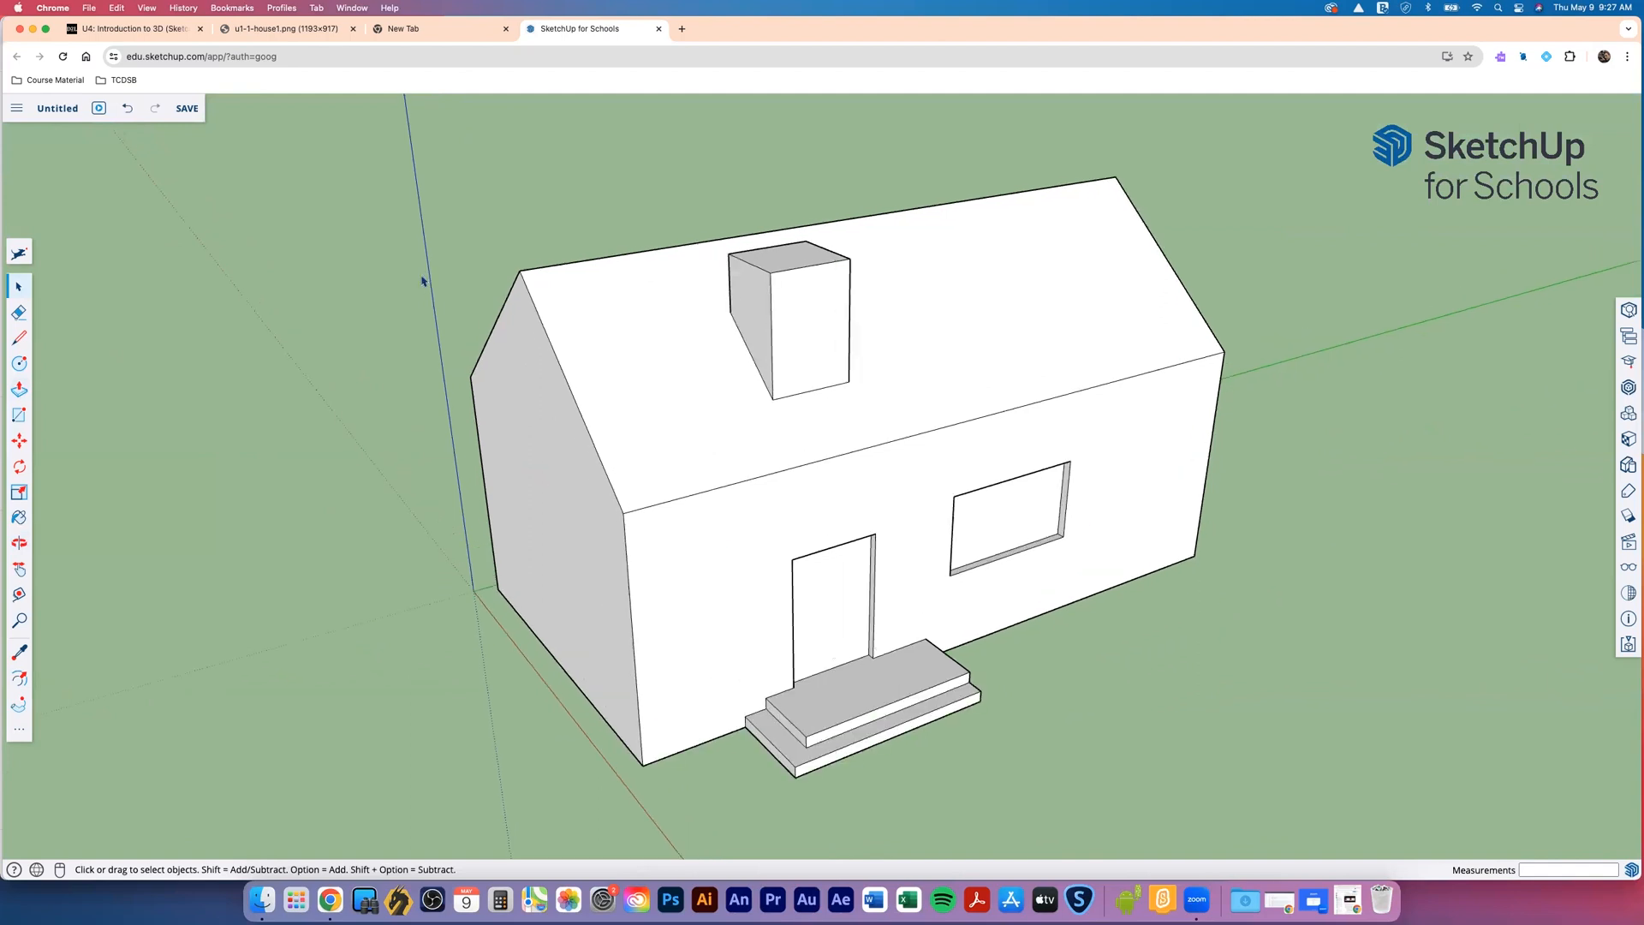
key("o")
left_click_drag(778, 368, 702, 456)
key("space")
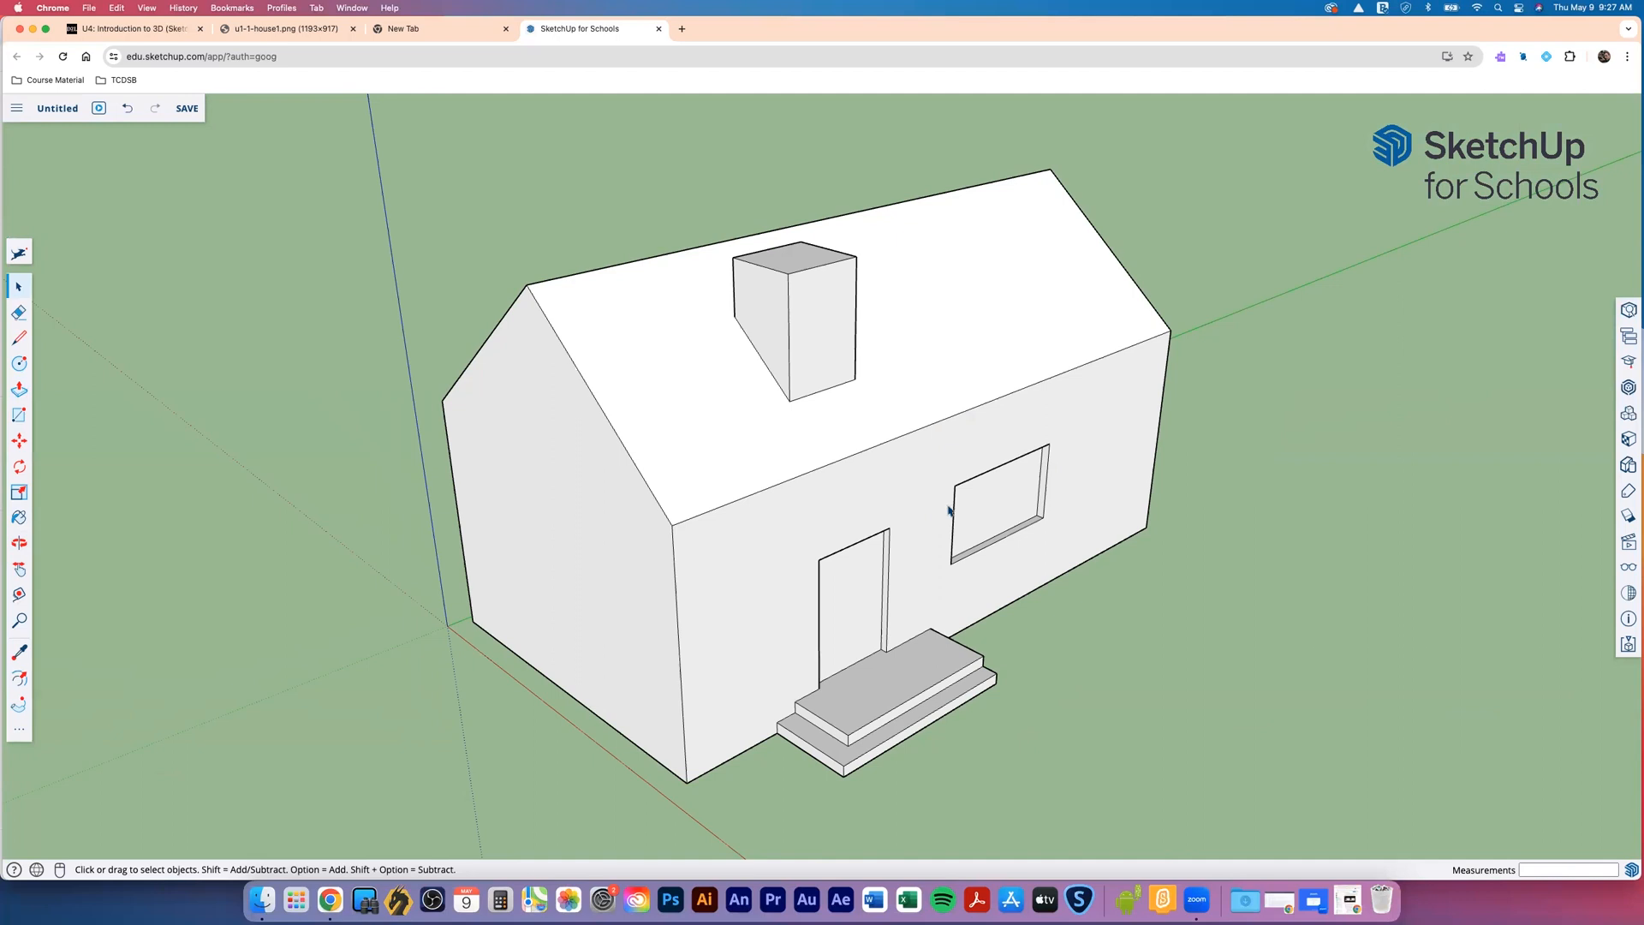
Open the choice of save locations for the untitled model, and switch to the U4: Introduction to 3D course page
left_click(63, 112)
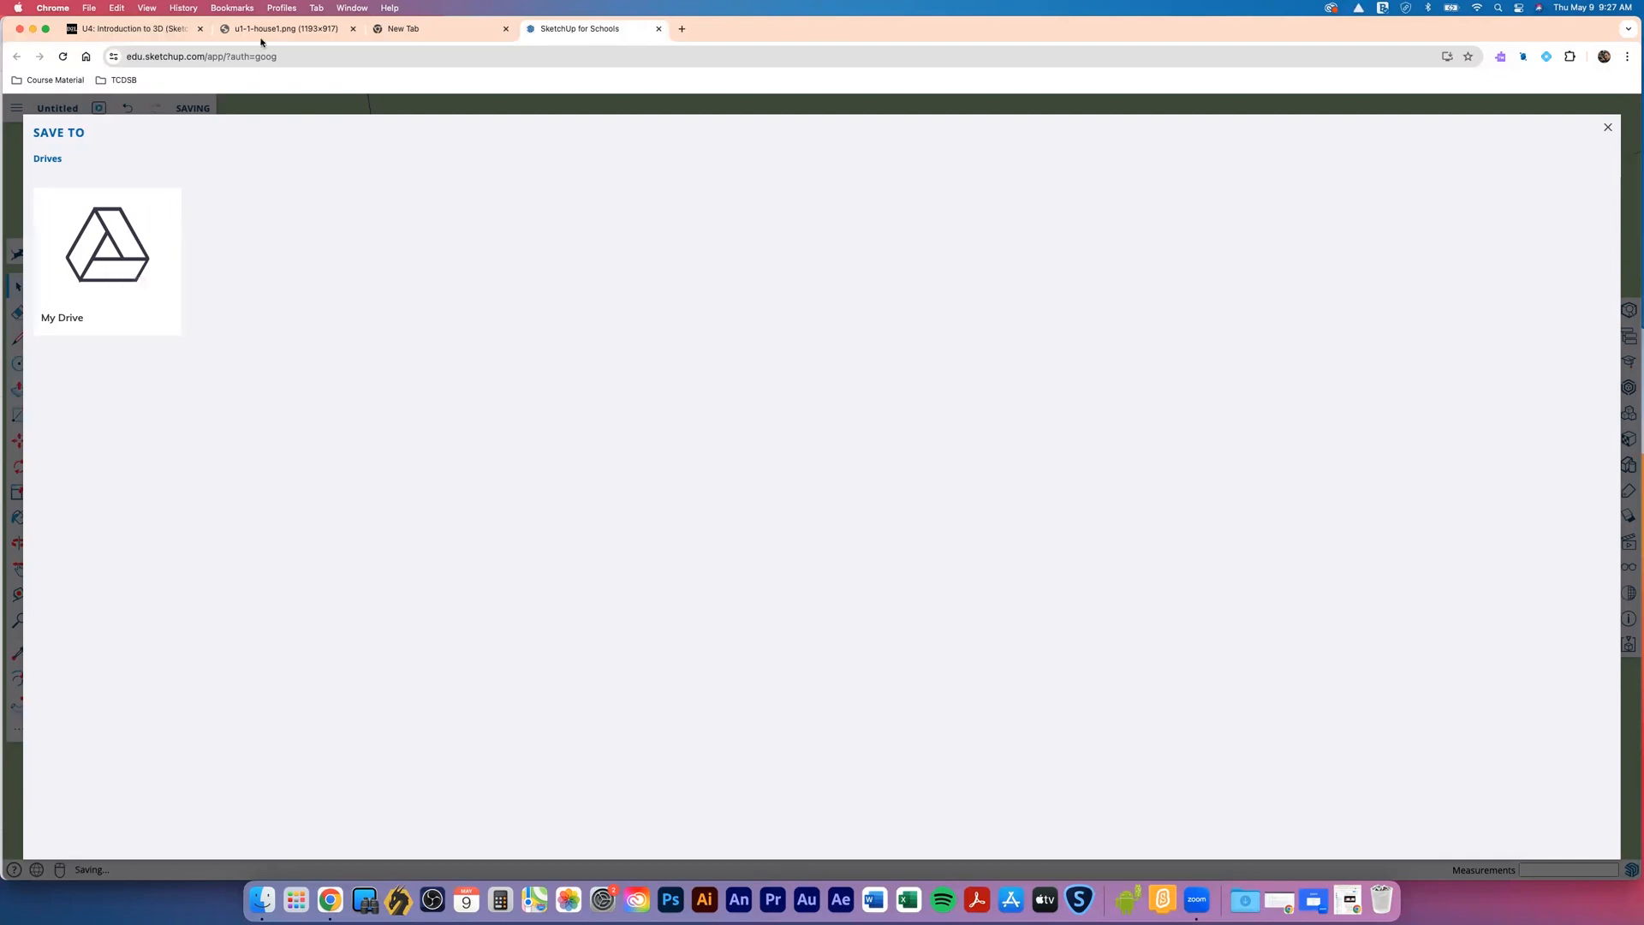
left_click(137, 29)
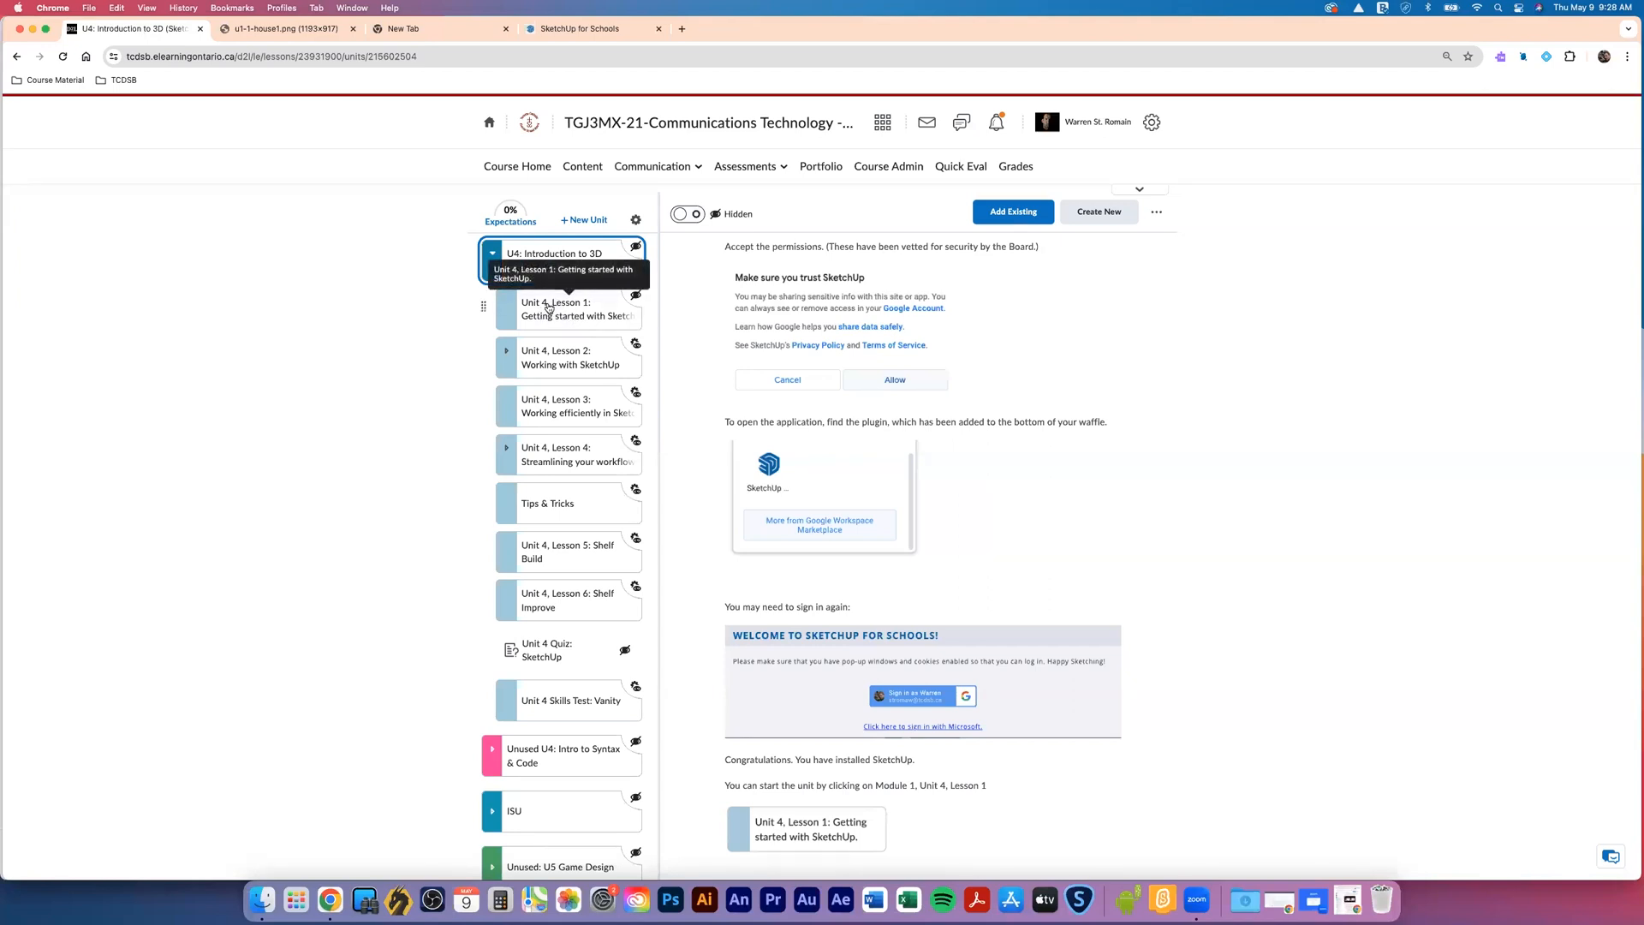
Review the Unit 4, Lesson 1 page and the u1-1-house1.png reference image, and return to the SketchUp save locations
left_click(542, 312)
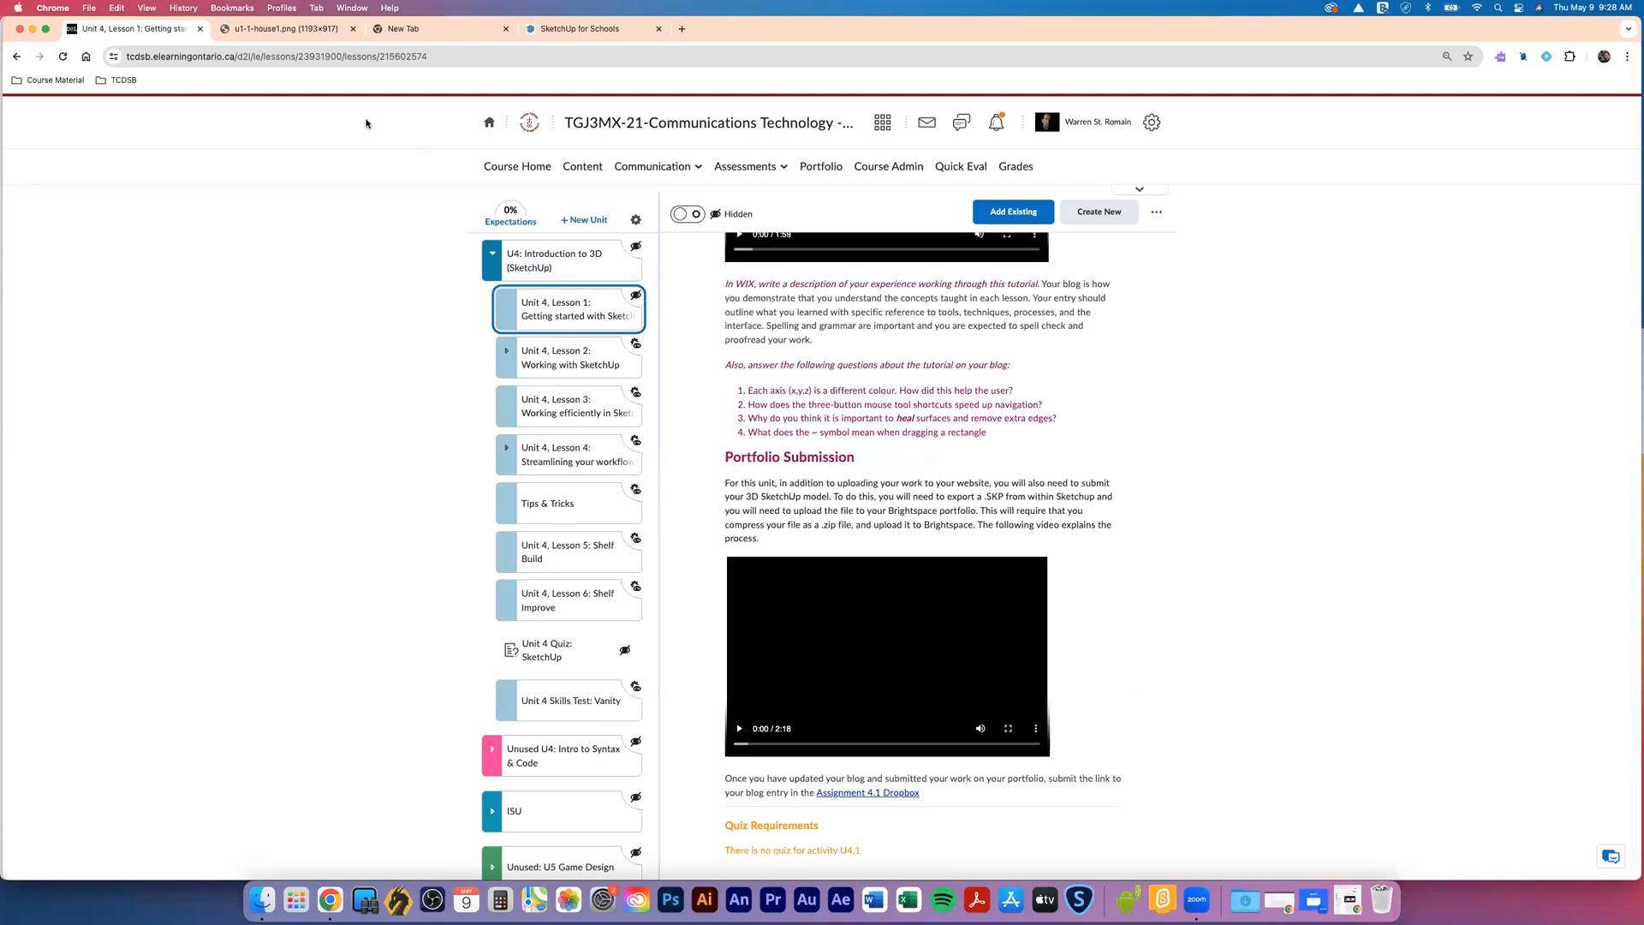
left_click(565, 29)
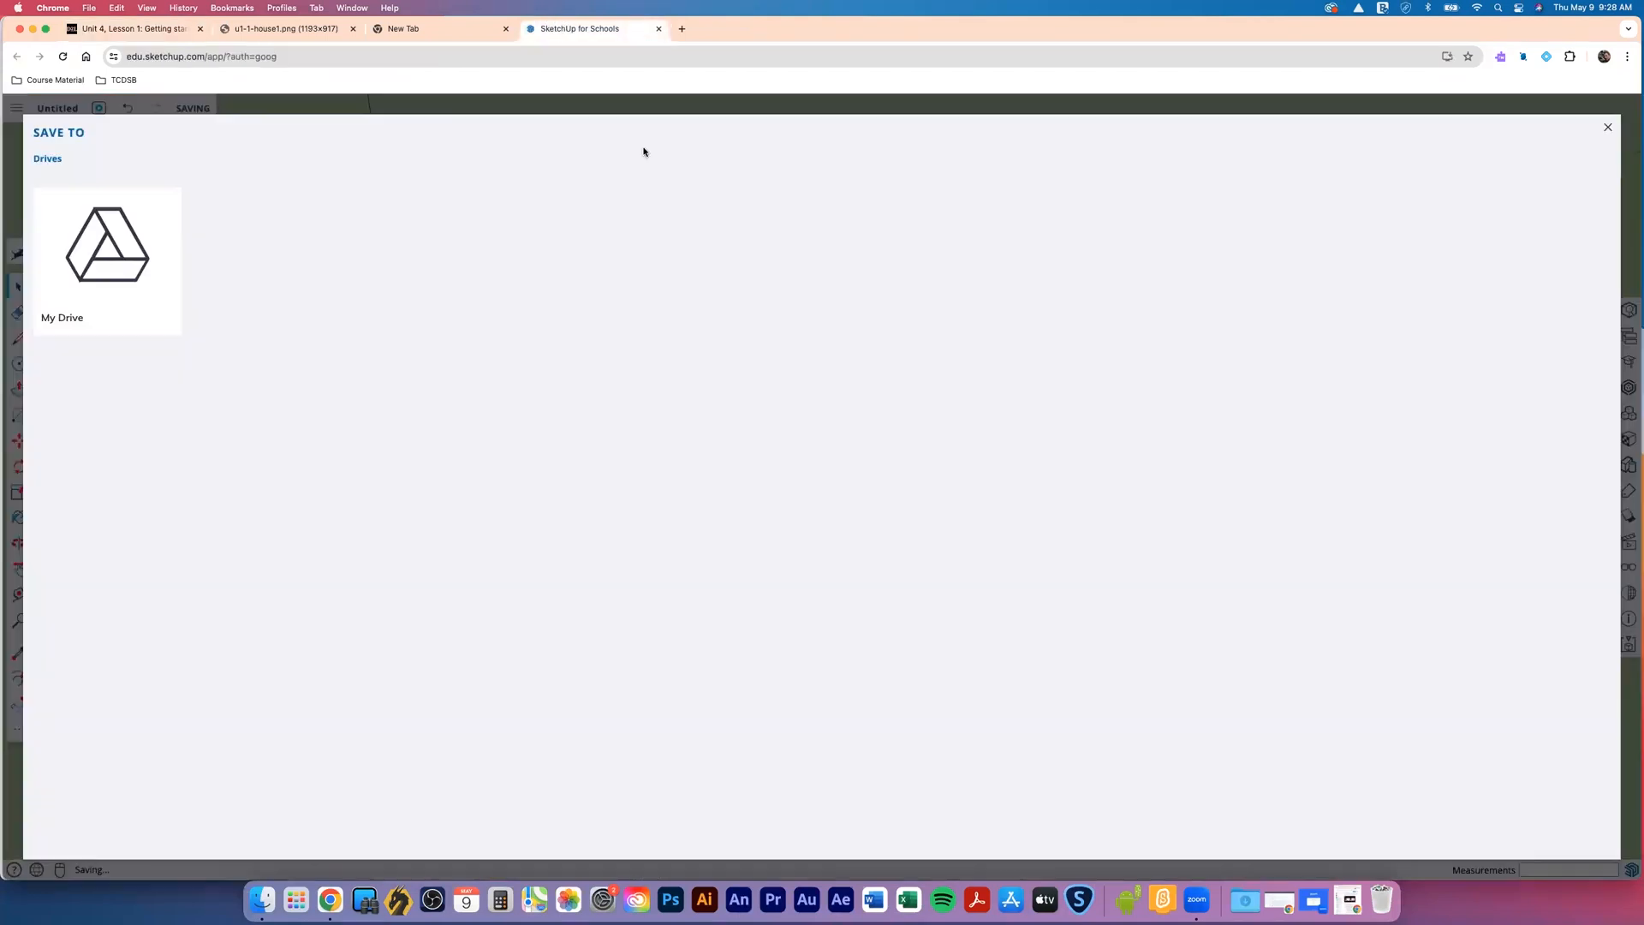
left_click(278, 31)
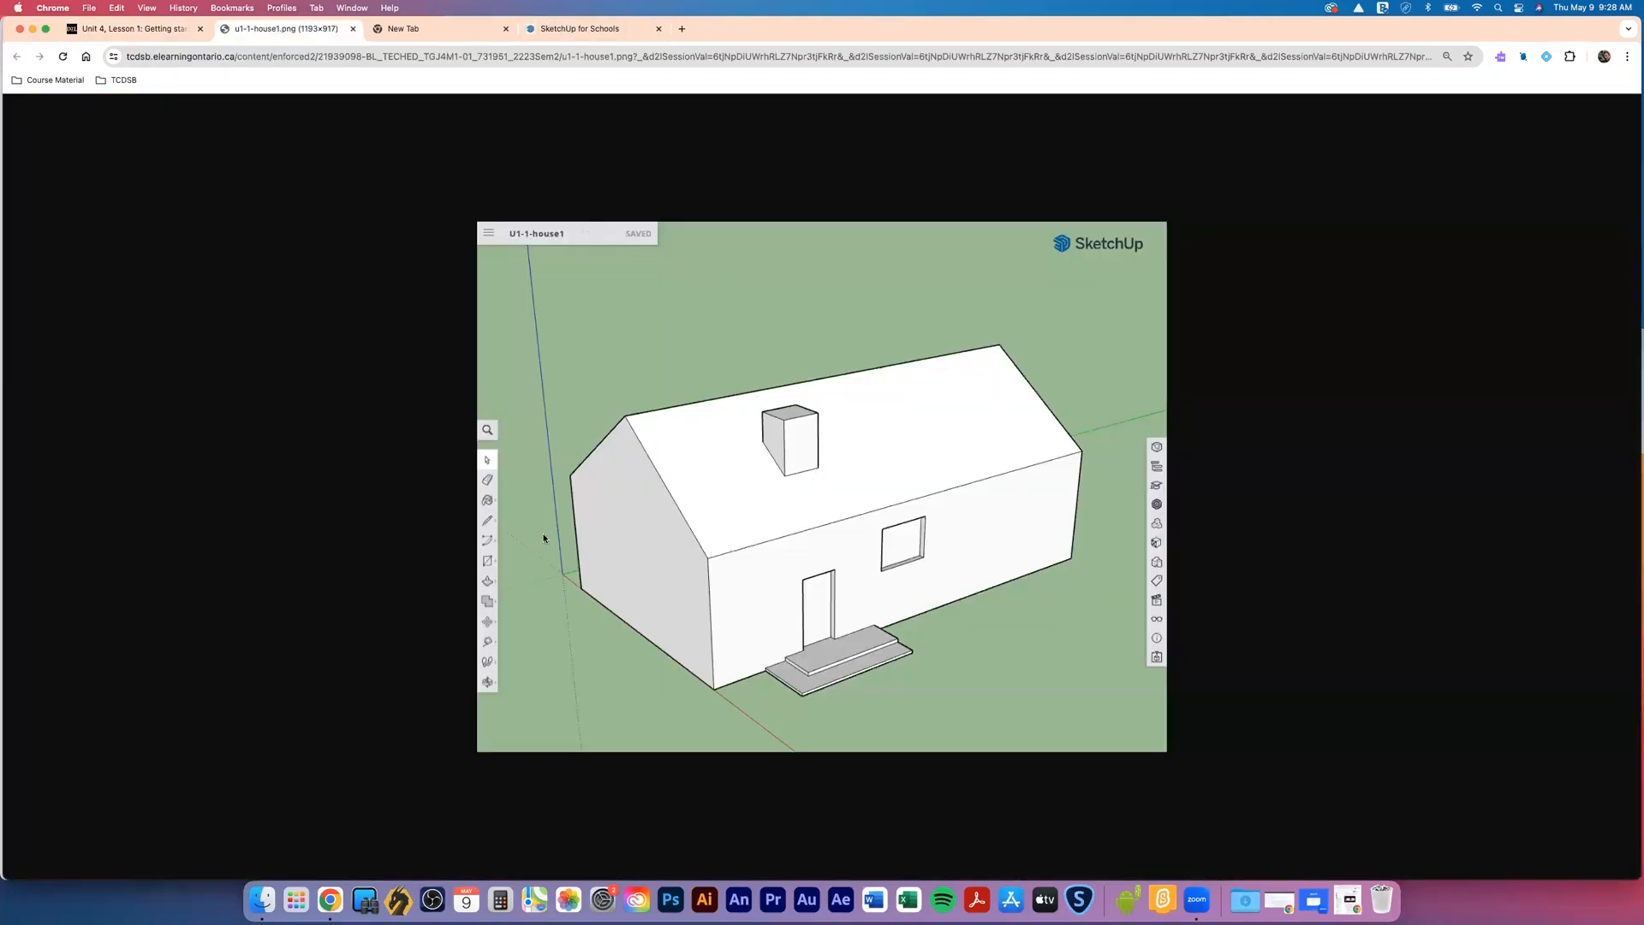
left_click(562, 30)
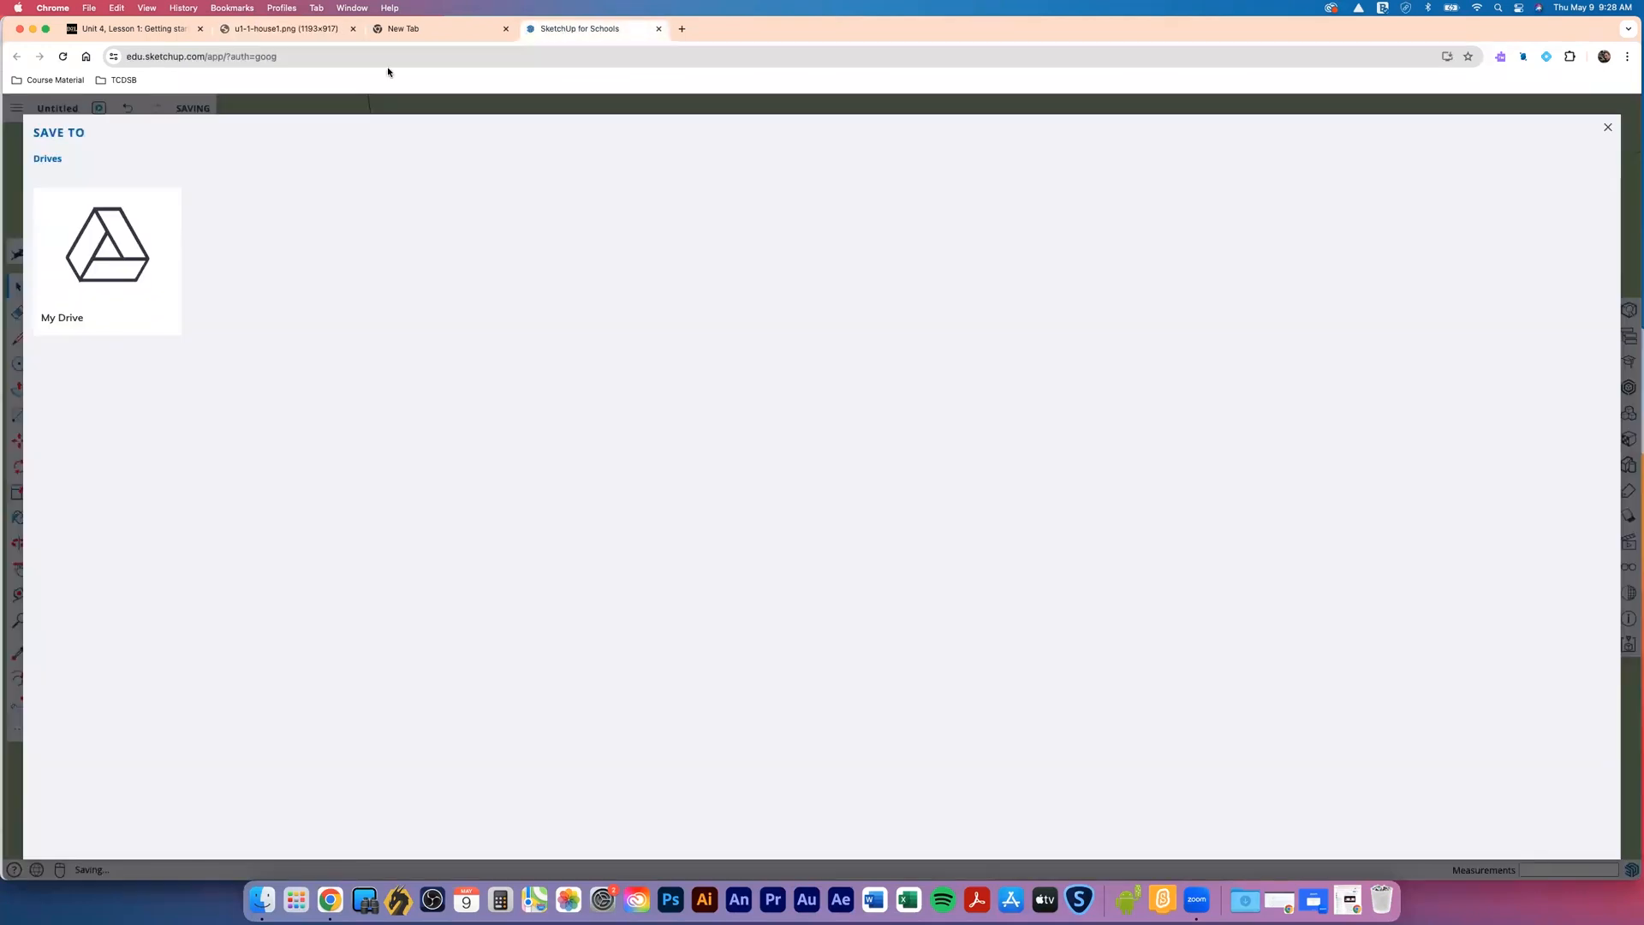
Close the choice of save locations without saving, and open the PNG image download for the house model
left_click(1606, 128)
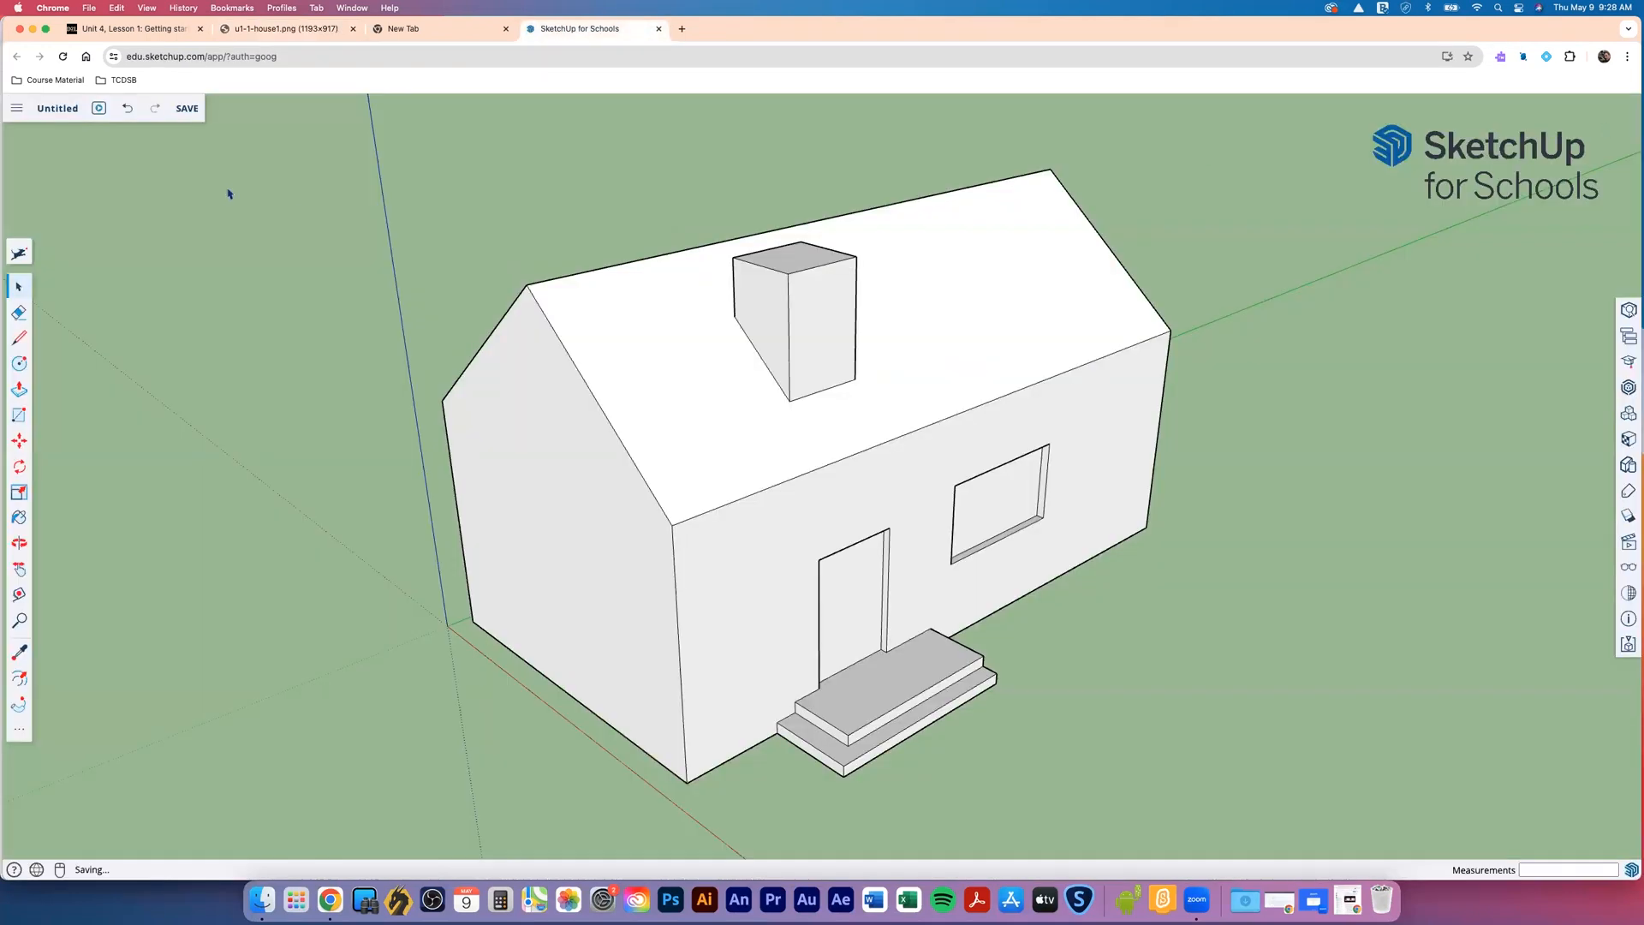
left_click(18, 110)
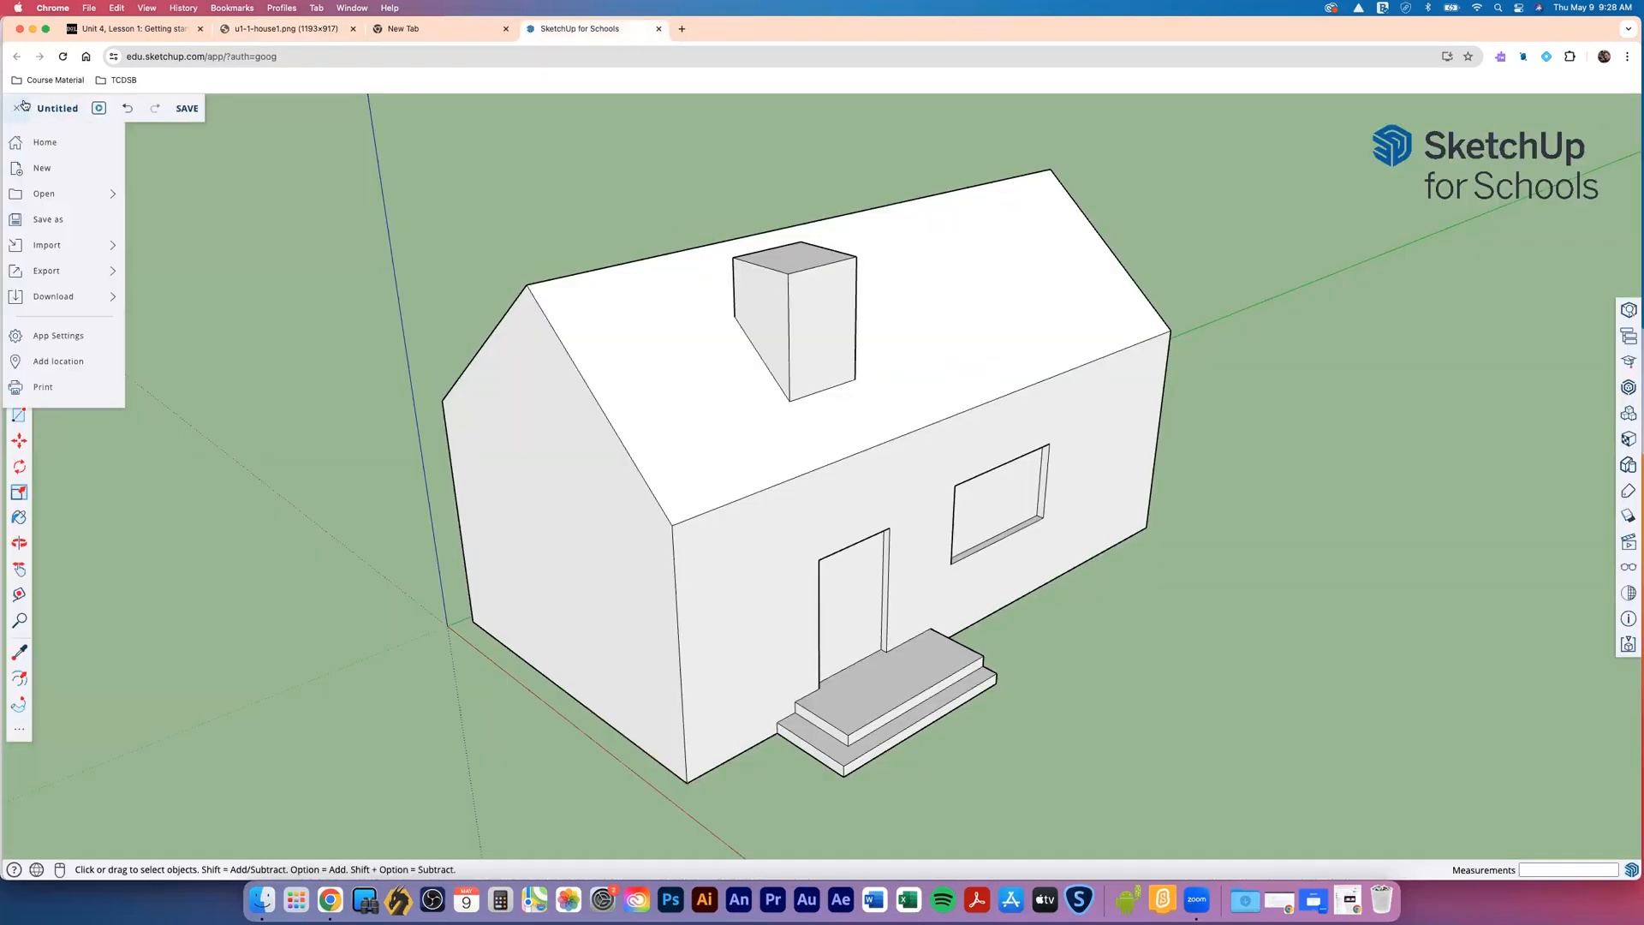
left_click(16, 110)
left_click(17, 110)
left_click(17, 108)
left_click(18, 109)
mouse_move(35, 273)
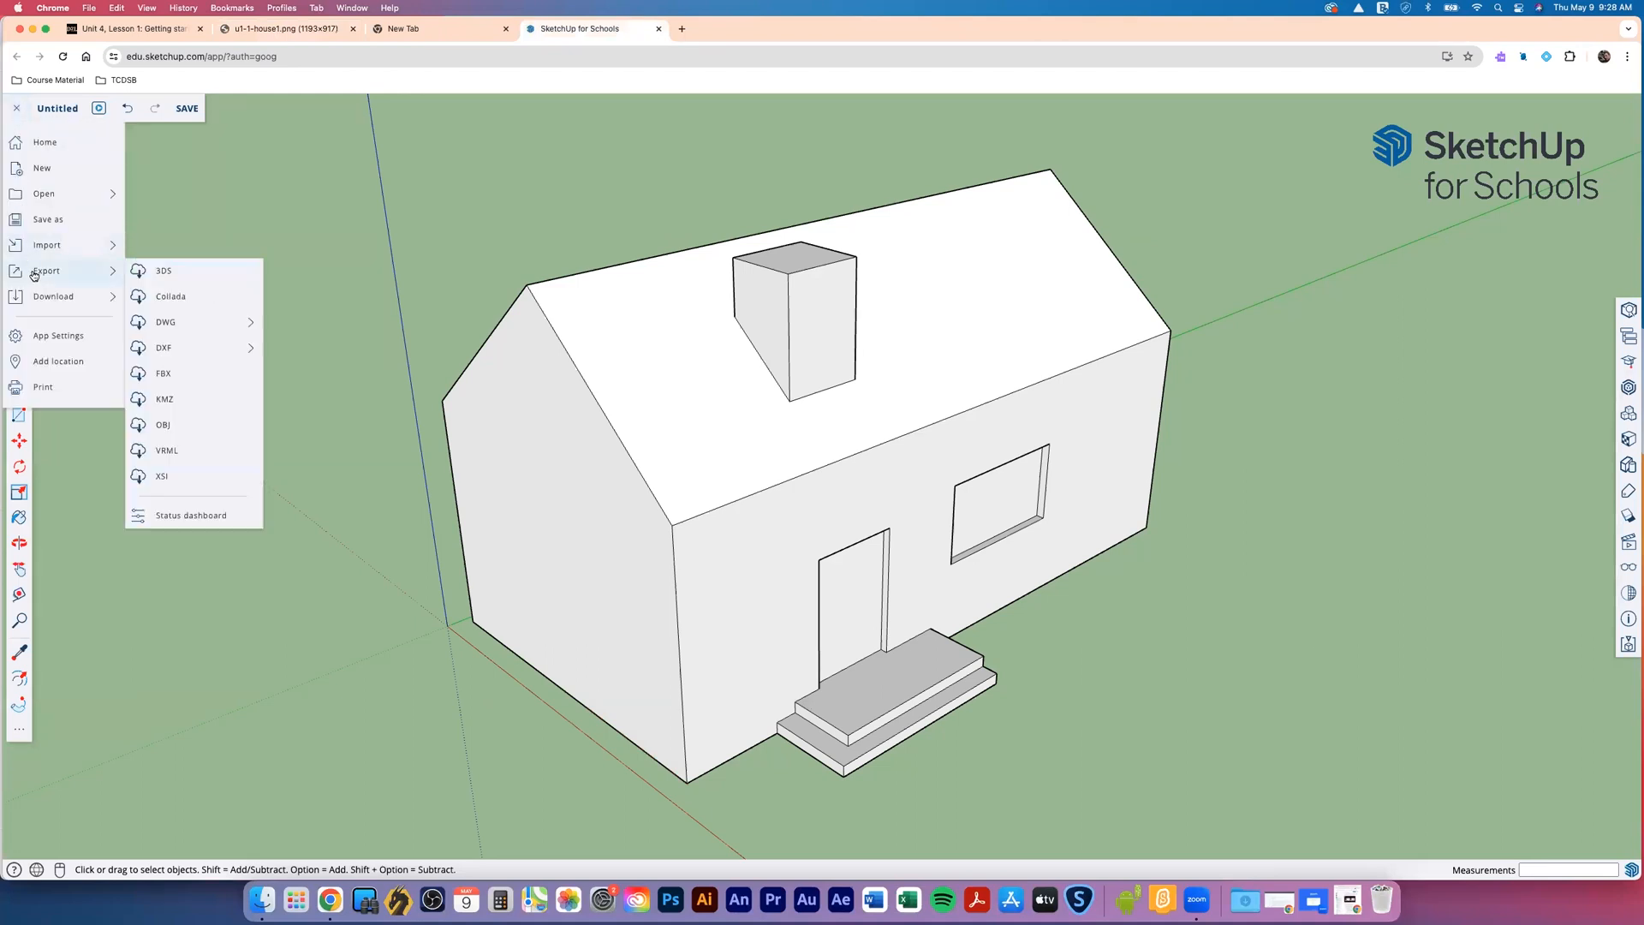
mouse_move(32, 302)
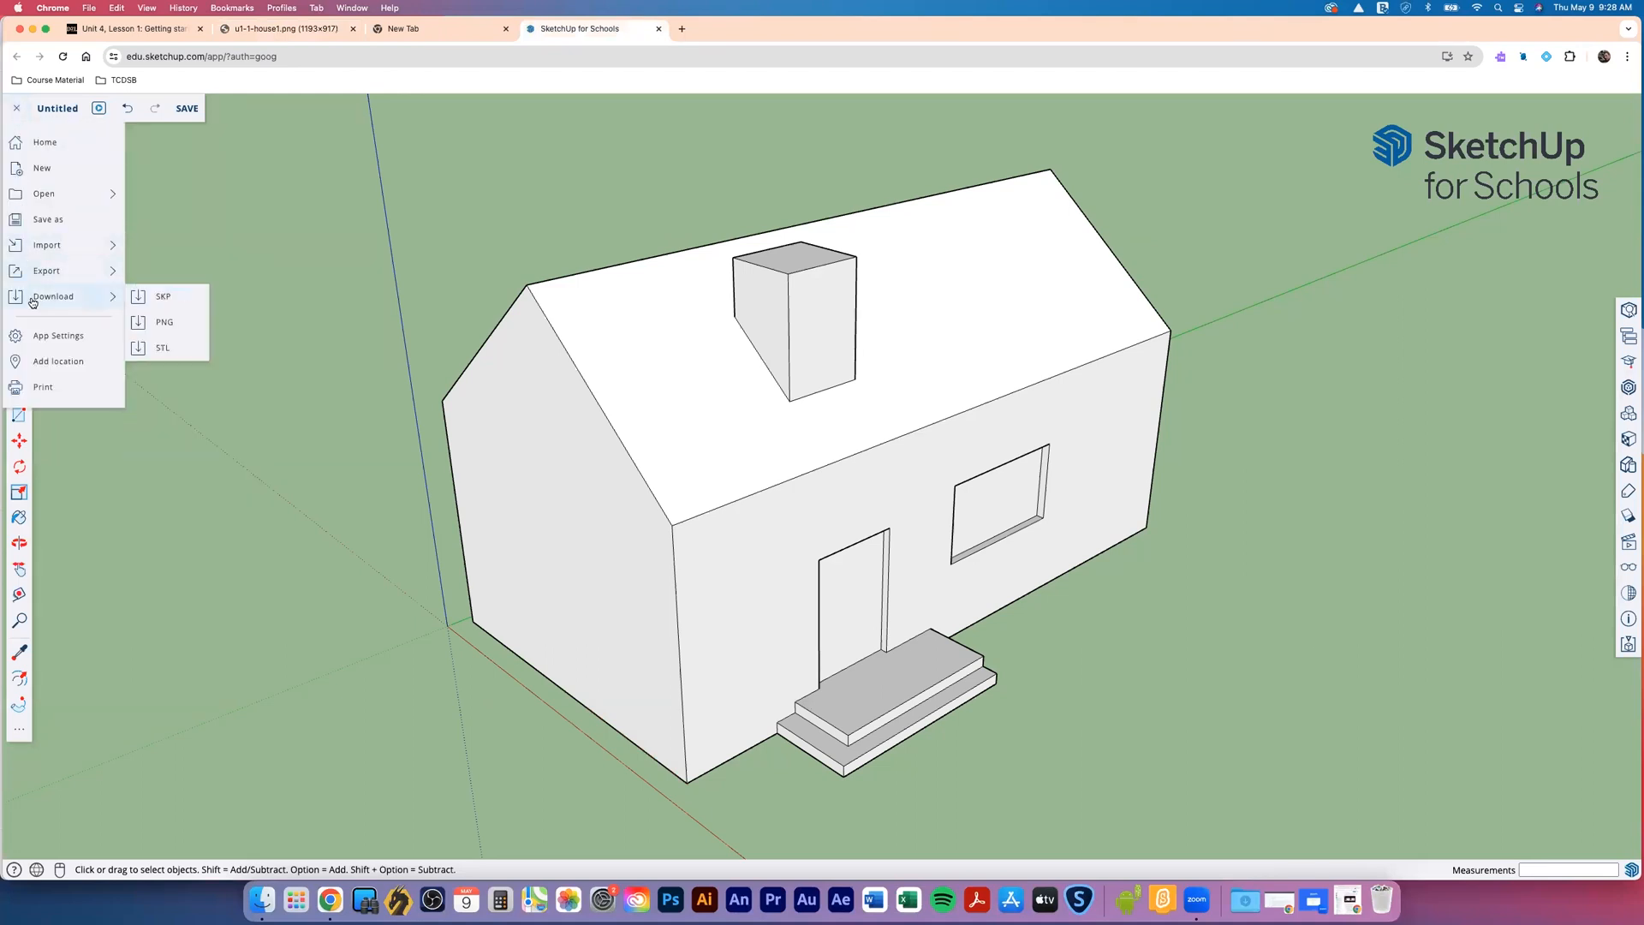
left_click(156, 324)
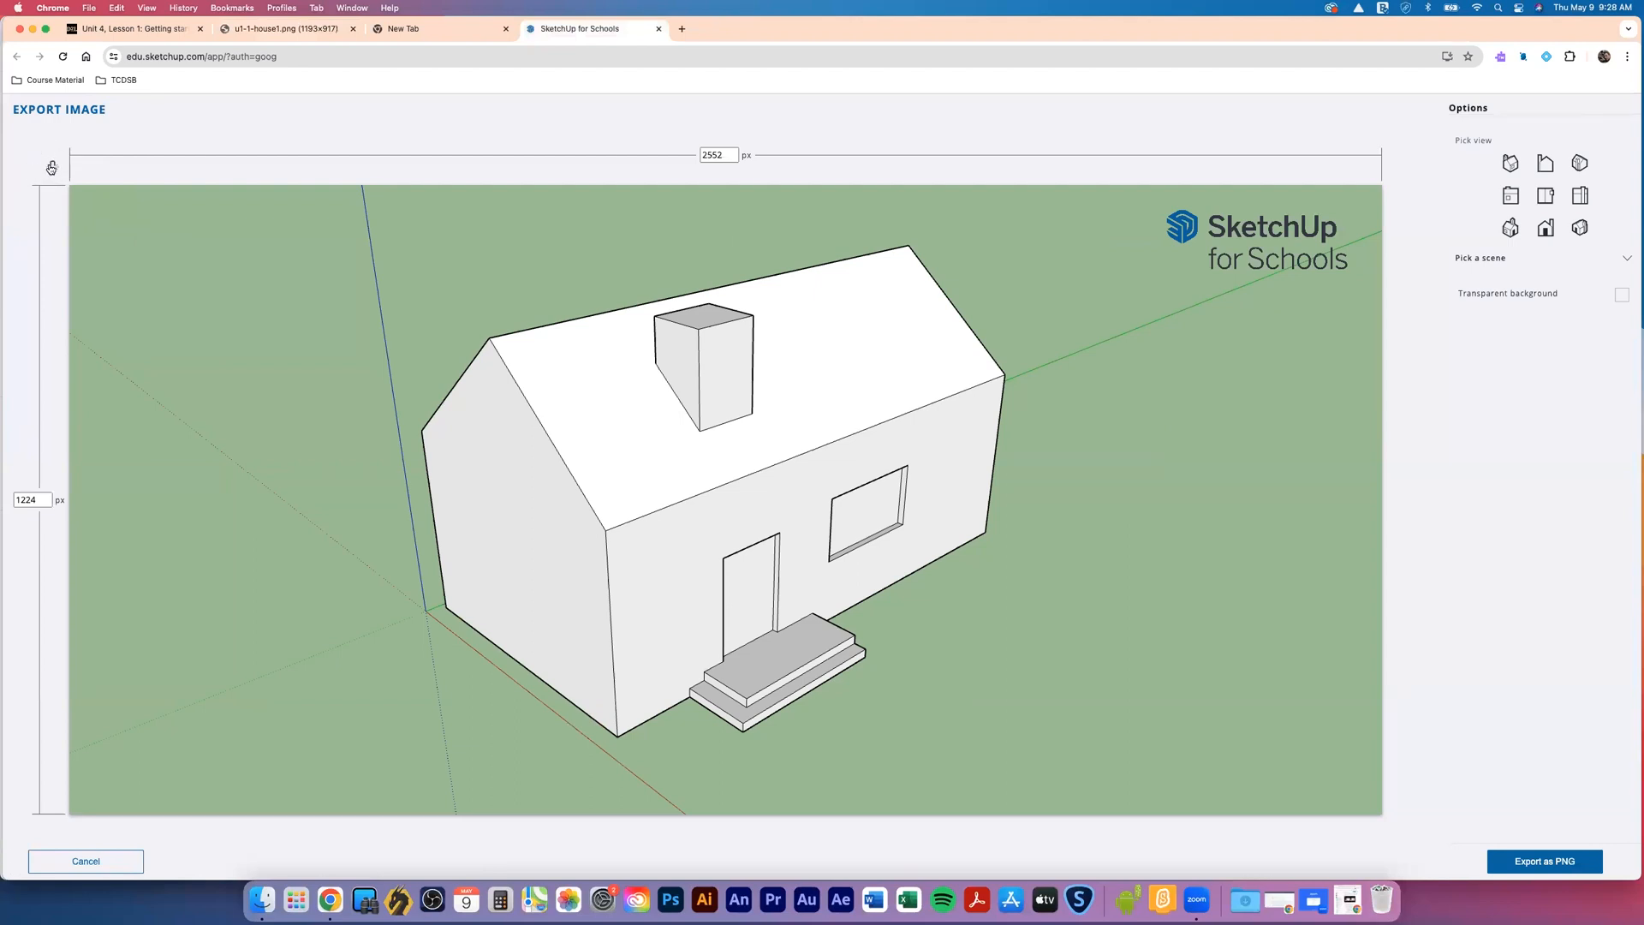
Set the image width to 650 px, frame the house more closely from a slightly rotated angle, and export it as PNG
left_click(717, 155)
type("650")
scroll(823, 492, "down", 2)
scroll(822, 492, "up", 3)
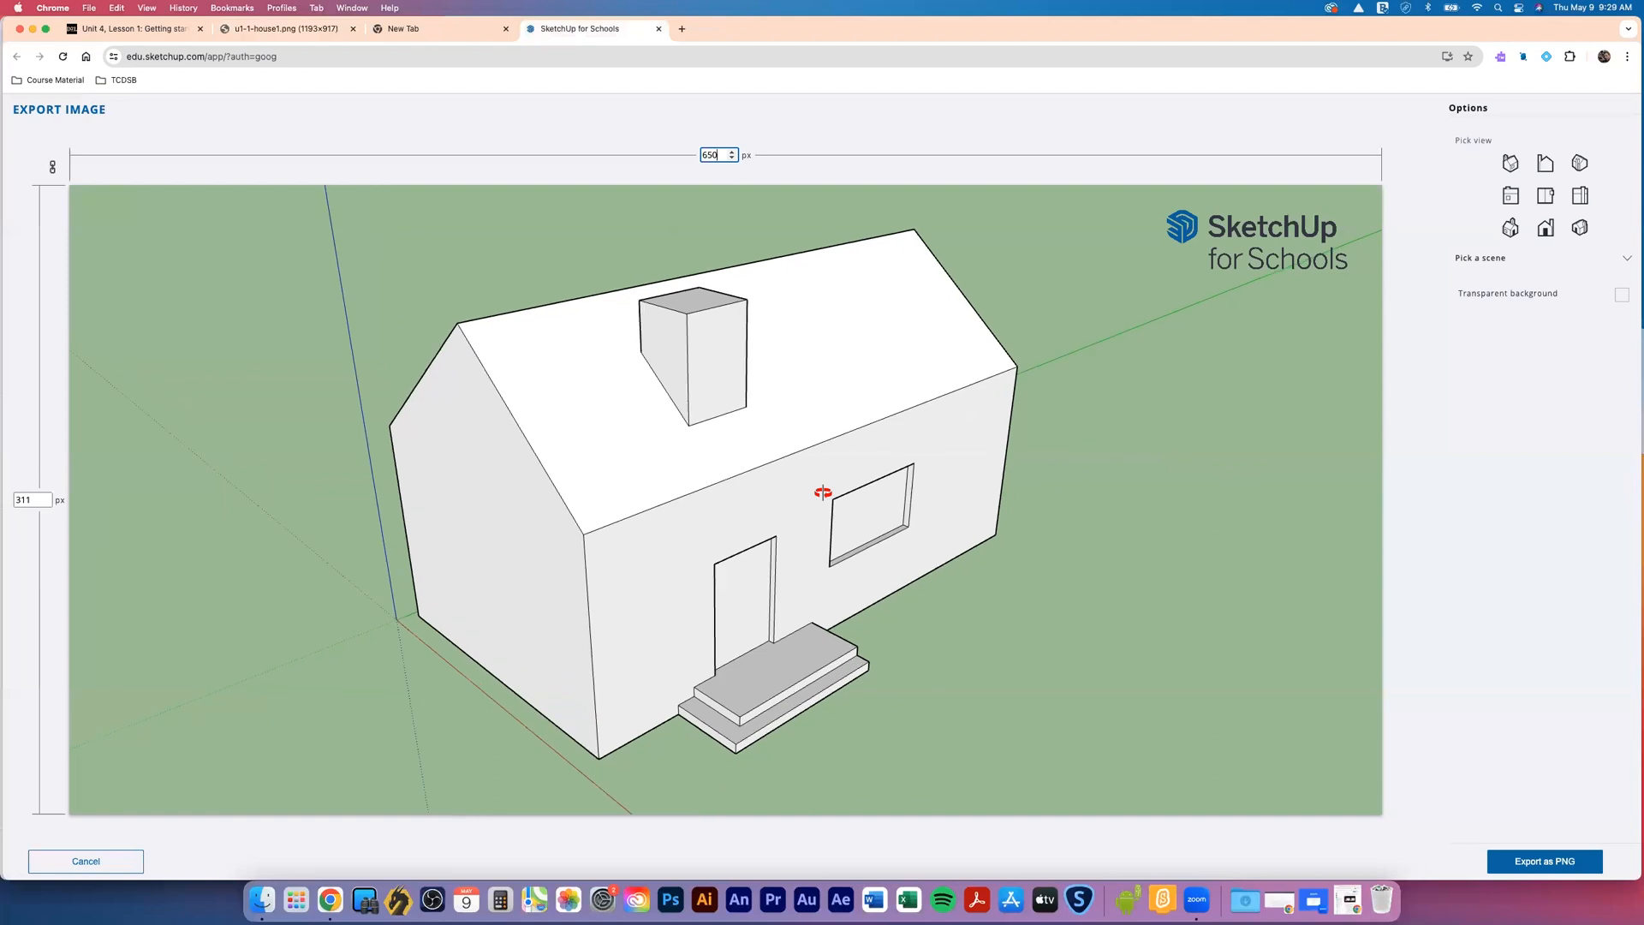
scroll(823, 492, "up", 2)
left_click_drag(823, 492, 778, 507)
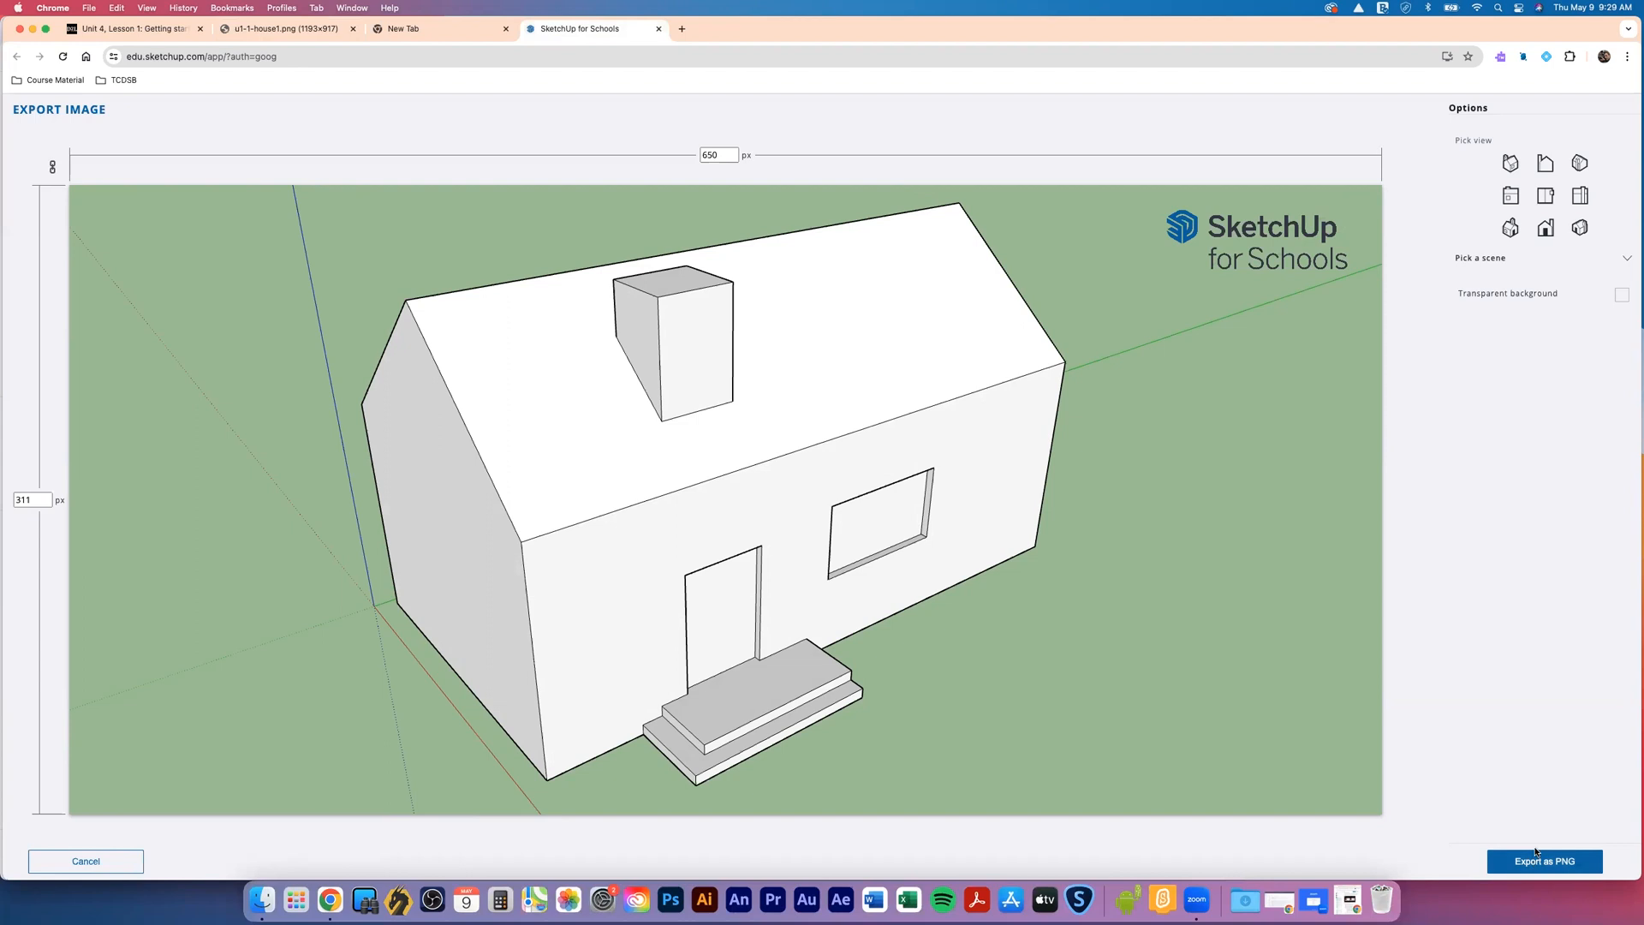
View the evidence upload options in the TGJ4M-01 course portfolio, close them, and return to the SketchUp house model
left_click(133, 28)
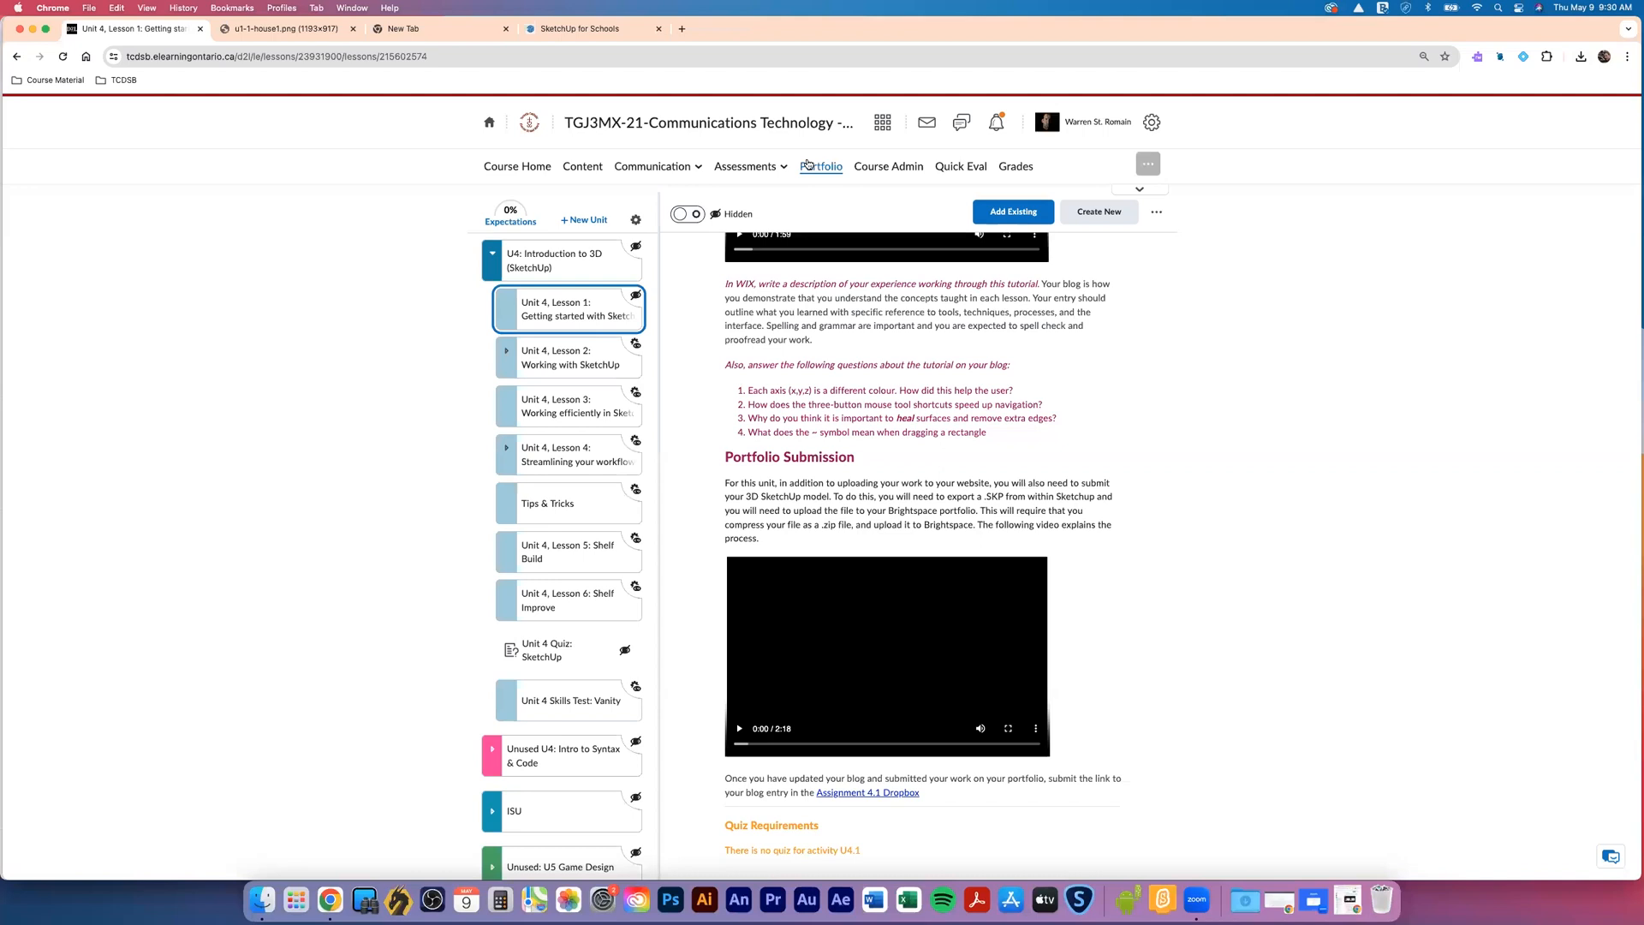
left_click(817, 166)
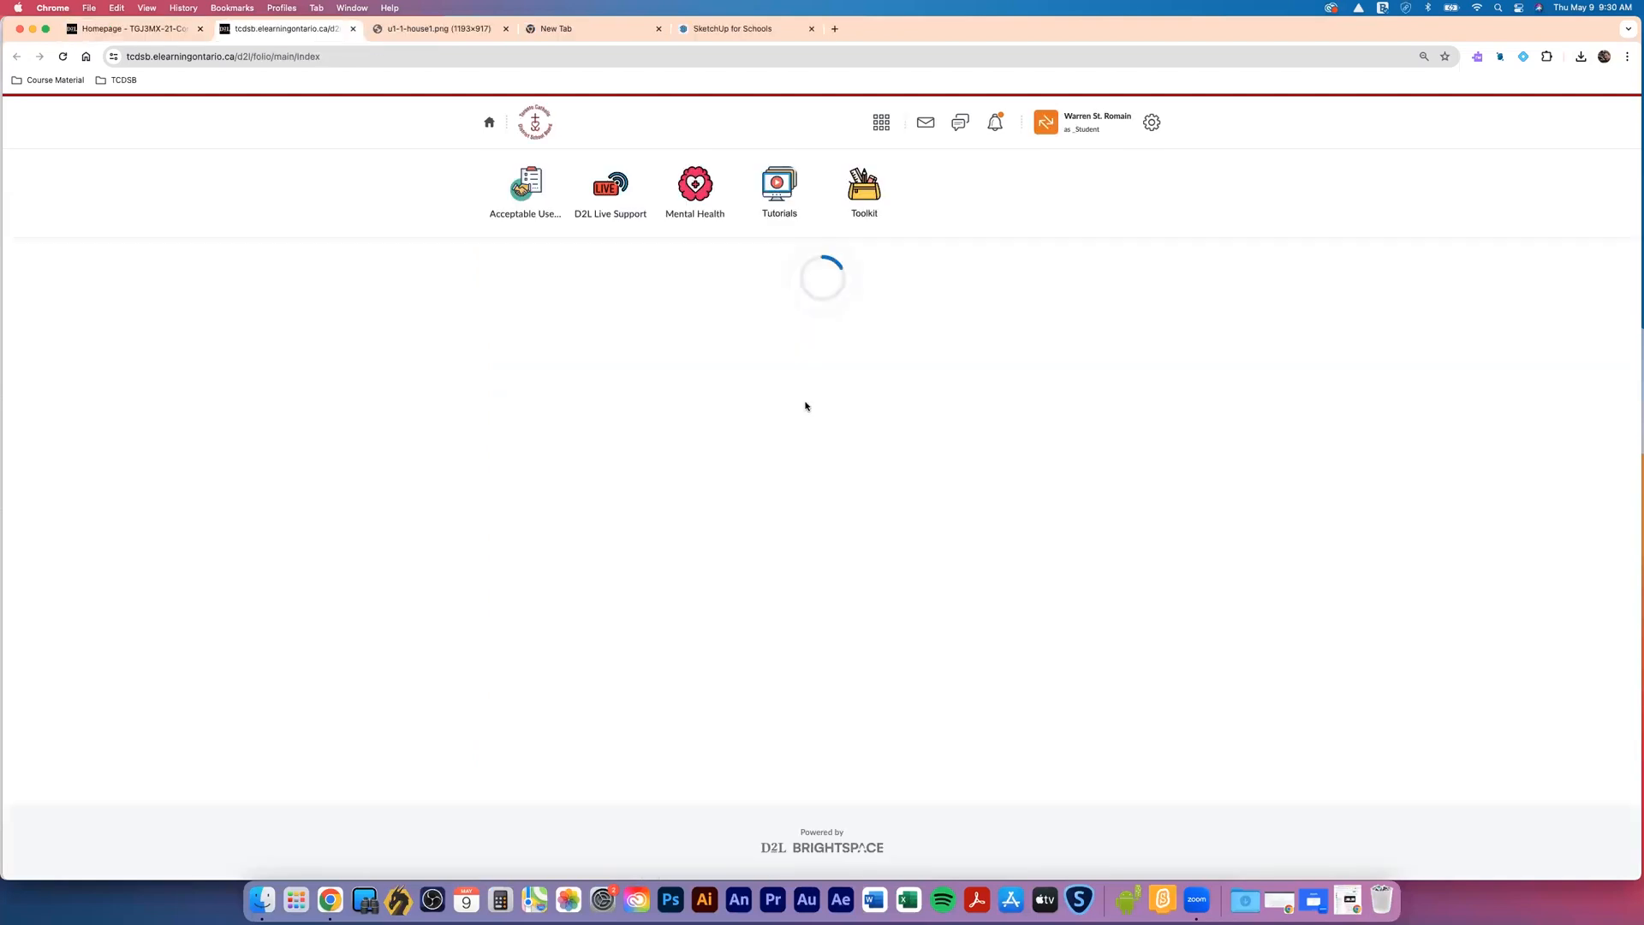
left_click(565, 639)
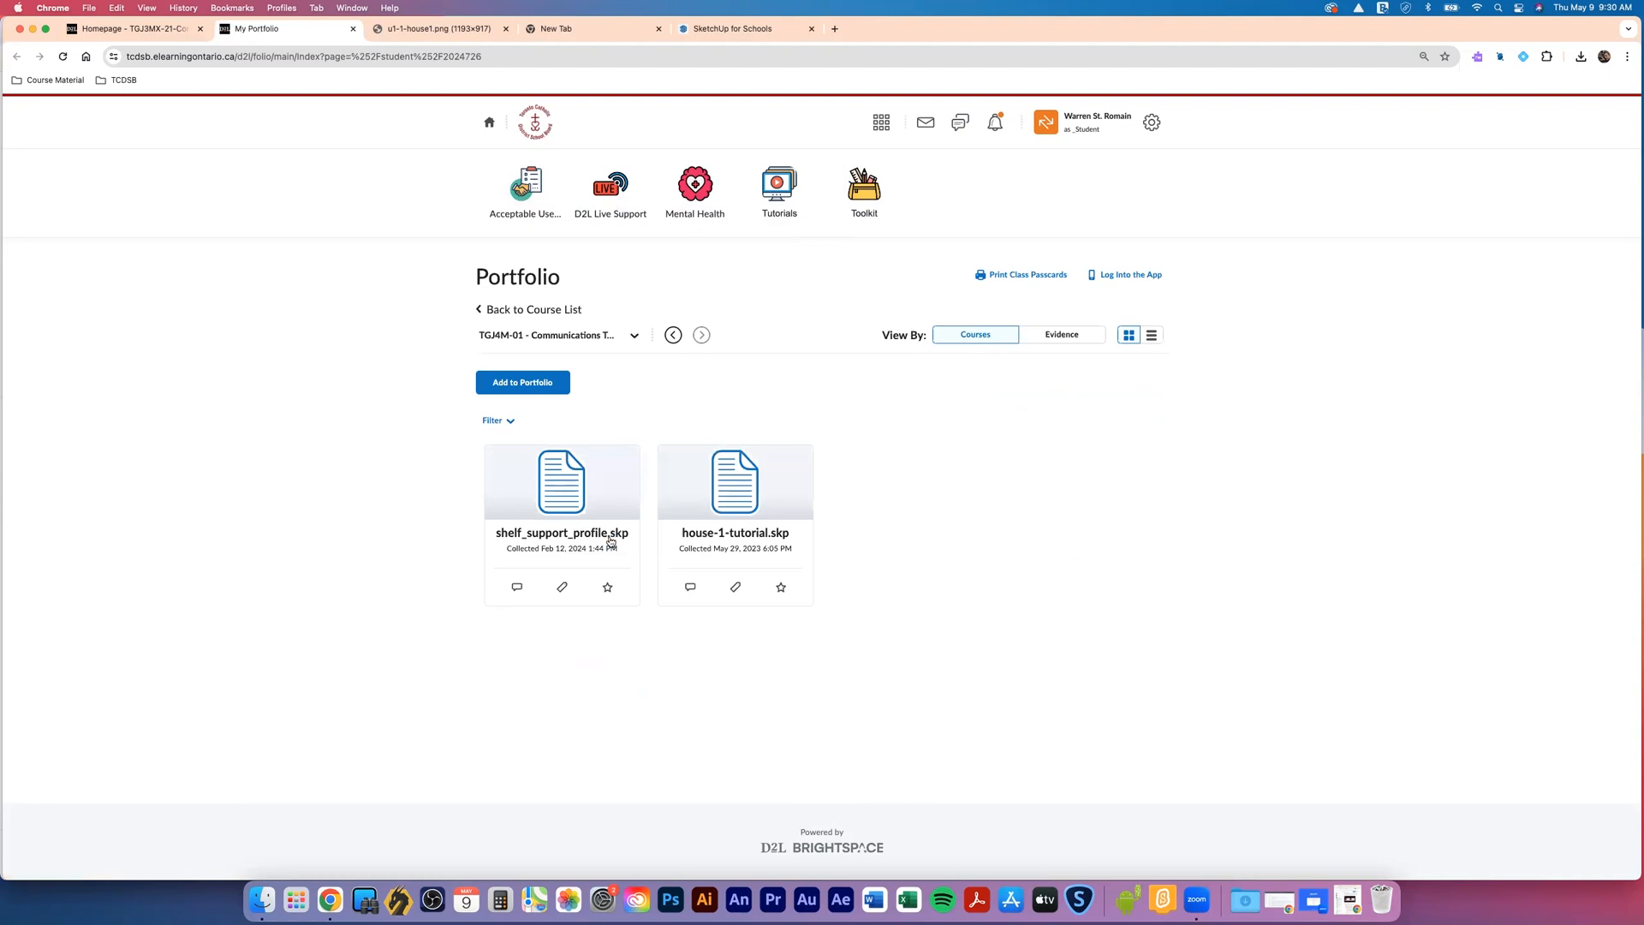
left_click(529, 386)
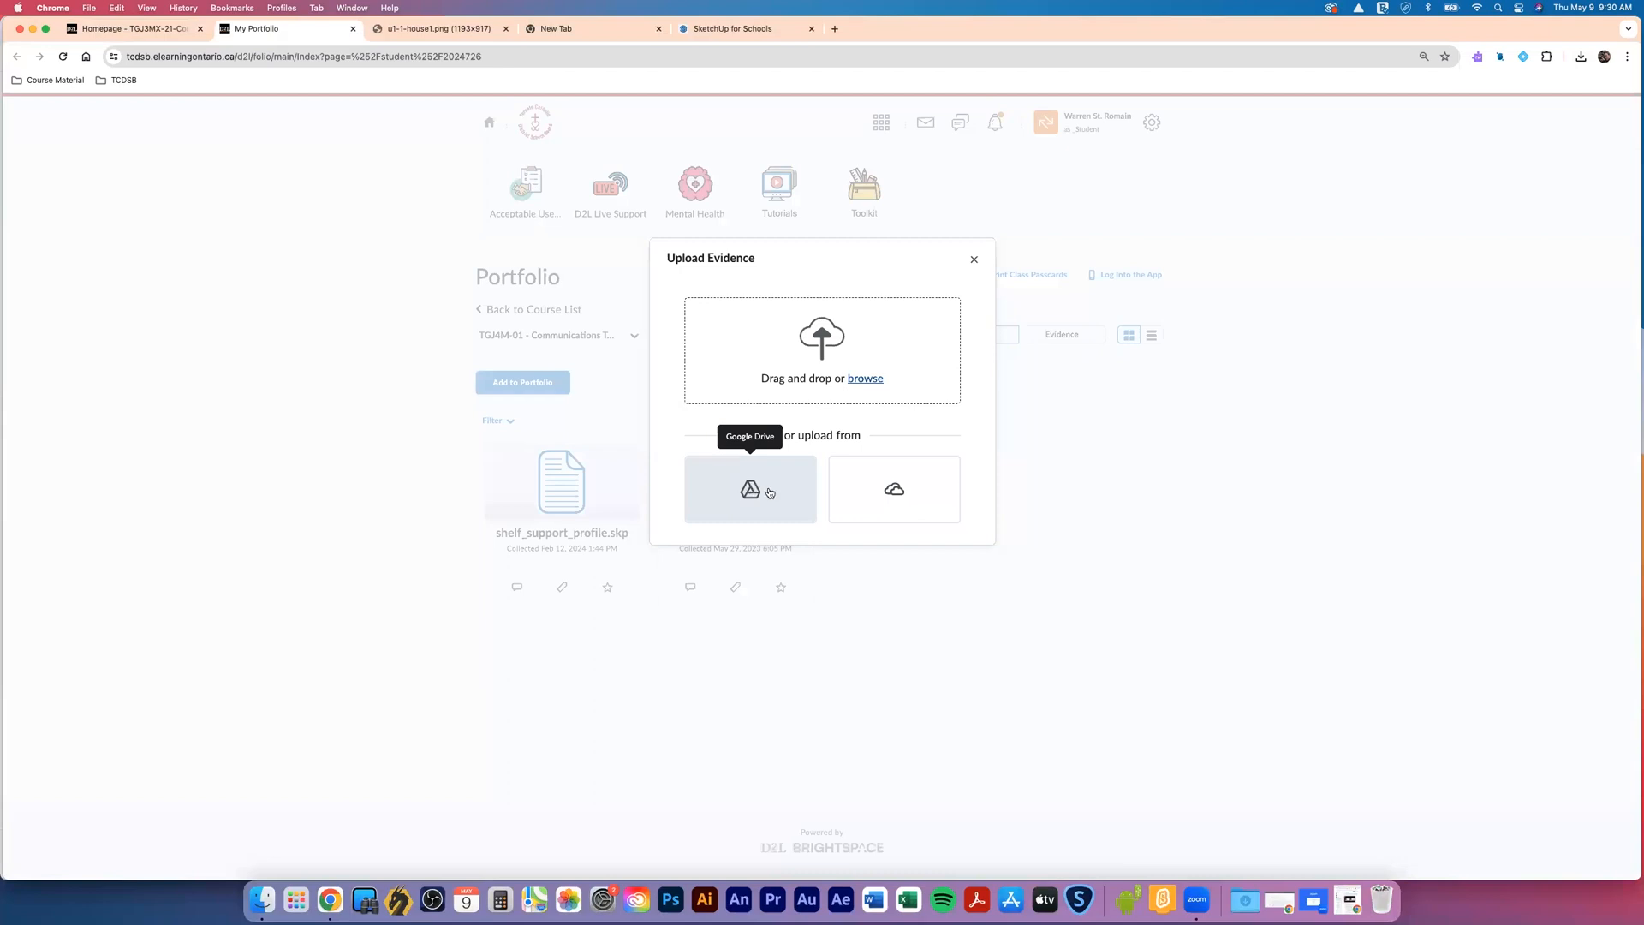
left_click(974, 262)
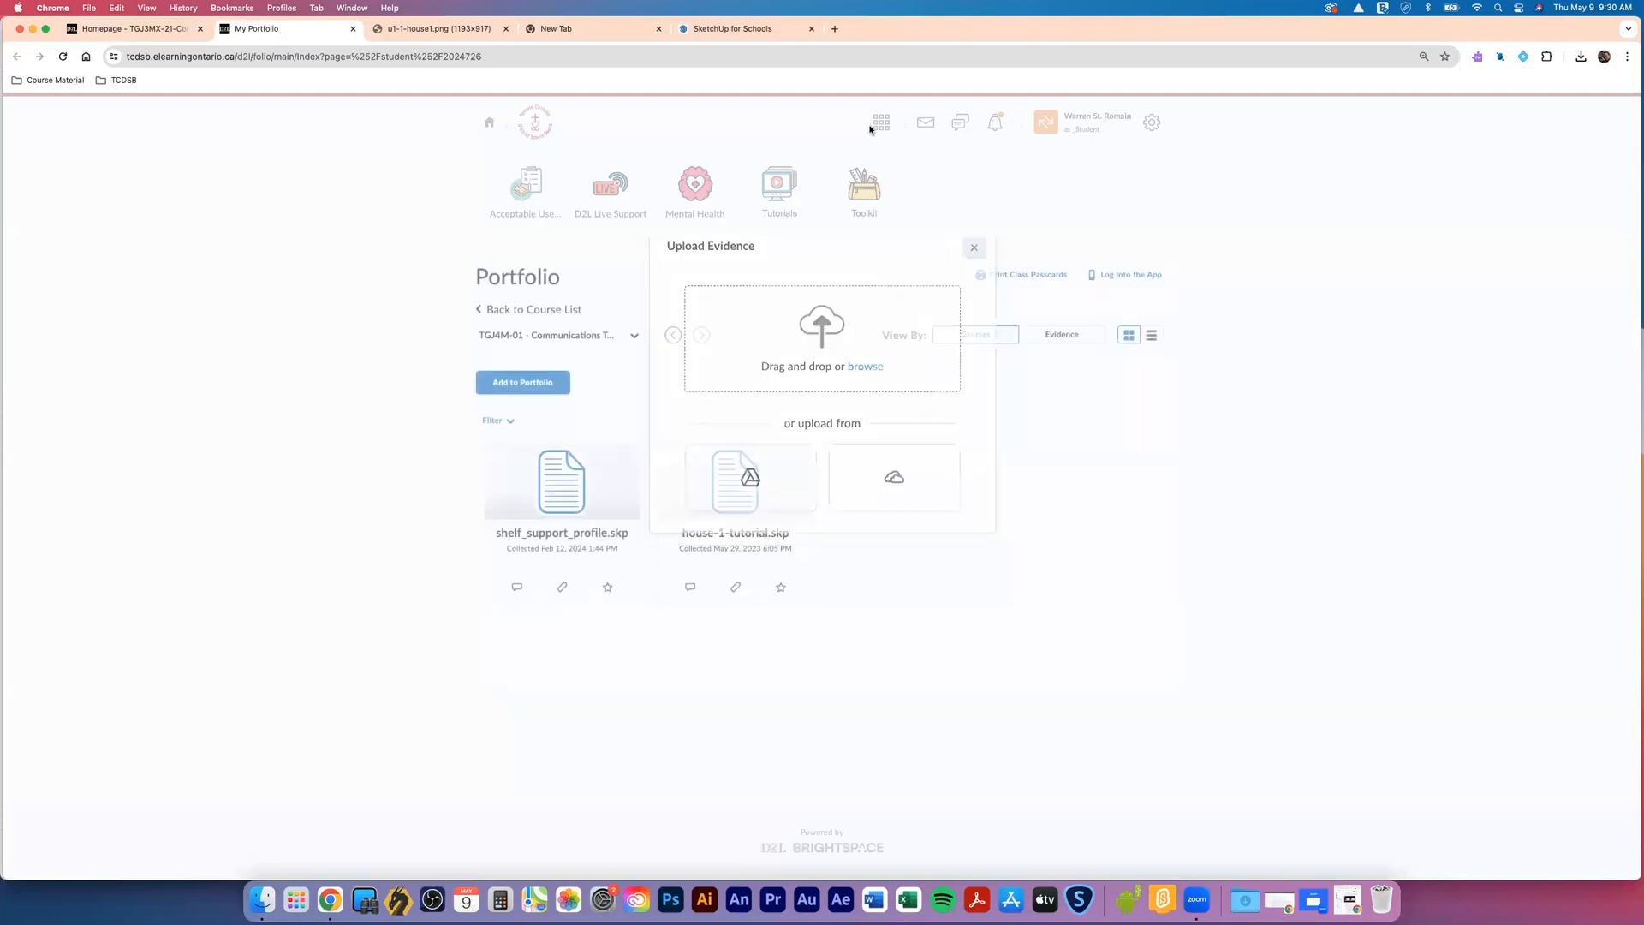
left_click(717, 29)
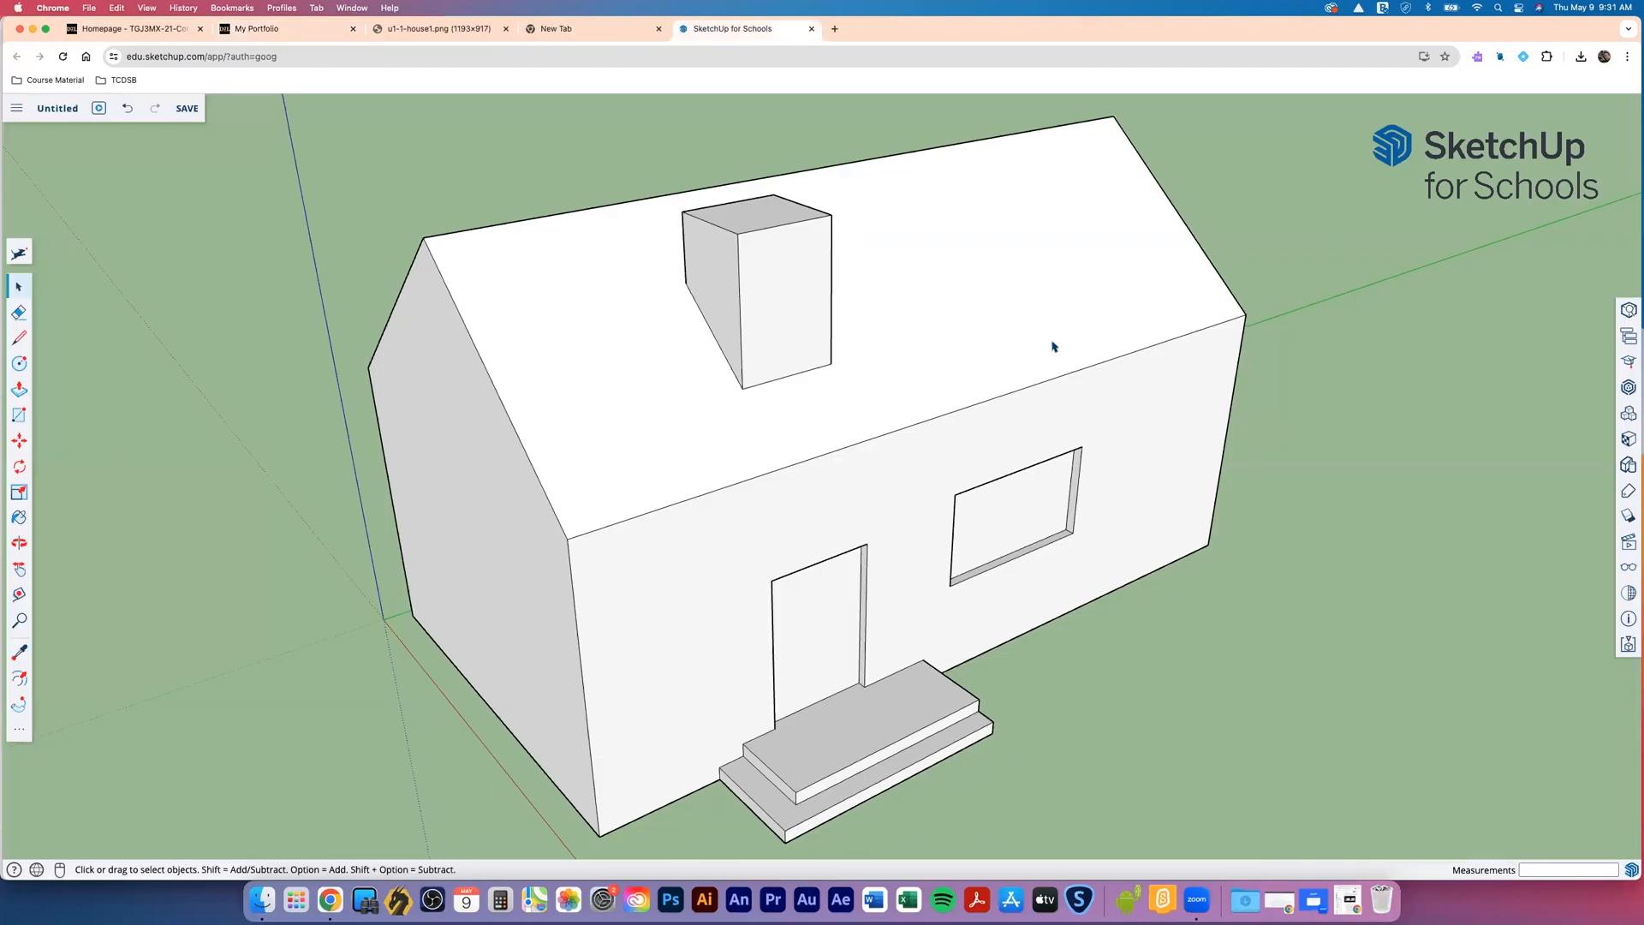
scroll(1053, 348, "down", 3)
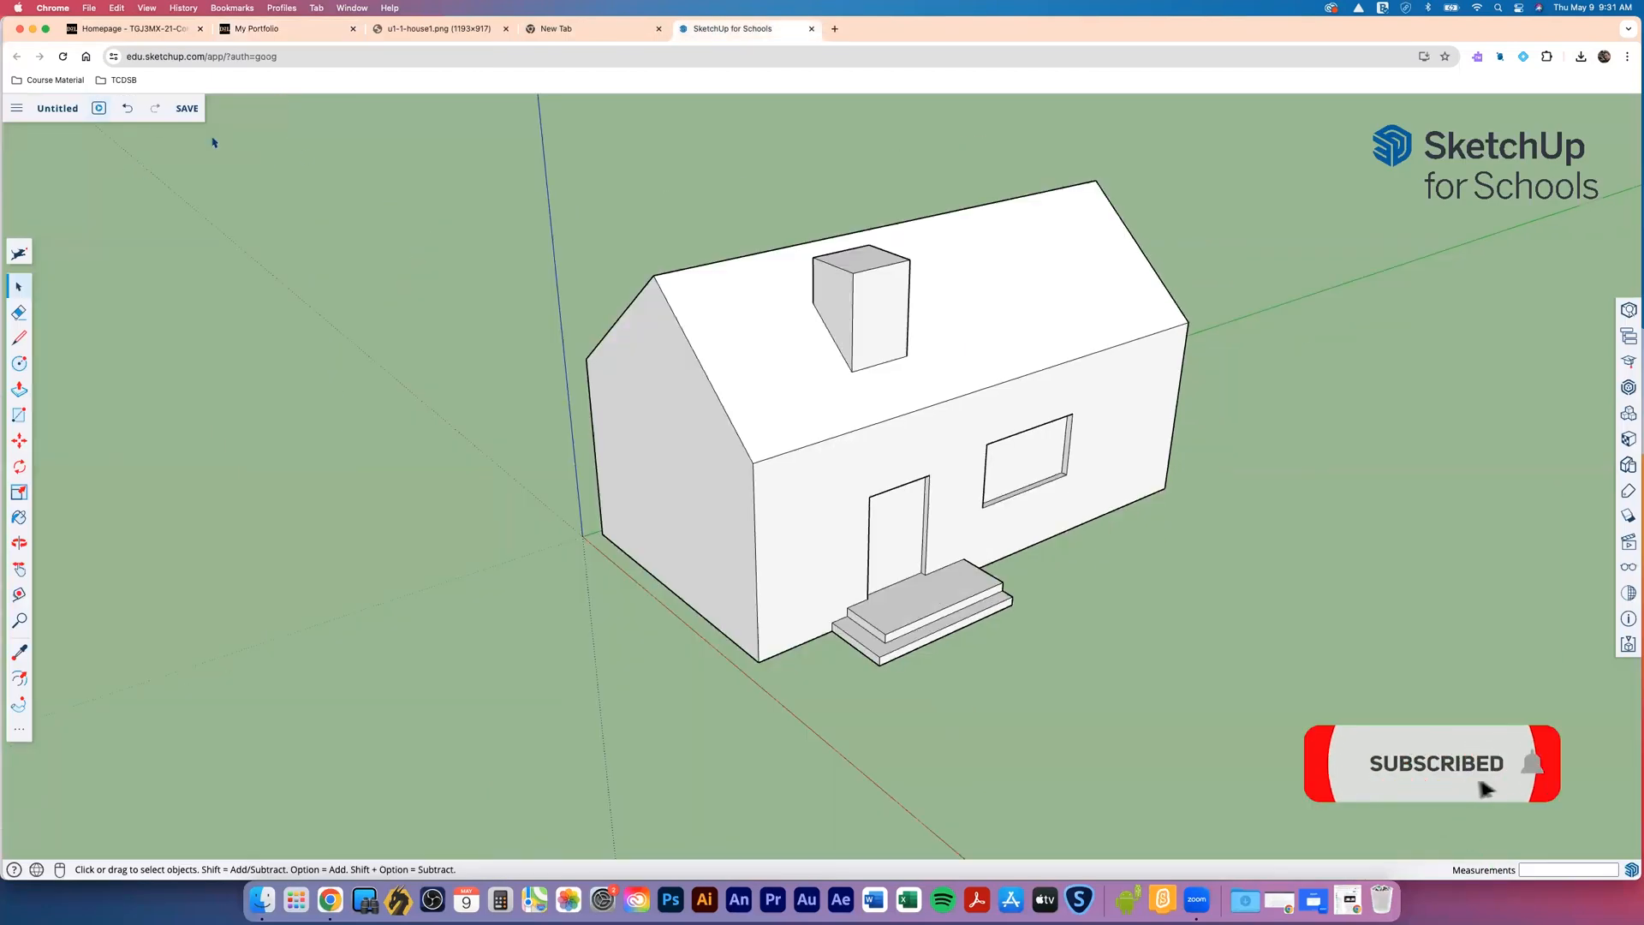